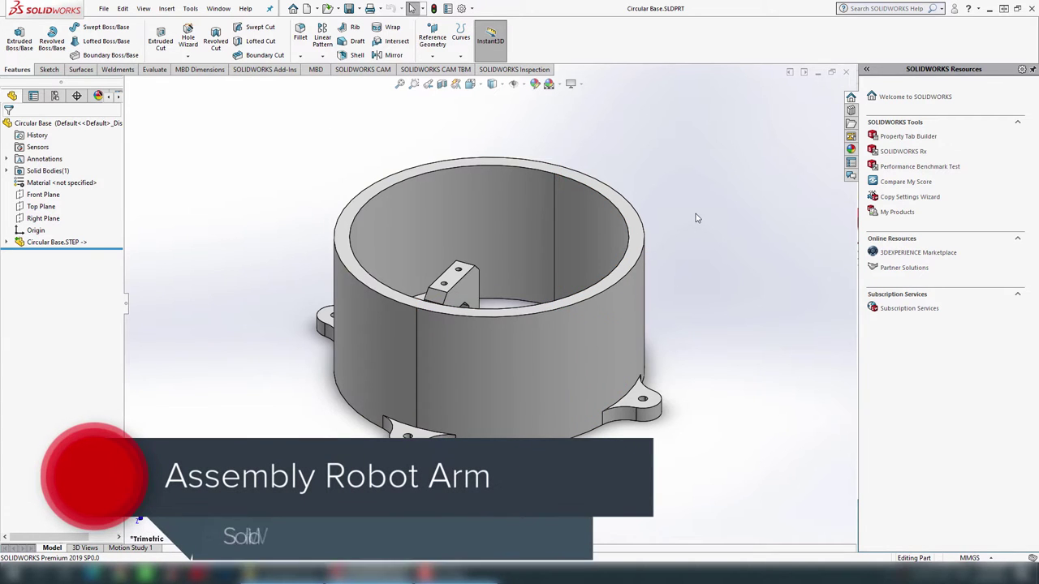
- Look through the open parts Arm 2, Arm 1, Rotating Waste and Circular Base
click(218, 8)
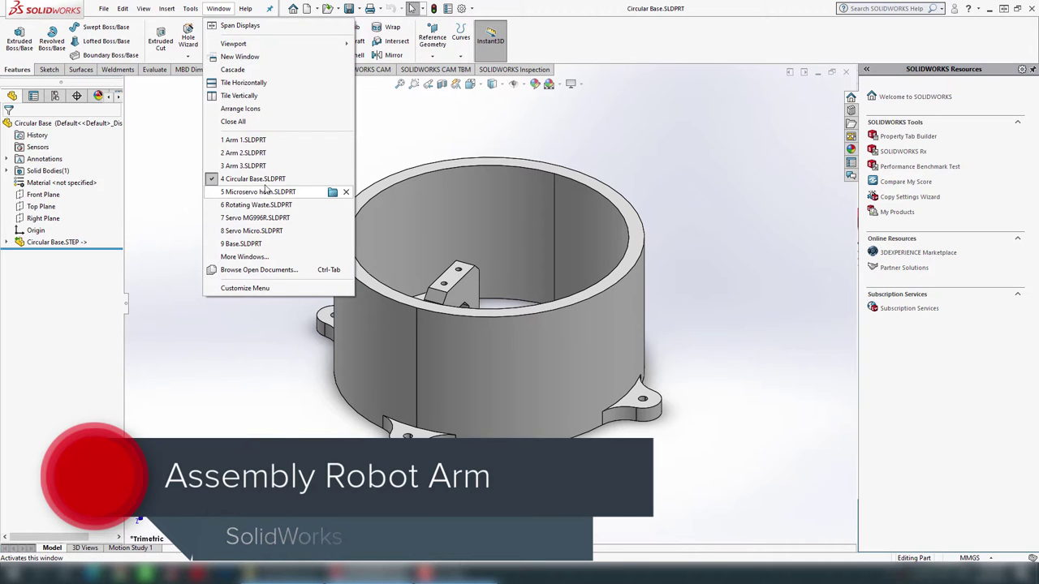
click(258, 155)
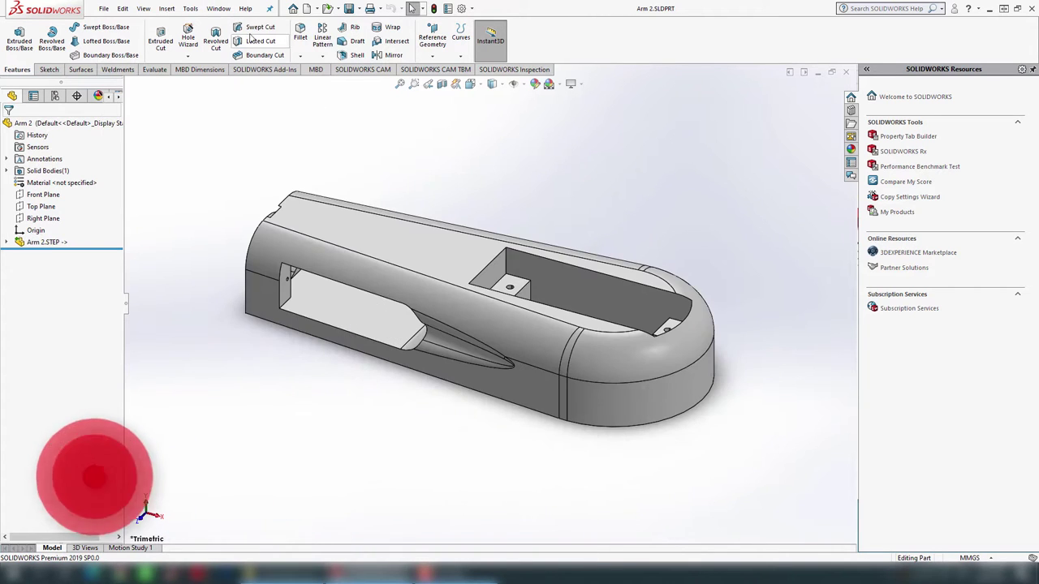
click(217, 8)
click(332, 140)
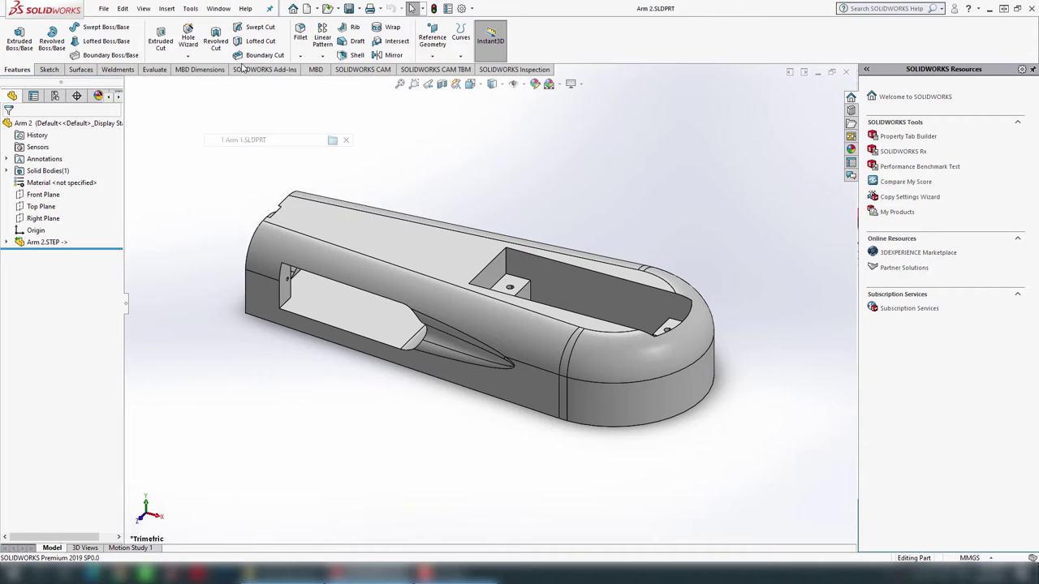
click(217, 9)
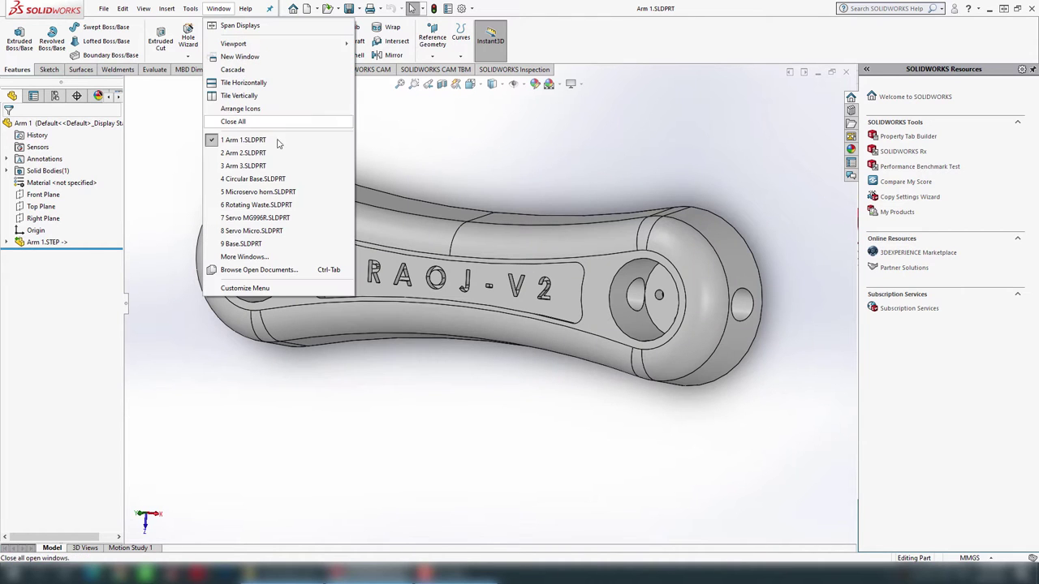
click(251, 206)
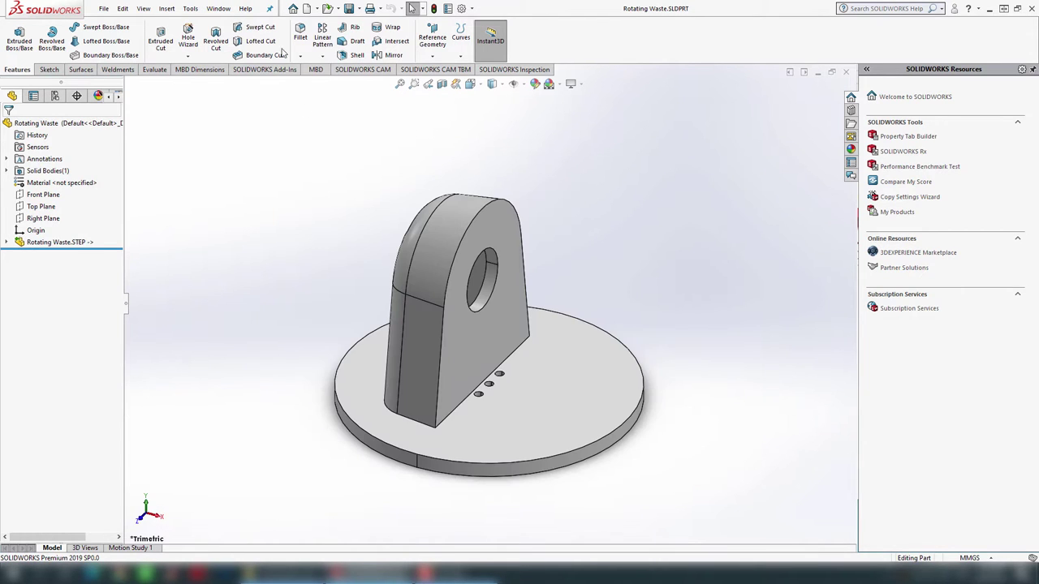
click(218, 9)
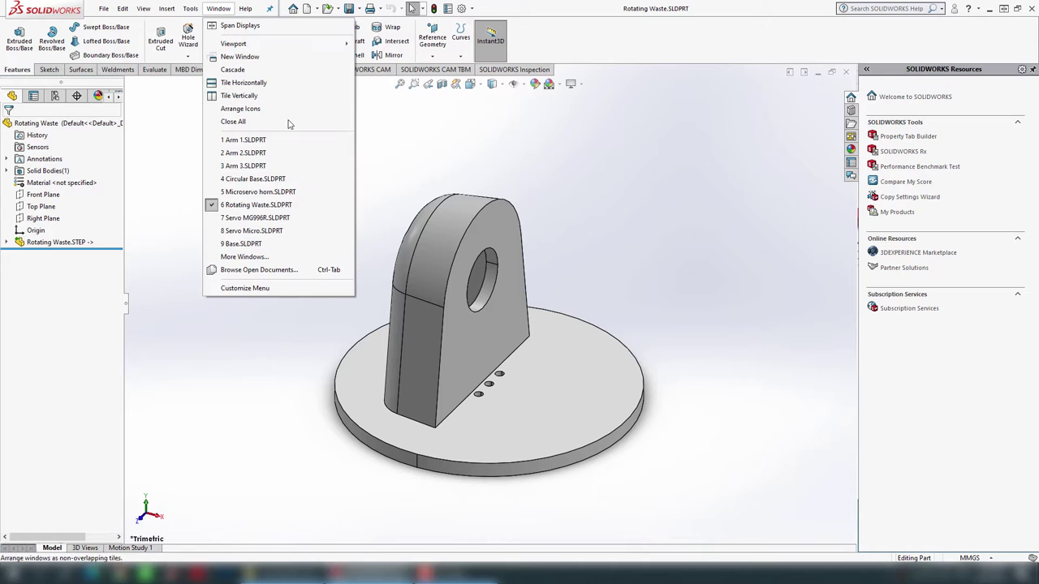
click(262, 179)
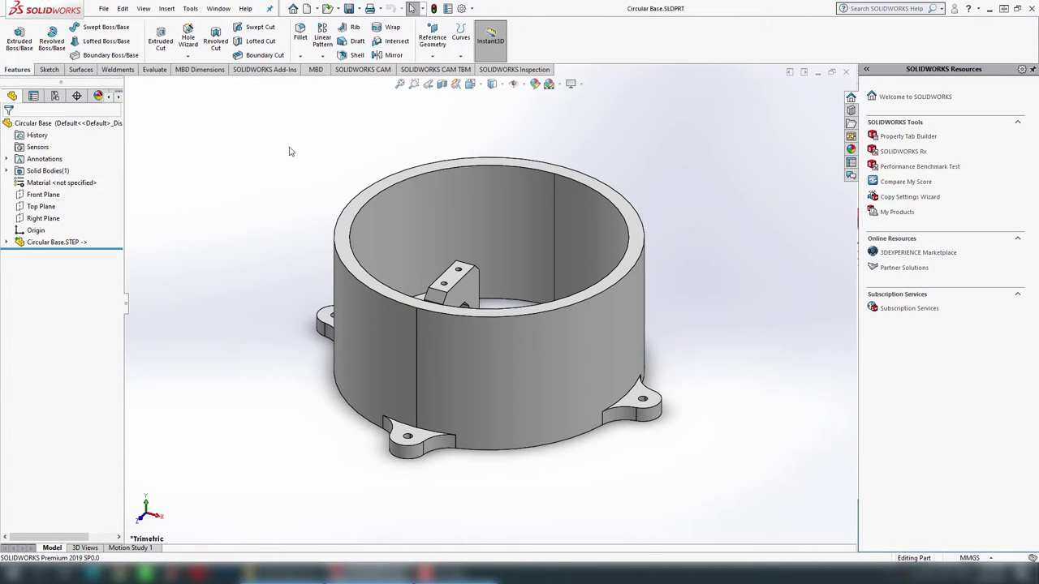
- Create a new assembly document, Assem3
click(306, 9)
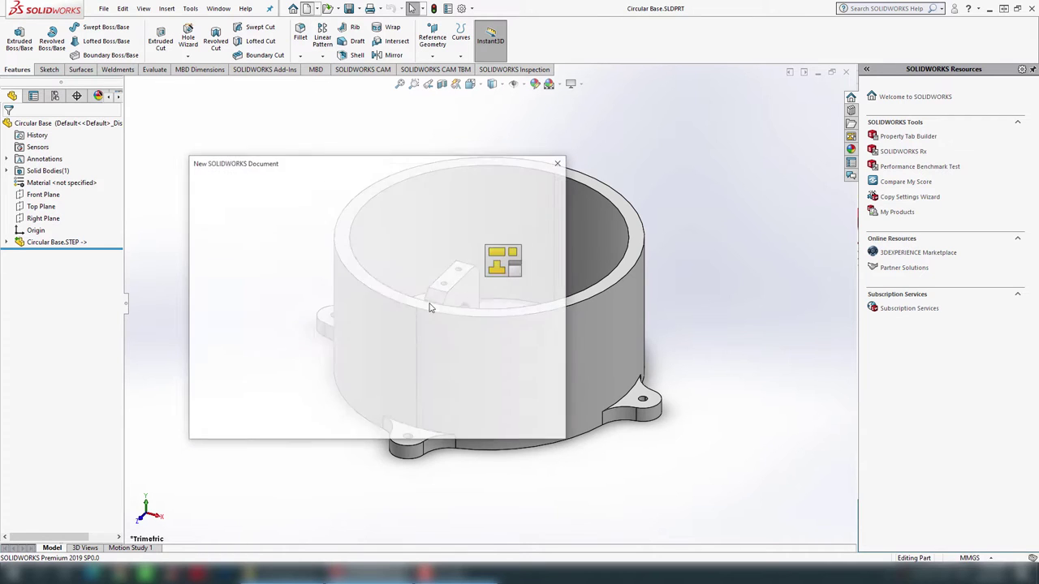
click(384, 280)
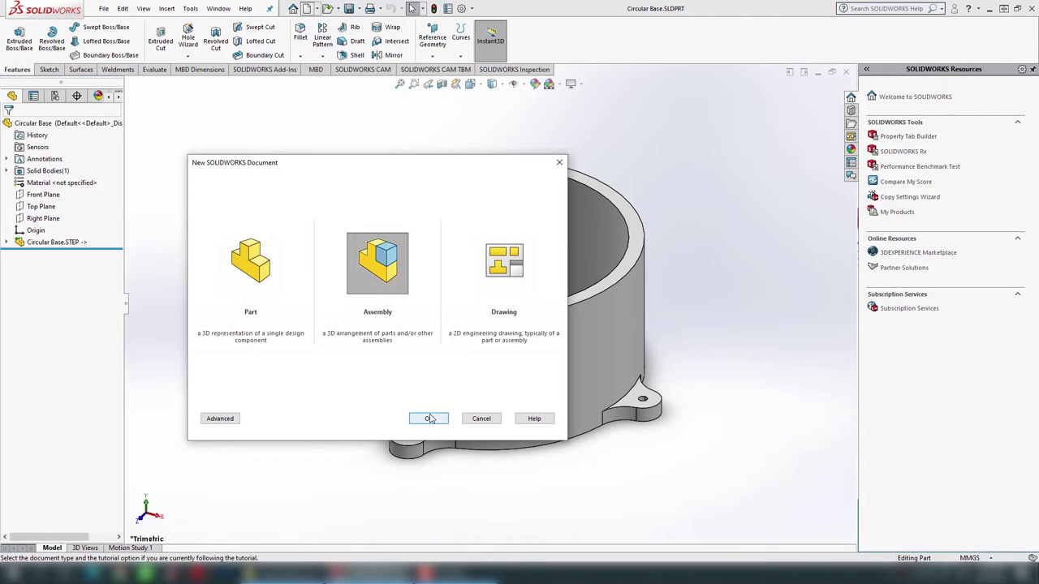
click(429, 419)
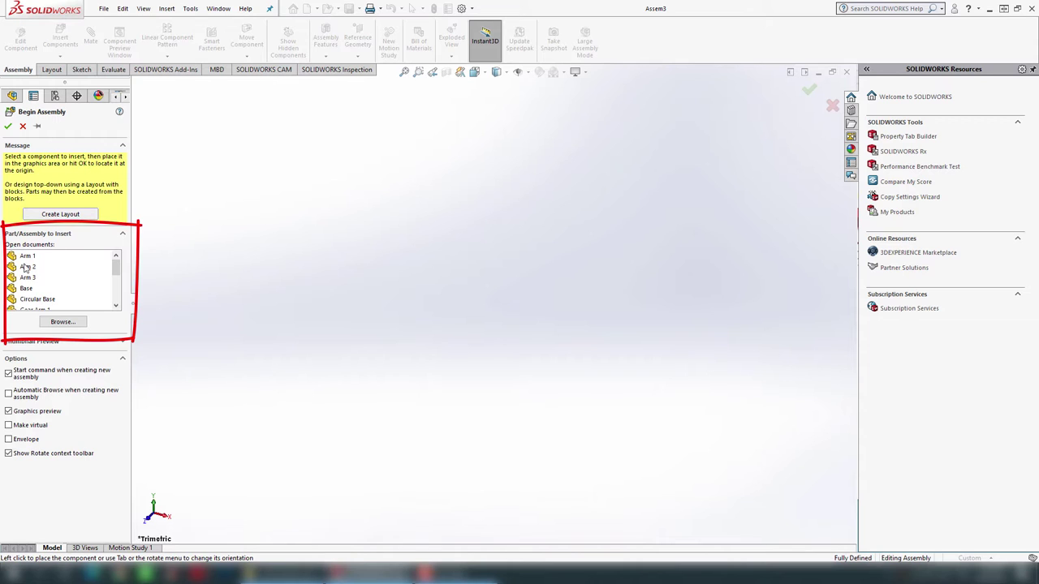
- Insert Circular Base from the open documents list as the fixed first component
drag(116, 271, 119, 257)
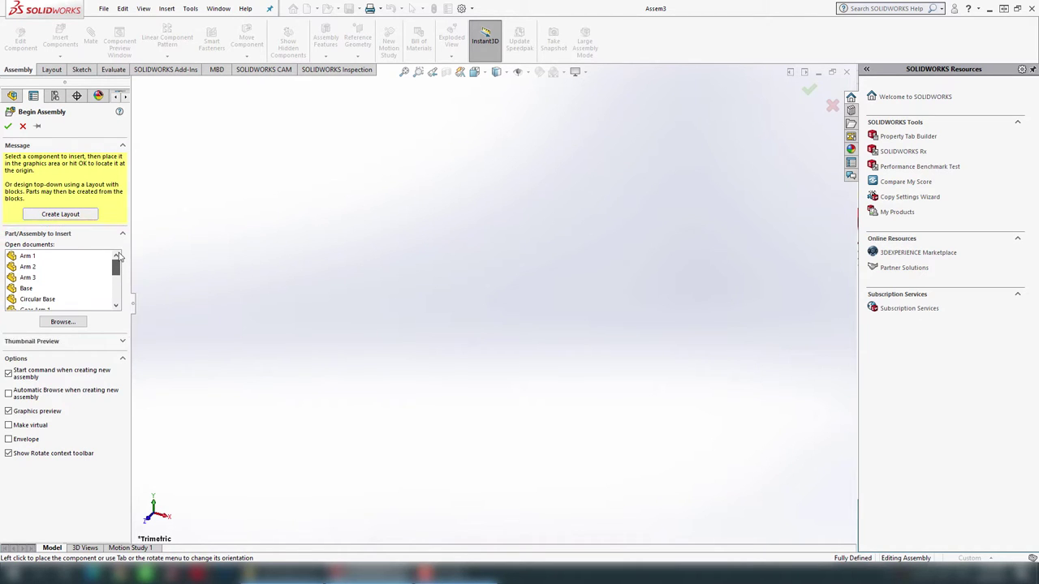
drag(119, 278, 120, 280)
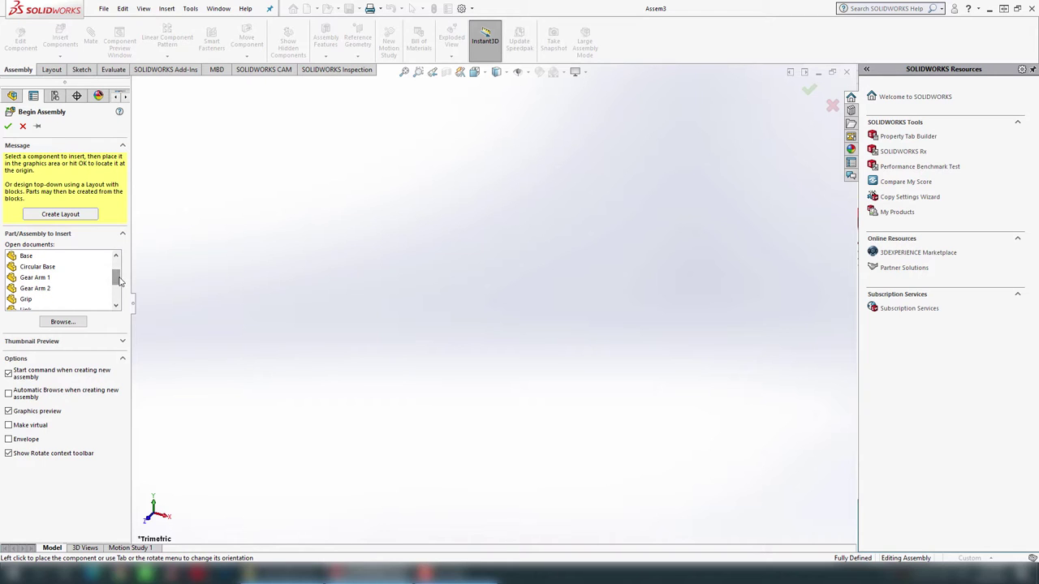
click(42, 268)
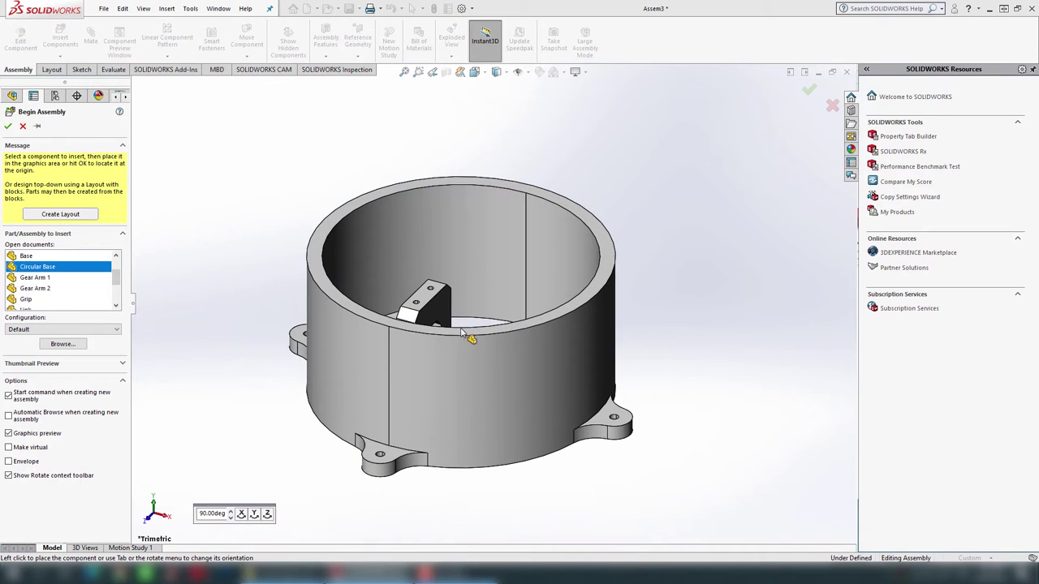
click(568, 376)
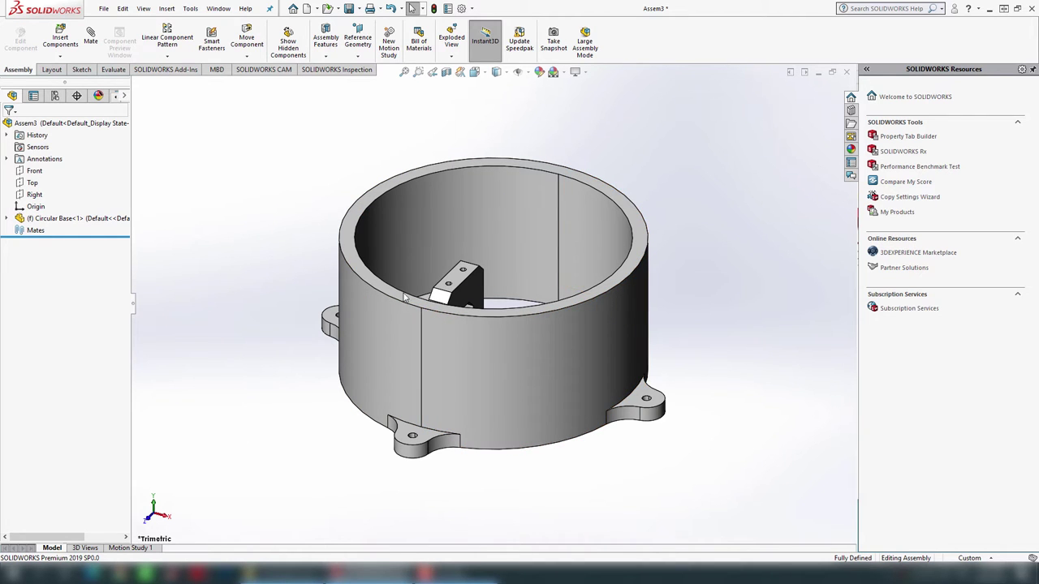
- Orbit and zoom to look down into the Circular Base ring and its two brackets
middle_drag(523, 336, 590, 284)
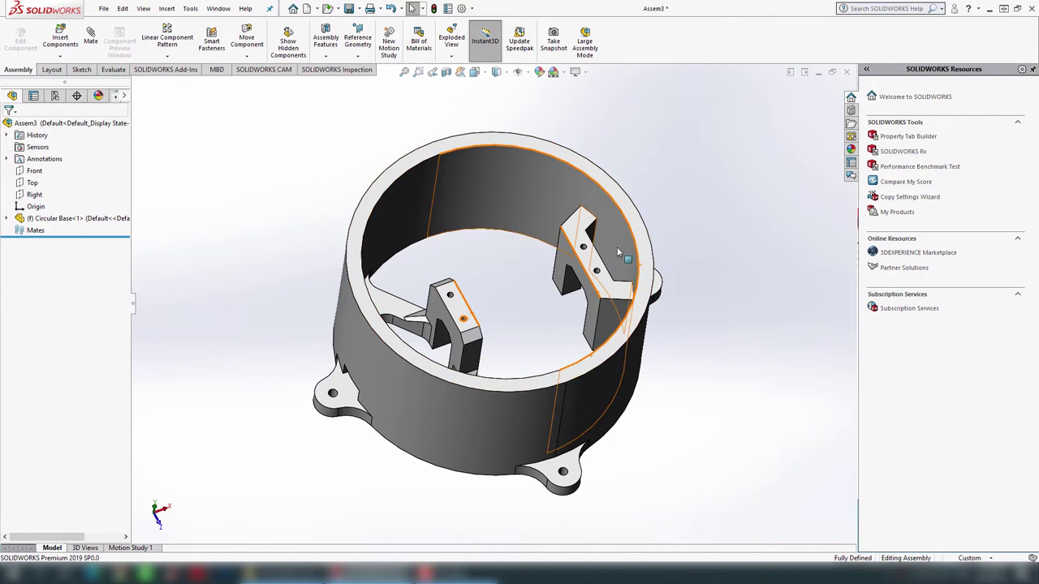
scroll(617, 247, up, 3)
scroll(597, 267, down, 6)
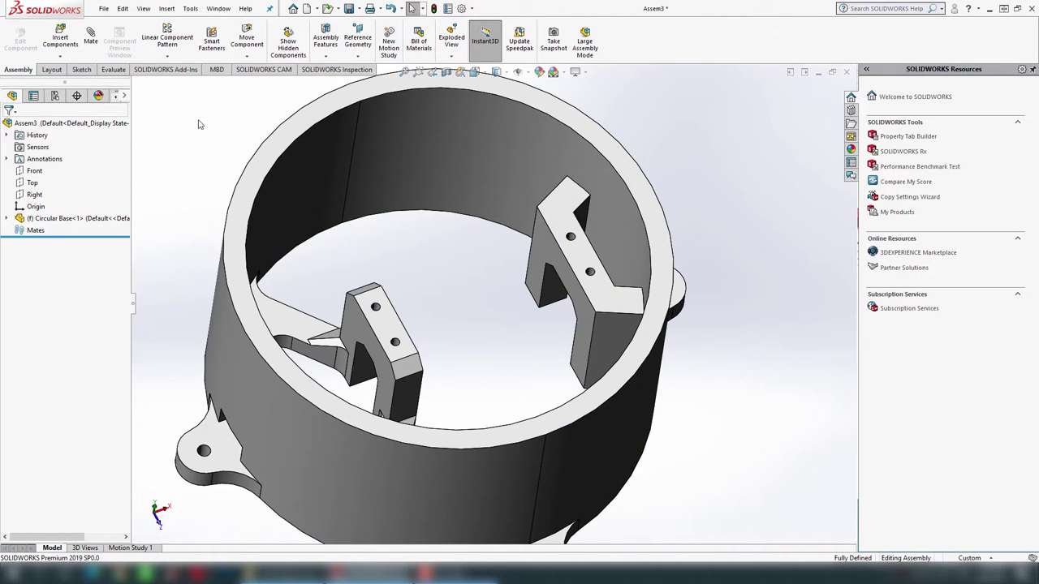
- Insert the Servo MG996R and place it above the Circular Base ring
click(60, 38)
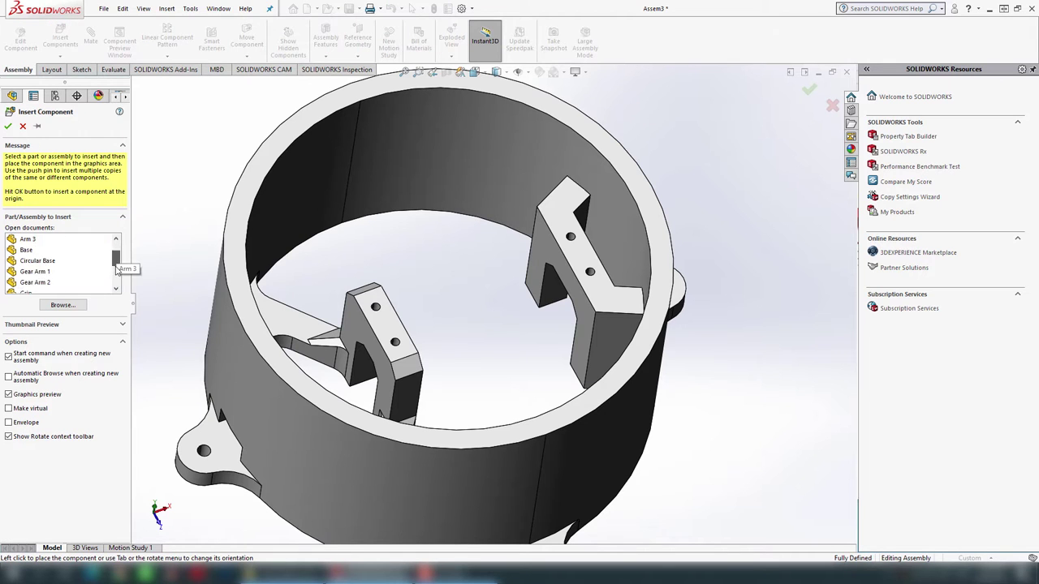
drag(116, 258, 116, 280)
click(43, 274)
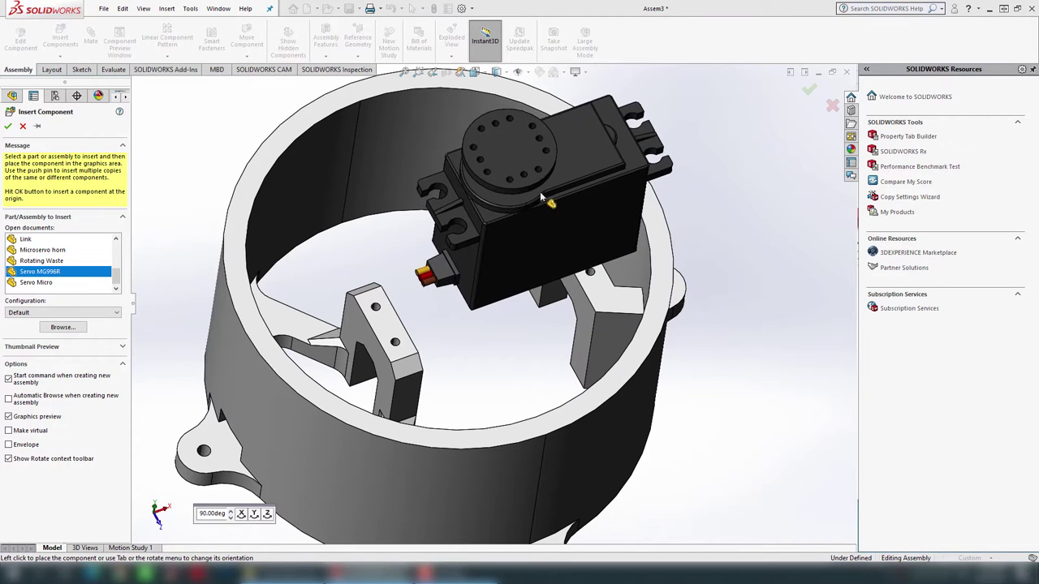
click(510, 195)
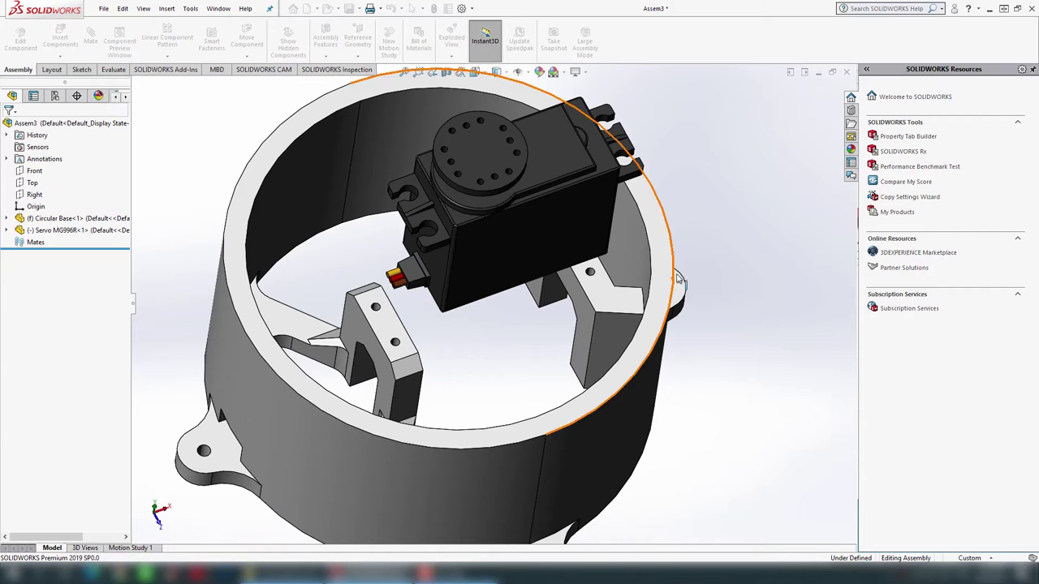
scroll(664, 284, down, 5)
mouse_move(592, 295)
middle_down()
mouse_move(590, 174)
mouse_move(626, 278)
mouse_move(596, 255)
mouse_move(585, 260)
middle_up()
- Select the curved face inside a servo mounting slot and start a mate from it
scroll(410, 312, down, 2)
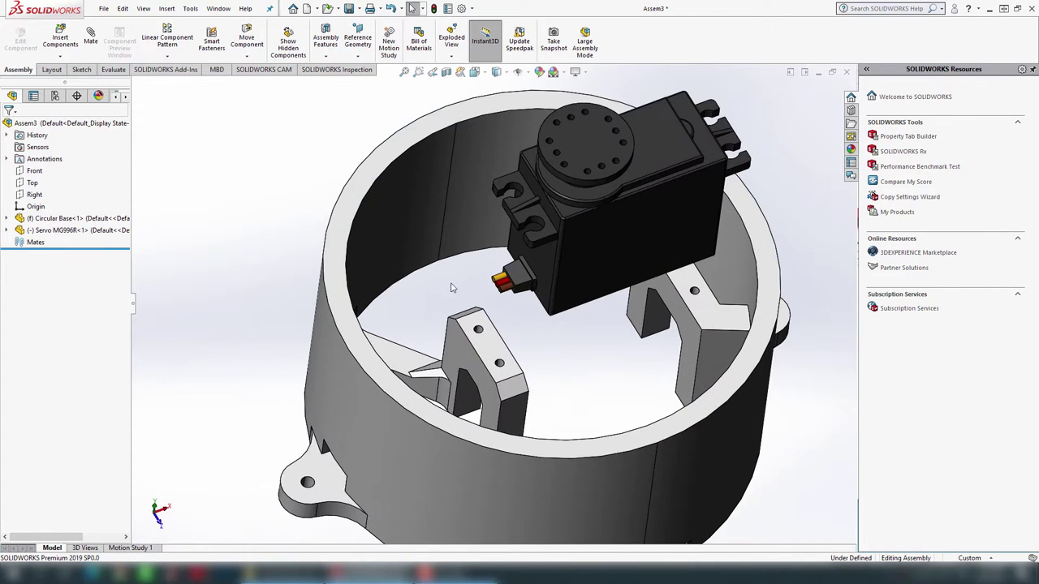
scroll(576, 271, down, 2)
scroll(601, 297, up, 1)
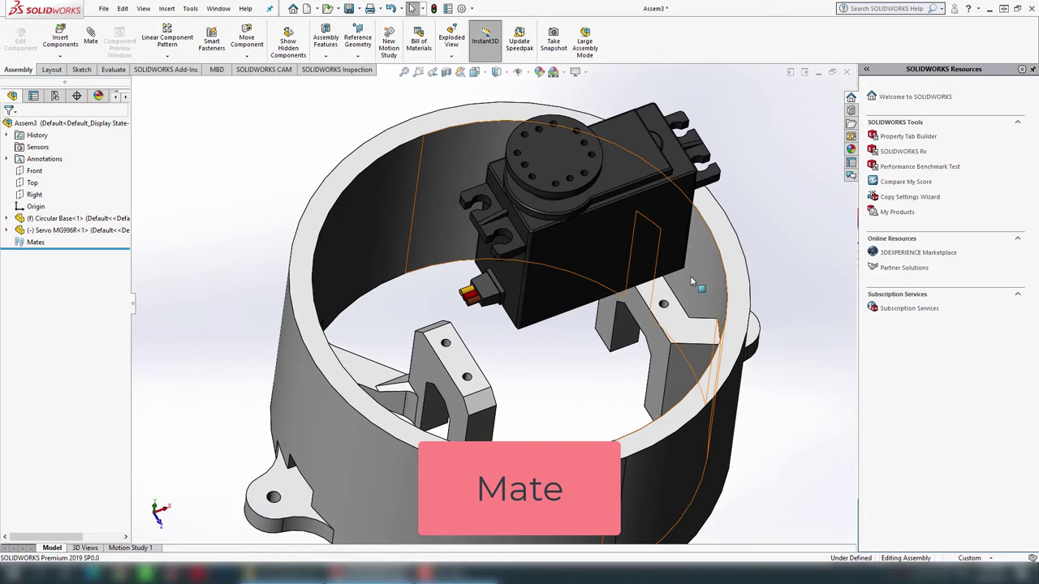
scroll(471, 298, down, 2)
scroll(439, 292, up, 2)
scroll(422, 289, down, 2)
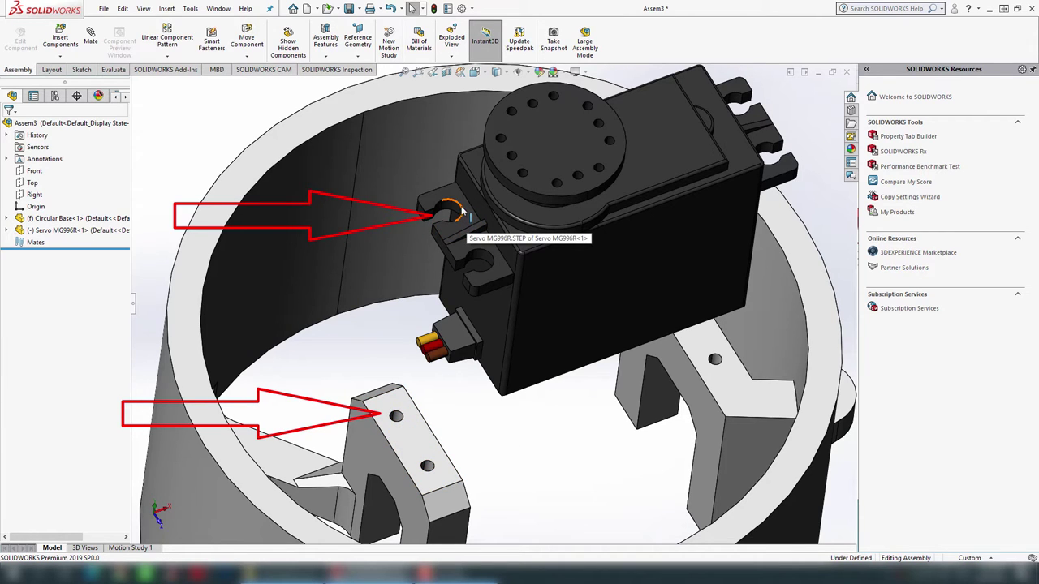
scroll(461, 211, down, 3)
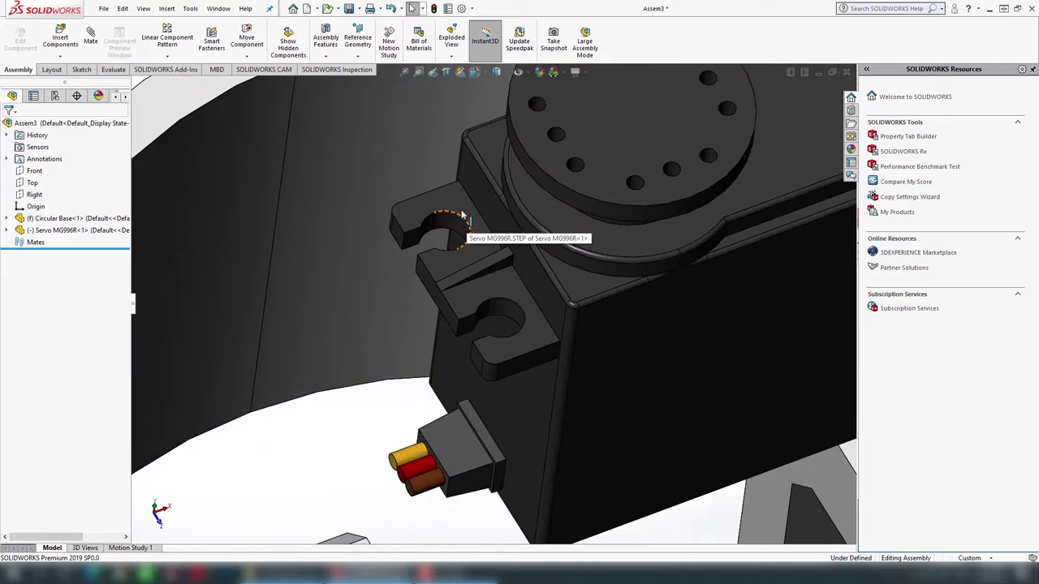
scroll(455, 219, down, 2)
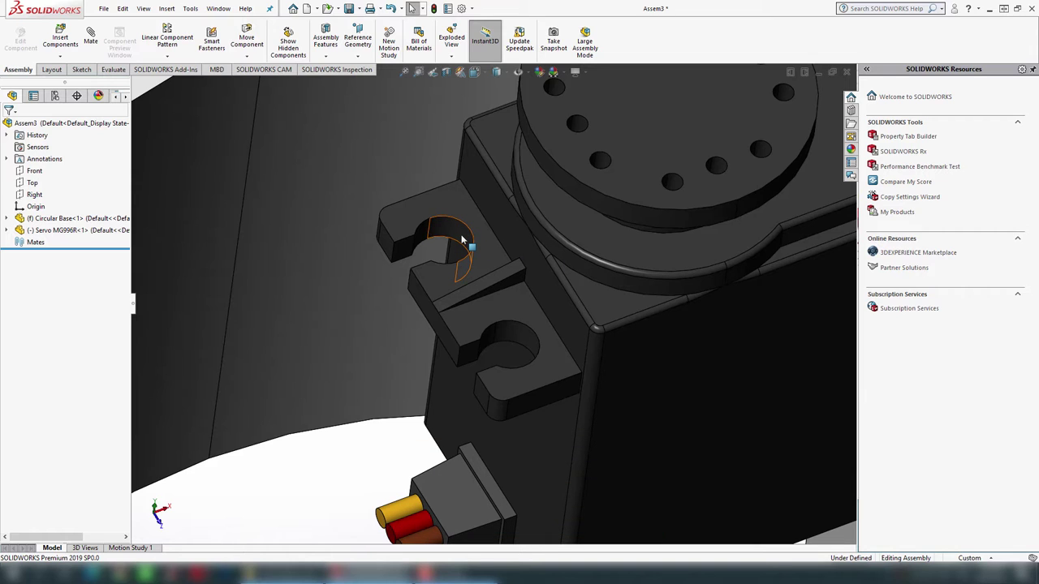
scroll(474, 246, up, 3)
scroll(487, 268, down, 1)
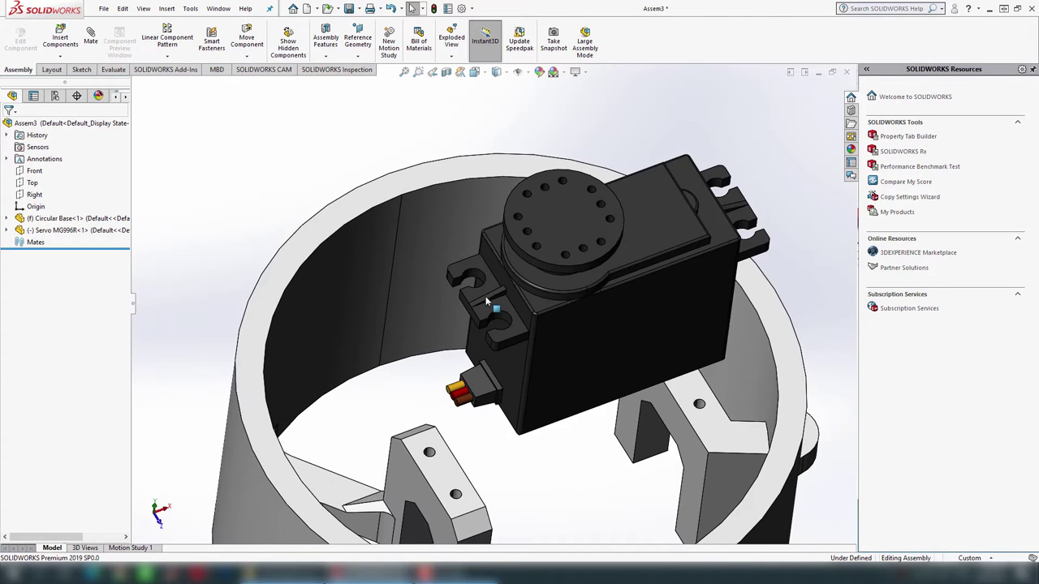
scroll(494, 280, down, 1)
click(480, 266)
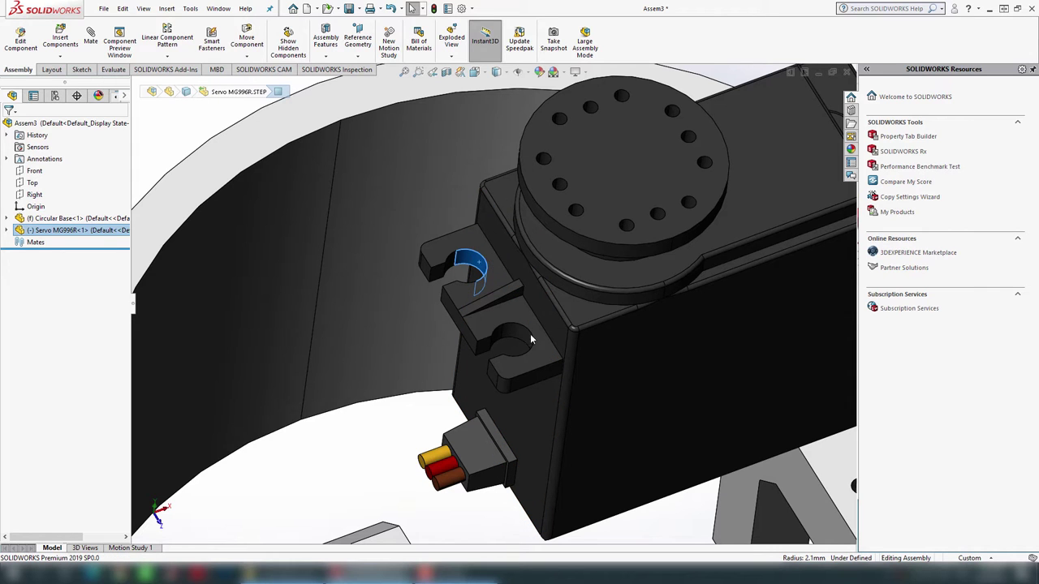
key(m)
key(f)
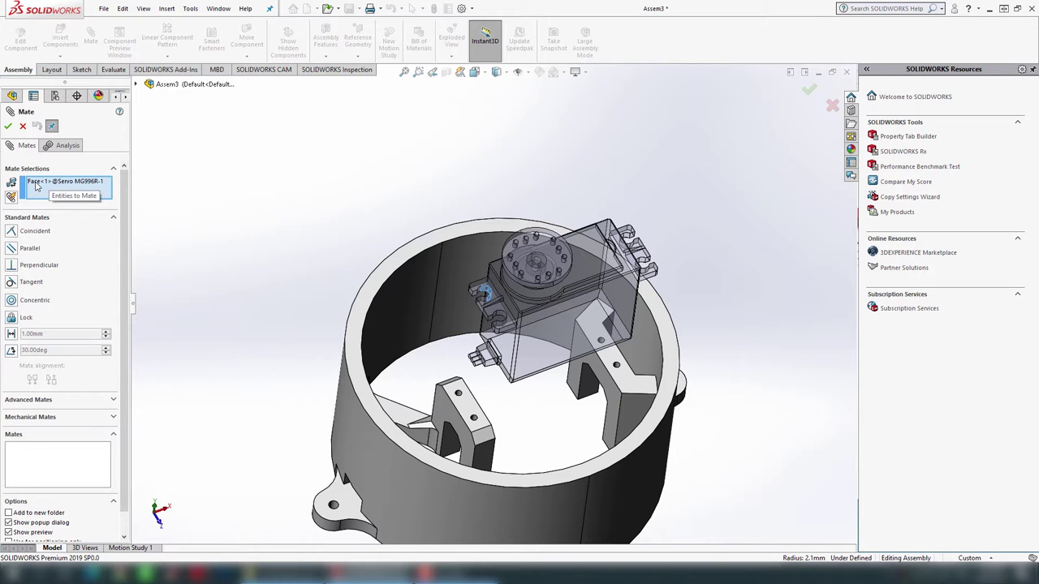
- Mate the servo slot face concentric with the base bracket hole edge (Concentric1)
scroll(462, 381, down, 3)
scroll(413, 350, down, 3)
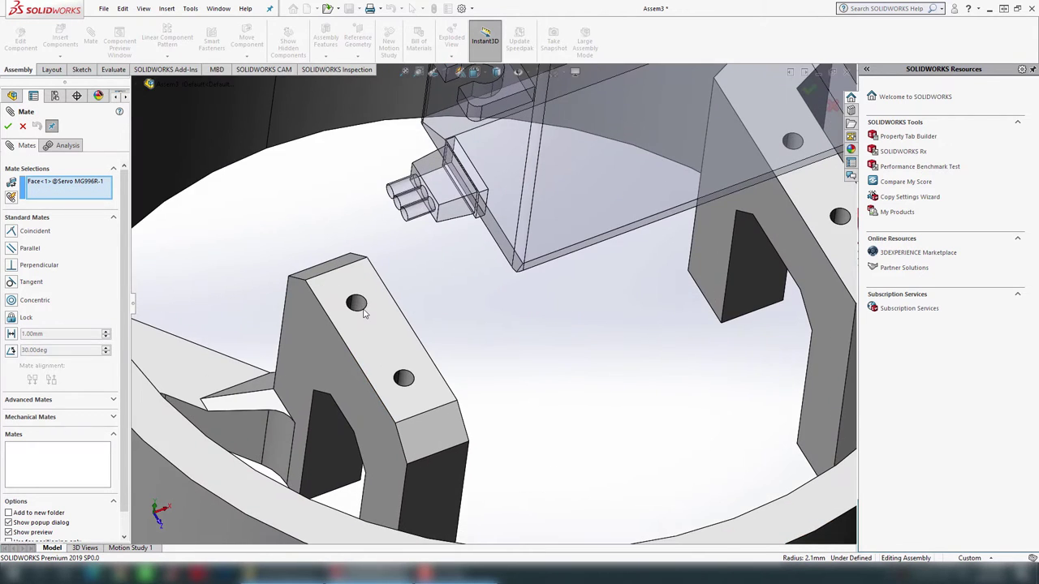
click(363, 306)
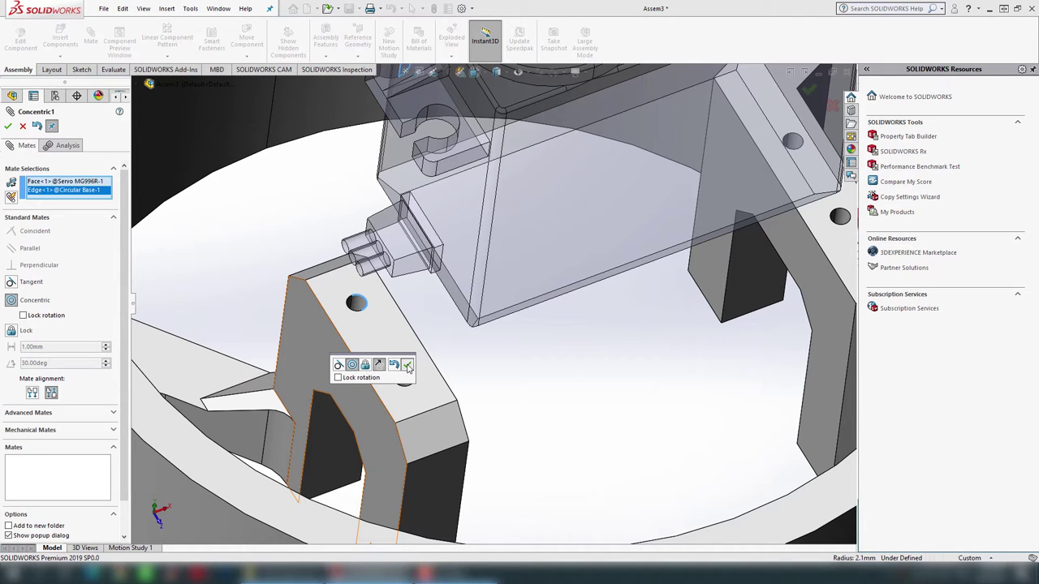
click(409, 368)
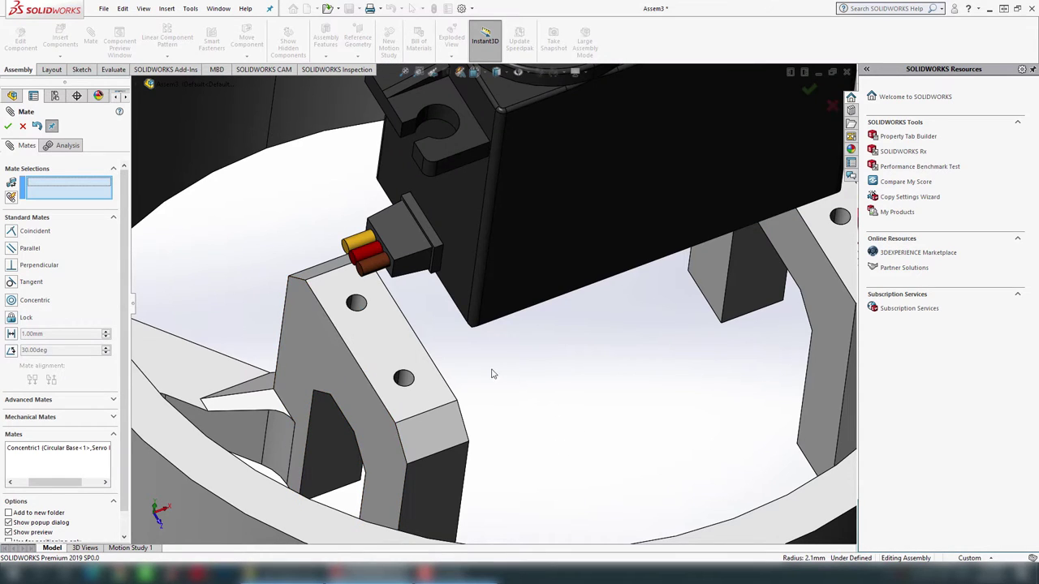
- Select the servo's mounting-tab hole edge to begin a second mate
scroll(572, 345, up, 2)
scroll(572, 345, up, 2)
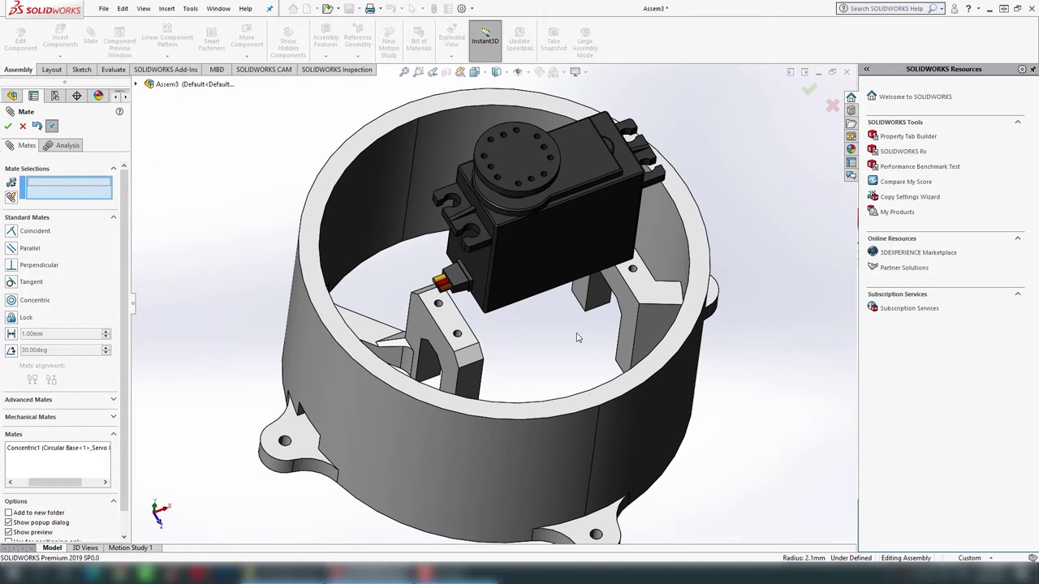
scroll(578, 313, down, 1)
scroll(427, 246, up, 1)
scroll(426, 247, down, 2)
scroll(556, 241, up, 2)
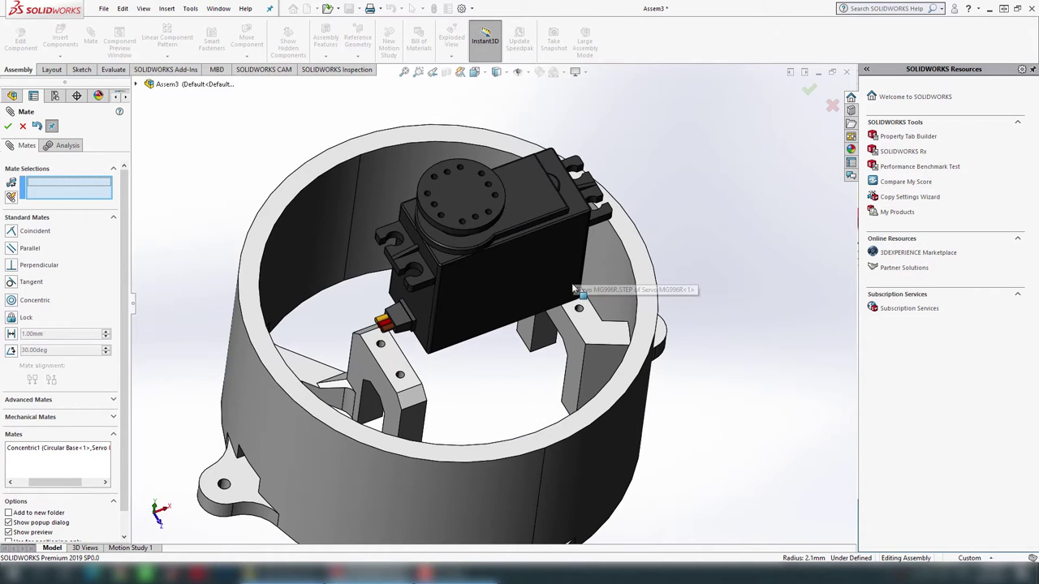
scroll(391, 288, down, 2)
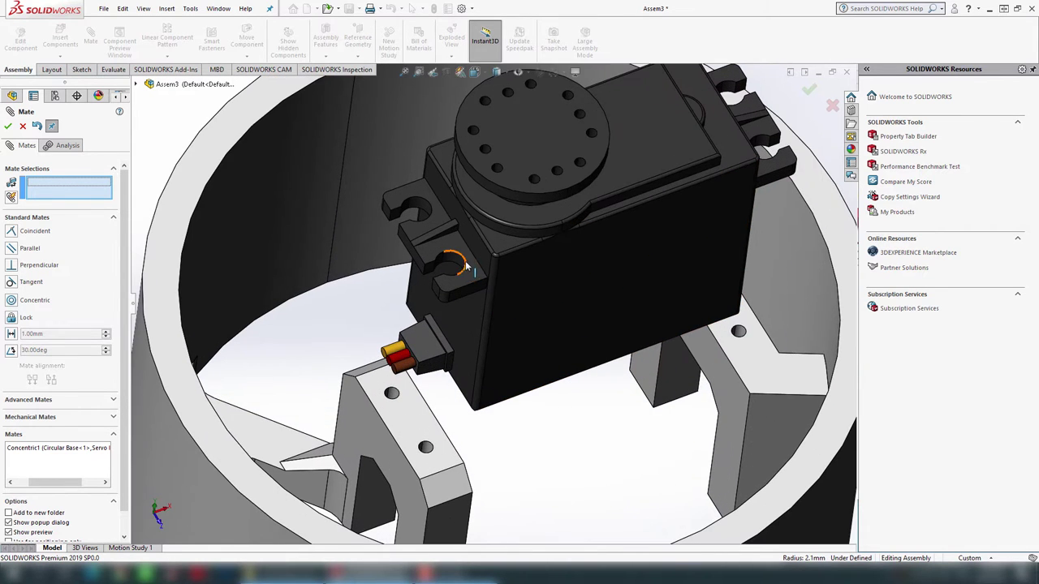
click(467, 267)
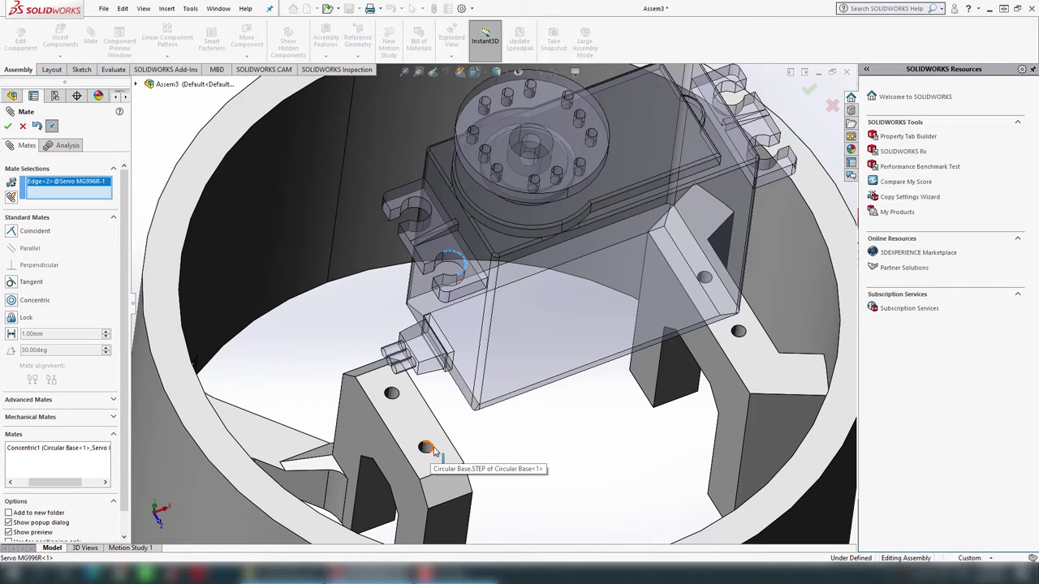
- Make the servo tab hole concentric with the matching base bracket hole (Concentric2)
click(432, 449)
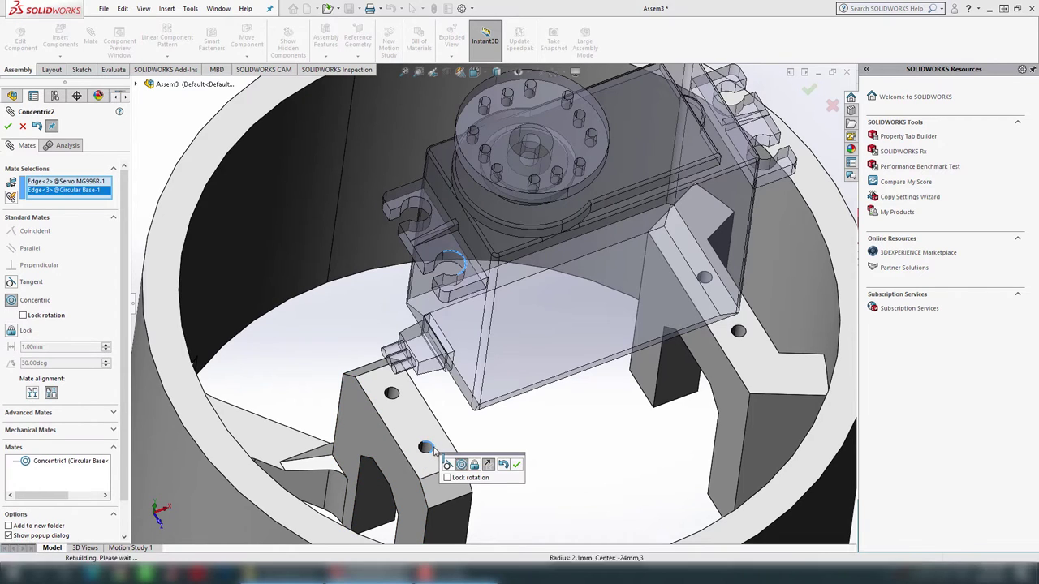
click(517, 468)
scroll(577, 425, up, 3)
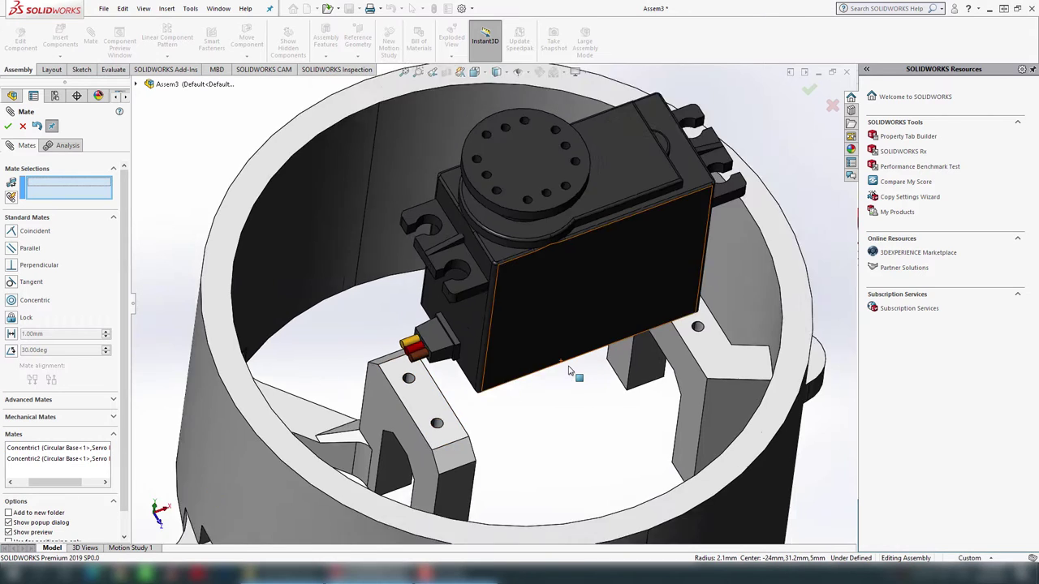
scroll(581, 399, up, 3)
mouse_move(581, 400)
middle_down()
mouse_move(718, 395)
mouse_move(683, 370)
mouse_move(670, 188)
mouse_move(725, 244)
mouse_move(755, 171)
mouse_move(679, 172)
middle_up()
- Seat the servo tab face flush on the base bracket face with a Coincident mate
scroll(546, 240, down, 4)
scroll(528, 213, down, 2)
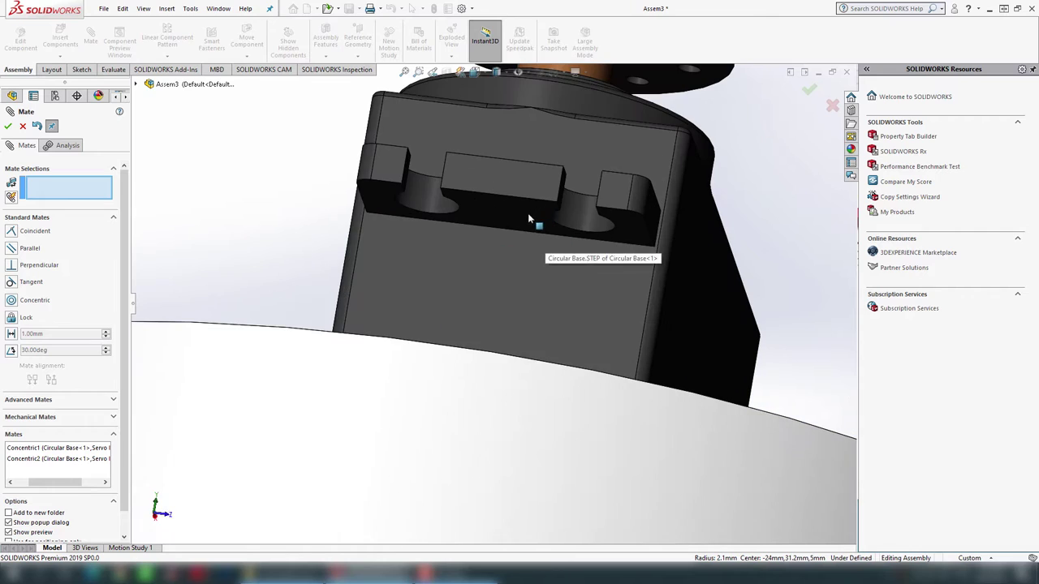
click(512, 216)
scroll(512, 244, up, 5)
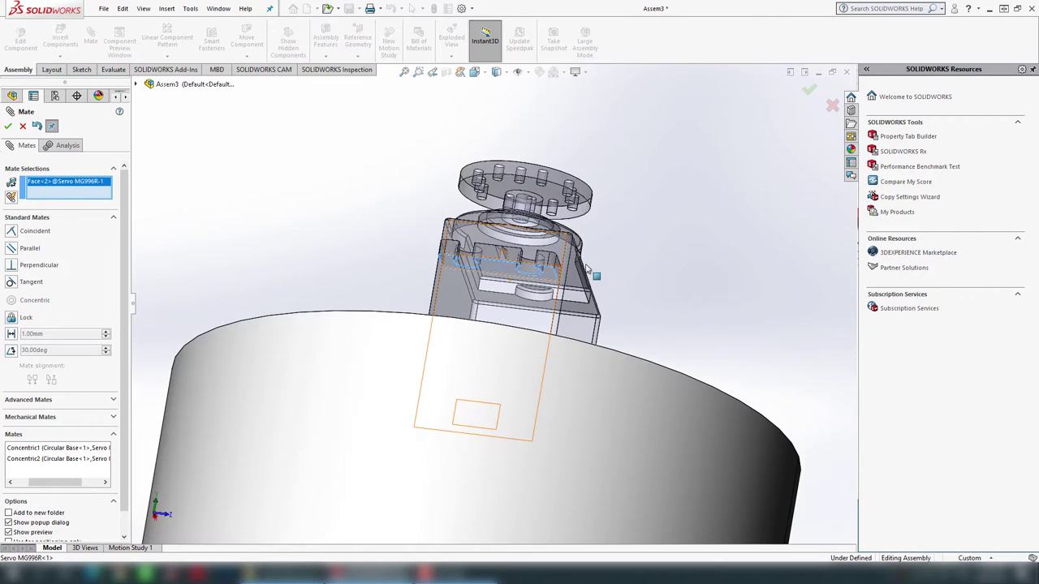
middle_drag(586, 294, 410, 378)
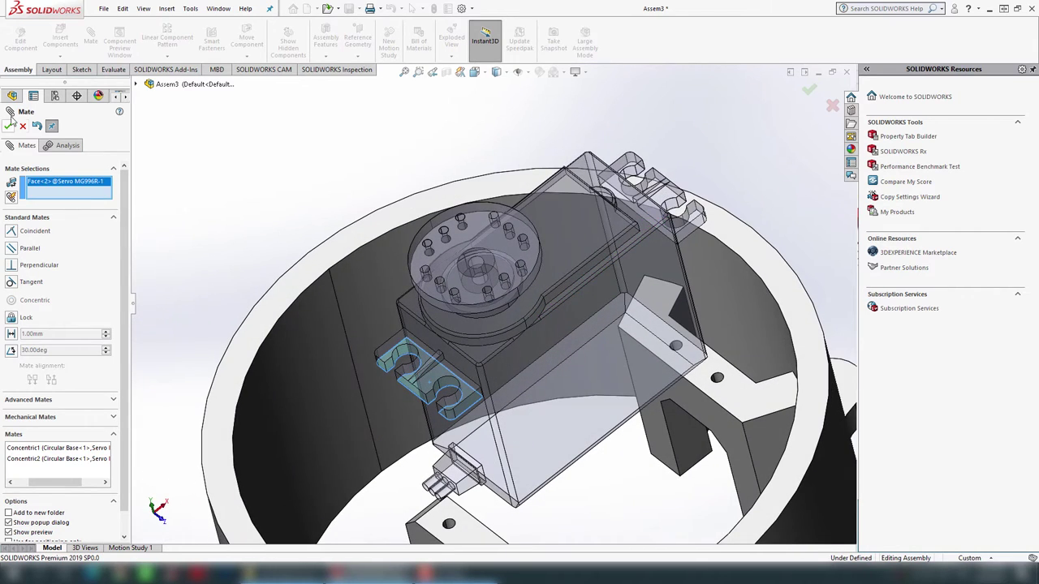
scroll(410, 378, up, 2)
scroll(471, 390, down, 4)
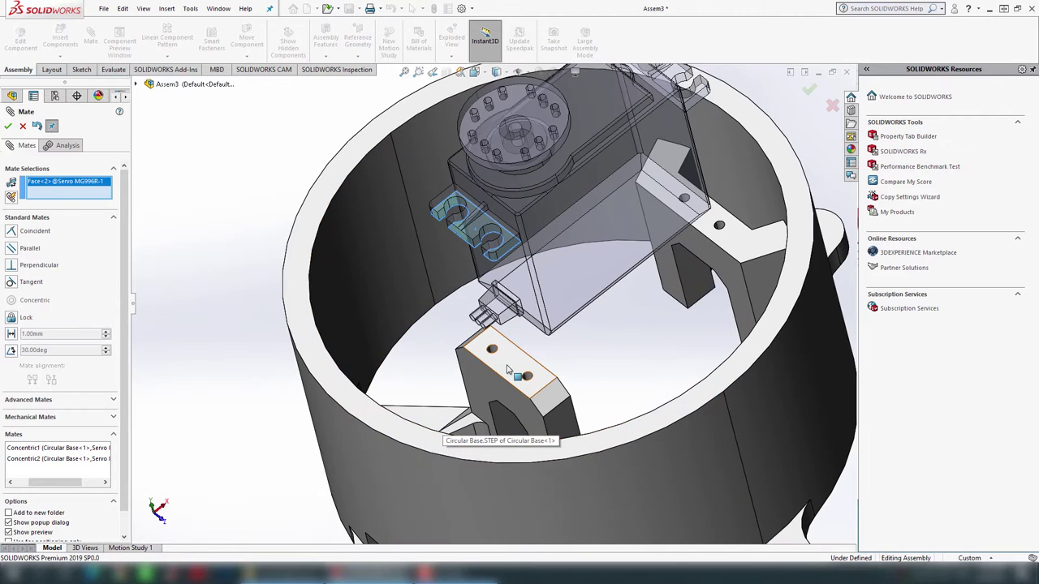
click(508, 370)
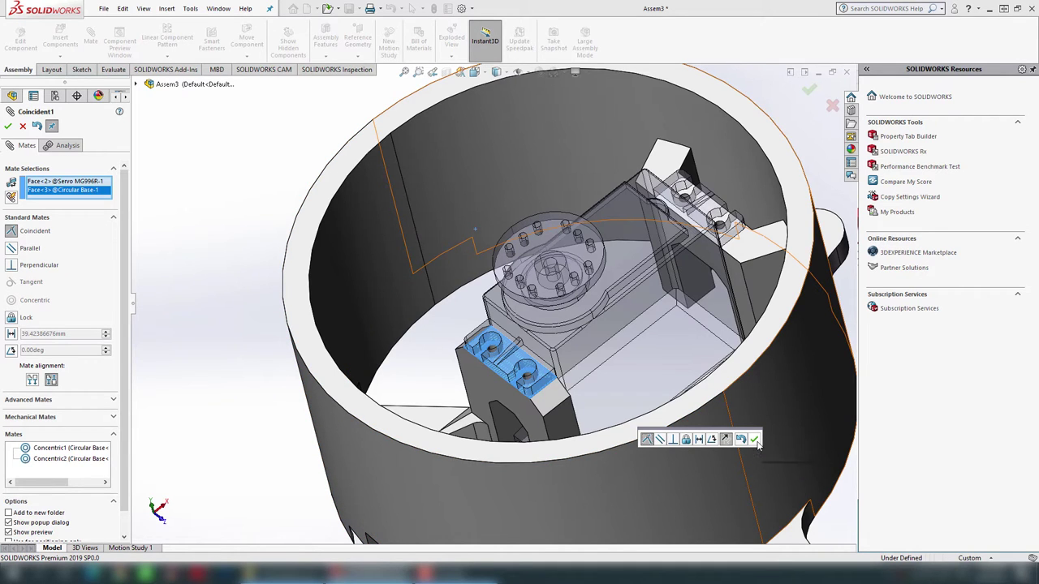
click(755, 440)
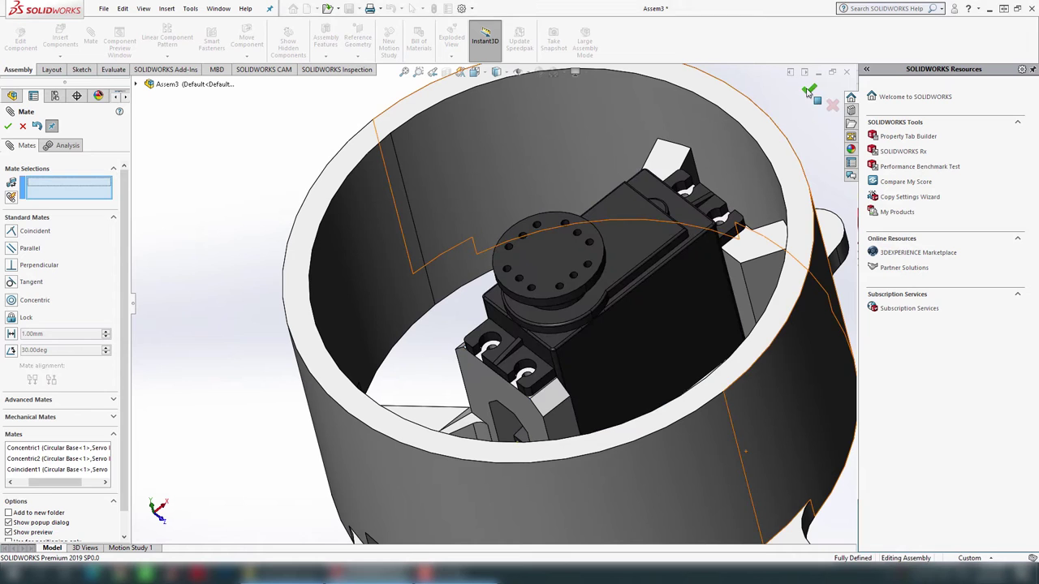
- Close the Mate PropertyManager and orbit the assembly to a more upright view
click(808, 94)
scroll(418, 341, up, 5)
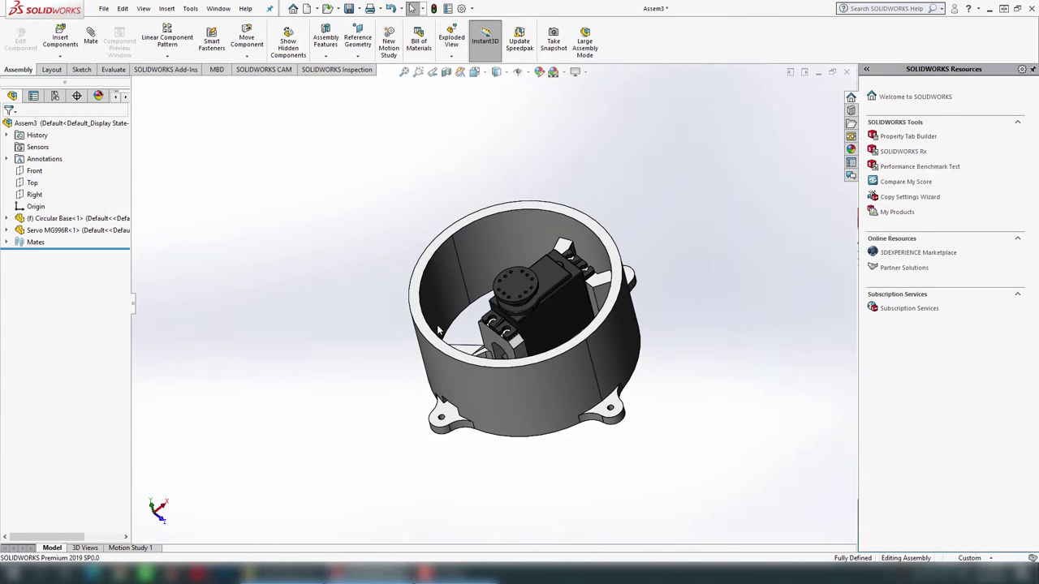
middle_drag(577, 343, 635, 318)
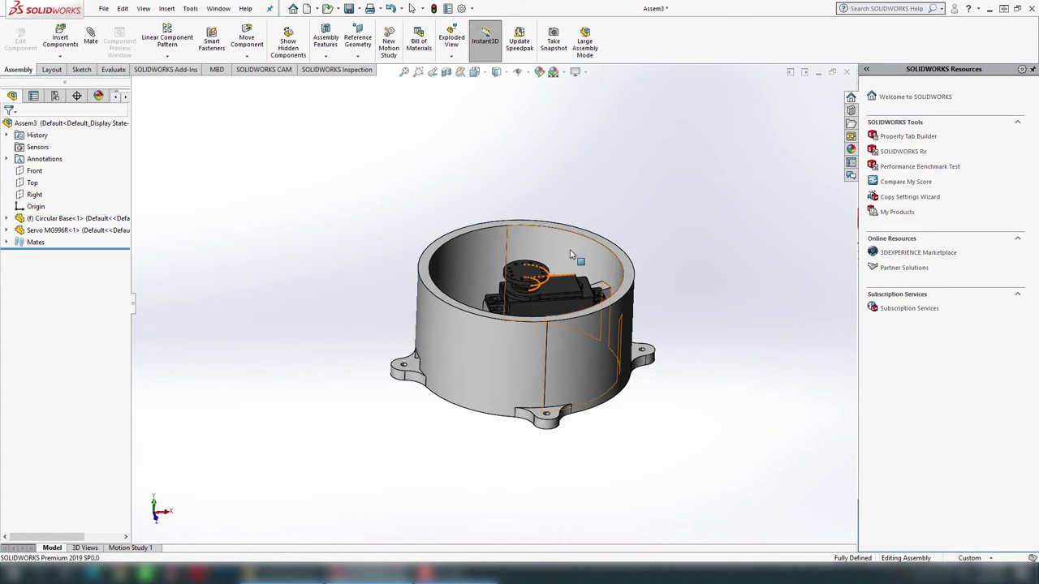
scroll(635, 318, down, 3)
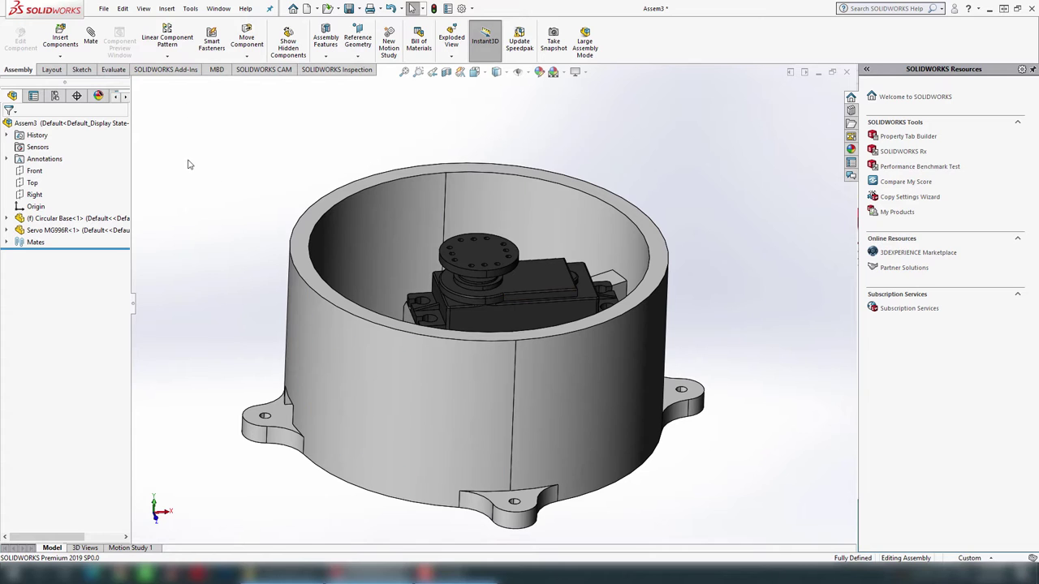
- Insert the Rotating Waste part beside the Circular Base
click(60, 37)
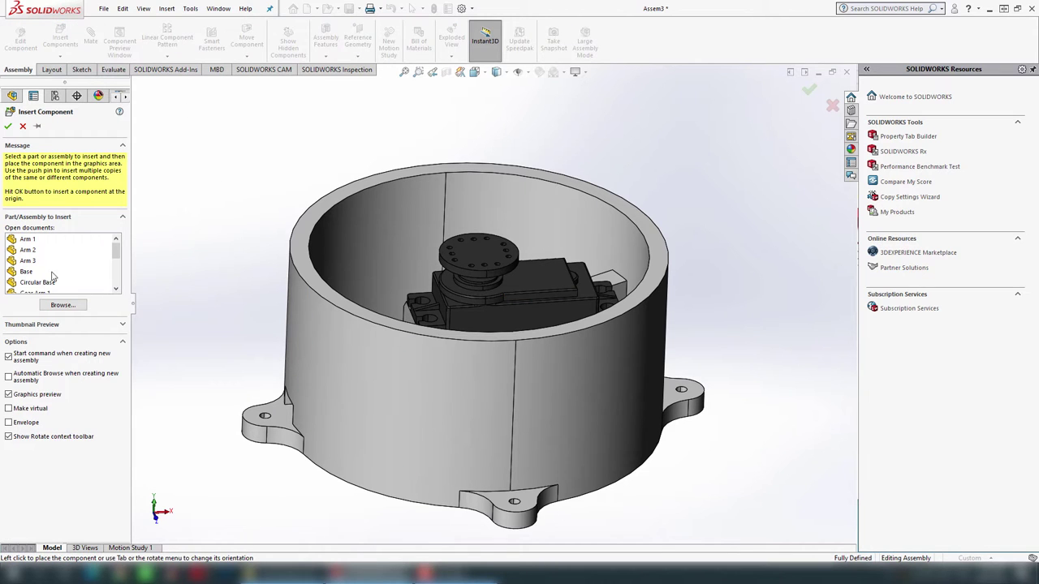
drag(118, 252, 115, 276)
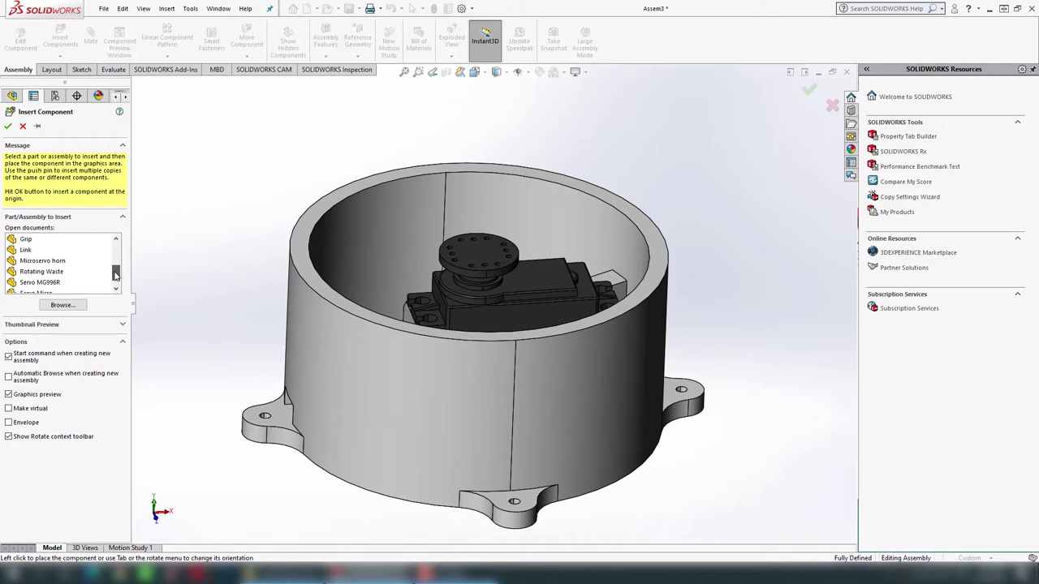
click(38, 273)
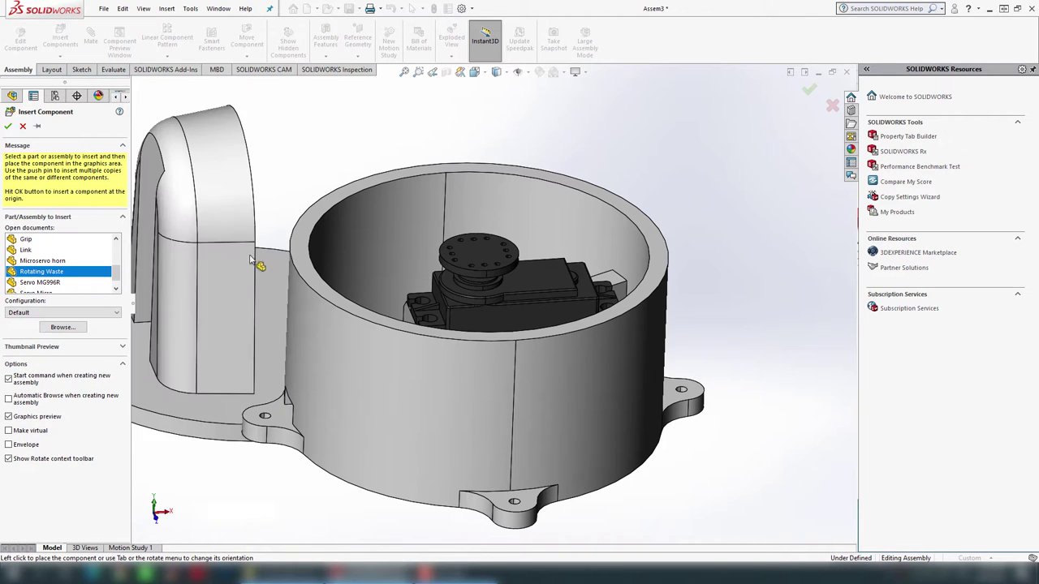
click(755, 131)
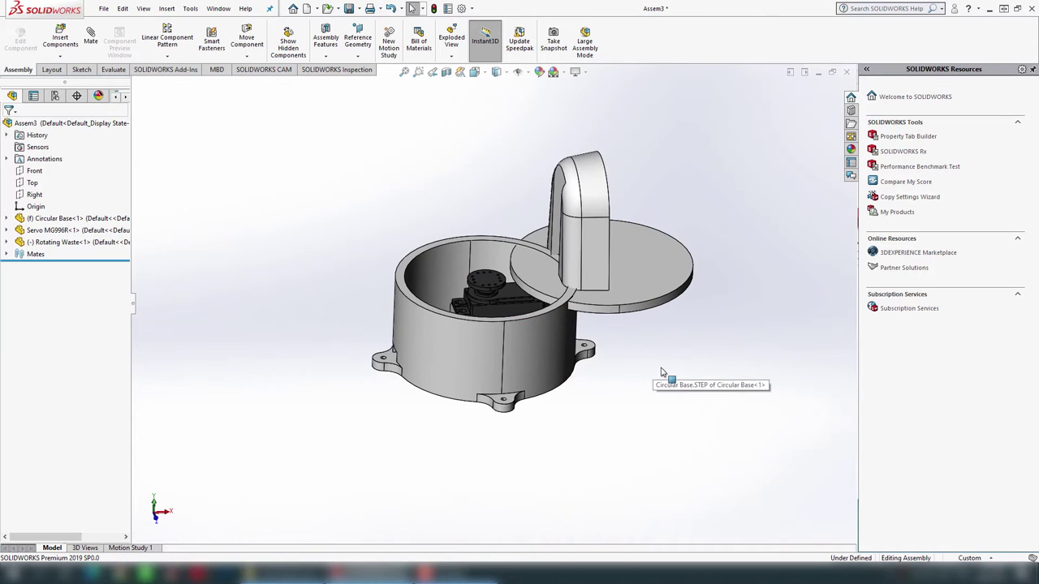
- Drag the Rotating Waste lid above the base and orbit to look down on the servo
middle_drag(657, 364, 597, 263)
drag(598, 263, 595, 182)
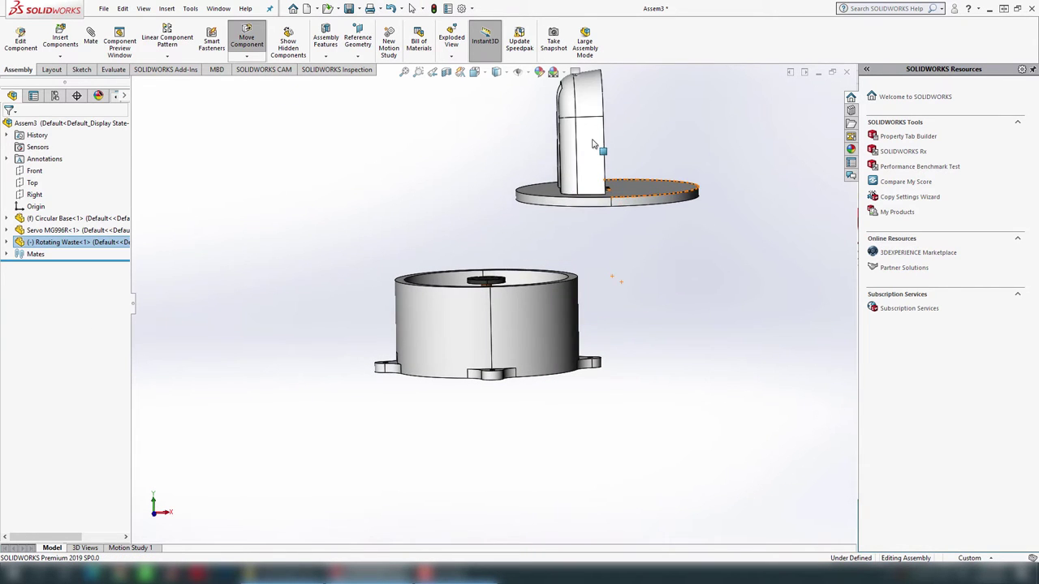
click(676, 292)
middle_drag(651, 292, 699, 342)
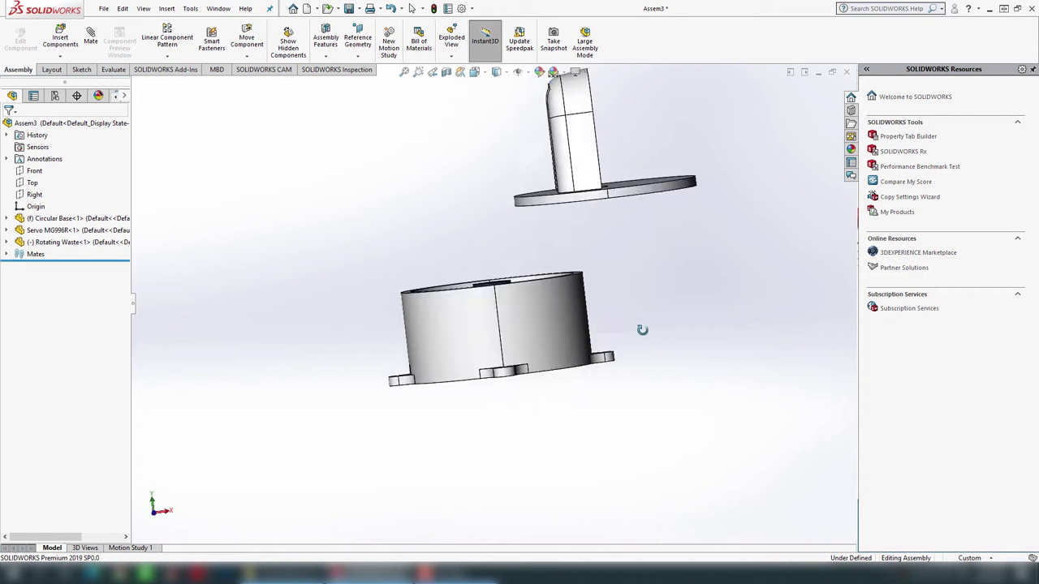
middle_drag(654, 329, 670, 314)
middle_drag(639, 231, 664, 293)
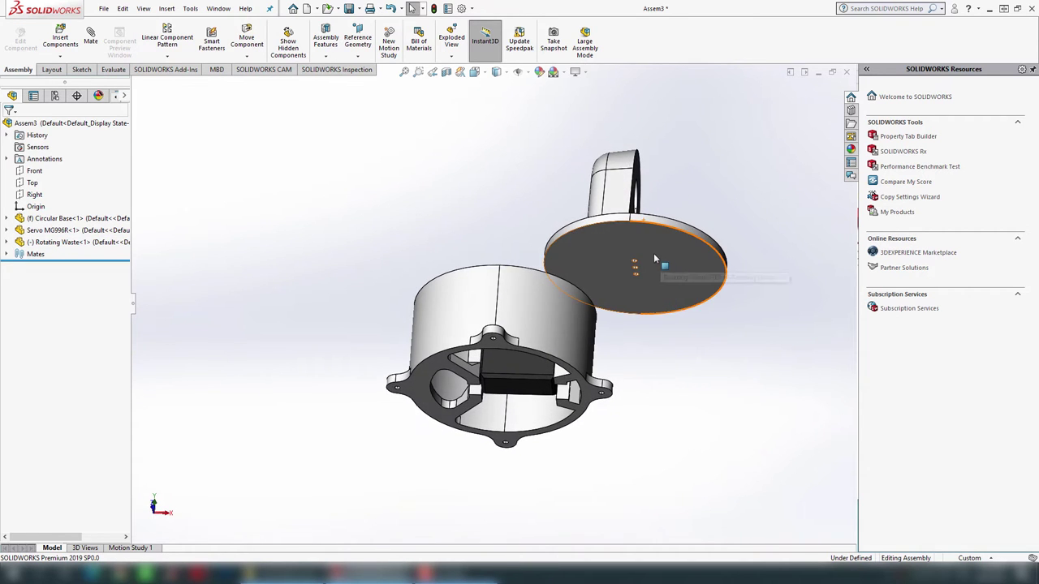
middle_drag(705, 353, 499, 304)
scroll(499, 304, up, 5)
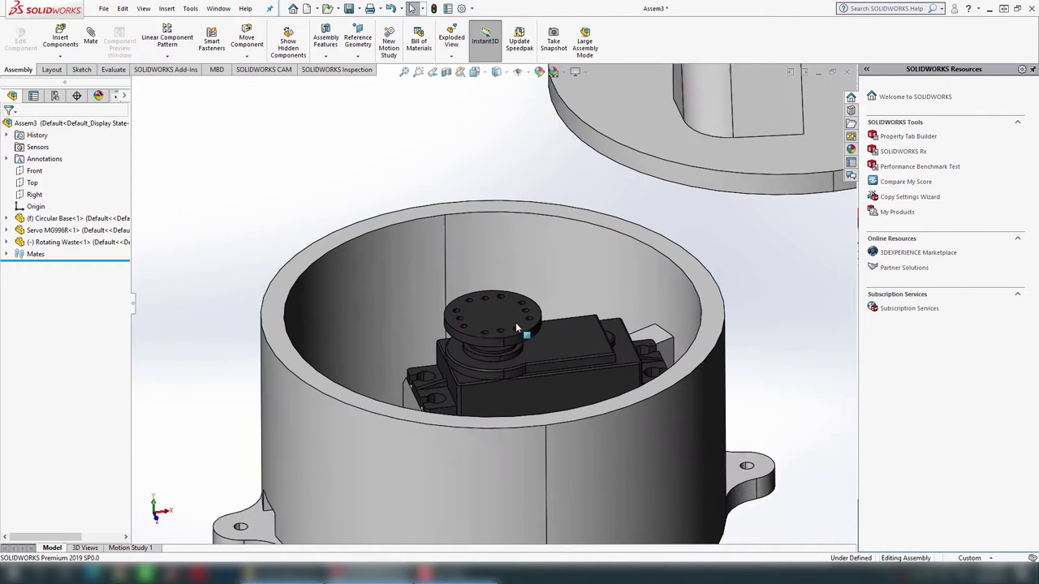
scroll(500, 304, up, 3)
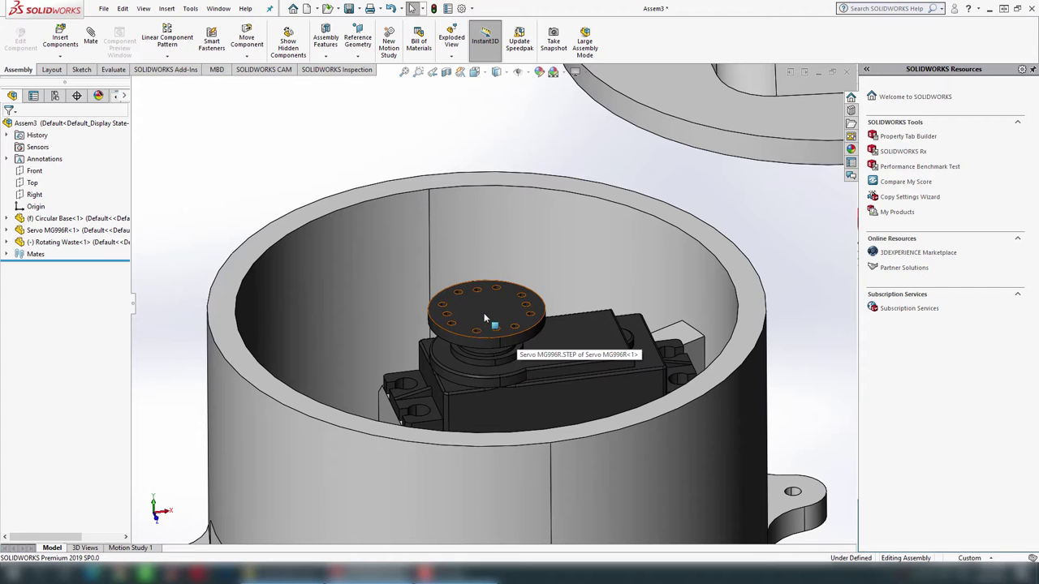
- Mate the servo horn's top face coincident with the Rotating Waste lid's bottom face
click(484, 319)
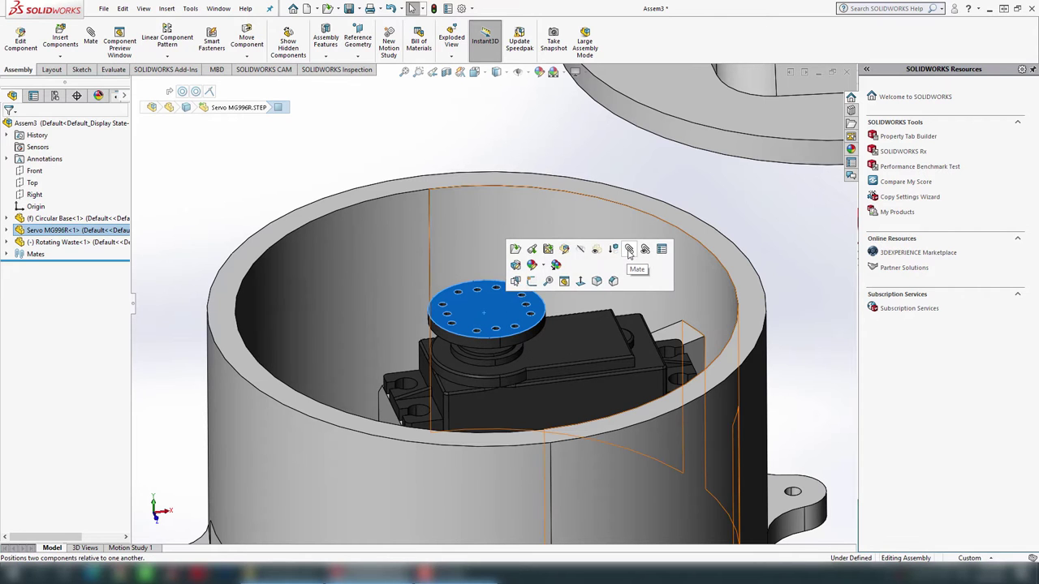
key(m)
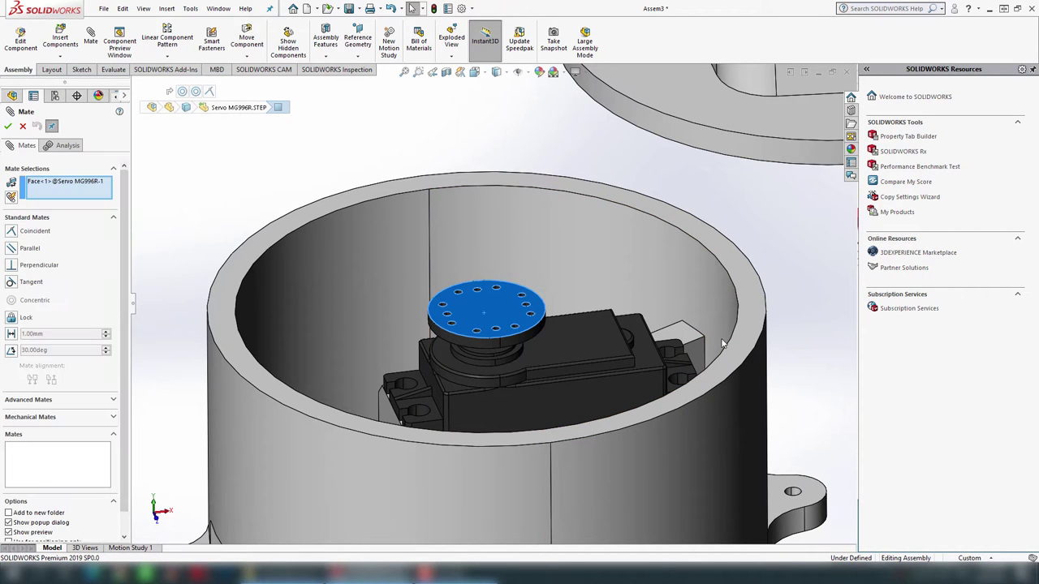
scroll(690, 280, up, 3)
scroll(687, 278, up, 3)
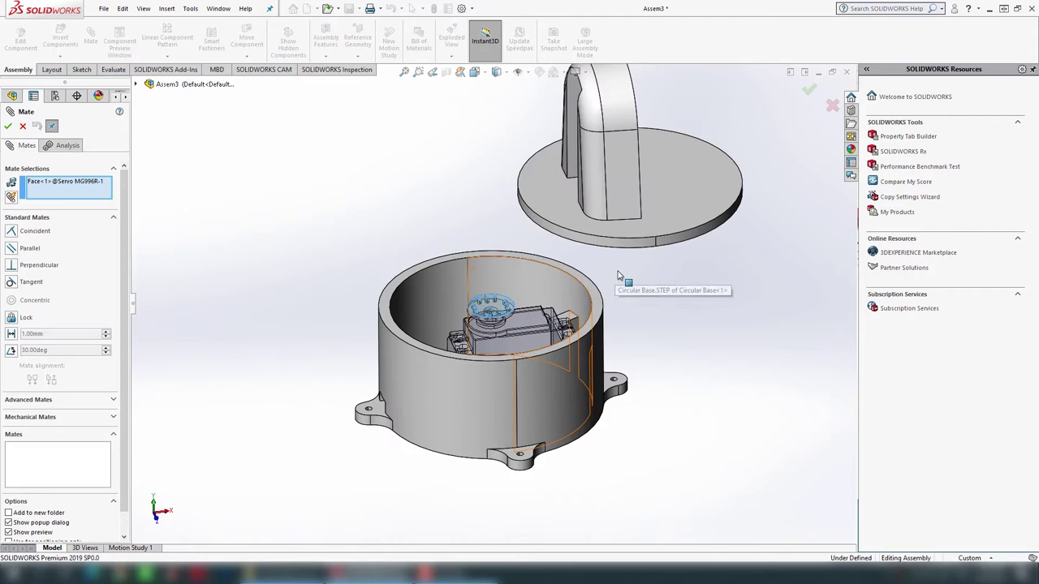
middle_drag(686, 279, 688, 306)
click(690, 300)
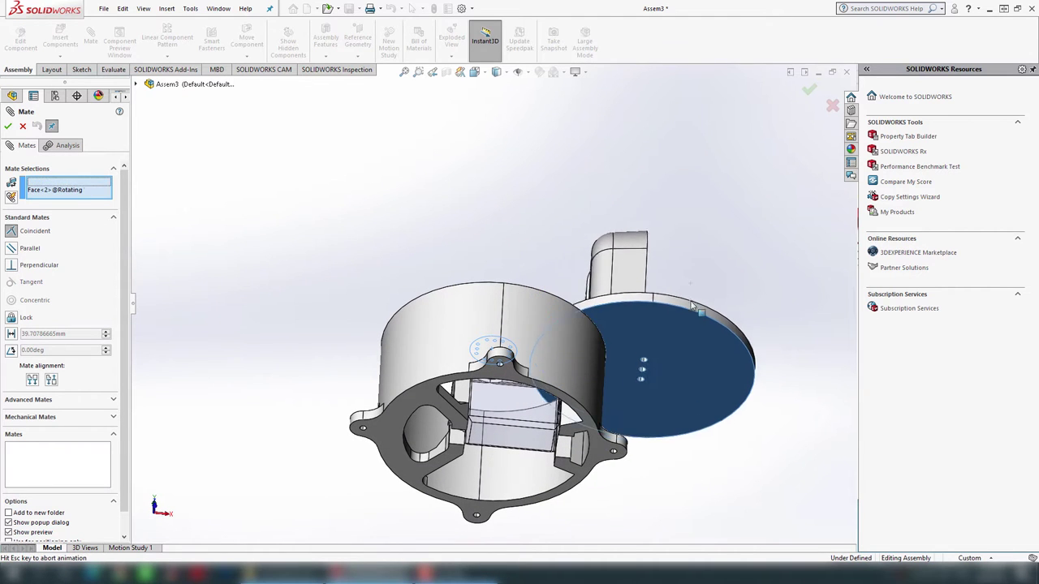
click(845, 363)
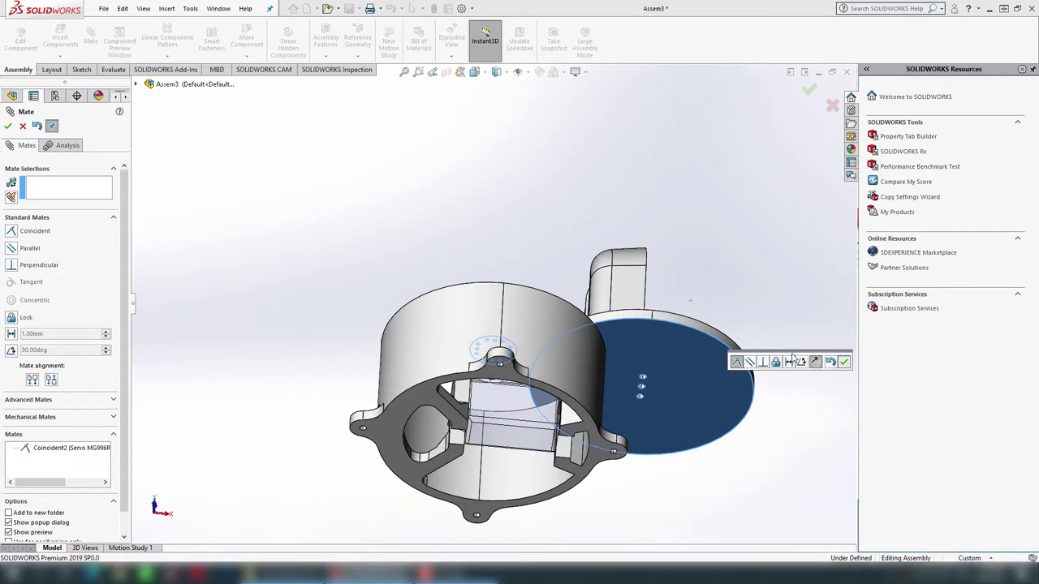
- Make the lid's circular edge concentric with the housing rim and finish mating
mouse_move(756, 332)
middle_down()
mouse_move(803, 404)
mouse_move(726, 408)
mouse_move(730, 424)
mouse_move(728, 385)
mouse_move(747, 397)
mouse_move(755, 441)
mouse_move(722, 448)
middle_up()
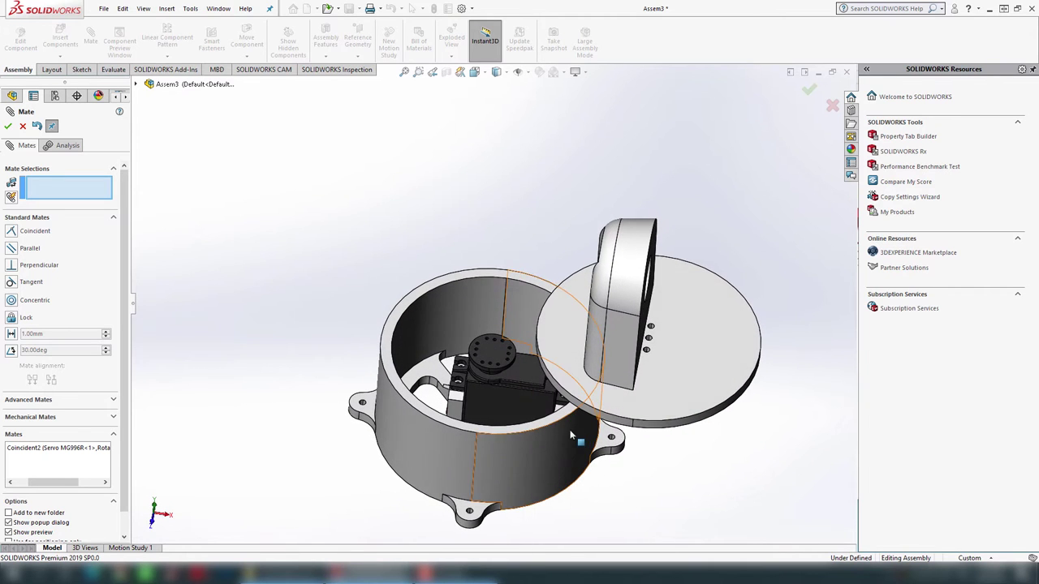
scroll(700, 455, down, 5)
scroll(595, 414, up, 5)
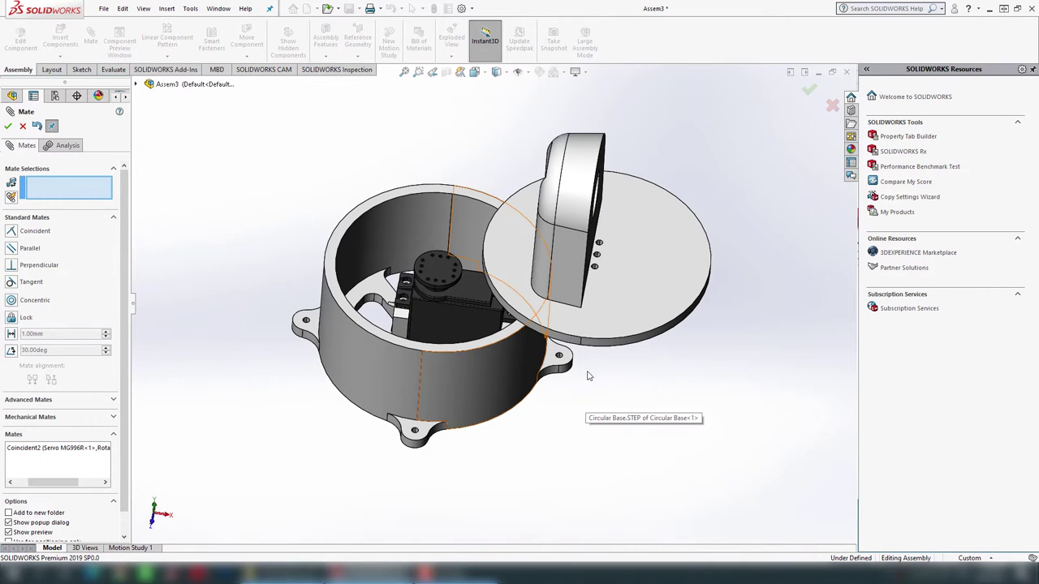
scroll(479, 265, down, 3)
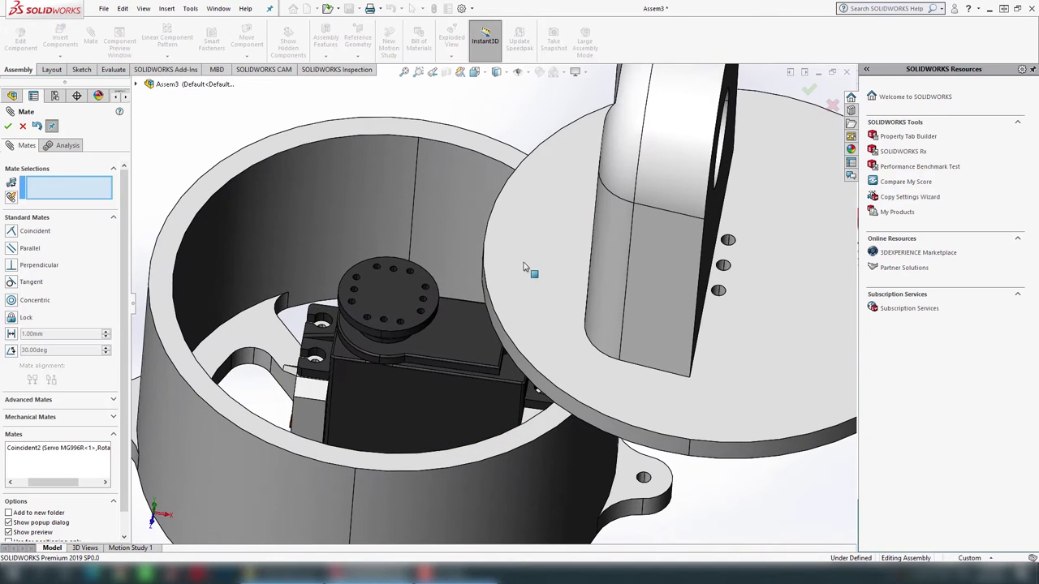
click(484, 242)
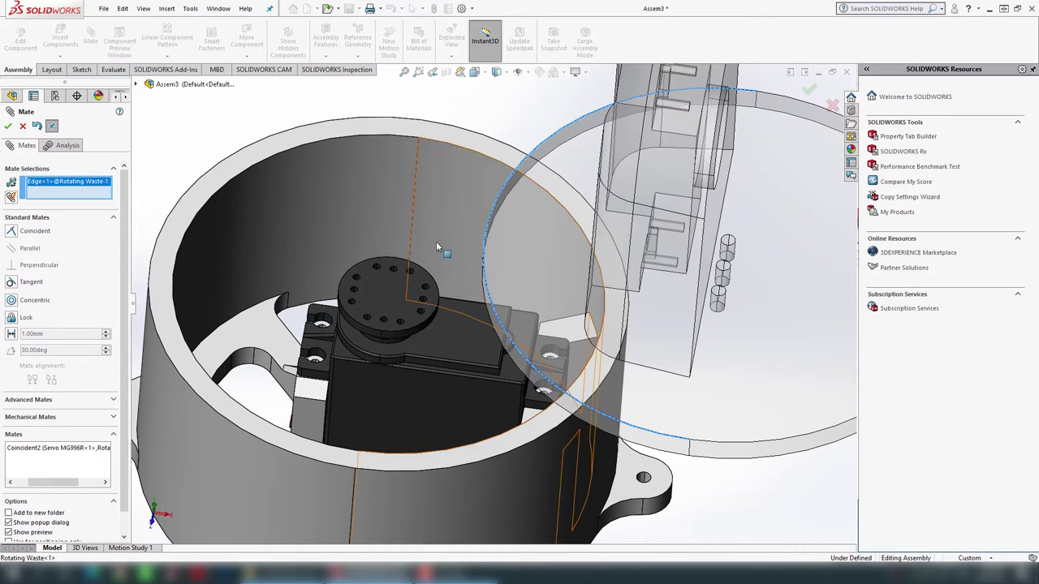
click(159, 245)
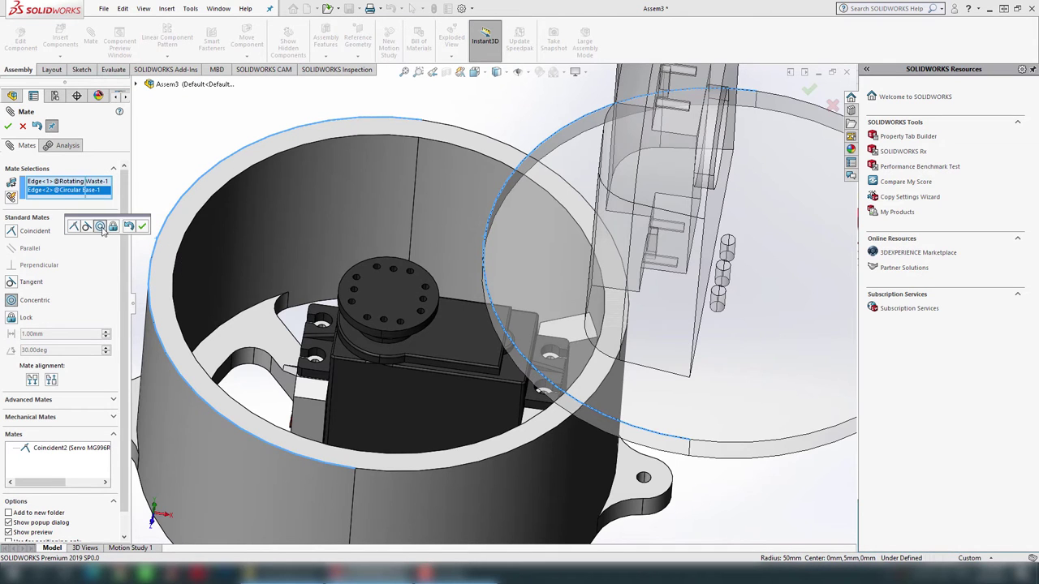
click(100, 226)
click(155, 227)
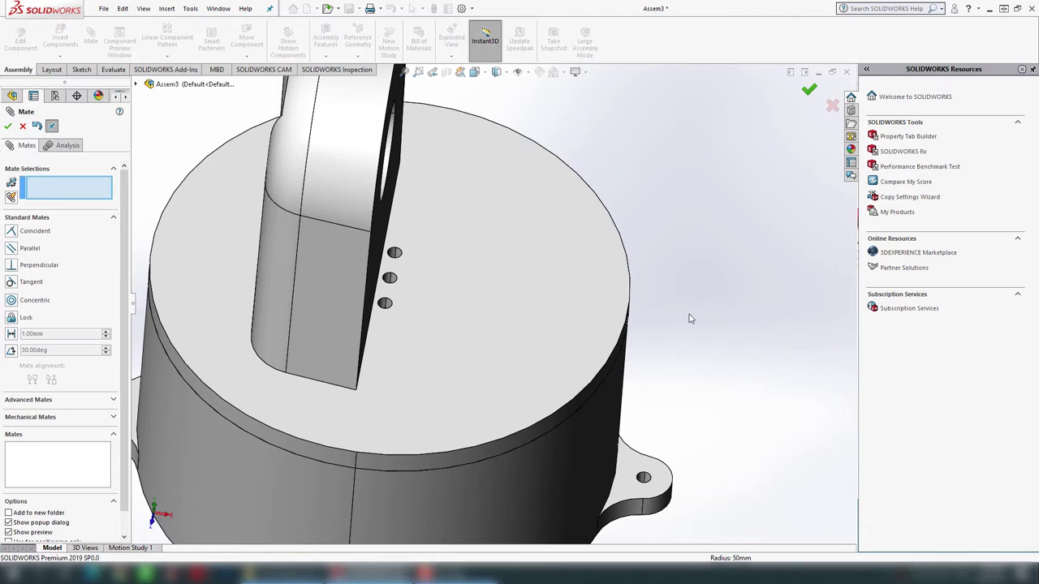
key(Escape)
- Fit the assembly in view and spin the Rotating Waste part about its axis
key(f)
middle_drag(570, 352, 469, 298)
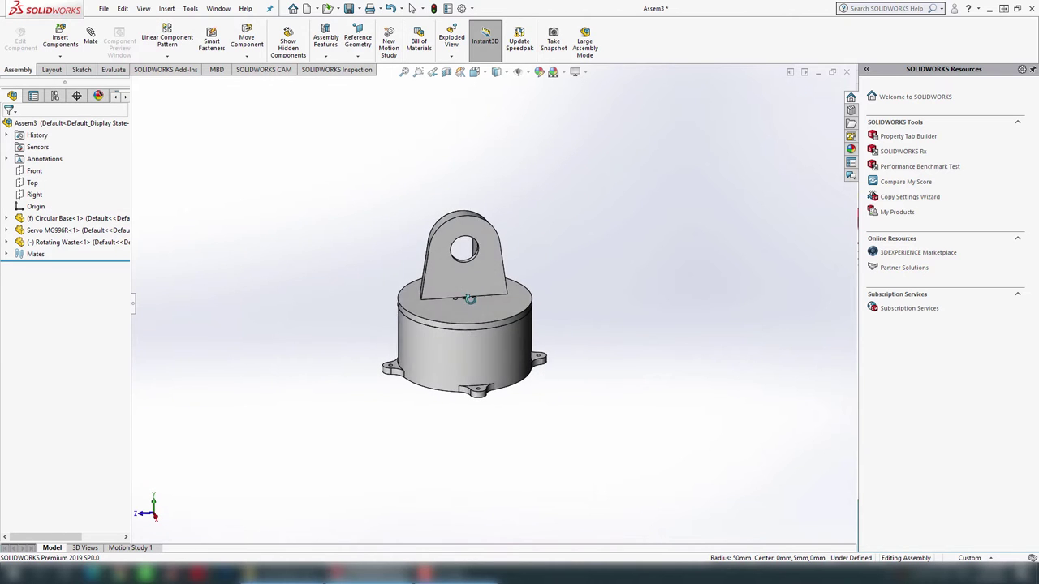
scroll(469, 298, up, 2)
scroll(475, 297, down, 4)
scroll(530, 282, down, 3)
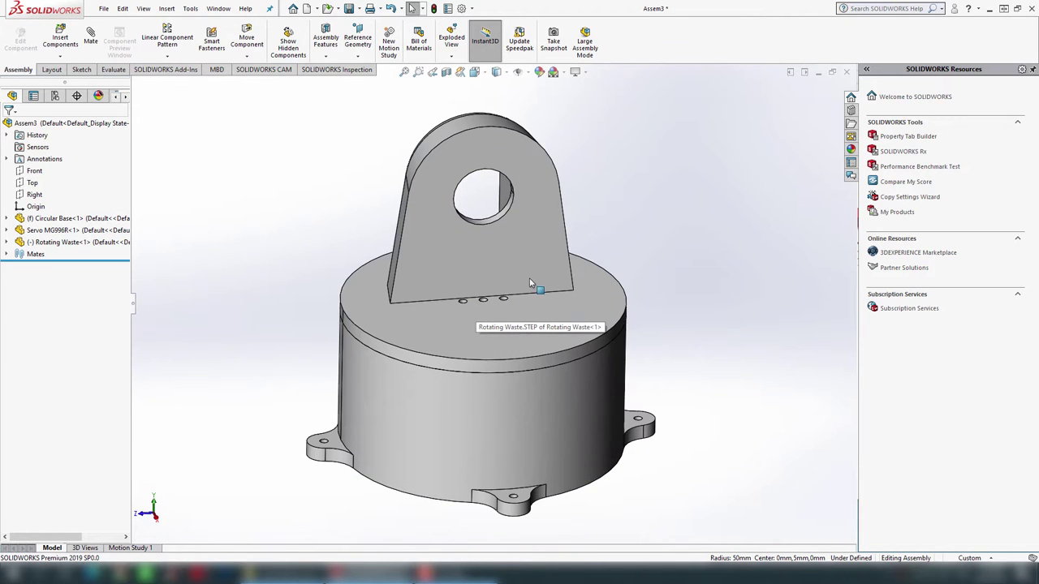
drag(552, 278, 529, 273)
click(671, 251)
- Rotate the Rotating Waste part again so its bracket faces a new direction
scroll(489, 271, up, 2)
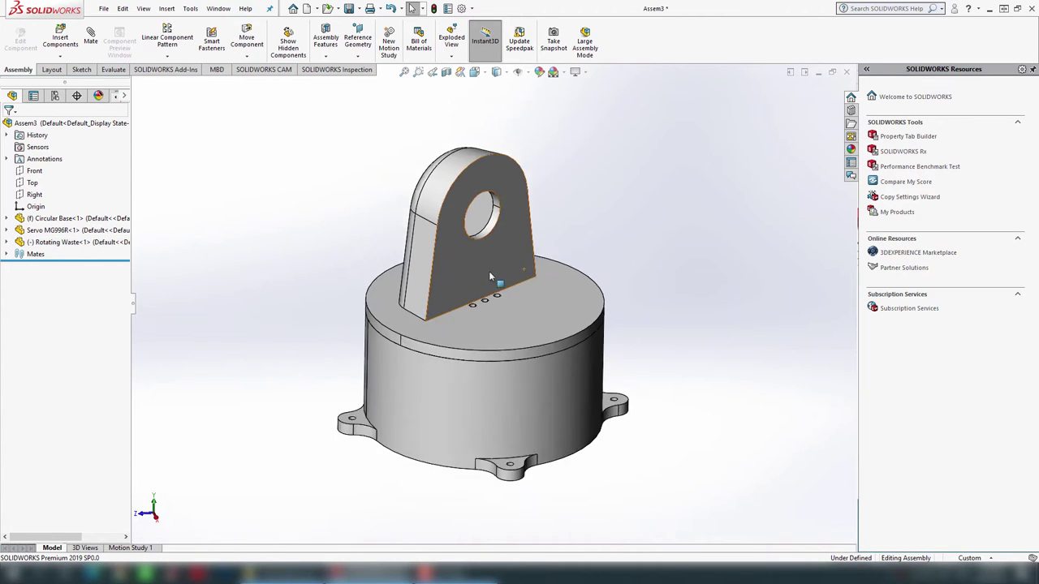
scroll(519, 322, up, 2)
scroll(519, 322, down, 2)
mouse_move(519, 323)
mouse_down()
mouse_move(489, 326)
mouse_move(518, 304)
mouse_move(490, 325)
mouse_move(504, 314)
mouse_up()
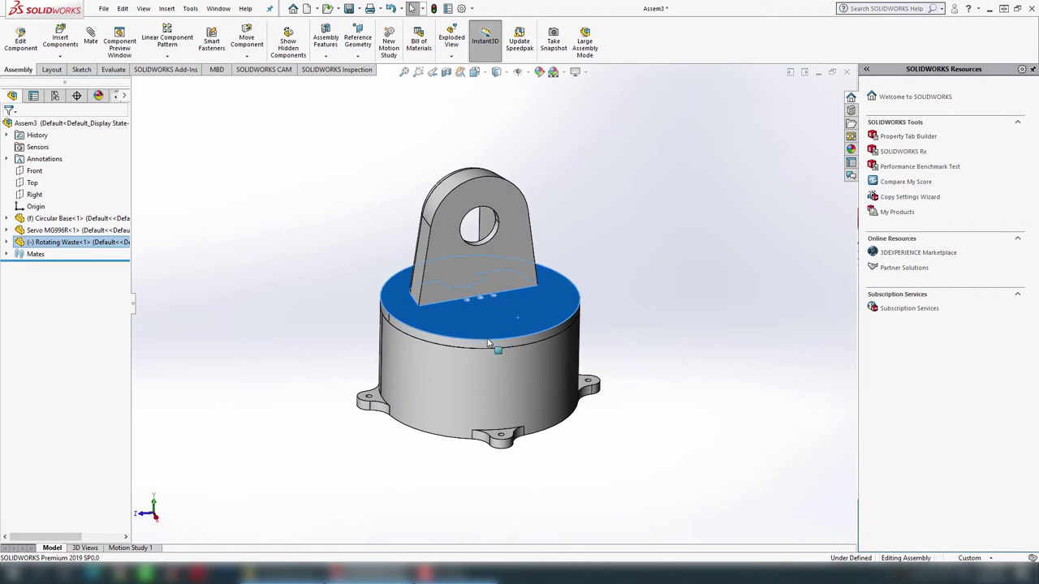
scroll(463, 327, down, 2)
scroll(463, 328, down, 1)
scroll(549, 335, up, 2)
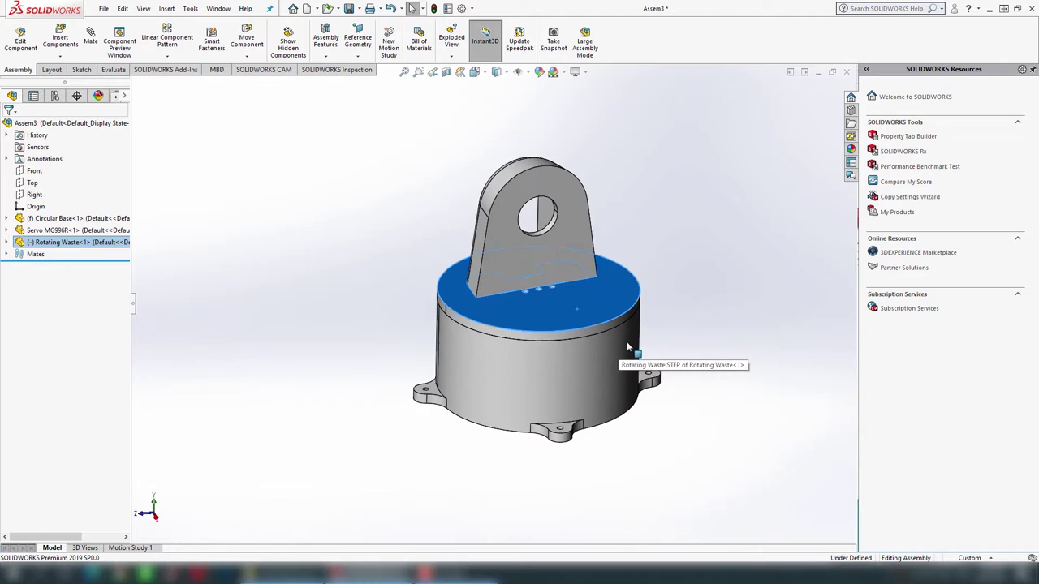
scroll(549, 336, down, 1)
scroll(550, 336, down, 1)
click(681, 257)
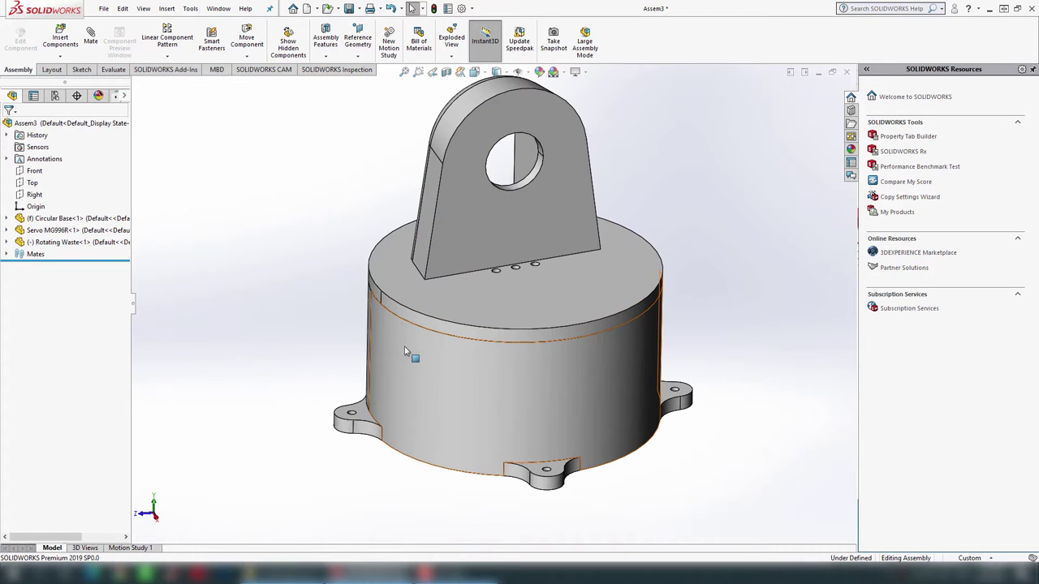
- Zoom and orbit to view the assembly from above
scroll(468, 376, up, 1)
scroll(487, 305, down, 1)
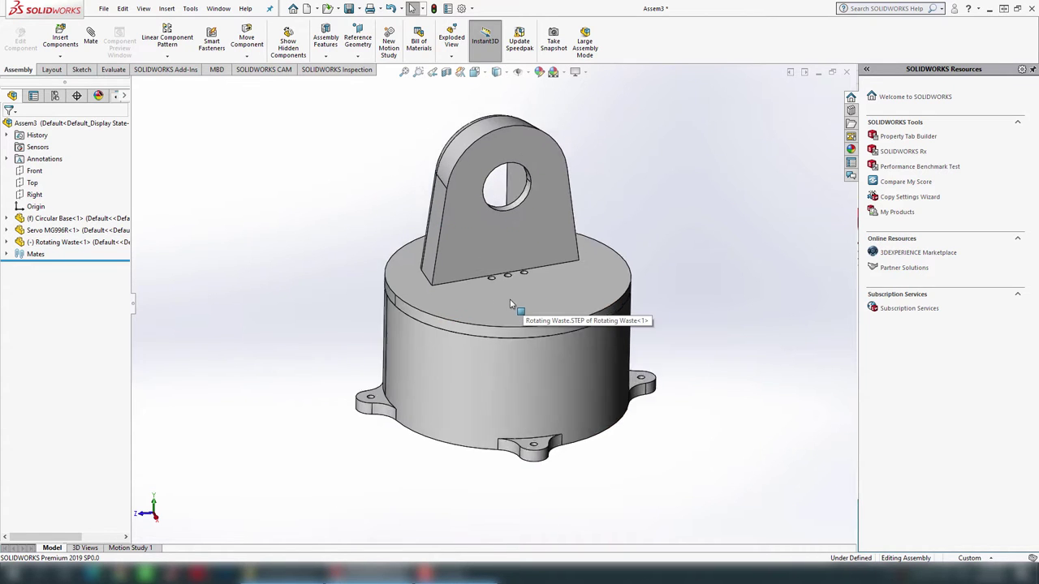
scroll(511, 297, down, 1)
scroll(503, 276, up, 3)
scroll(503, 277, down, 3)
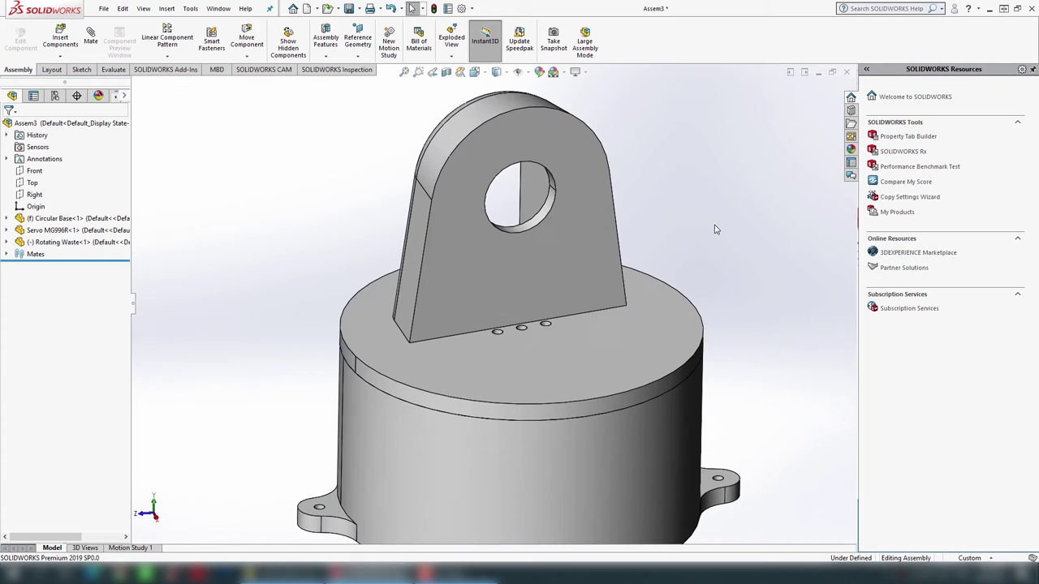
scroll(503, 332, up, 3)
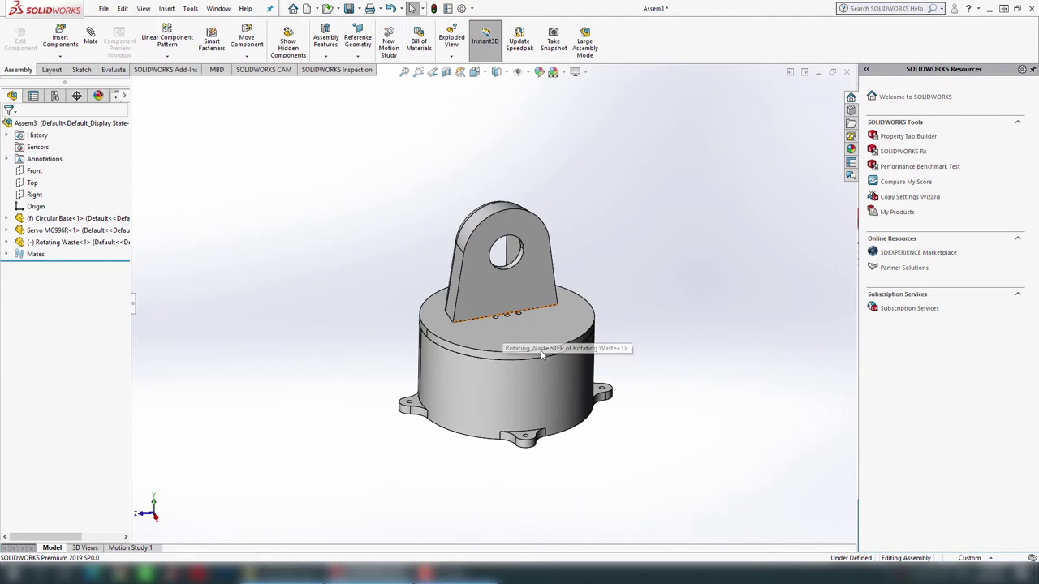
middle_drag(513, 378, 315, 252)
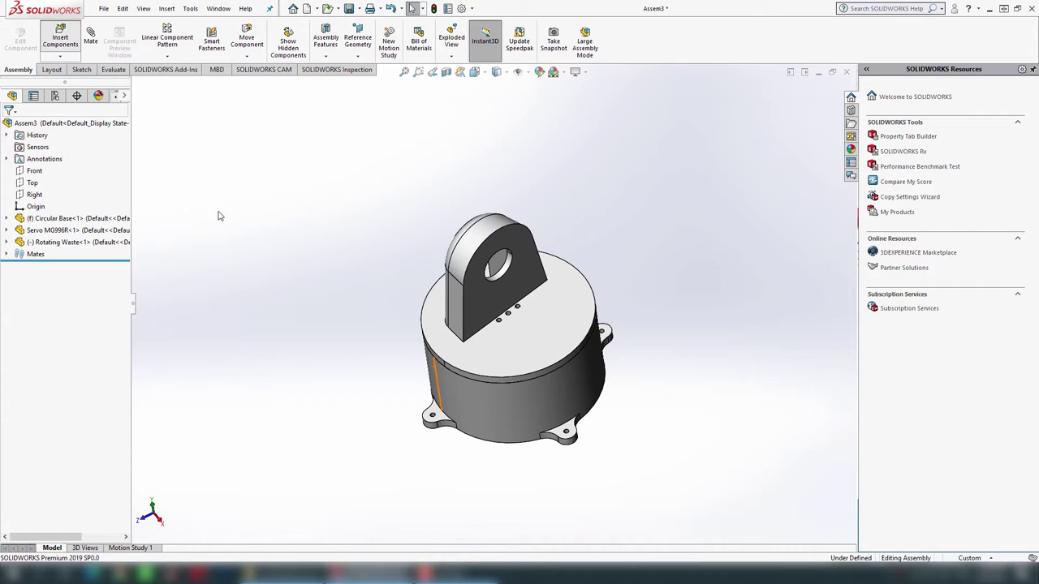
- Insert Arm 1, turn its preview twice, and place it above the base
click(28, 240)
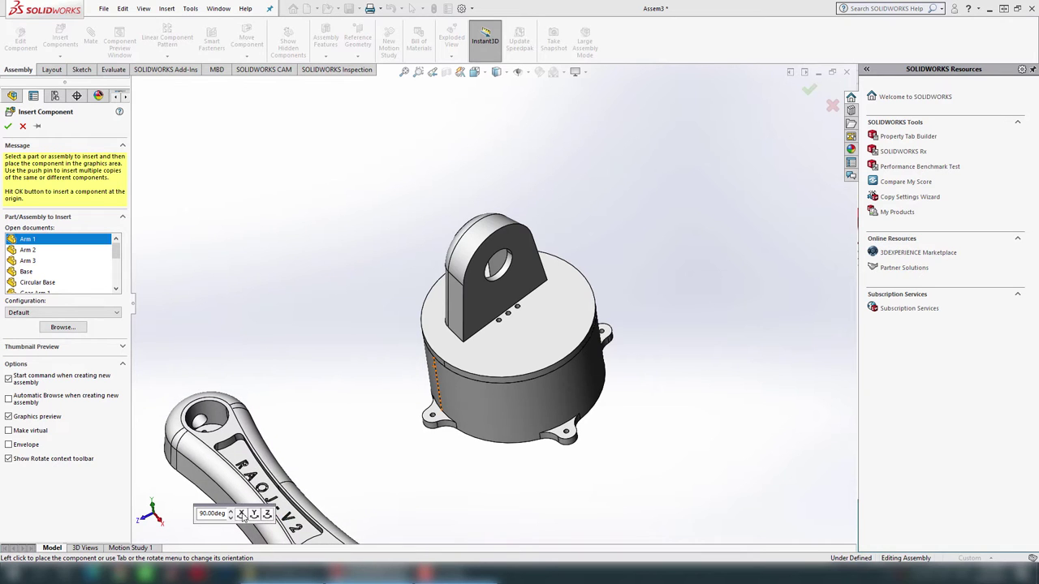
click(242, 514)
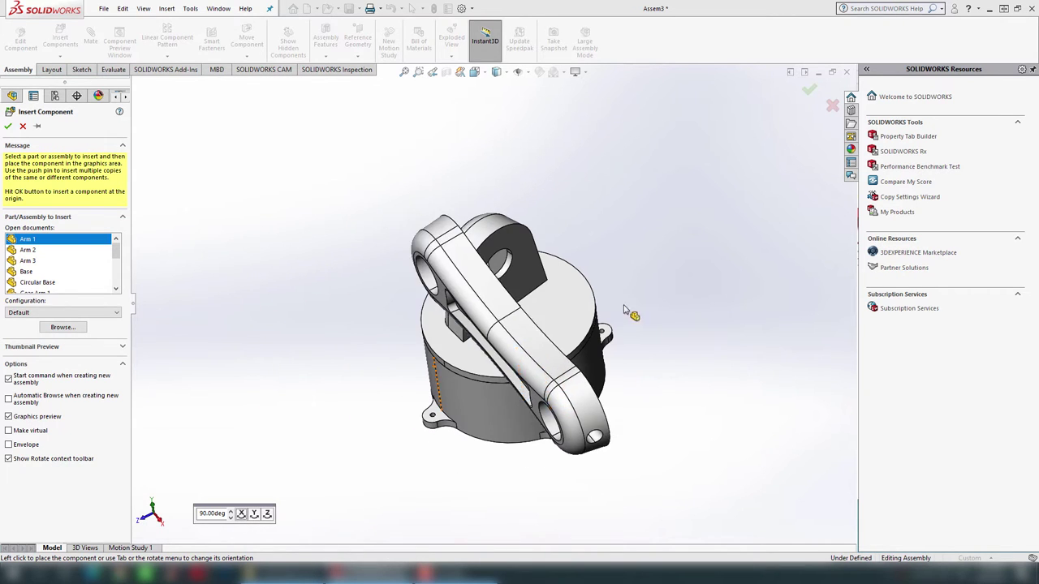
click(254, 514)
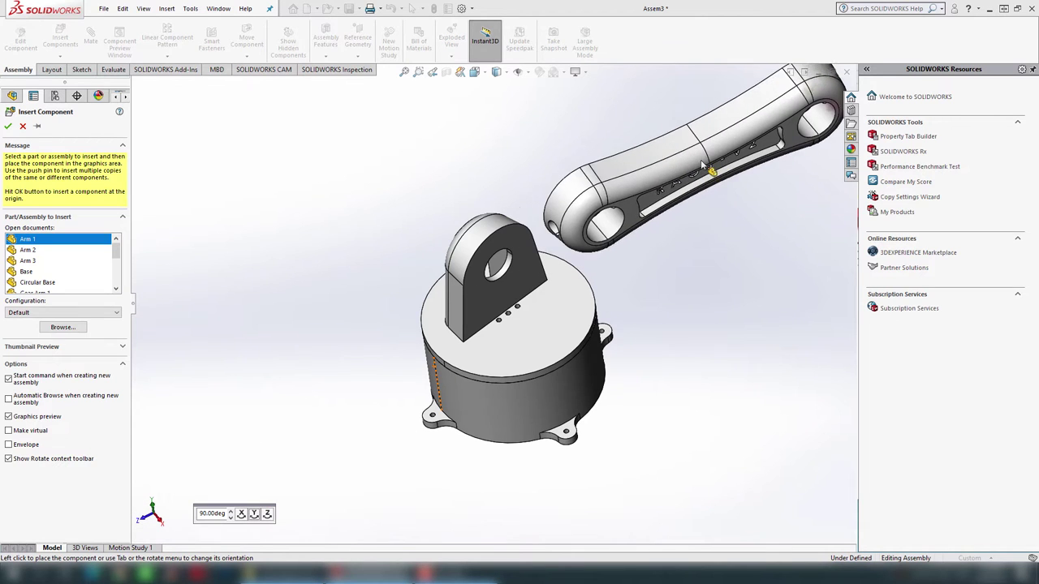
click(714, 199)
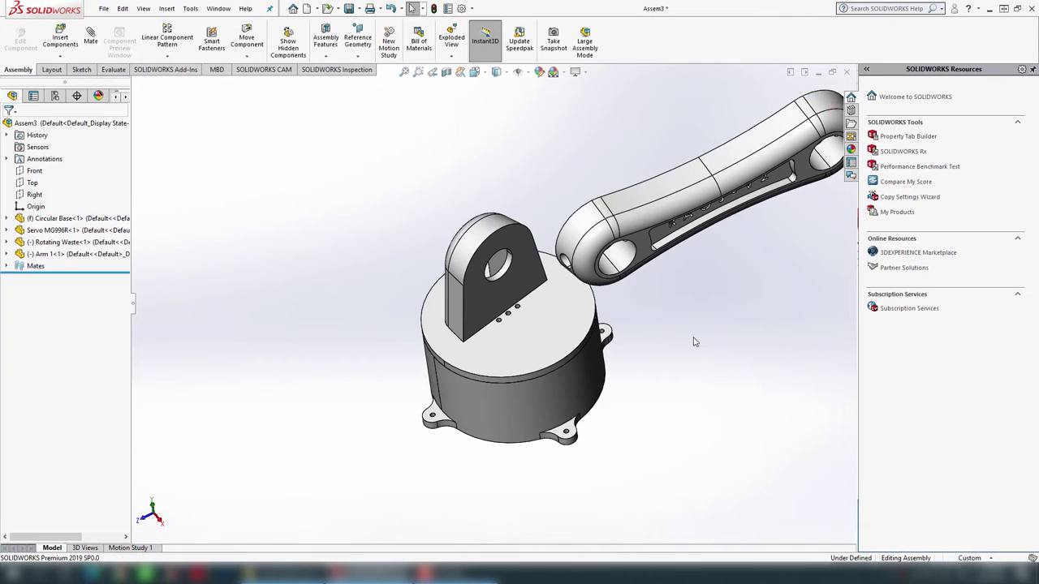
mouse_move(662, 351)
middle_down()
mouse_move(793, 348)
mouse_move(770, 341)
middle_up()
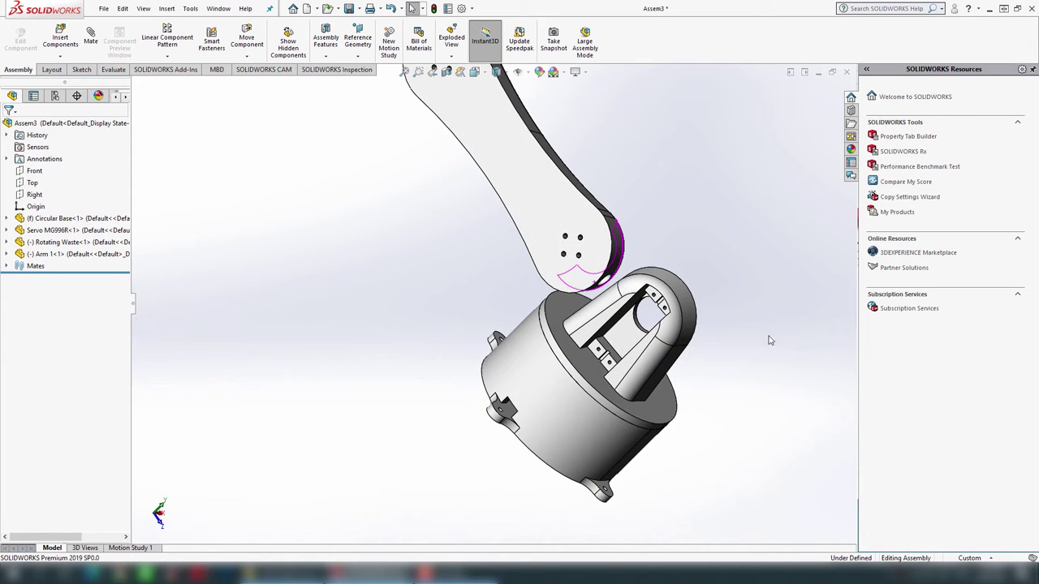
- Mate Arm 1's flat face coincident with the Rotating Waste bracket face
click(537, 180)
scroll(533, 194, down, 2)
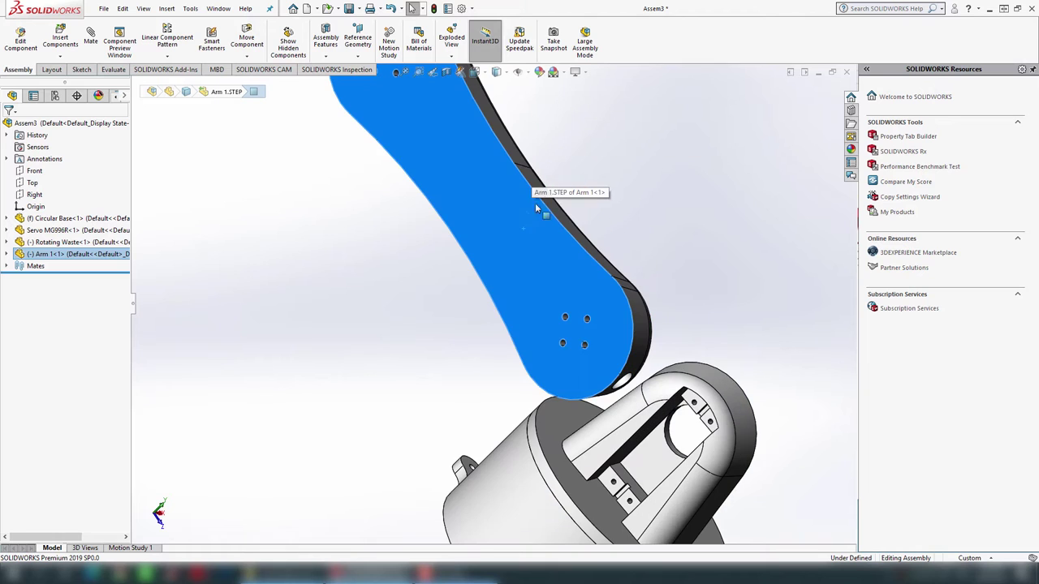
click(524, 239)
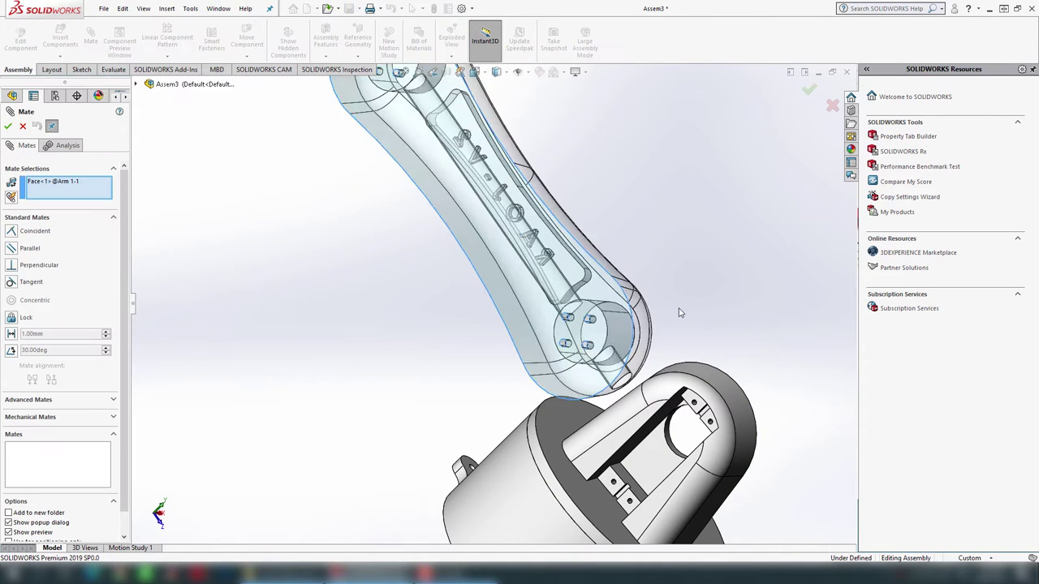
scroll(682, 311, up, 3)
mouse_move(684, 359)
middle_down()
mouse_move(541, 317)
mouse_move(443, 337)
middle_up()
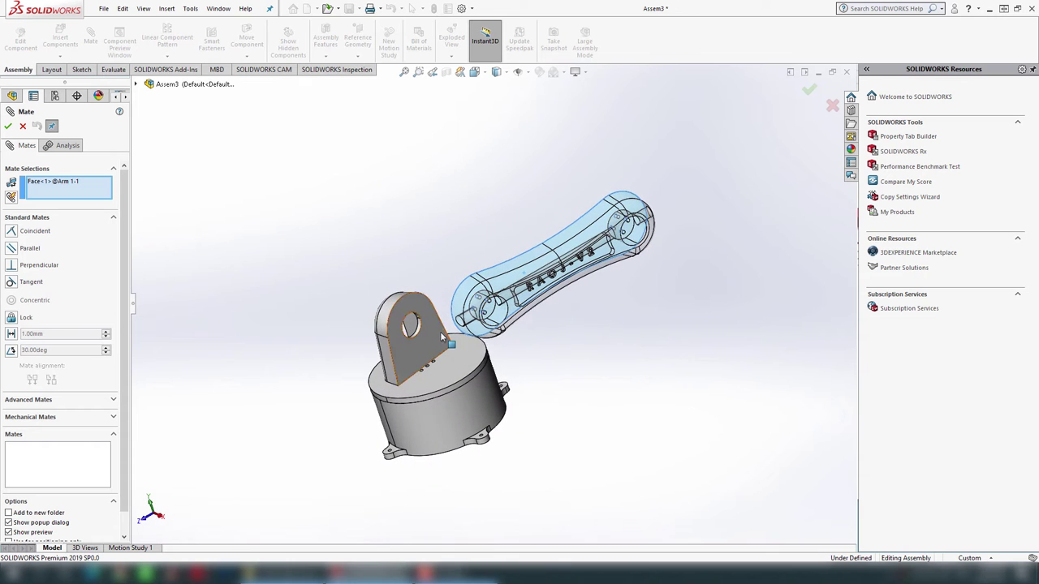
click(435, 336)
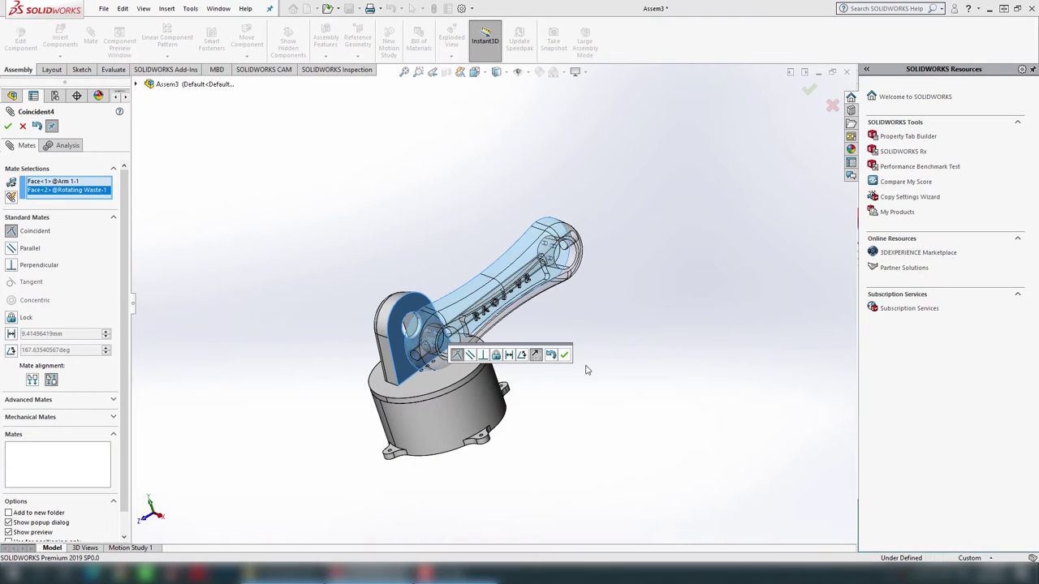
click(566, 355)
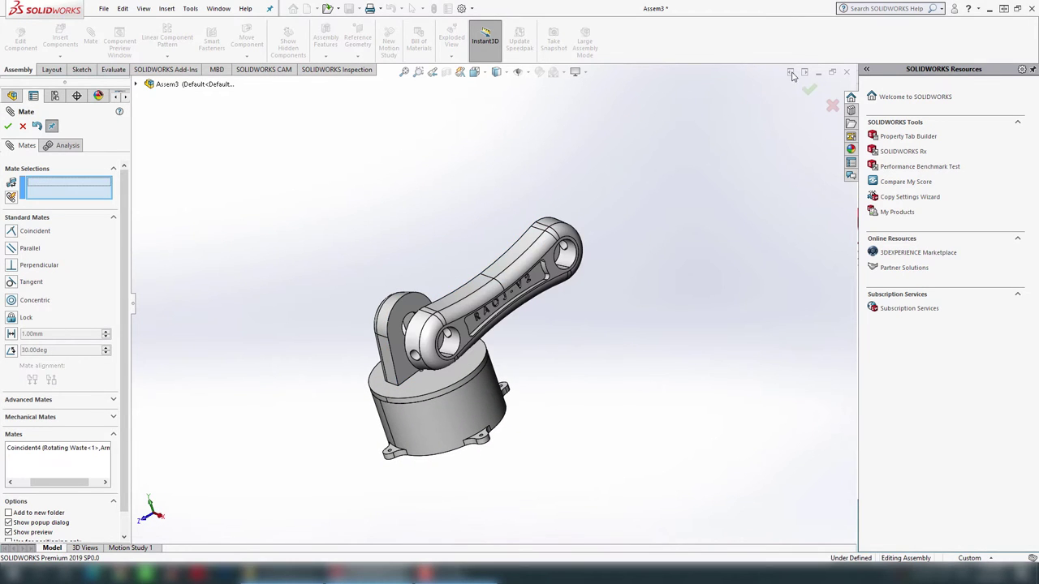
- Make Arm 1's end hole concentric with the bracket hole and finish mating
scroll(464, 368, down, 2)
scroll(487, 349, down, 3)
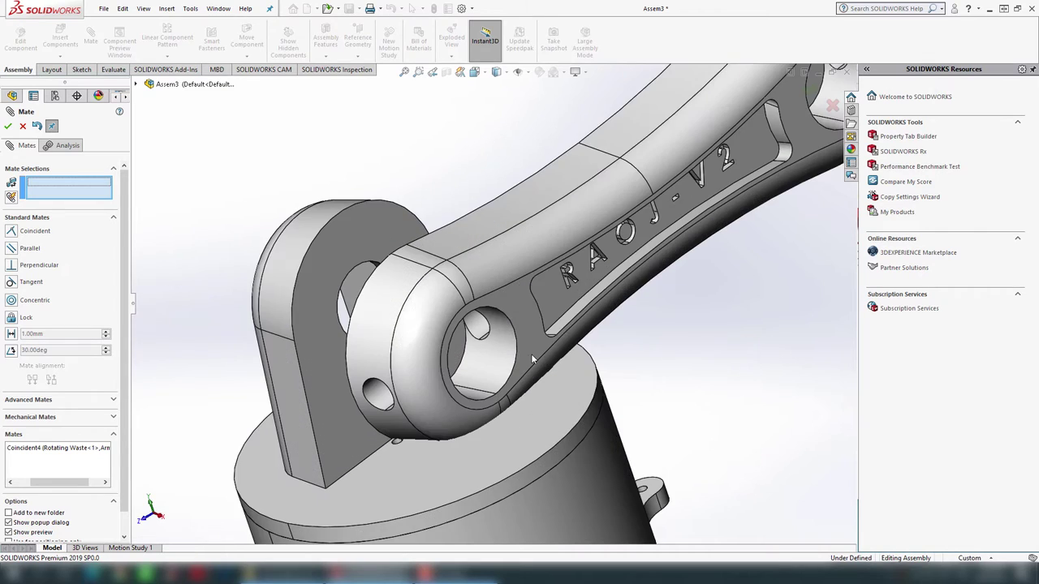
scroll(549, 338, down, 2)
mouse_move(548, 338)
middle_down()
mouse_move(501, 341)
mouse_move(513, 324)
middle_up()
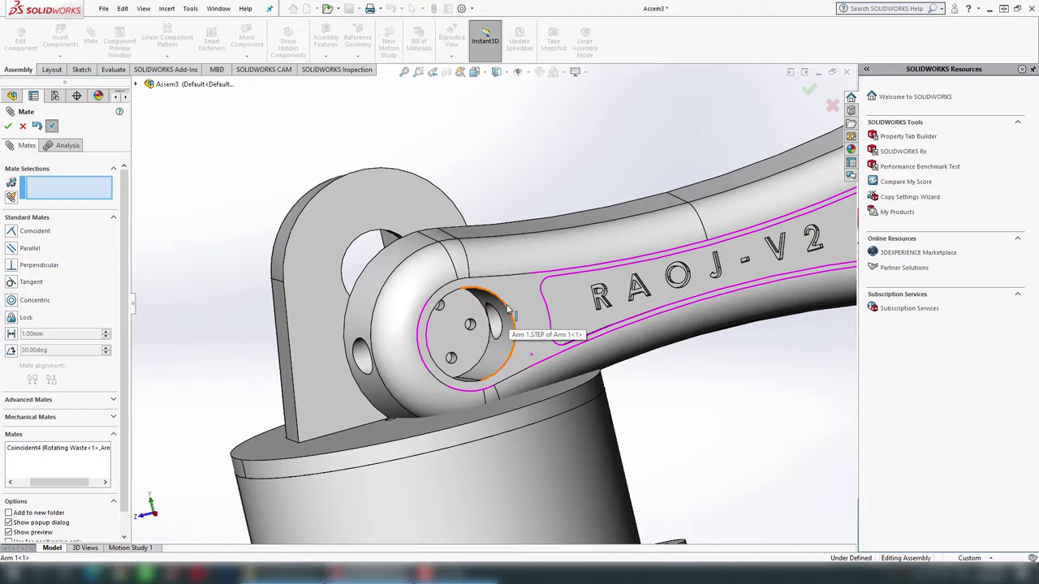
click(366, 235)
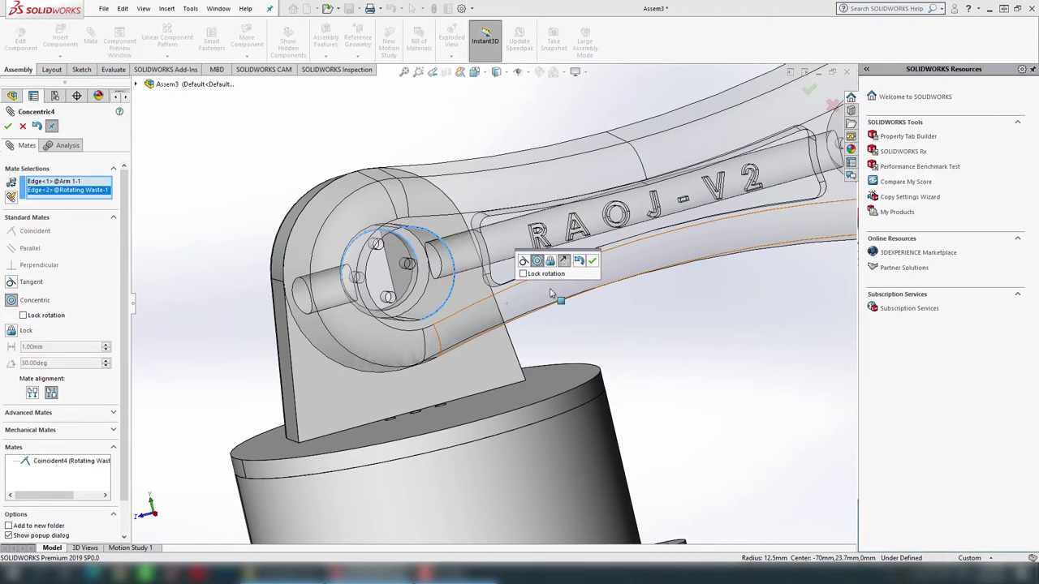
click(593, 261)
click(809, 89)
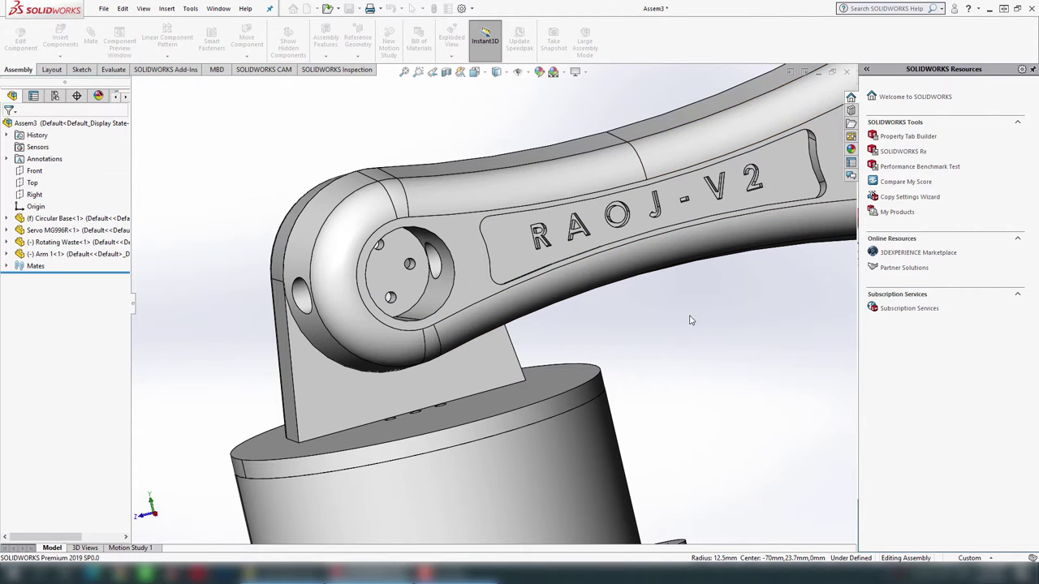
- Turn the rotating waist so Arm 1 points a new way, then orbit around the bracket
key(f)
drag(659, 256, 637, 187)
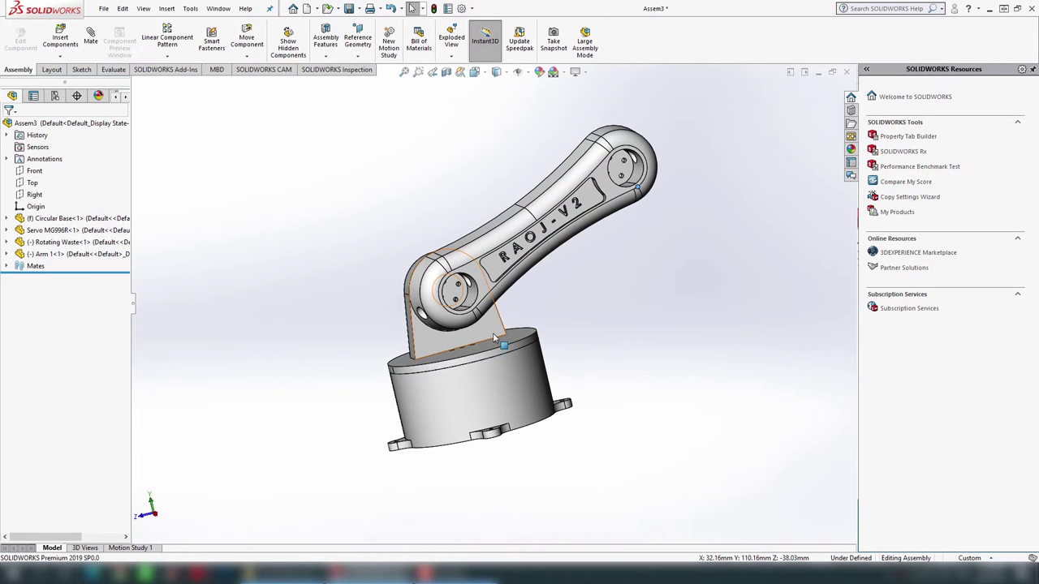
drag(493, 338, 508, 317)
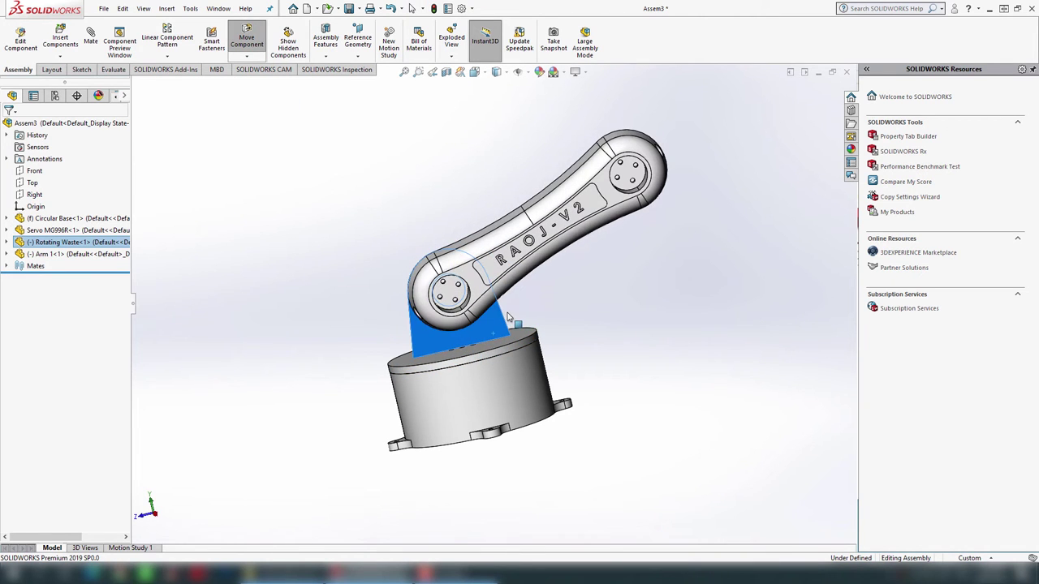
key(Escape)
key(Escape)
mouse_move(547, 425)
middle_down()
mouse_move(673, 463)
mouse_move(743, 405)
middle_up()
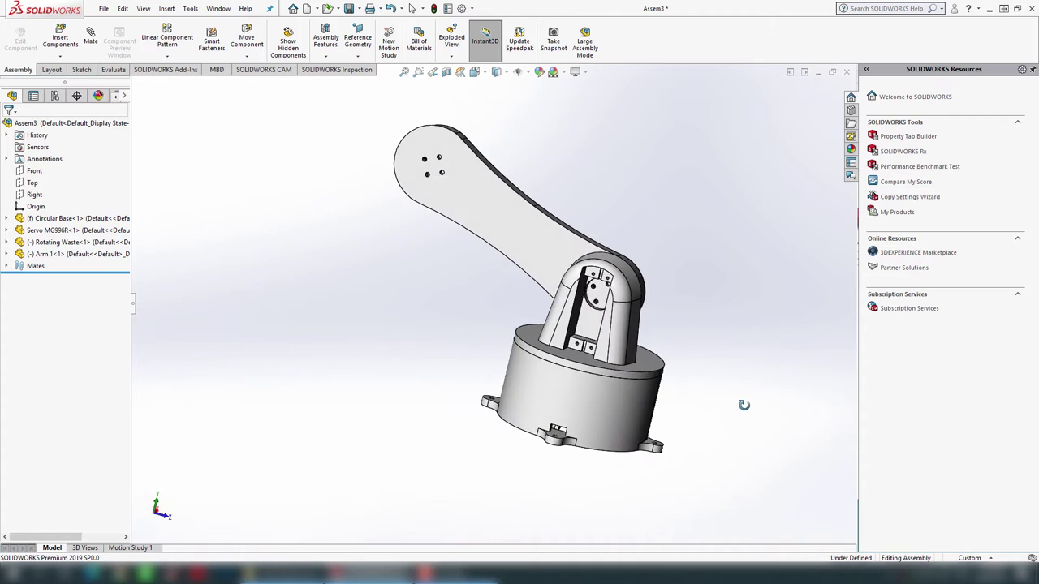
scroll(617, 317, down, 3)
scroll(568, 306, down, 2)
mouse_move(615, 331)
middle_down()
mouse_move(631, 325)
mouse_move(665, 224)
middle_up()
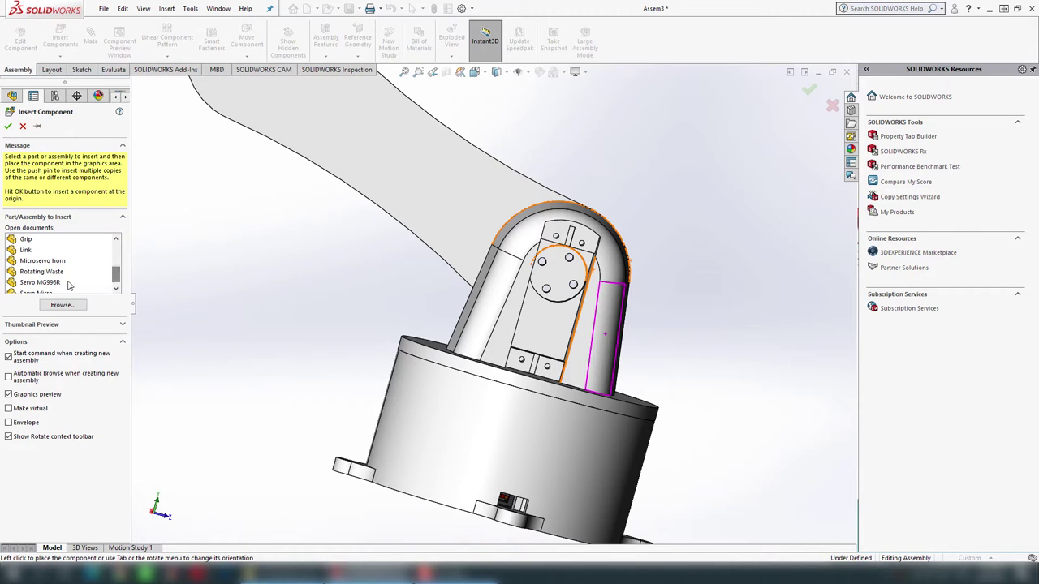
- Insert a Servo MG996R, rotate its preview three times, and place it beside the assembly
click(69, 282)
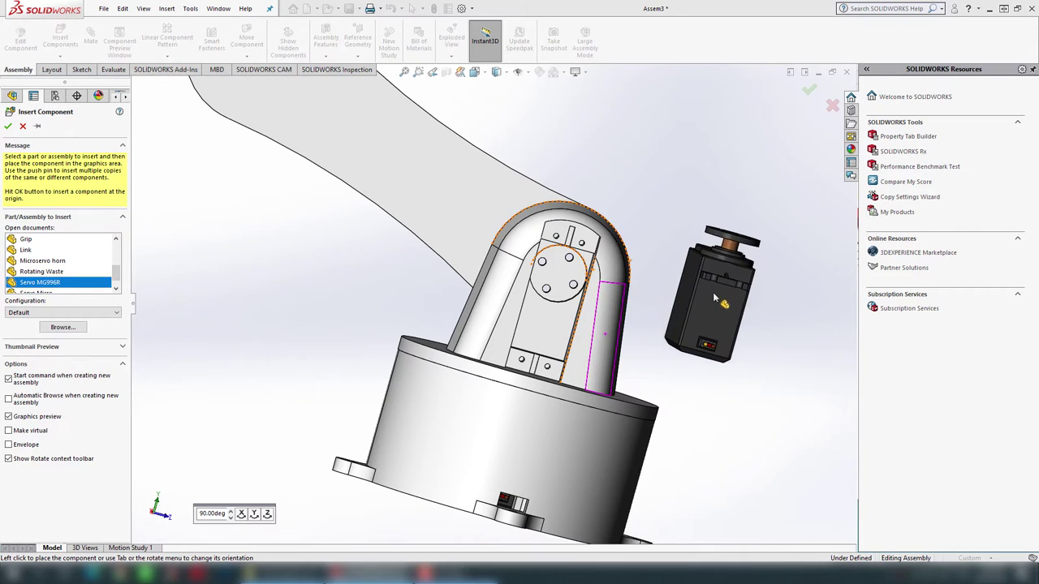
click(268, 514)
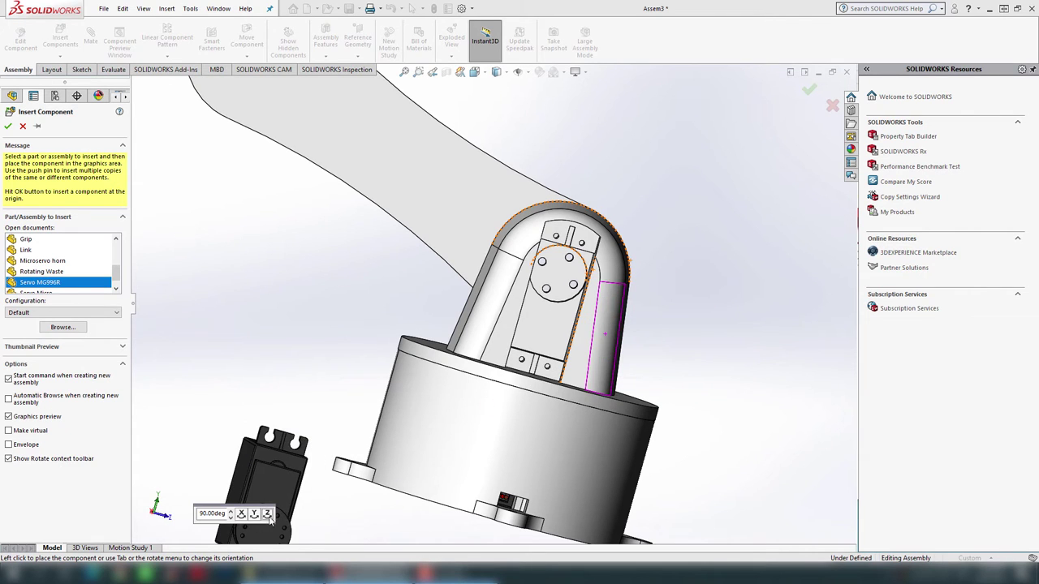
click(268, 515)
click(268, 514)
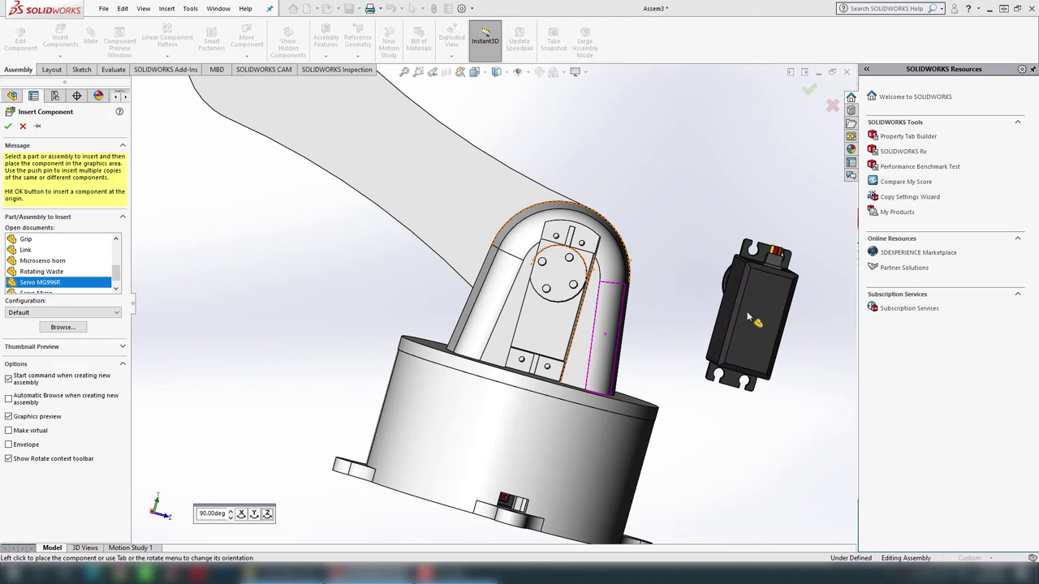
click(700, 355)
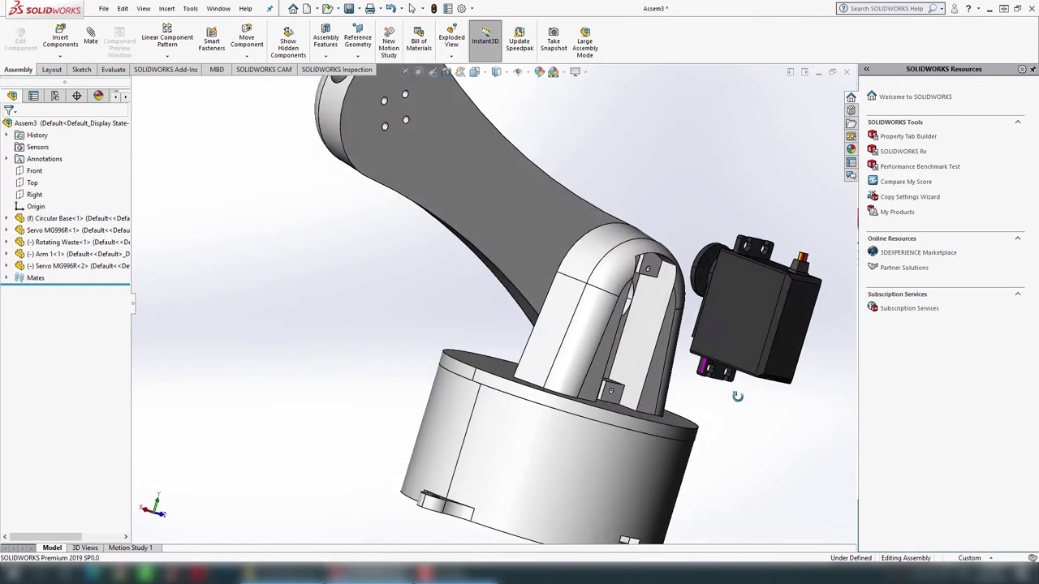
- Bring the new servo's top into view and select its mounting hole edge
mouse_move(690, 366)
middle_down()
mouse_move(729, 468)
mouse_move(718, 430)
middle_up()
scroll(664, 358, up, 3)
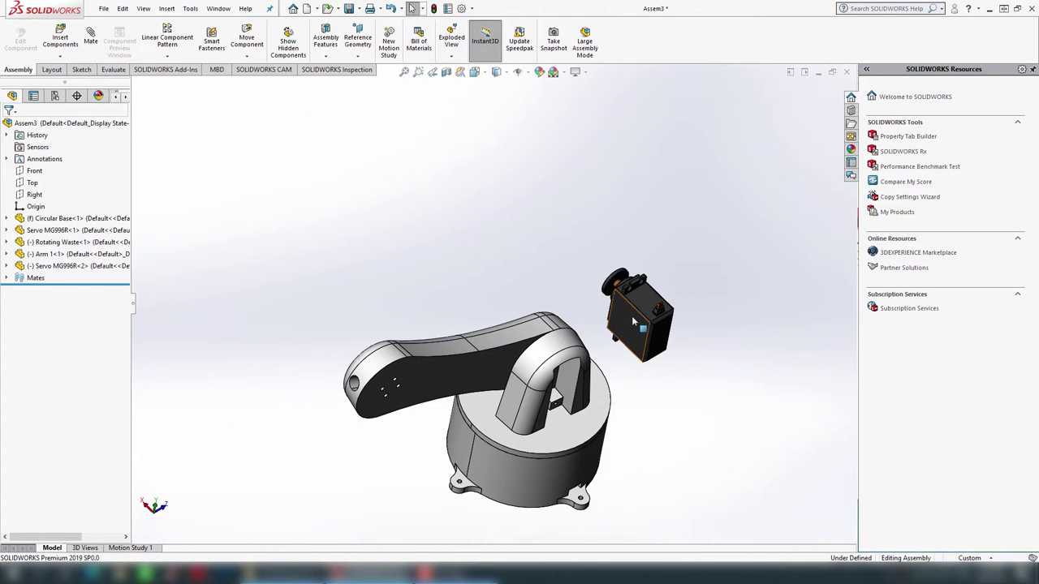
scroll(631, 322, down, 2)
drag(678, 268, 720, 456)
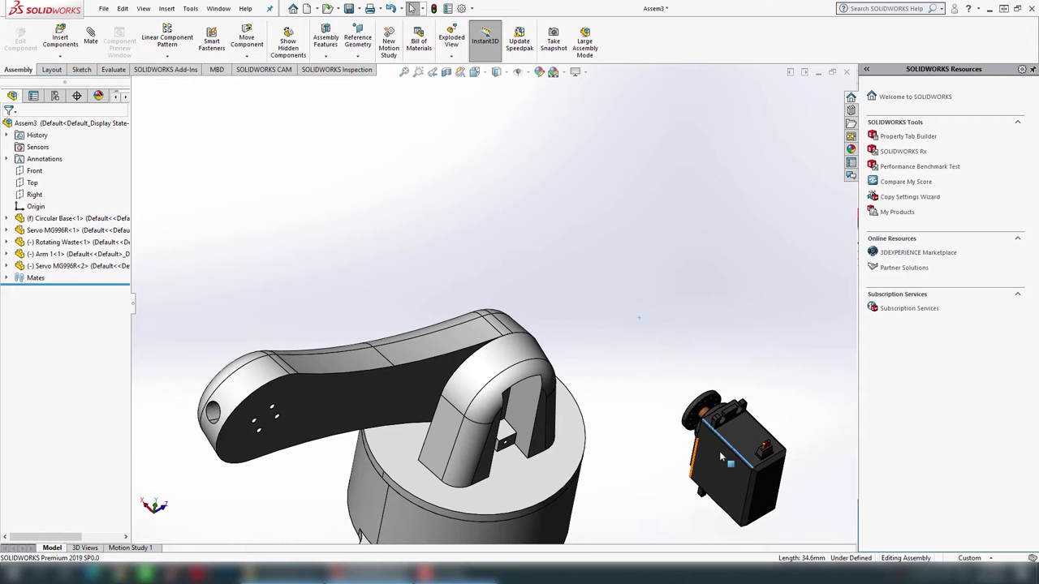
middle_drag(719, 457, 695, 379)
scroll(725, 385, down, 3)
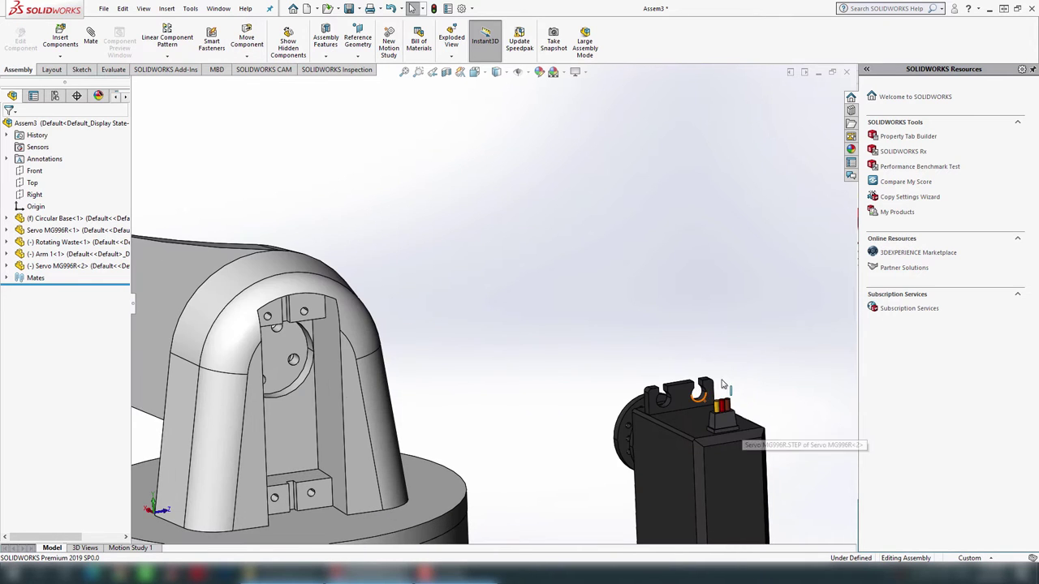
scroll(732, 369, down, 2)
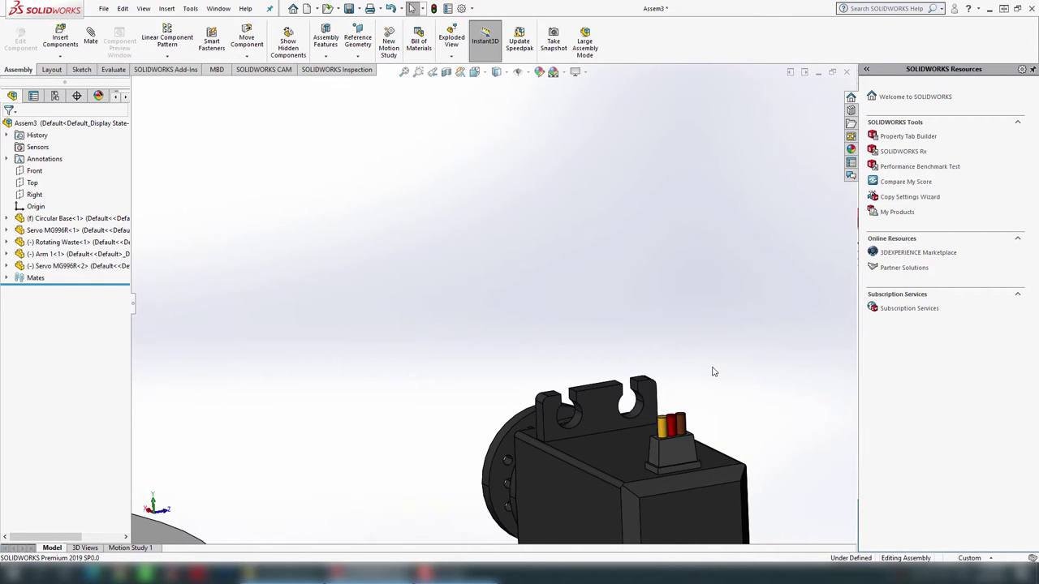
click(638, 418)
click(784, 351)
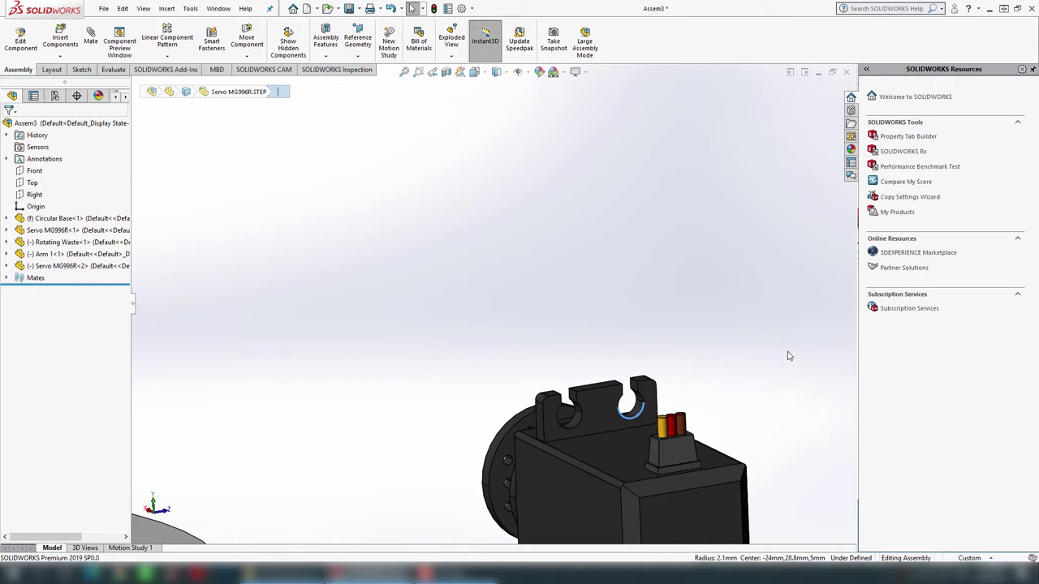
- Add two concentric mates between the servo holes and the Rotating Waste bracket holes
middle_drag(415, 381, 339, 268)
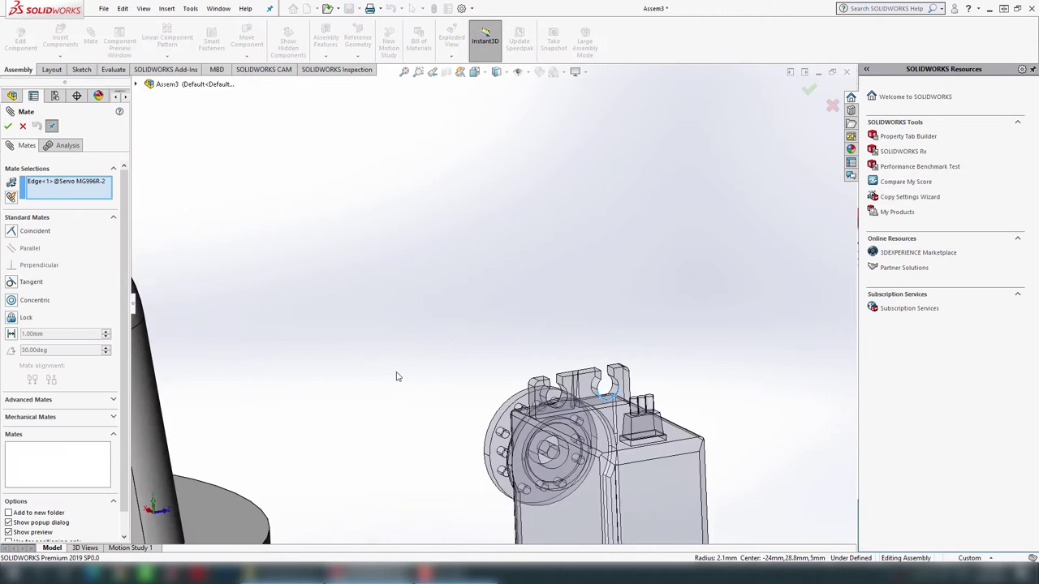
scroll(339, 268, down, 3)
scroll(339, 268, down, 1)
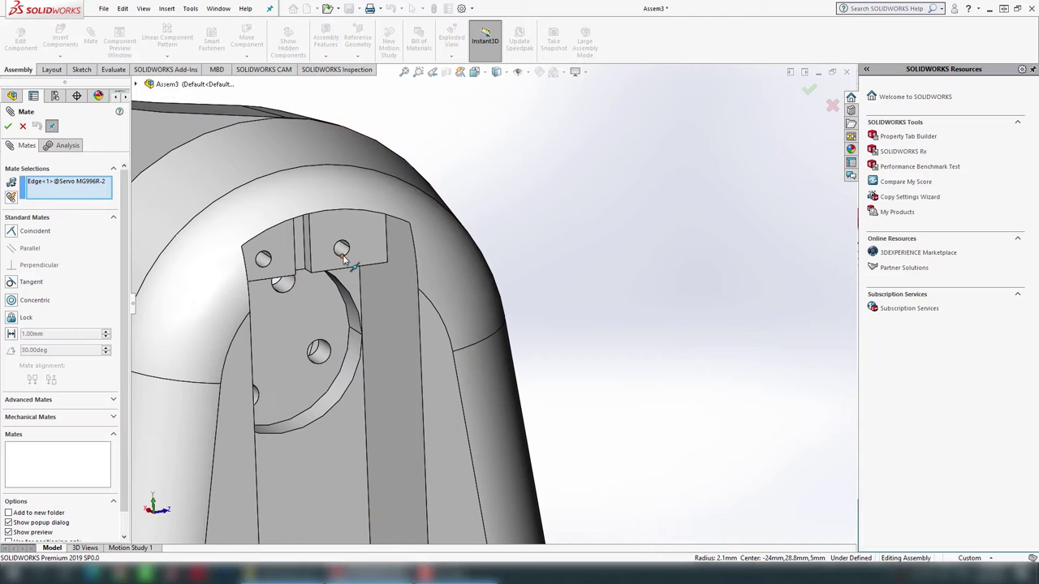
click(345, 255)
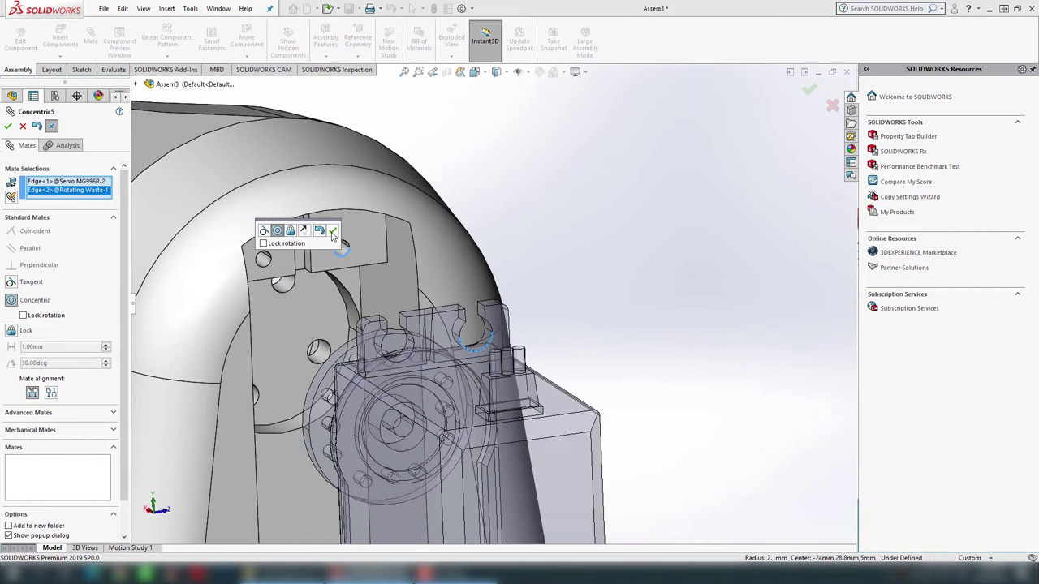
click(332, 233)
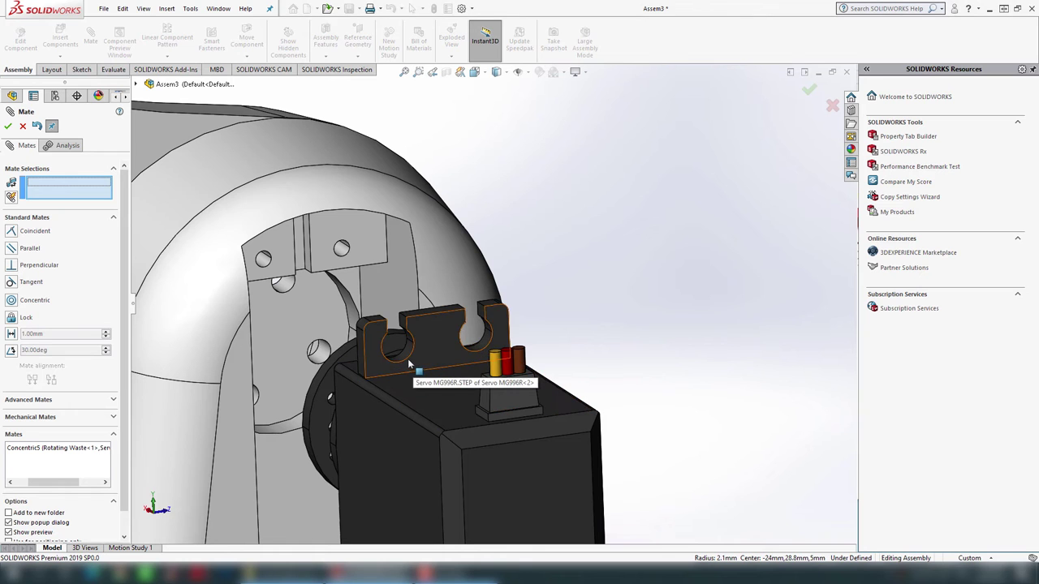
click(398, 357)
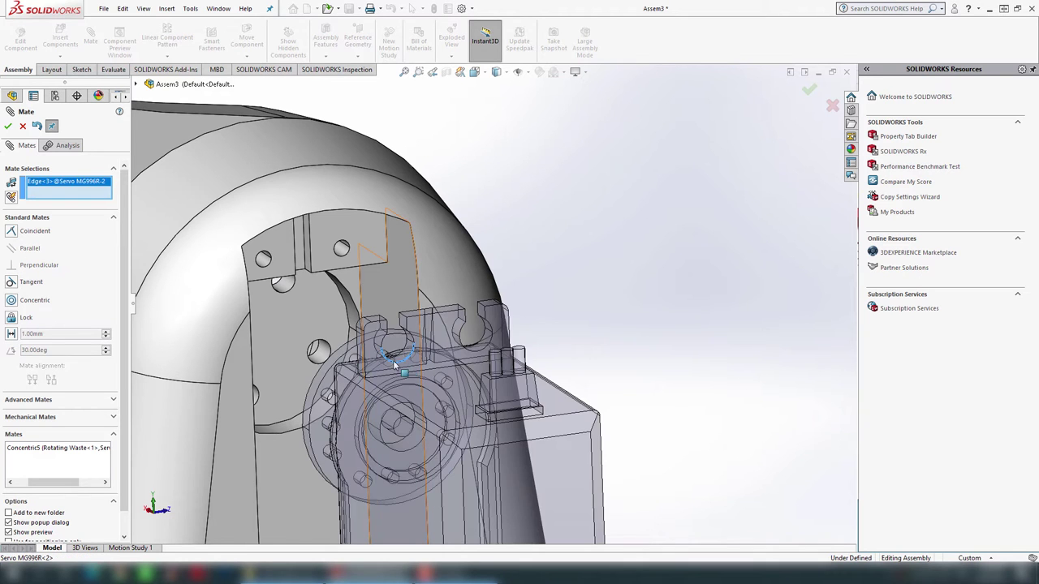
click(272, 275)
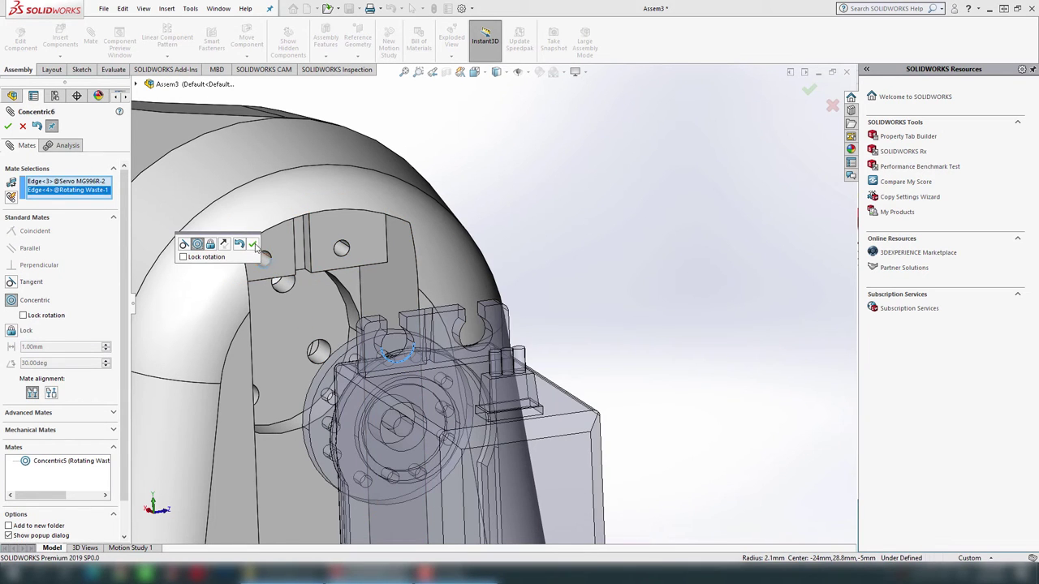
click(254, 248)
- Mate the servo's mounting flange coincident with the bracket face and finish mating
mouse_move(449, 374)
middle_down()
mouse_move(479, 399)
mouse_move(521, 388)
mouse_move(585, 466)
mouse_move(545, 447)
mouse_move(601, 453)
mouse_move(569, 422)
middle_up()
scroll(377, 363, down, 3)
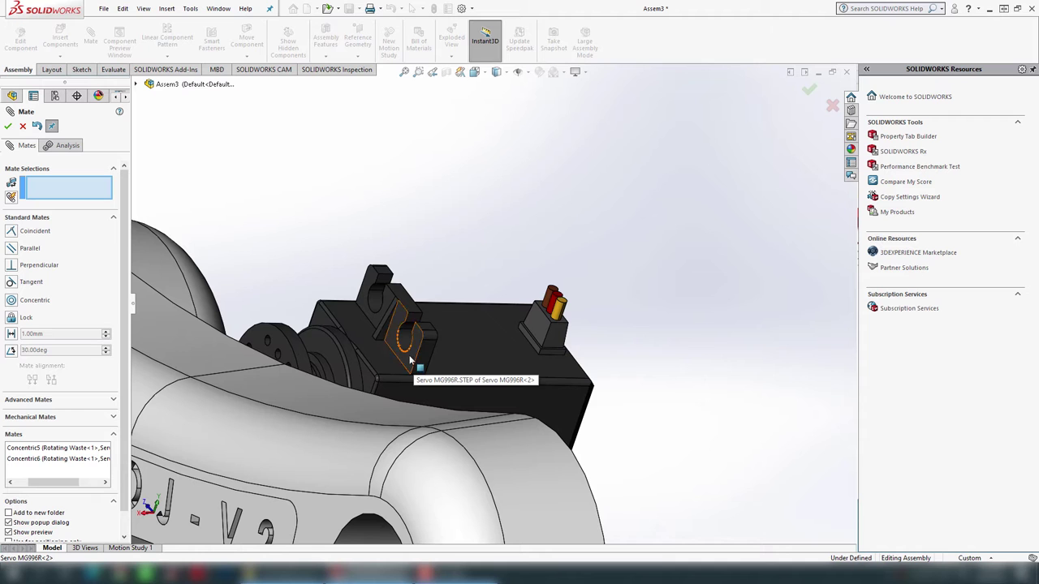
click(410, 359)
mouse_move(410, 360)
middle_down()
mouse_move(487, 366)
mouse_move(376, 328)
mouse_move(366, 311)
mouse_move(342, 334)
middle_up()
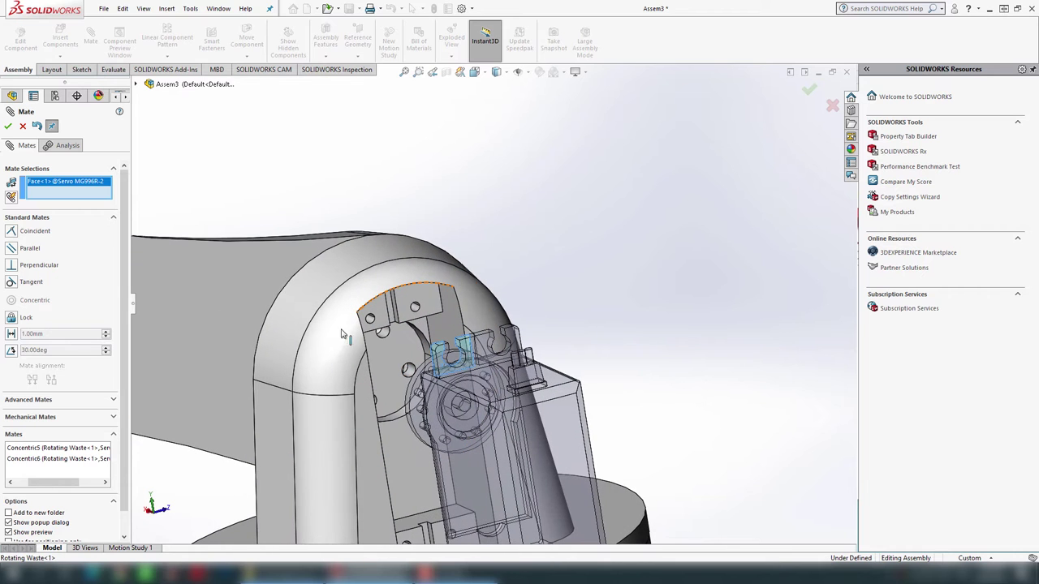
click(385, 317)
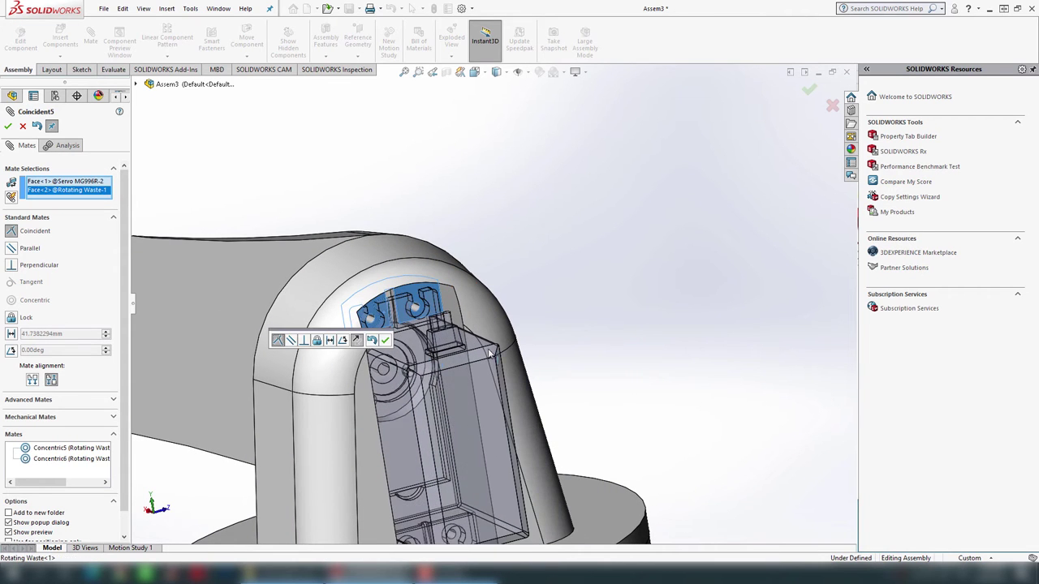
click(385, 342)
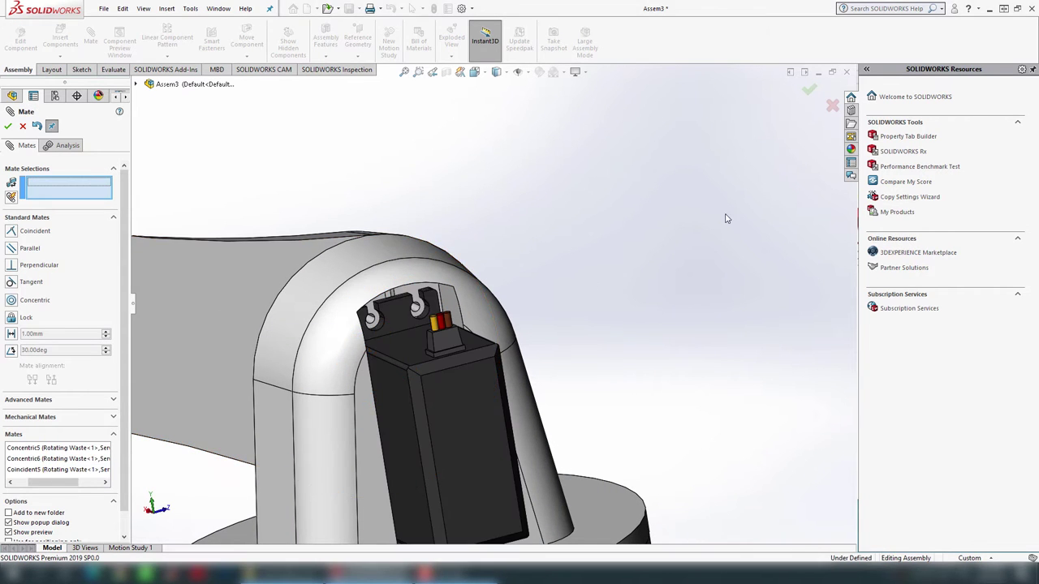
click(809, 92)
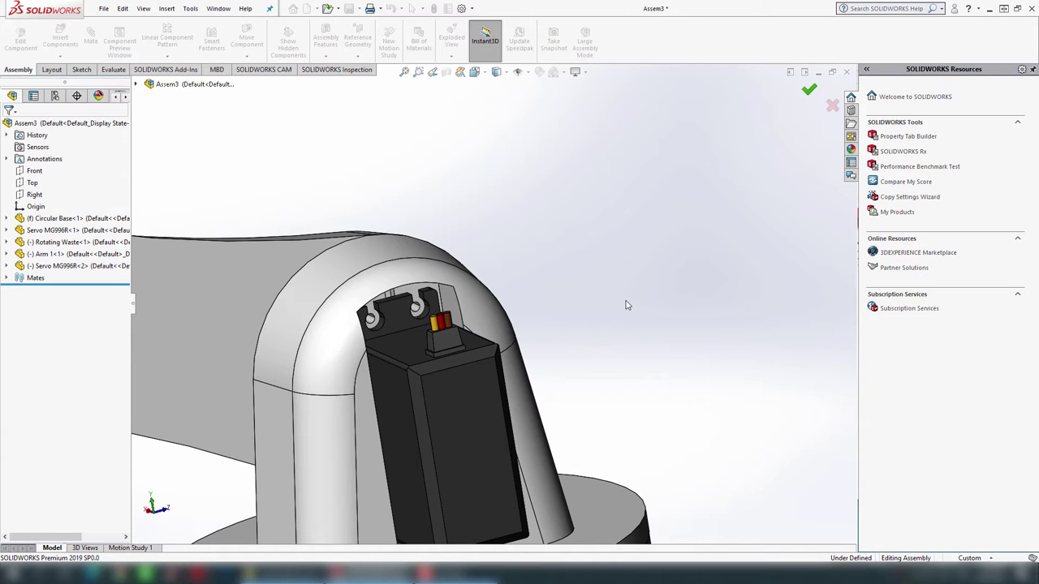
scroll(617, 311, up, 3)
- Insert Arm 2, rotate its preview in 90° steps, and place it beside the base
mouse_move(617, 331)
middle_down()
mouse_move(589, 296)
mouse_move(611, 307)
mouse_move(614, 251)
mouse_move(630, 378)
mouse_move(629, 329)
middle_up()
scroll(269, 226, up, 2)
scroll(329, 201, down, 2)
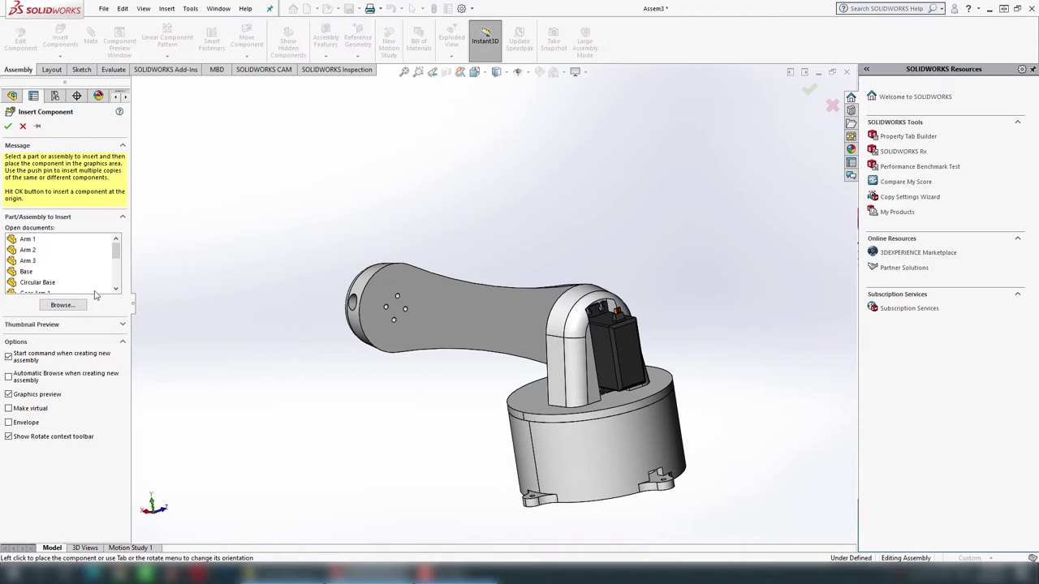
click(22, 251)
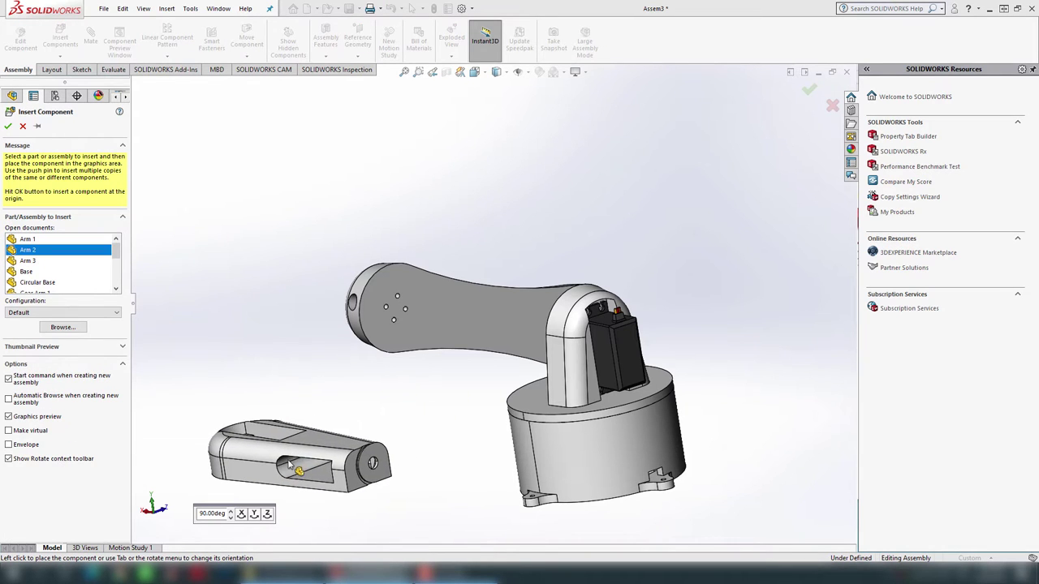
click(243, 516)
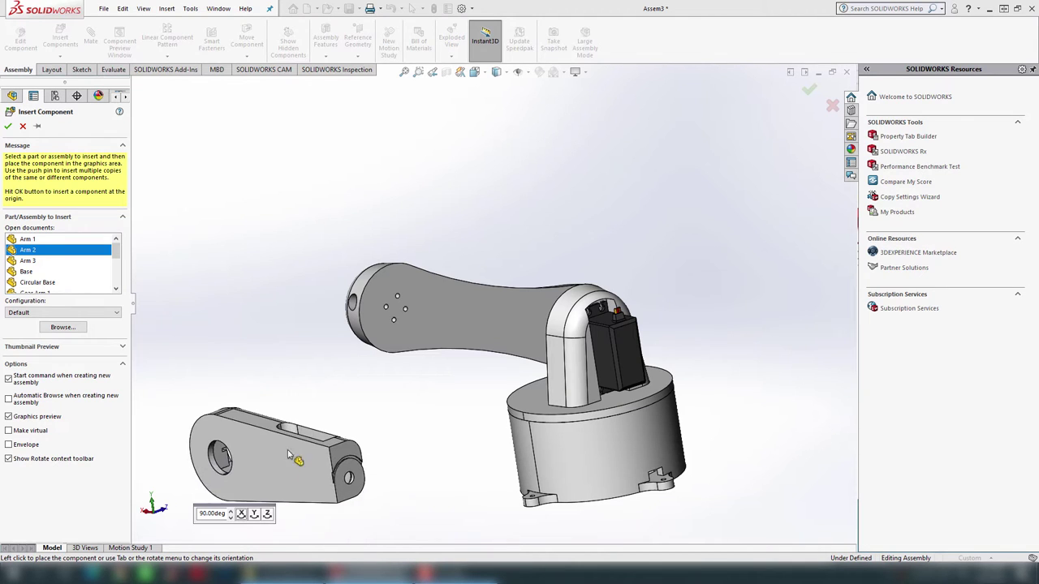
click(255, 514)
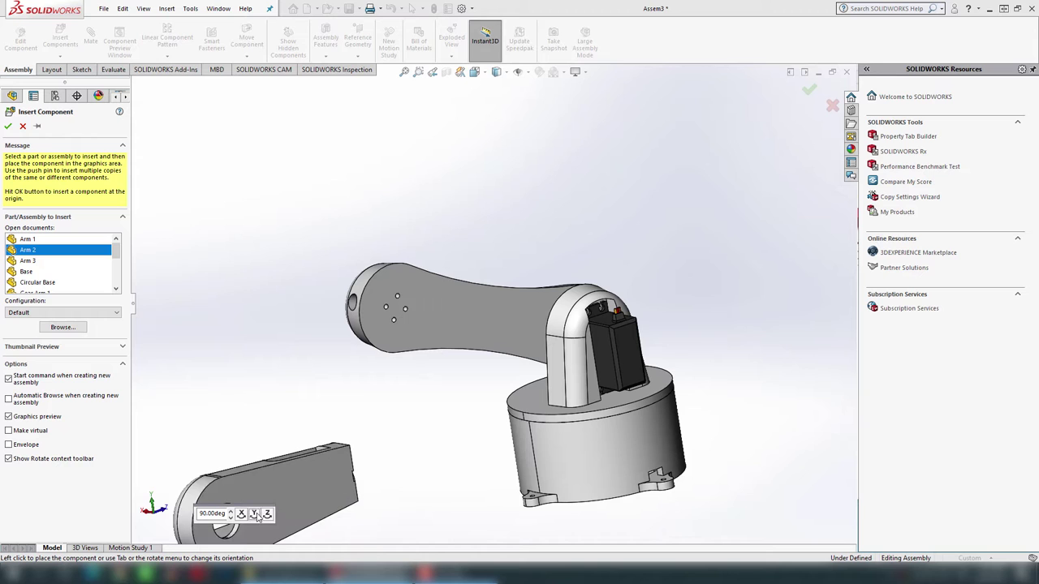
click(255, 514)
click(255, 514)
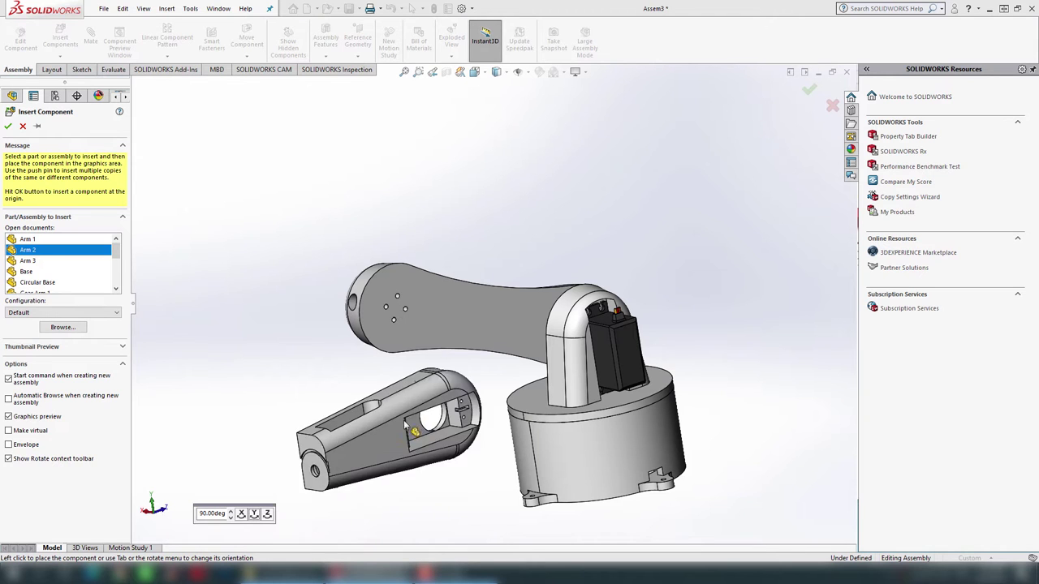
click(418, 433)
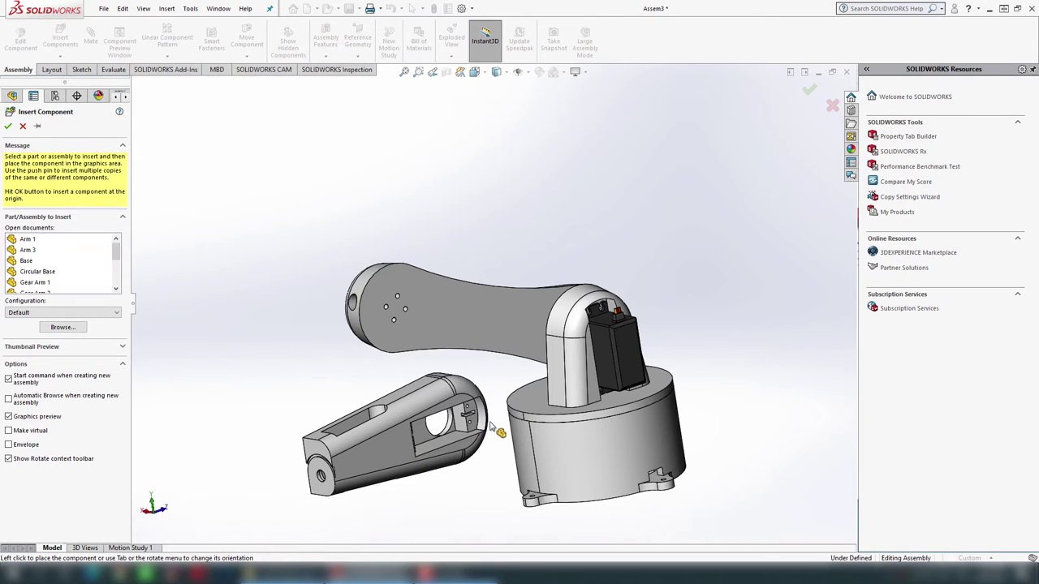
mouse_move(510, 433)
middle_down()
mouse_move(599, 424)
mouse_move(623, 444)
middle_up()
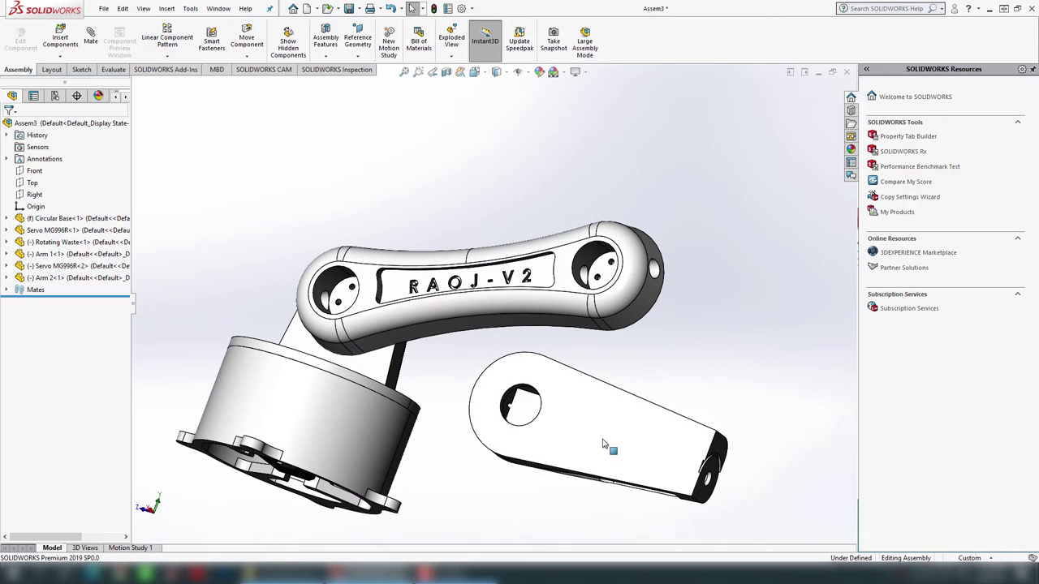
- Mate Arm 2's face coincident with Arm 1's face
click(603, 444)
scroll(616, 439, down, 3)
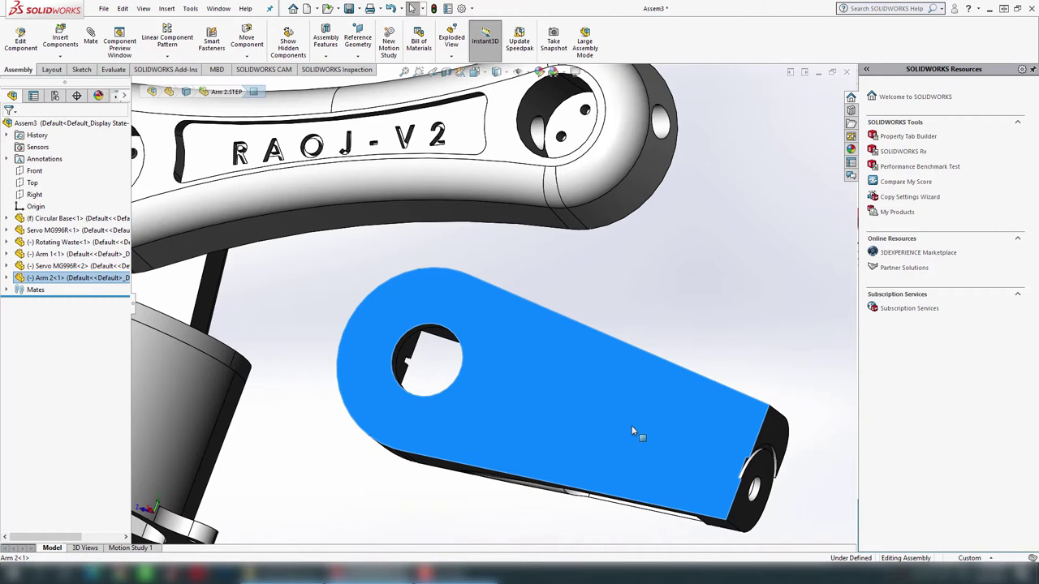
click(632, 426)
click(780, 363)
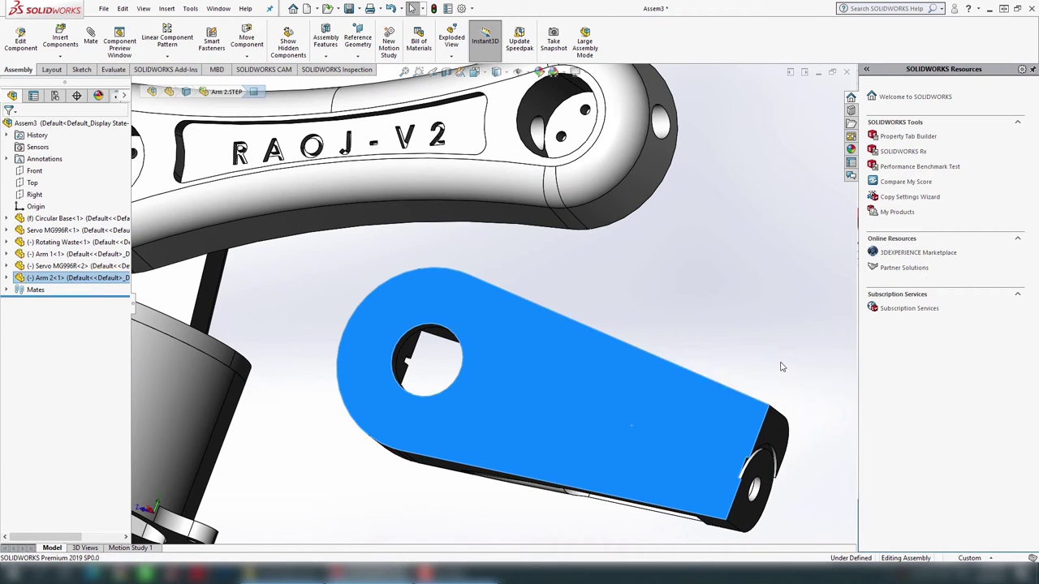
middle_drag(739, 237, 596, 209)
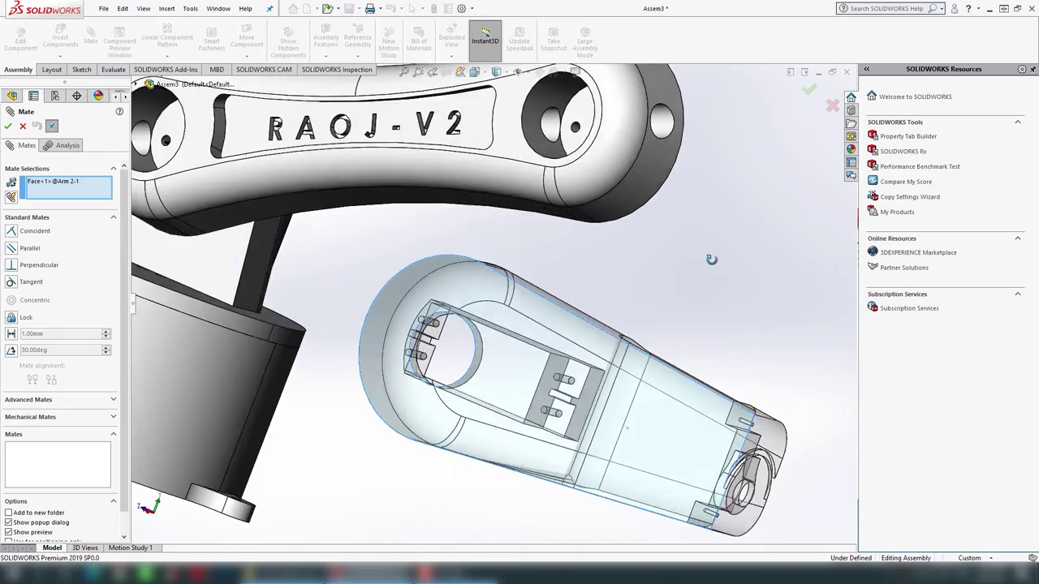
key(z)
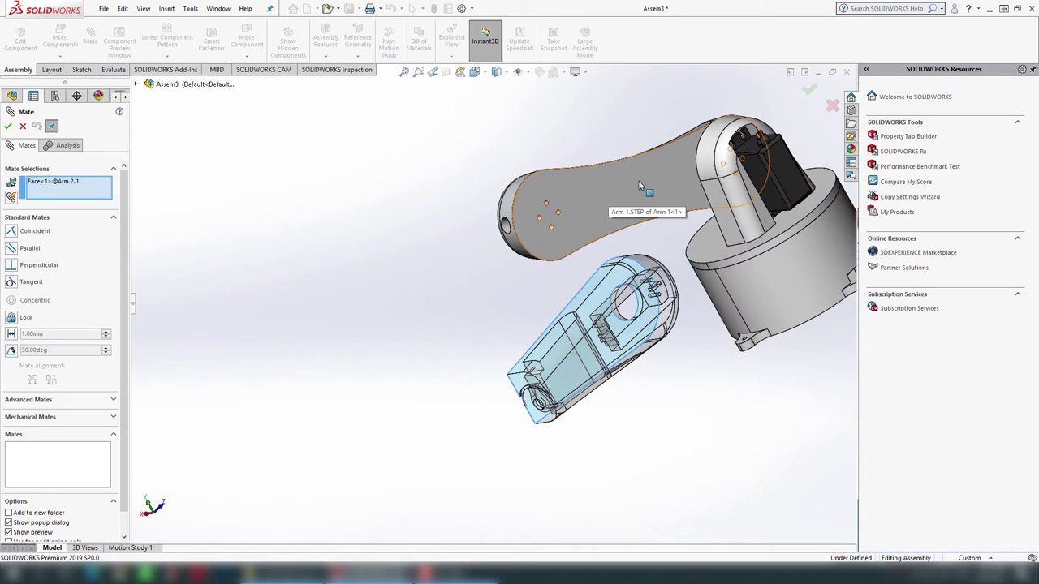
click(601, 211)
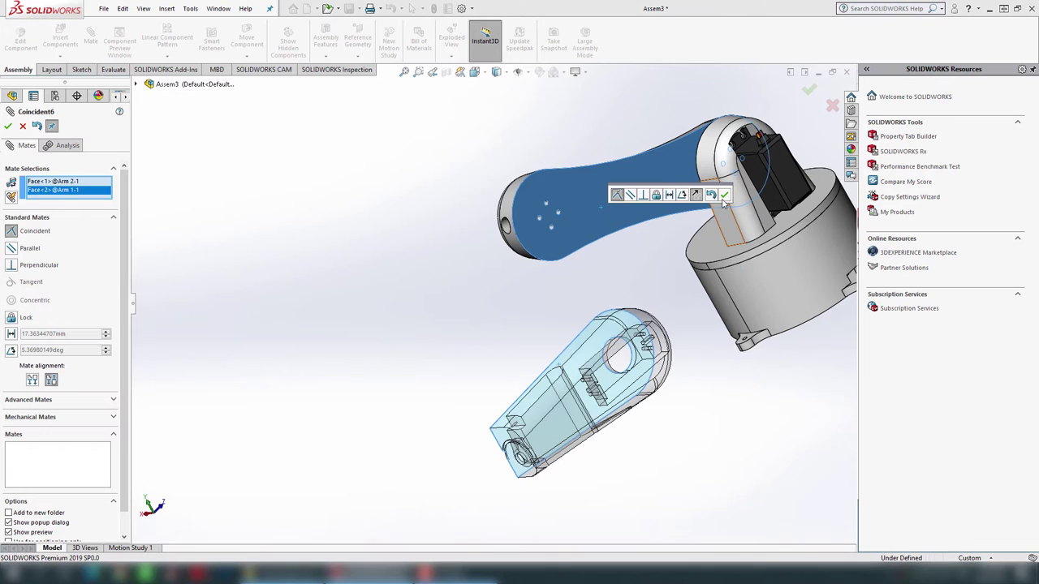
click(724, 196)
- Make Arm 2's hole concentric with Arm 1's hole and finish mating
scroll(680, 375, down, 3)
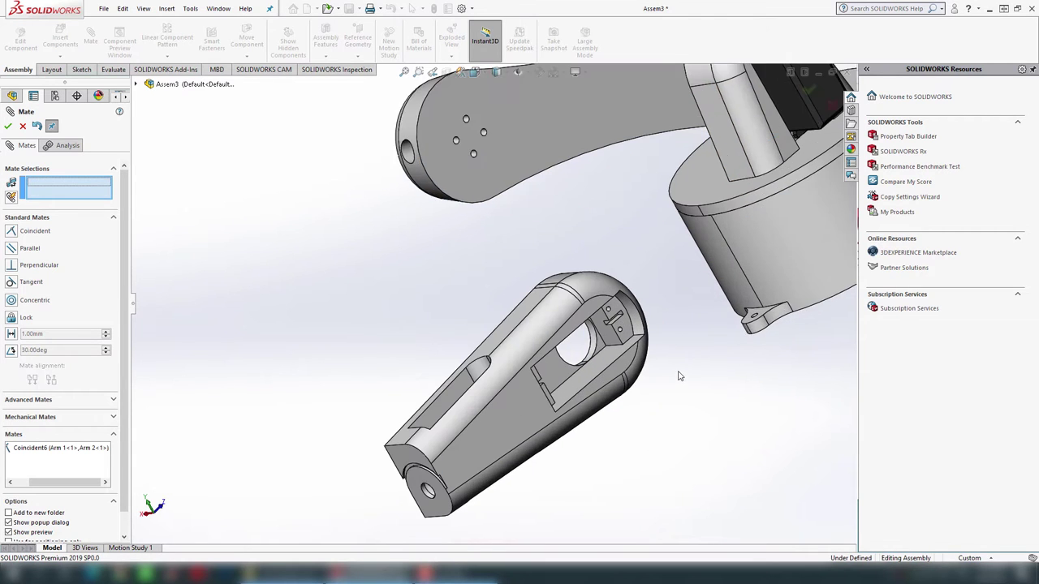
scroll(625, 361, down, 3)
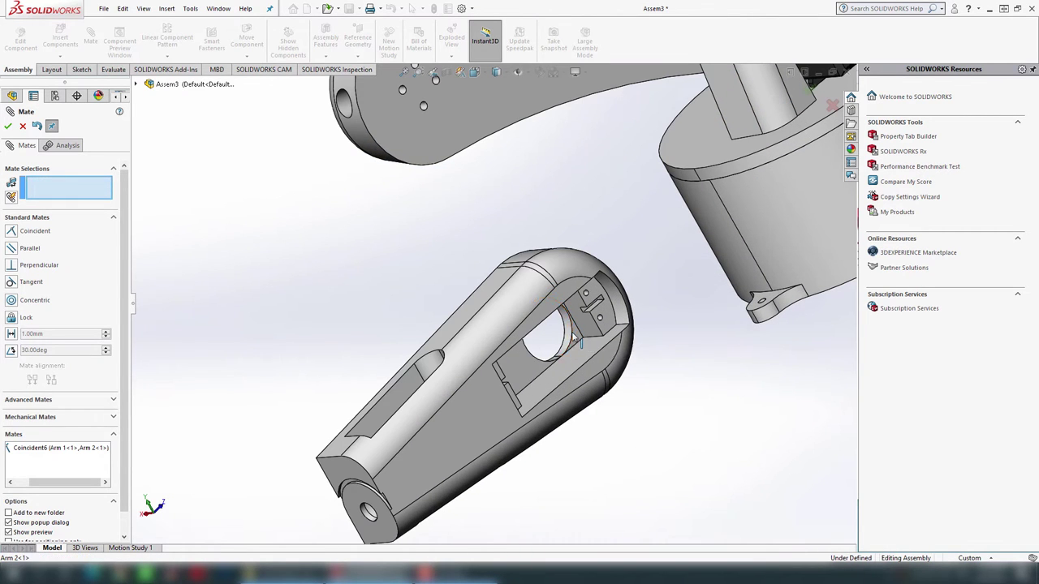
click(571, 336)
middle_drag(563, 305, 712, 293)
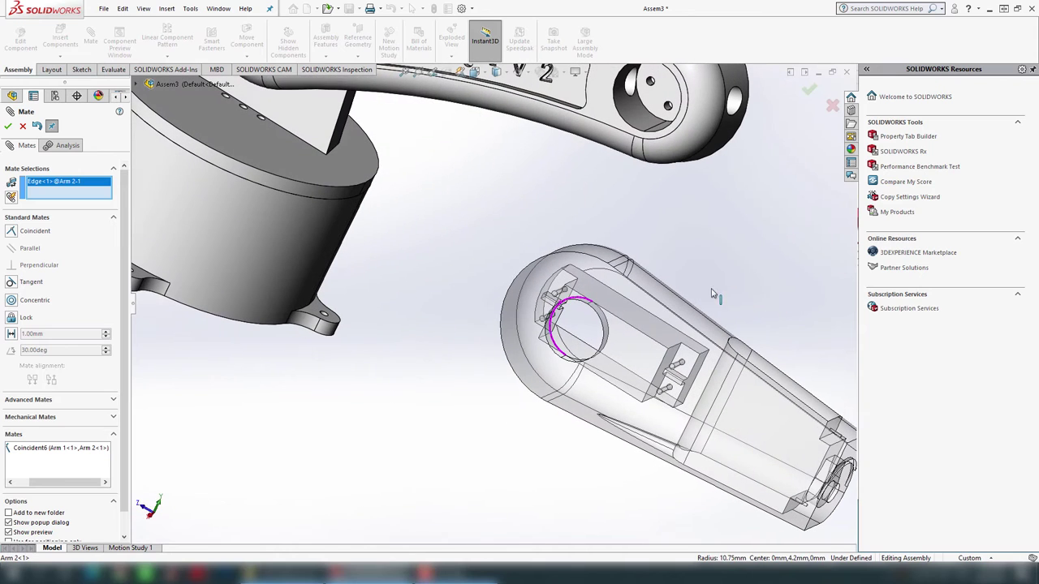
click(618, 130)
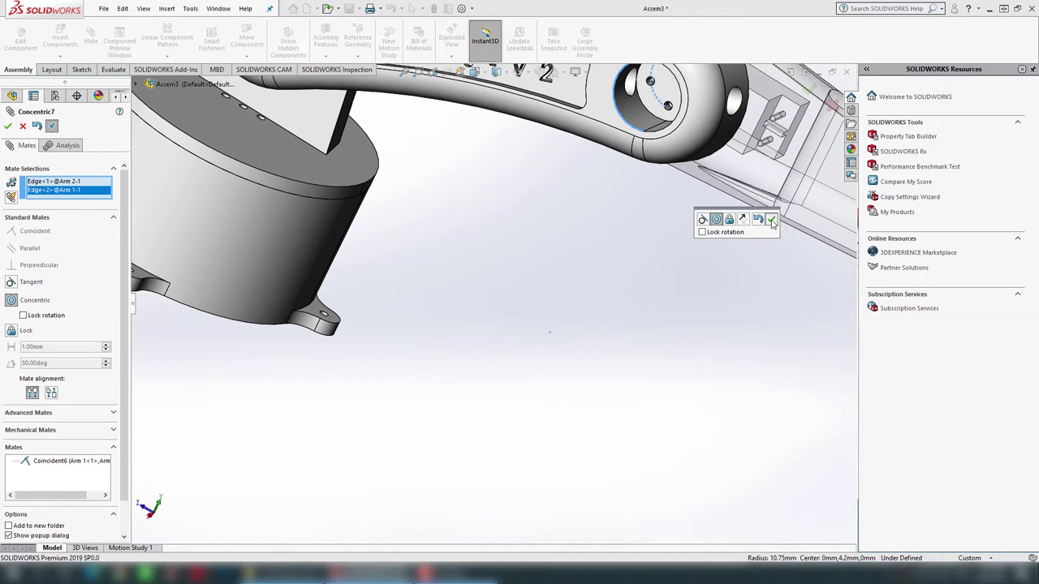
click(772, 223)
key(Escape)
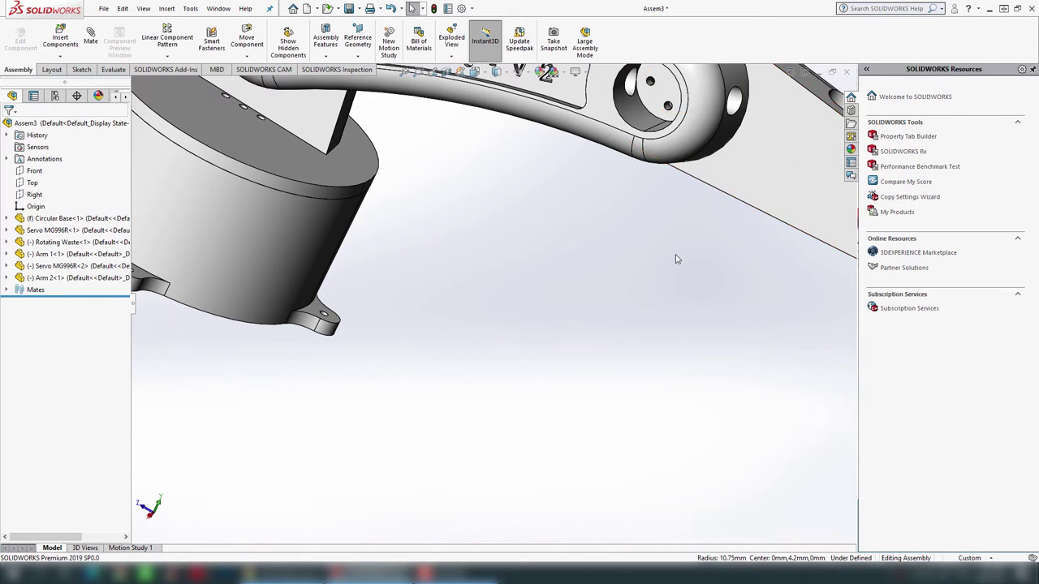
- Swing Arm 2 about its joint into a near-horizontal pose
key(f)
middle_drag(641, 256, 443, 239)
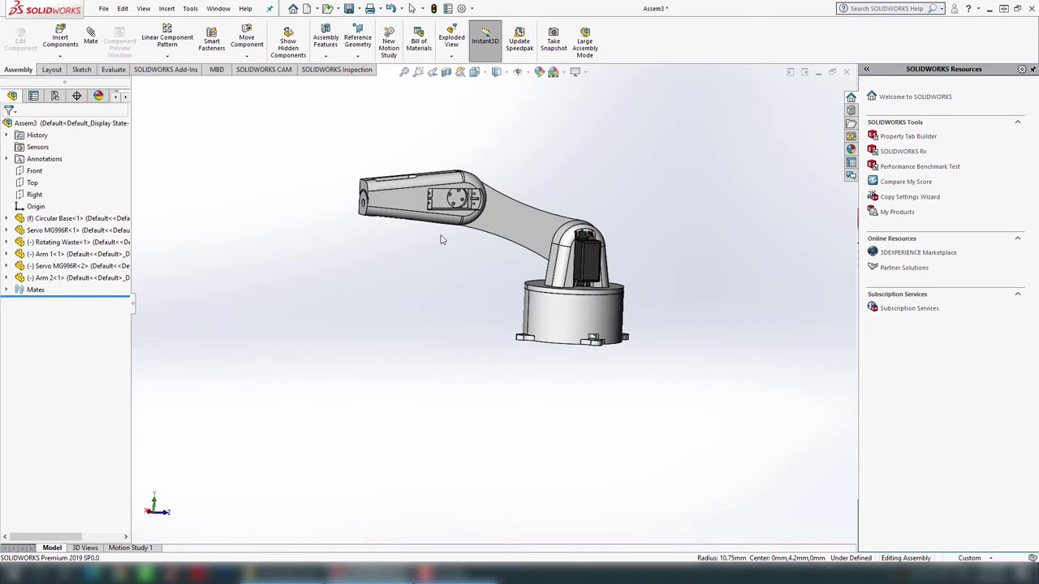
drag(410, 208, 523, 150)
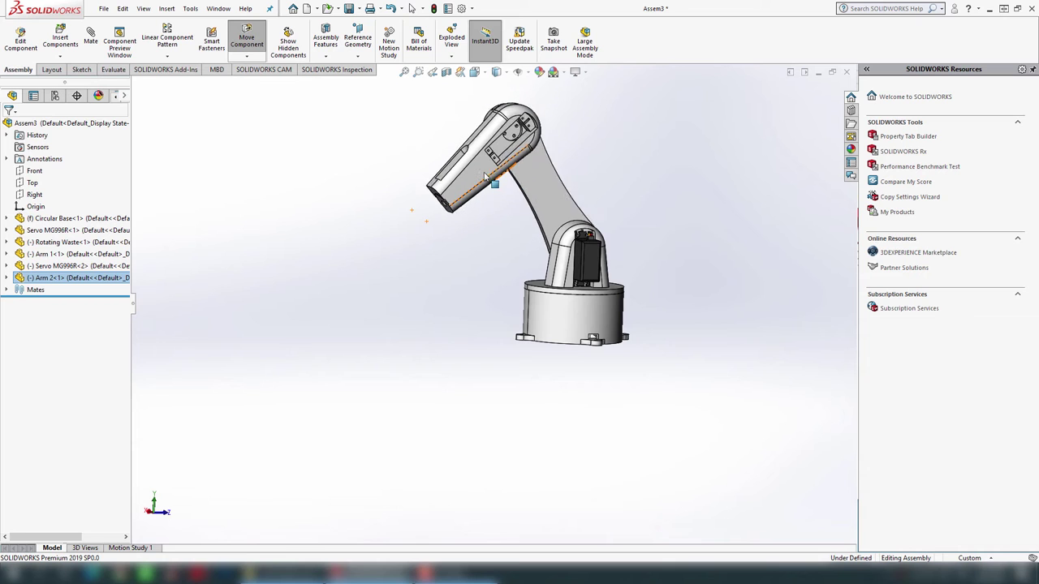
middle_drag(523, 149, 476, 297)
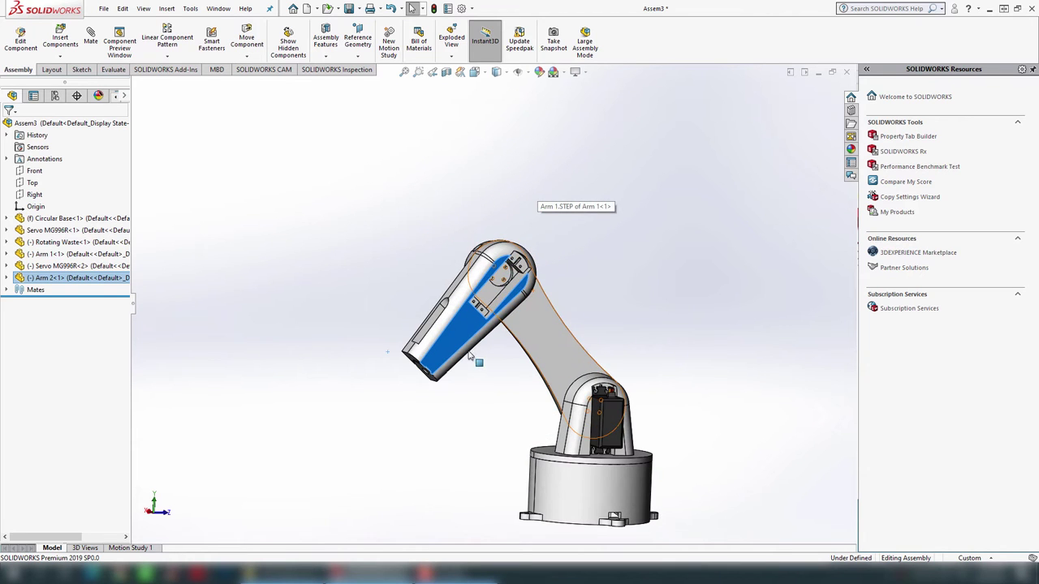
drag(422, 333, 390, 312)
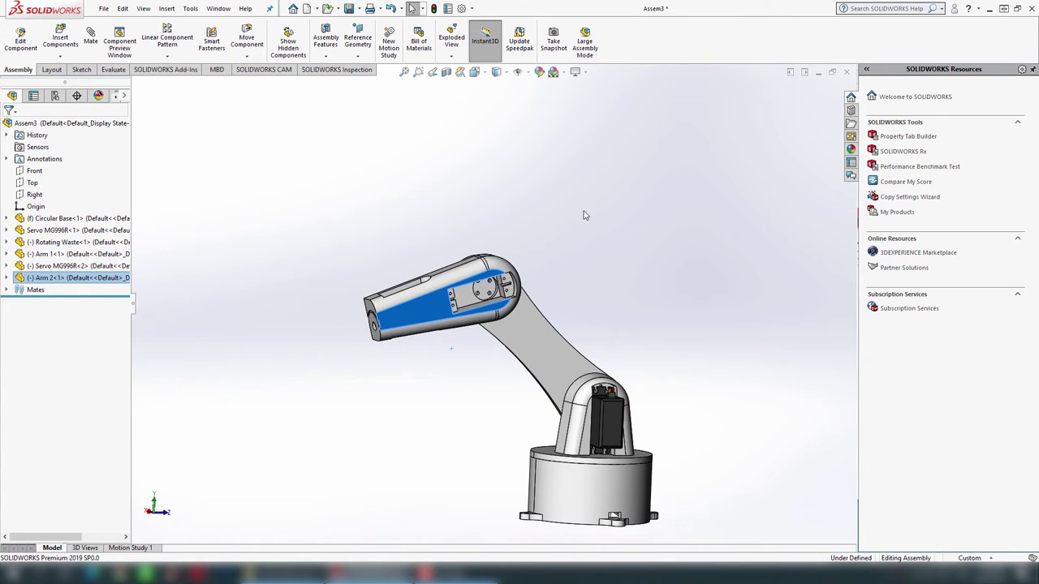
key(Escape)
scroll(505, 274, down, 5)
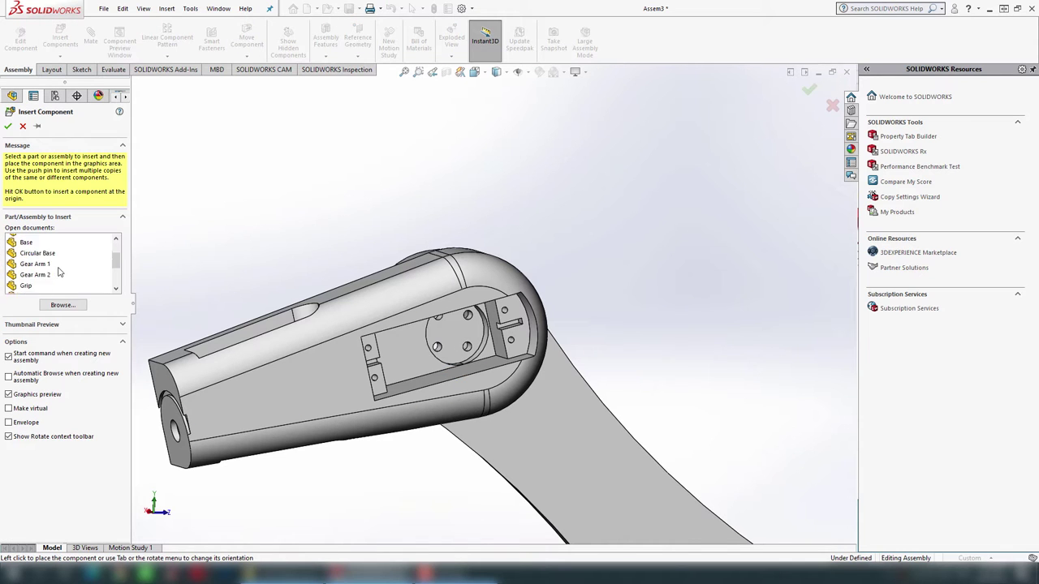
- Insert a third Servo MG996R, rotated 270° about Z, right of the arm
scroll(58, 272, down, 3)
click(51, 274)
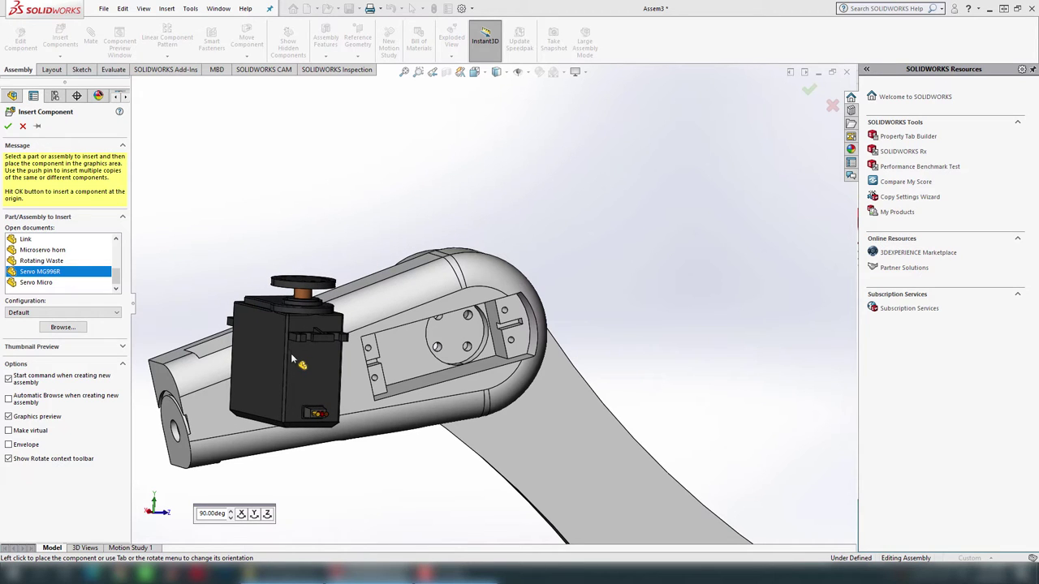
click(267, 514)
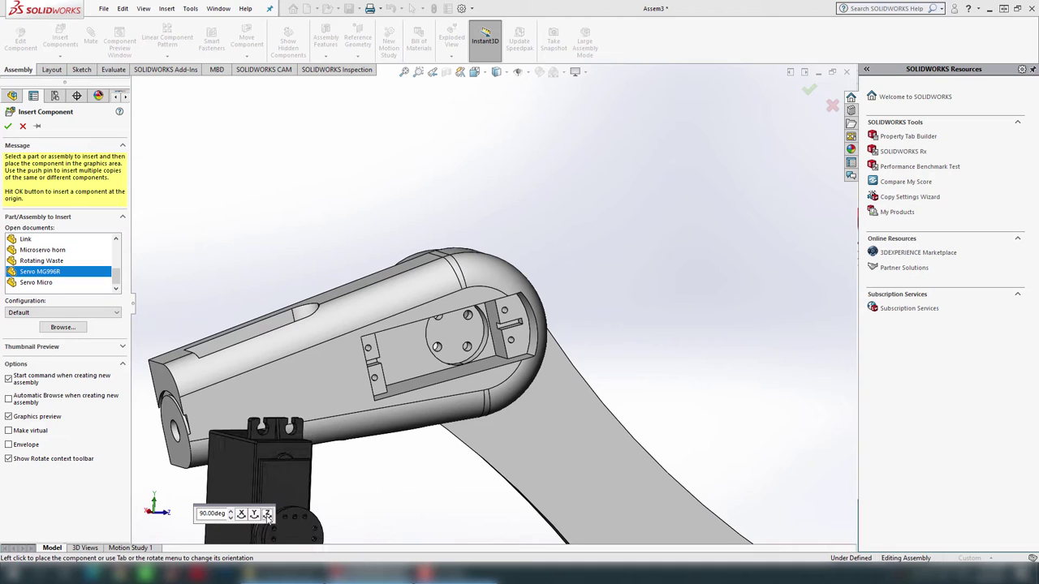
click(268, 515)
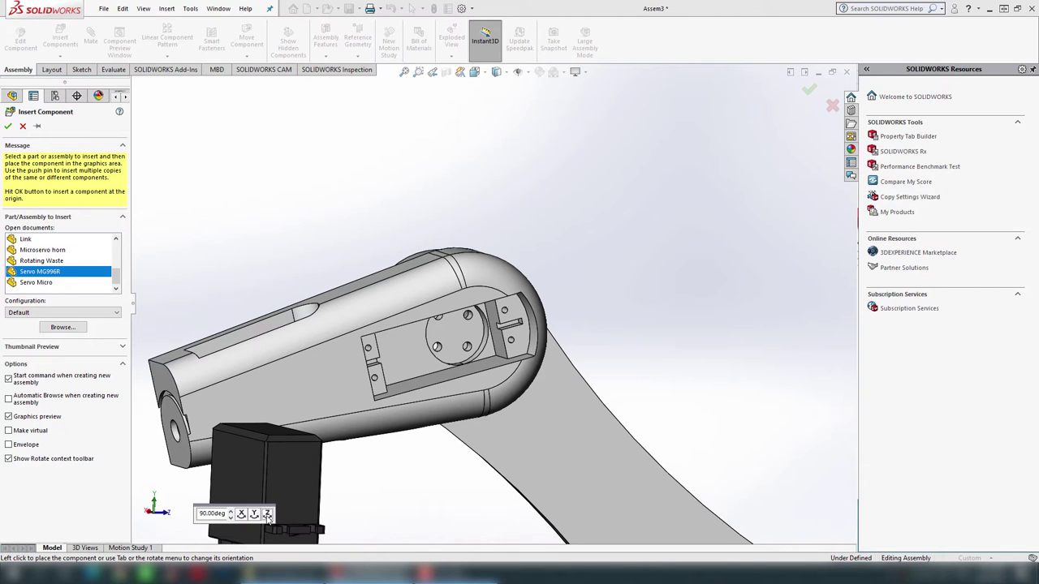
click(268, 514)
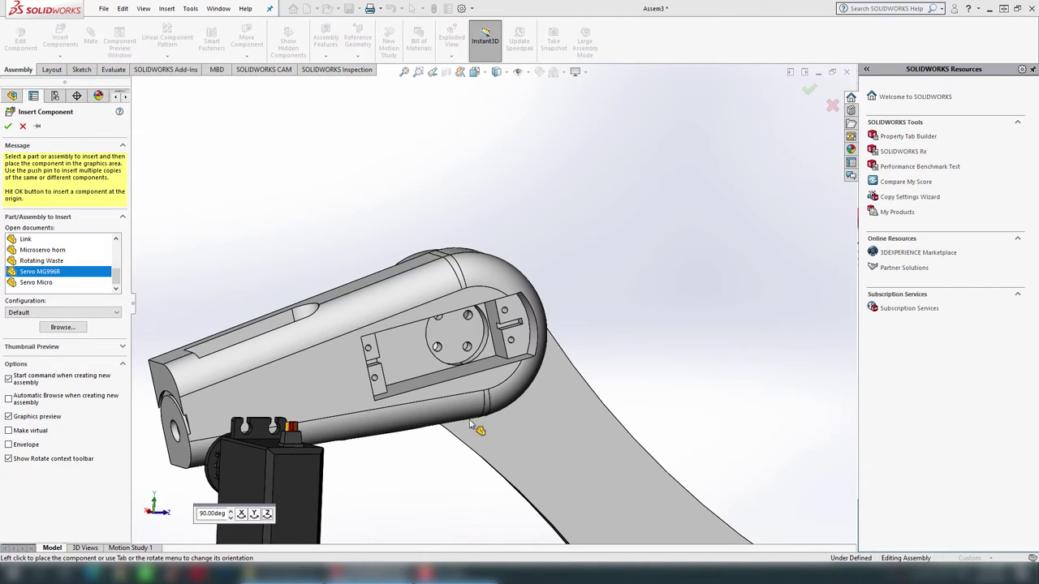
click(649, 362)
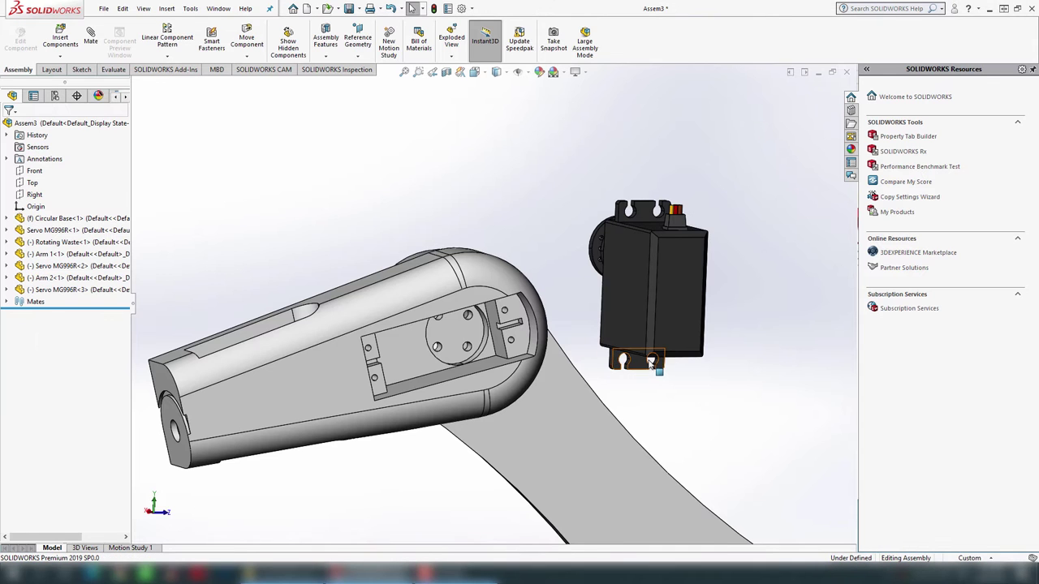
- Drag the new servo further right and orbit to view it above the arm's servo
middle_drag(666, 369, 733, 420)
scroll(712, 427, up, 5)
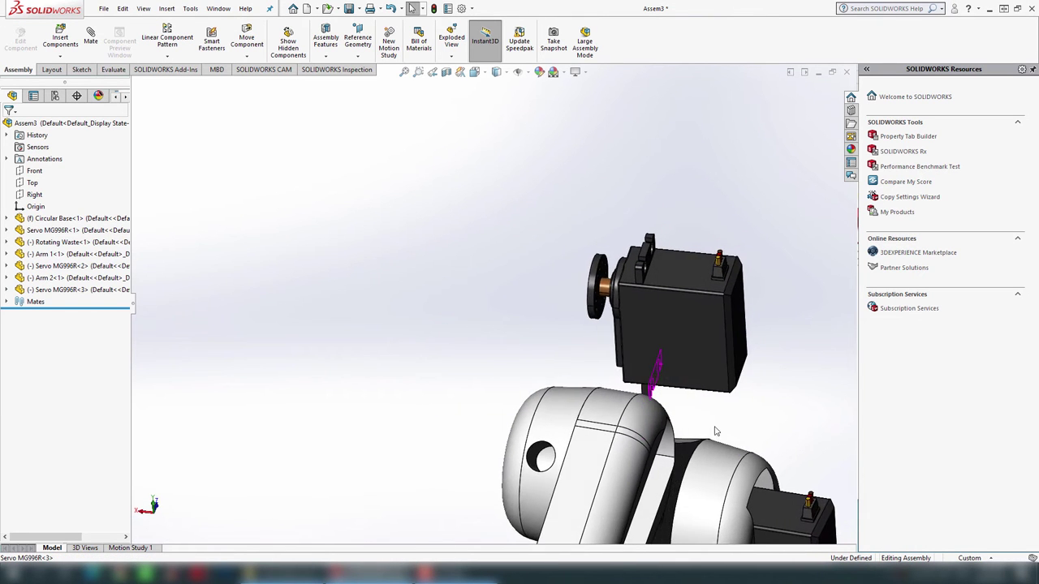
drag(589, 313, 645, 341)
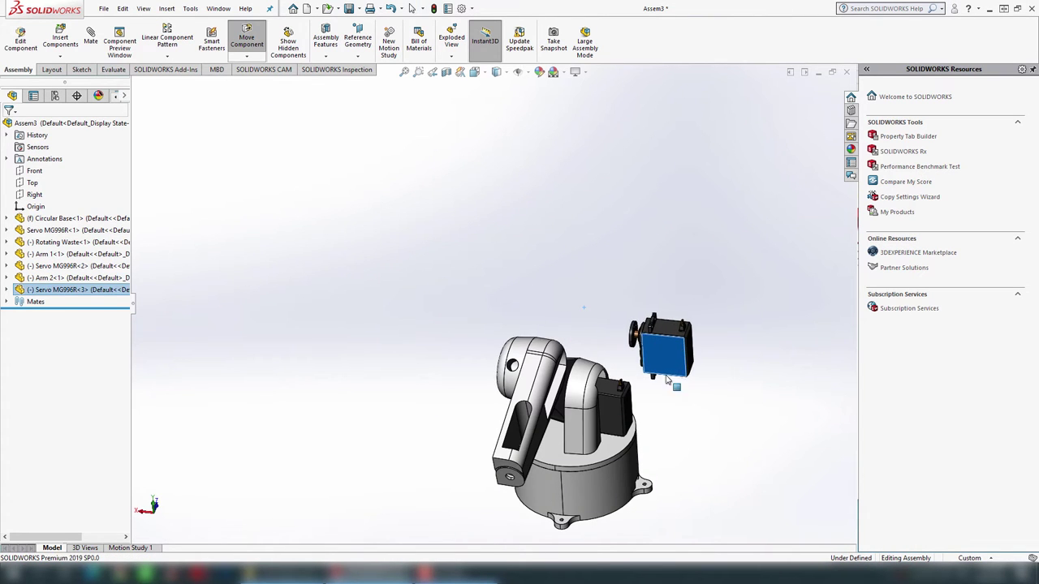
scroll(688, 393, down, 3)
click(689, 394)
scroll(608, 301, down, 2)
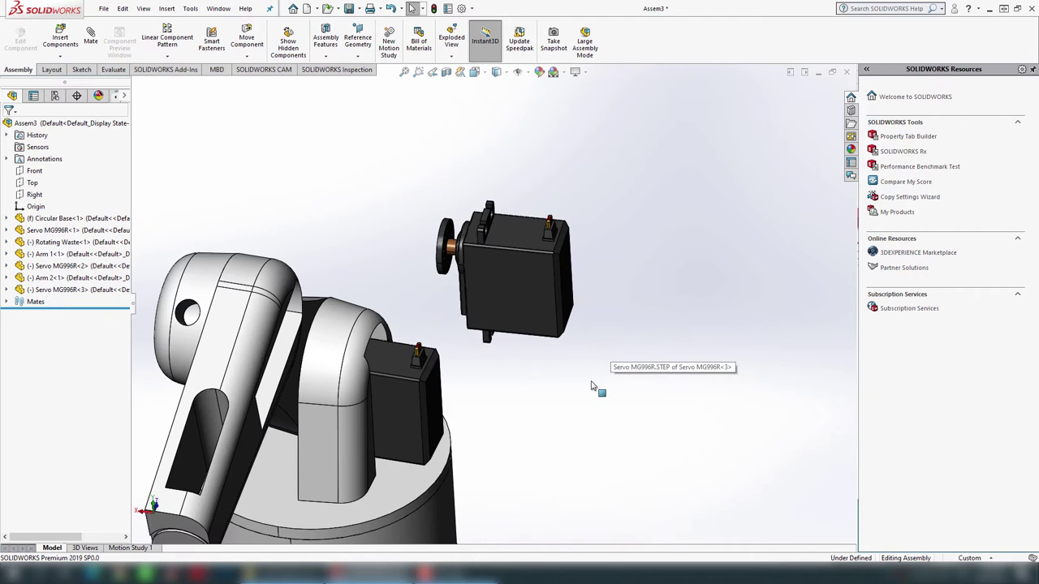
middle_drag(672, 297, 428, 278)
scroll(376, 210, down, 2)
- Mate one servo tab hole concentric with the matching Arm 2 hole (Concentric8)
scroll(376, 207, down, 2)
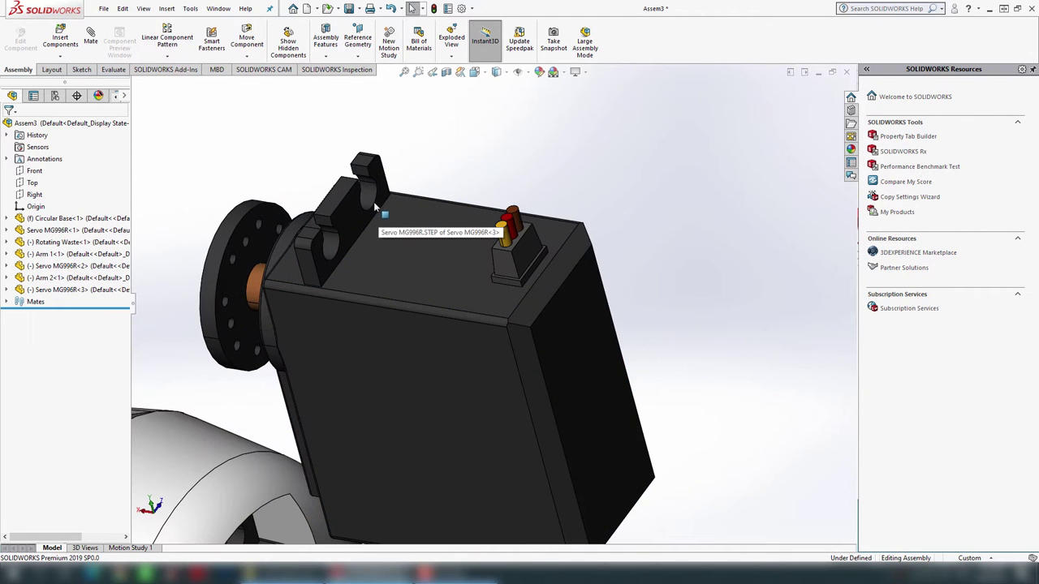
click(375, 204)
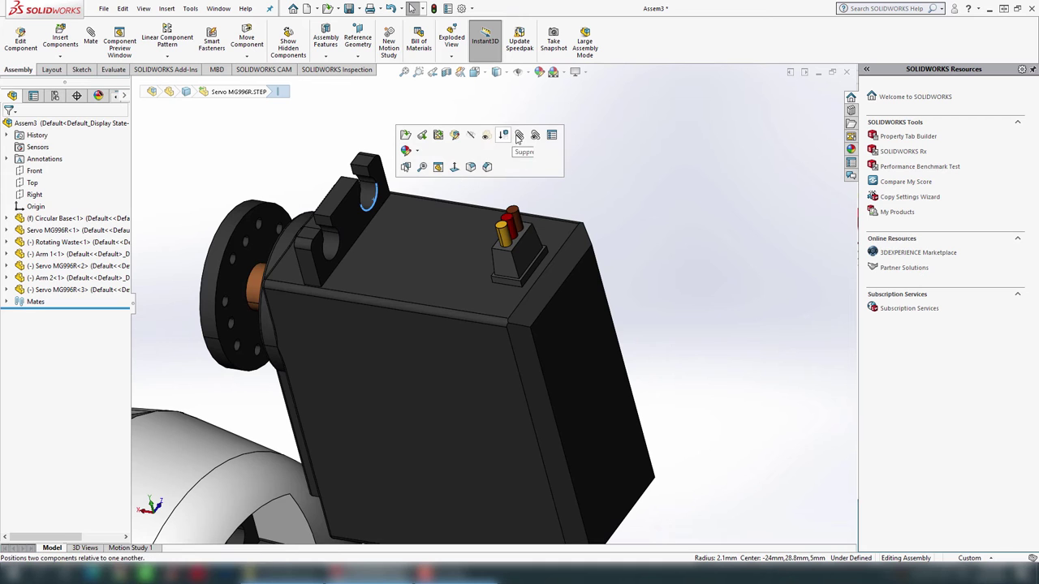
click(519, 135)
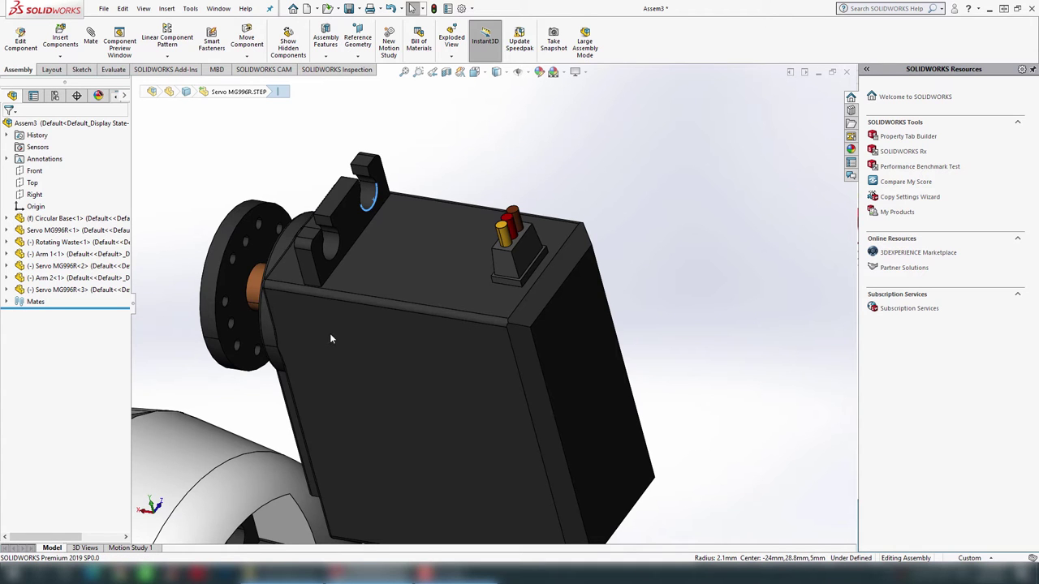
scroll(329, 337, up, 3)
scroll(329, 337, up, 2)
scroll(329, 337, up, 1)
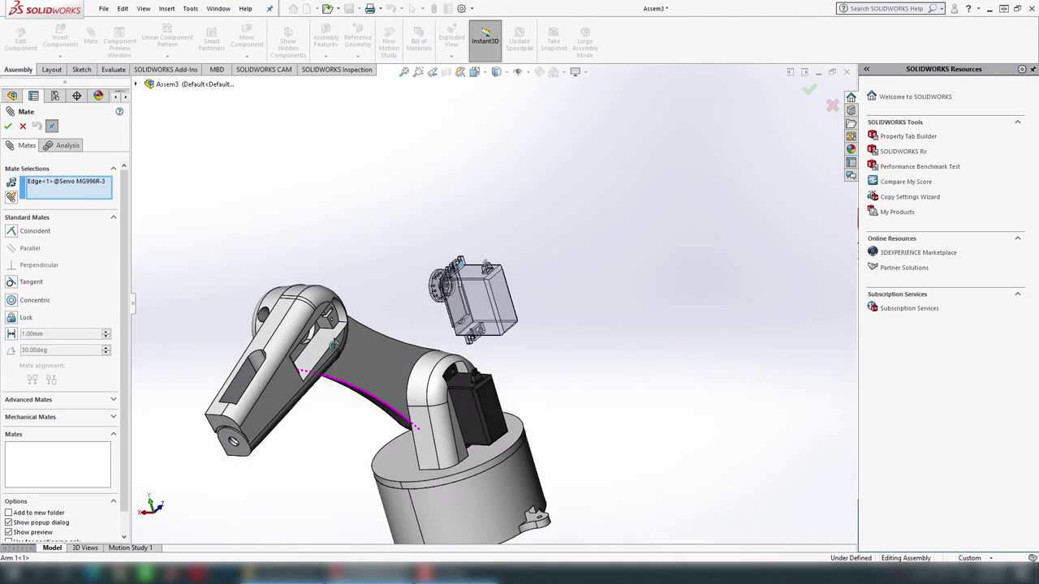
scroll(427, 321, down, 1)
scroll(428, 321, down, 1)
scroll(428, 320, down, 2)
scroll(428, 321, down, 3)
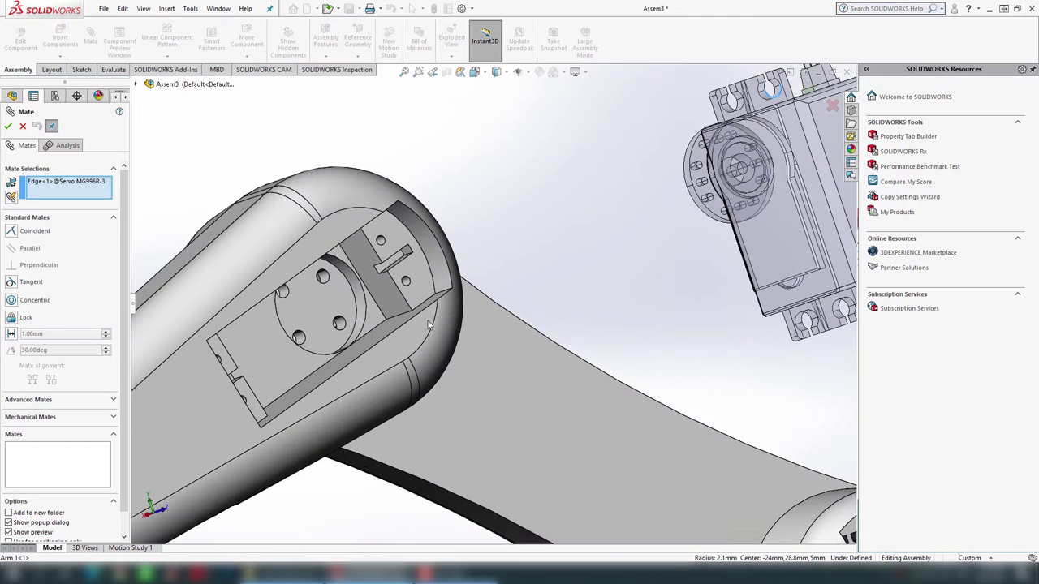
click(406, 284)
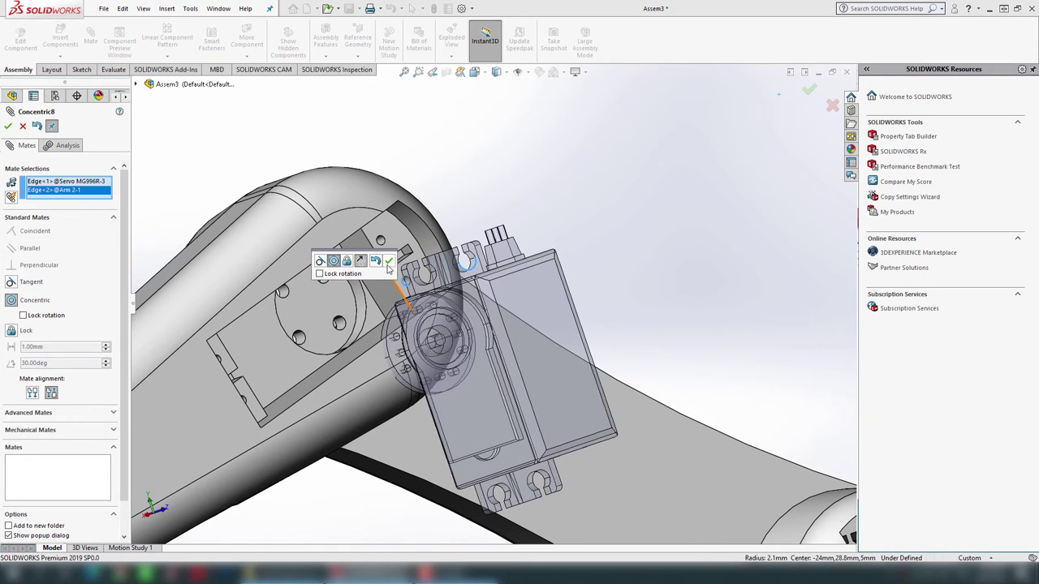
click(389, 262)
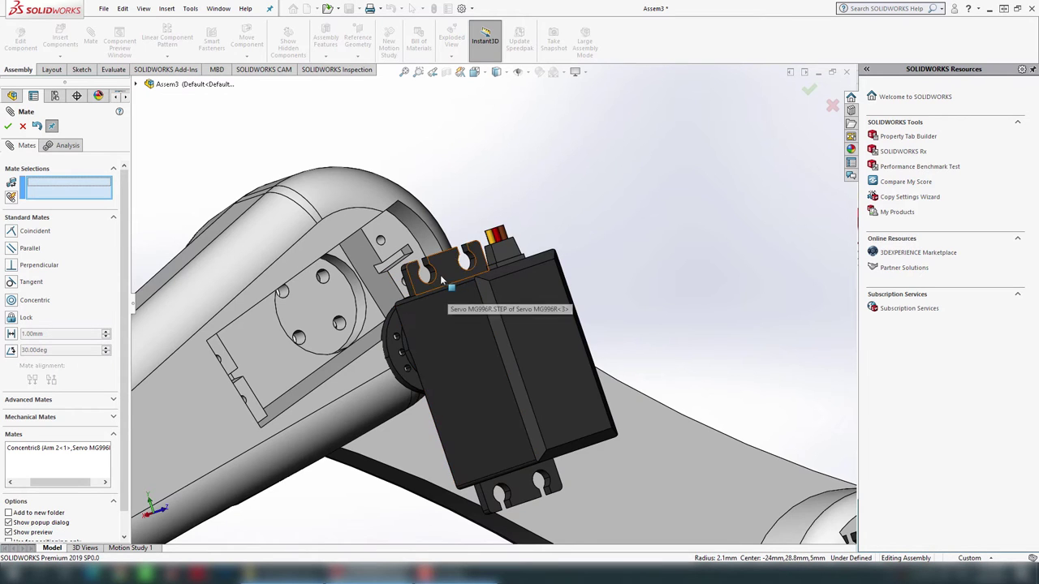
key(Escape)
- Mate a second servo tab hole concentric with its Arm 2 hole (Concentric9)
scroll(431, 301, down, 3)
click(430, 300)
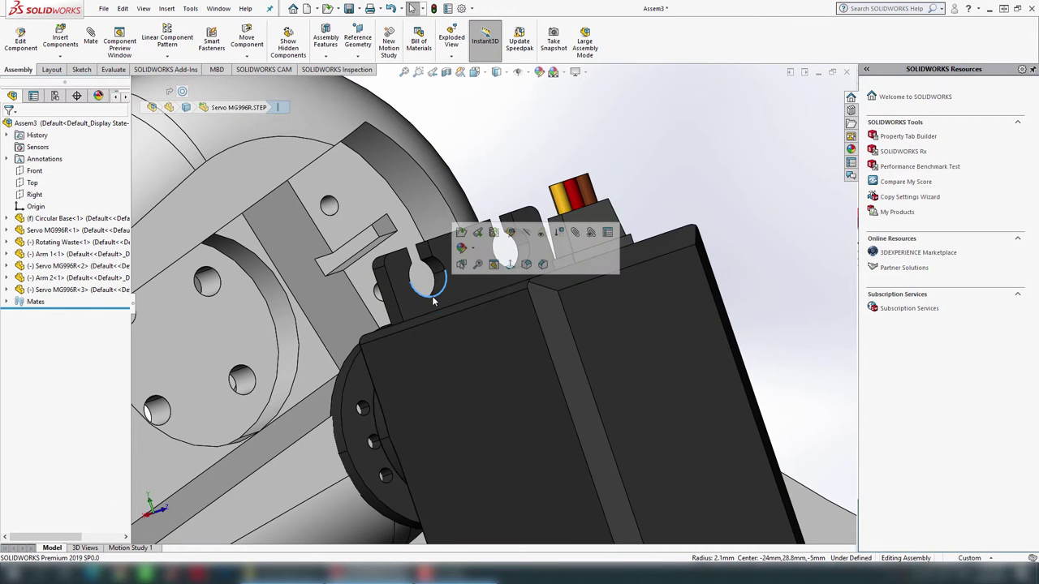
click(577, 234)
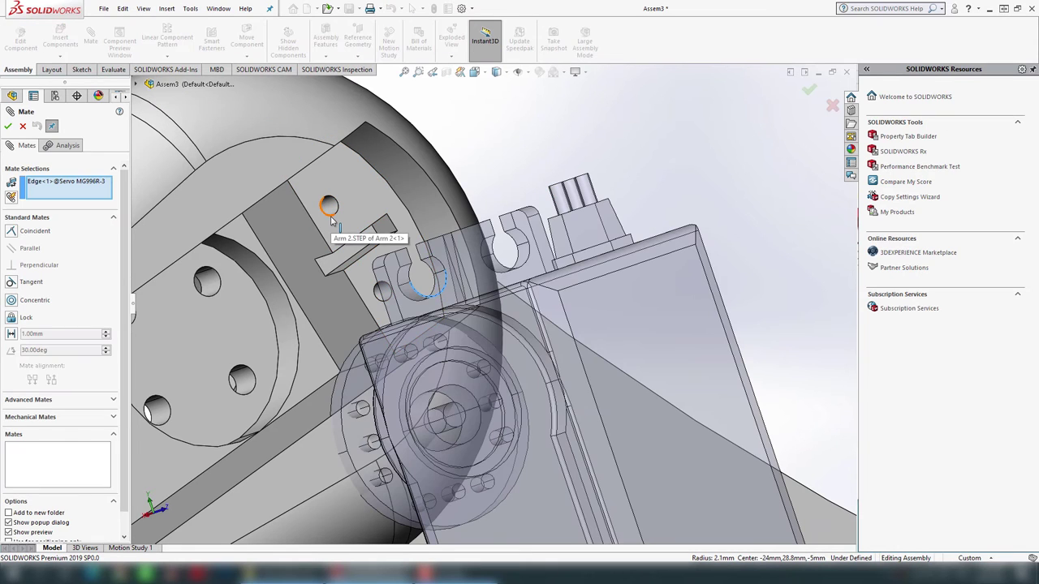
click(330, 216)
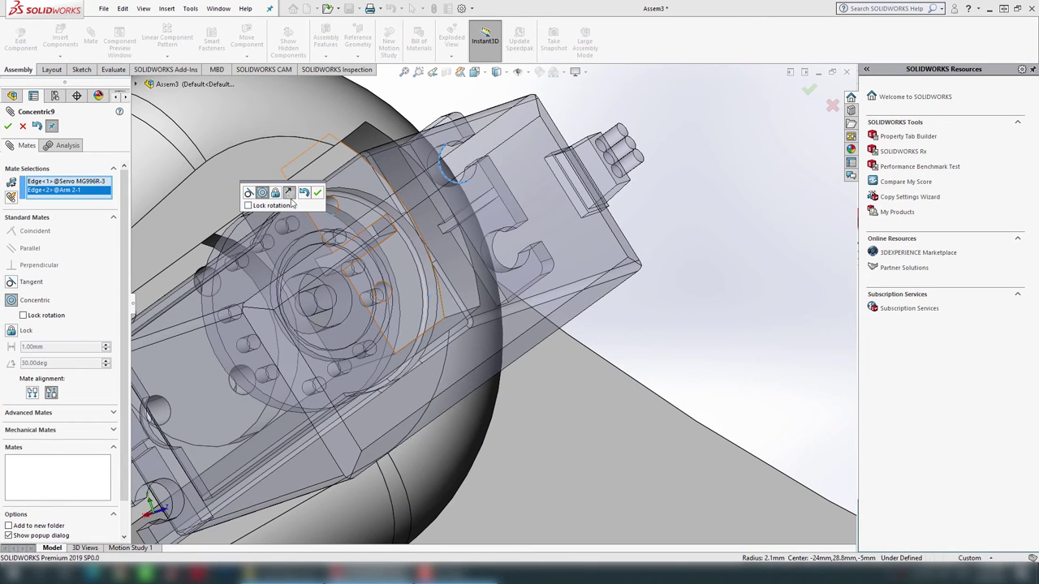
click(317, 194)
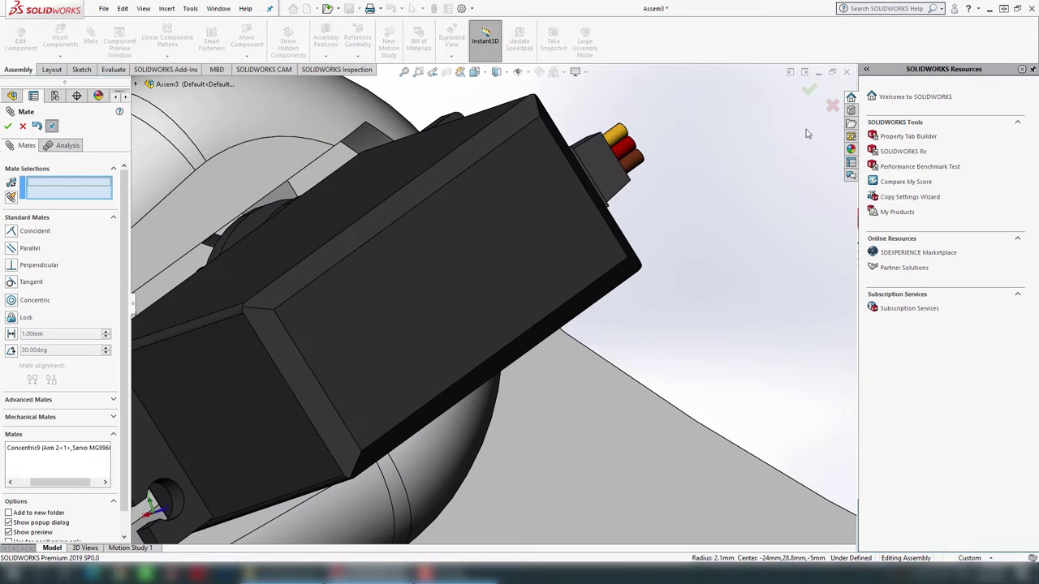
click(810, 90)
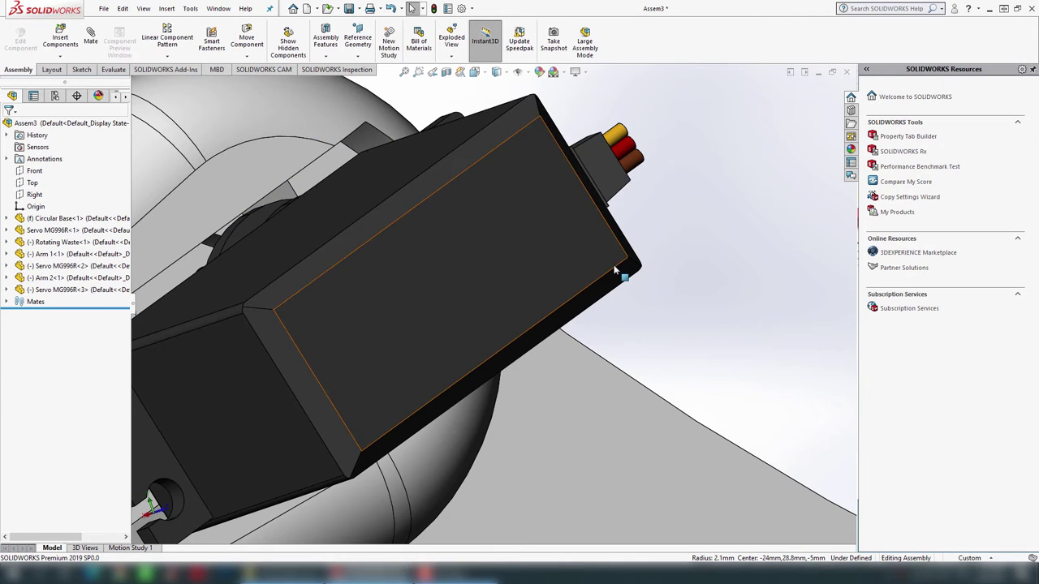
- Mate the servo's mounting tab face coincident with the flat face of Arm 2's pocket
scroll(512, 313, up, 4)
mouse_move(537, 323)
middle_down()
mouse_move(567, 355)
mouse_move(748, 336)
middle_up()
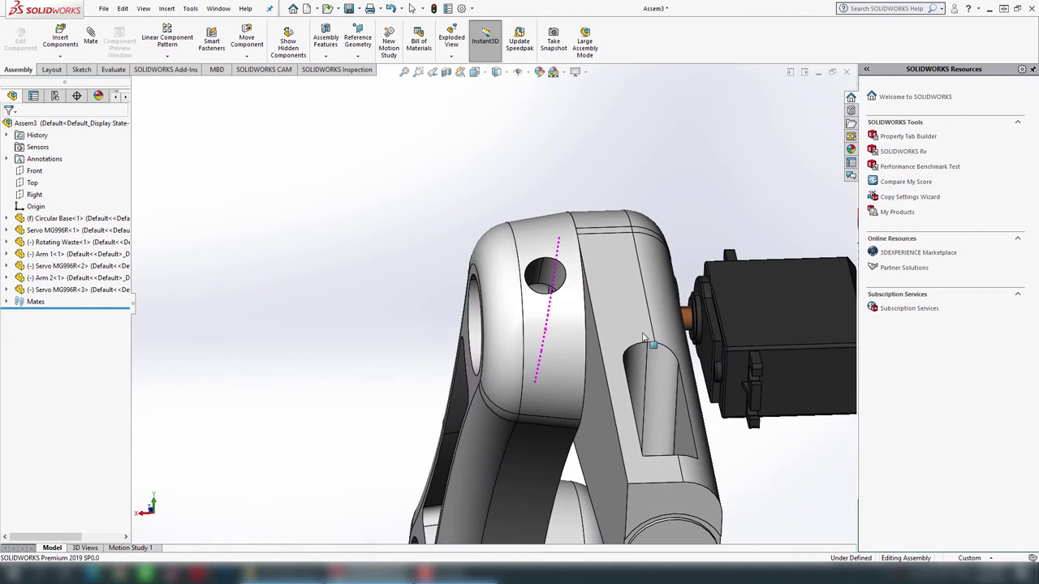
scroll(734, 365, down, 1)
scroll(706, 393, up, 3)
middle_drag(697, 390, 711, 430)
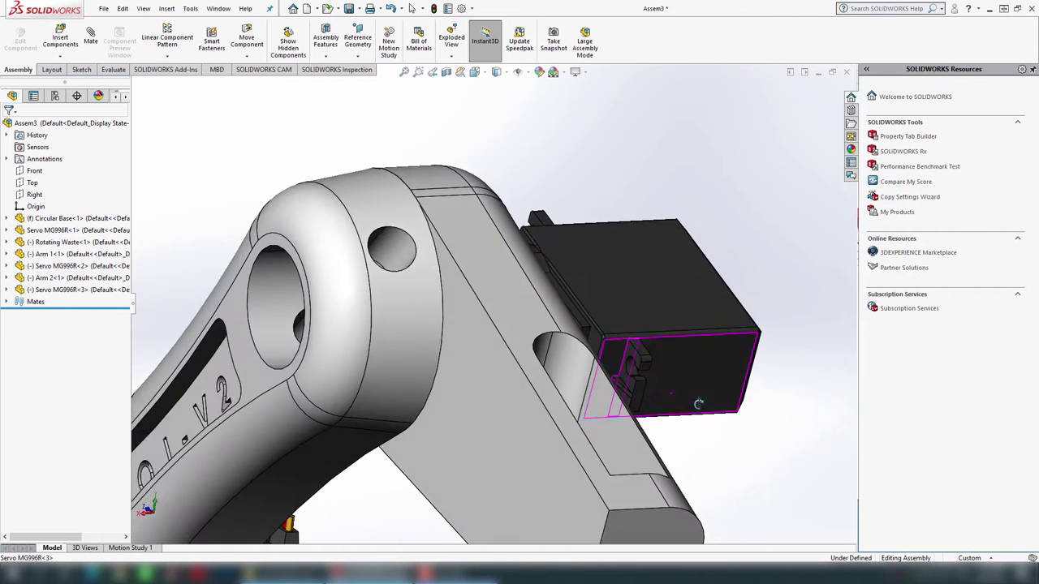
scroll(711, 430, down, 3)
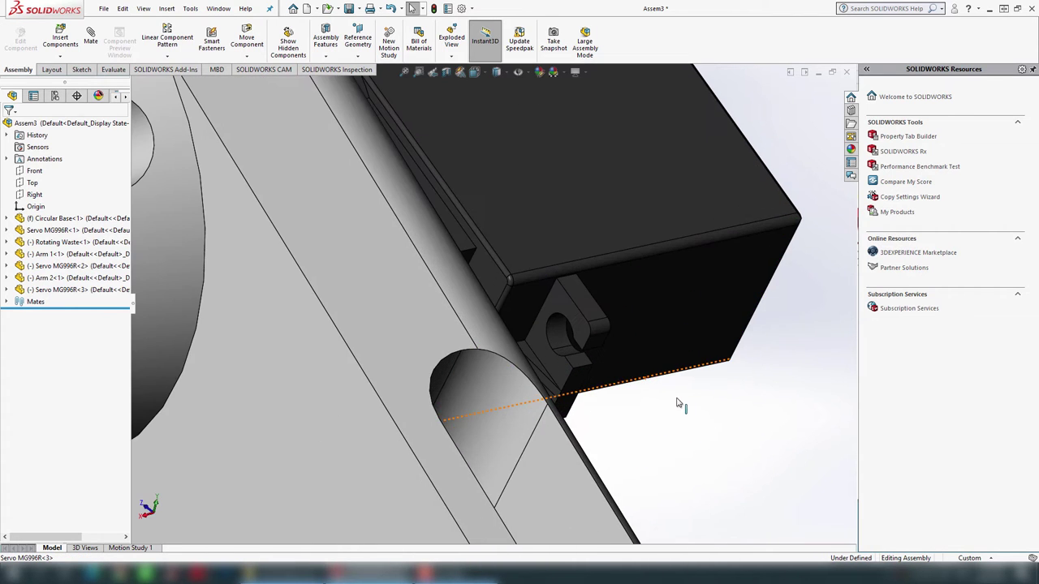
click(566, 309)
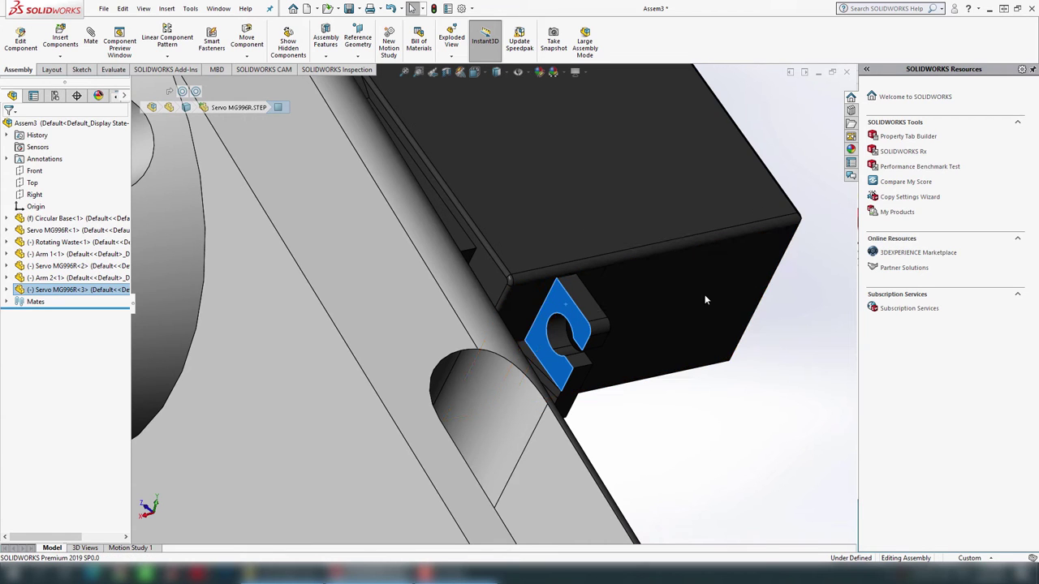
key(m)
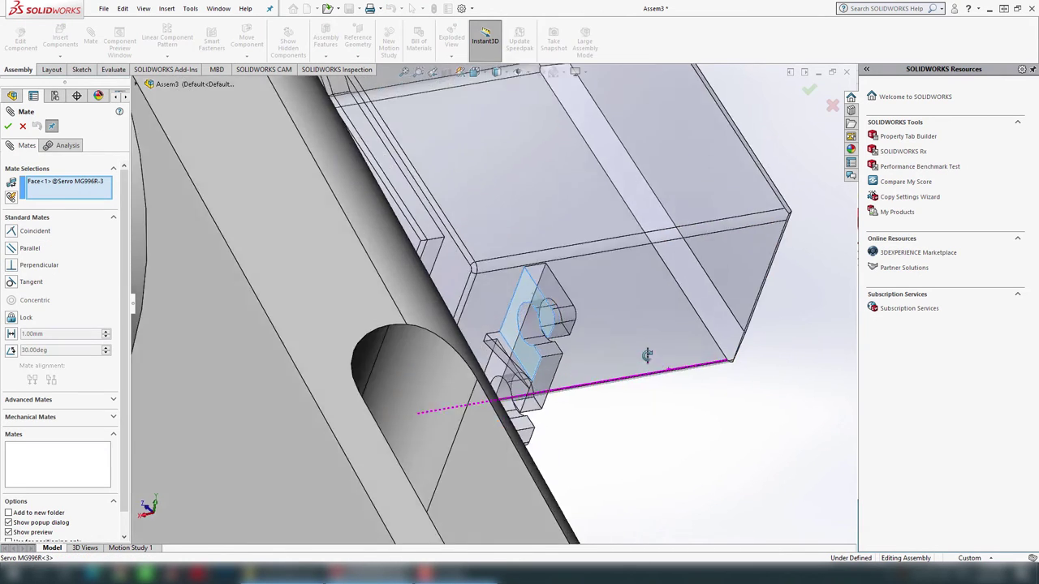
mouse_move(649, 360)
middle_down()
mouse_move(523, 357)
mouse_move(464, 335)
middle_up()
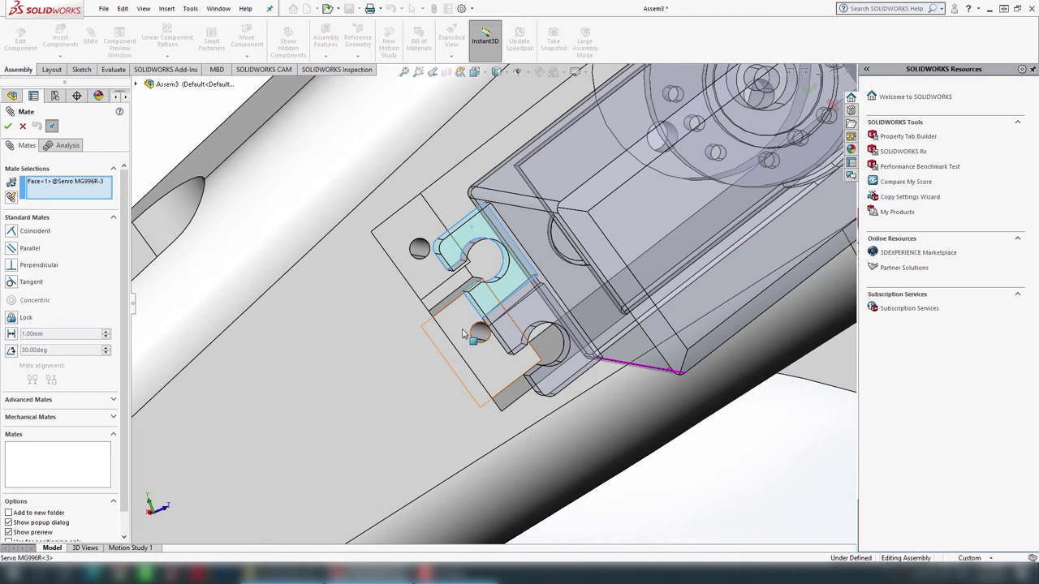
click(424, 277)
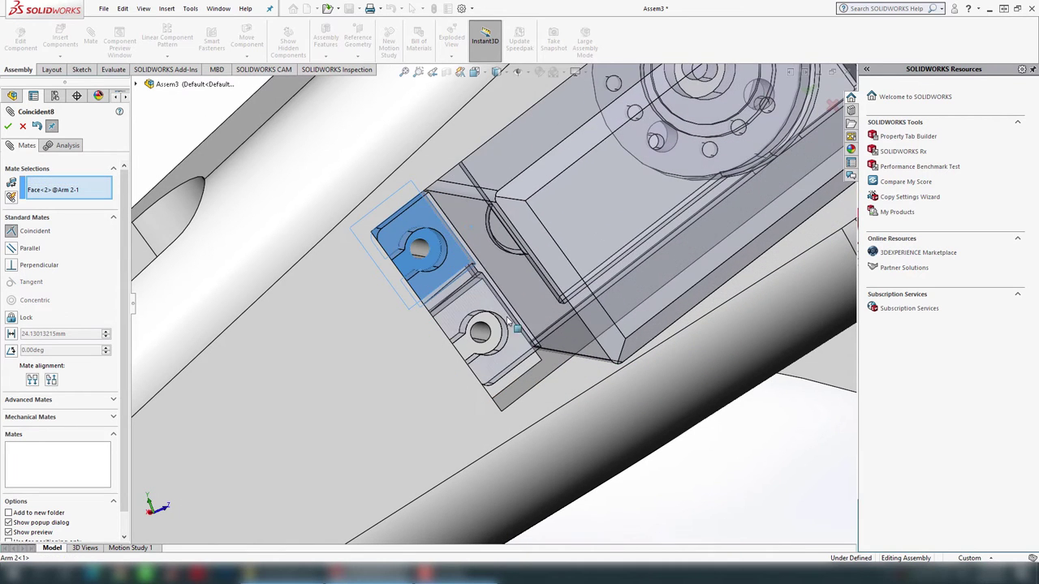
click(654, 341)
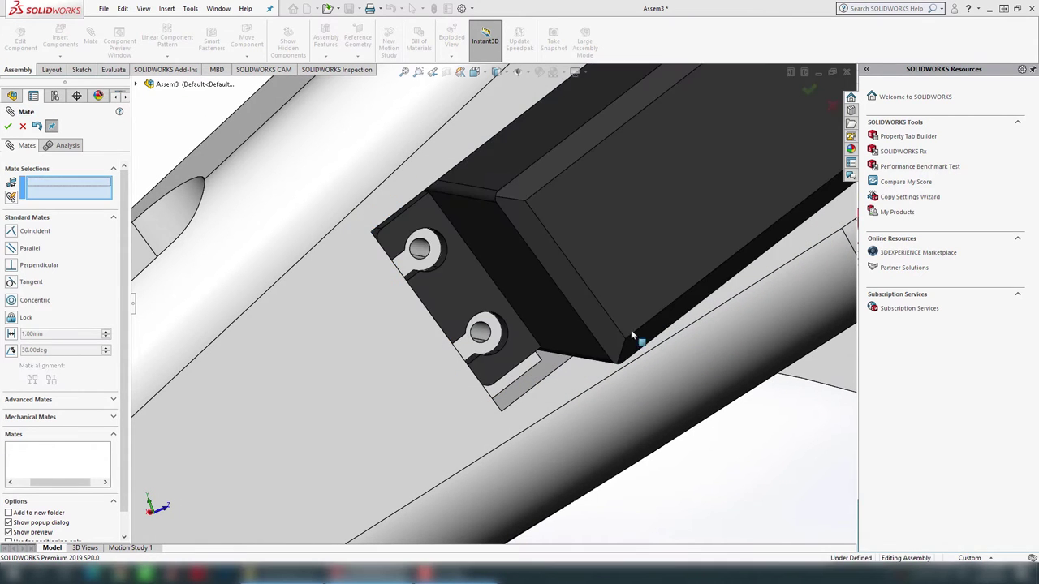
middle_drag(631, 329, 594, 330)
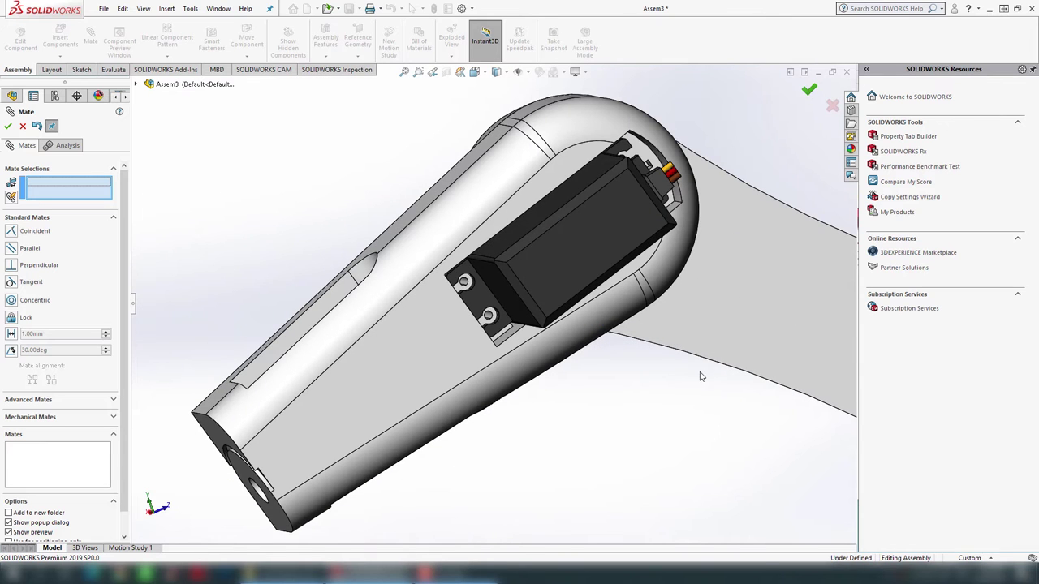
click(809, 90)
- Swing Arm 2 about its joint to test its motion, then view Arm 2's end
scroll(638, 394, up, 5)
mouse_move(483, 357)
mouse_down()
mouse_move(456, 359)
mouse_move(497, 225)
mouse_up()
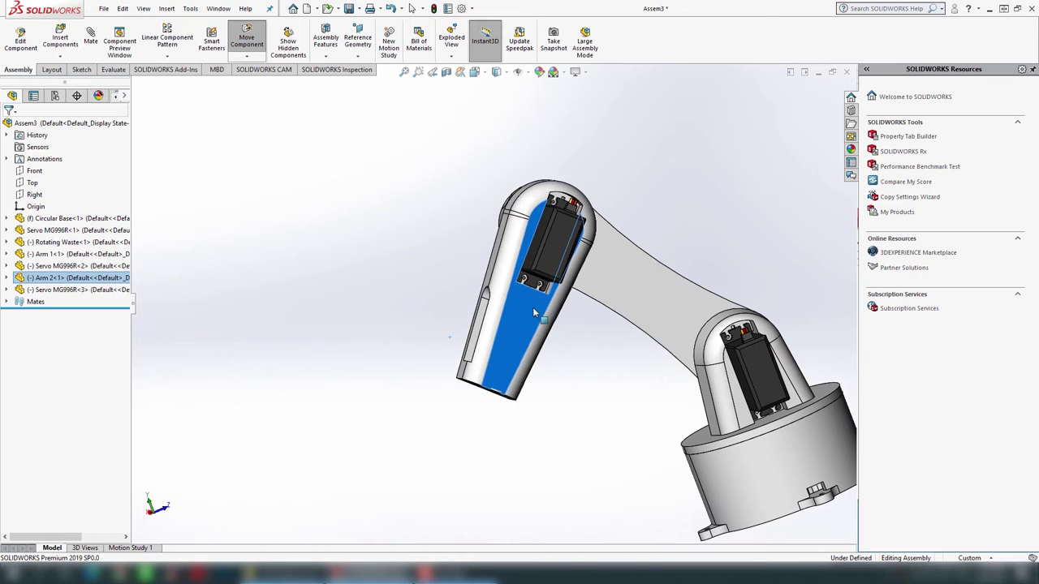
click(536, 347)
scroll(528, 344, up, 3)
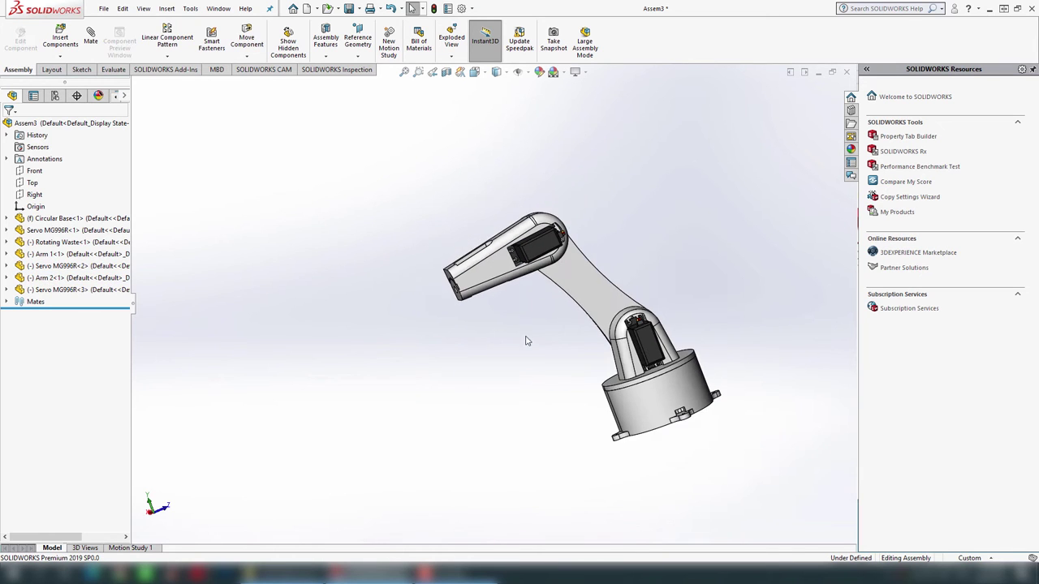
middle_drag(528, 344, 614, 237)
scroll(633, 228, down, 2)
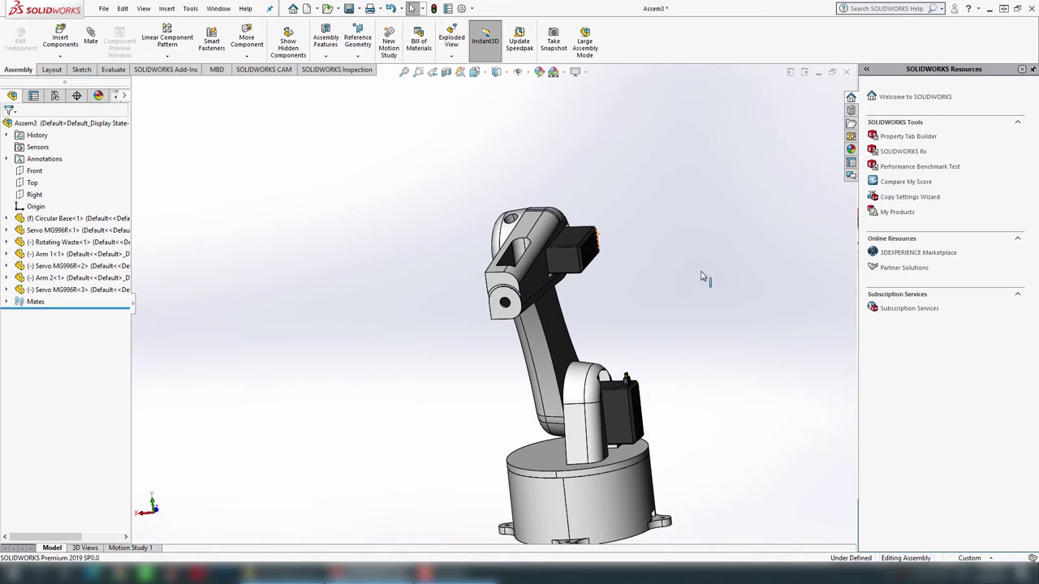
scroll(569, 305, down, 3)
mouse_move(666, 310)
middle_down()
mouse_move(638, 338)
mouse_move(384, 422)
middle_up()
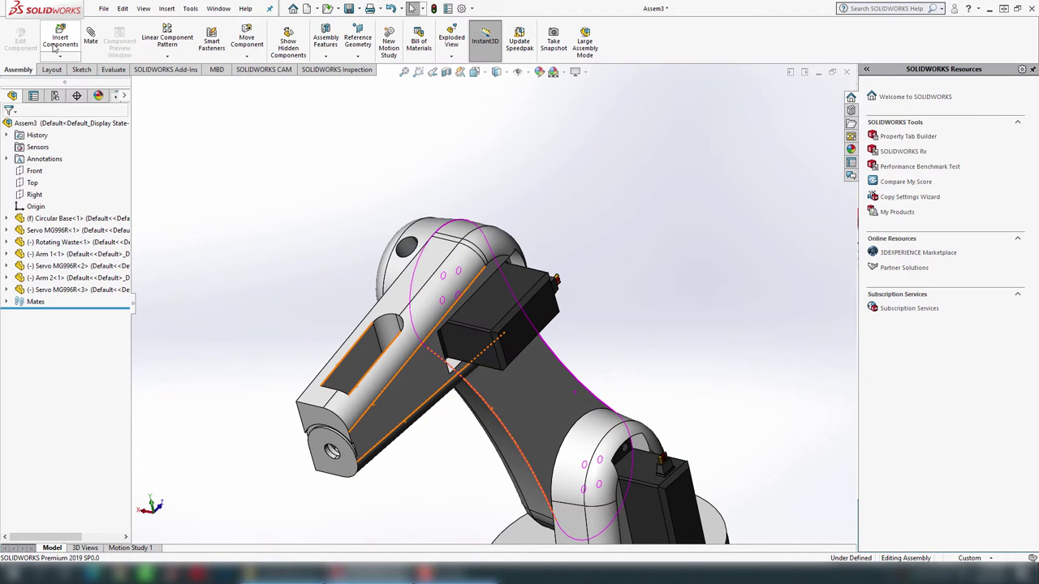
- Insert a Servo Micro, rotated so its horn faces the arm, beside Arm 2's end
key(i)
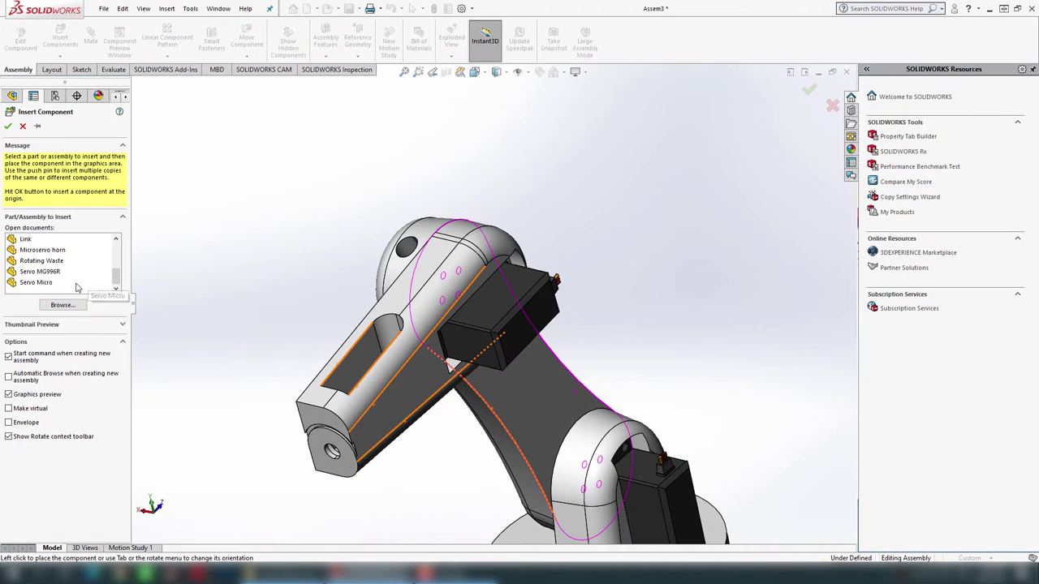
click(24, 284)
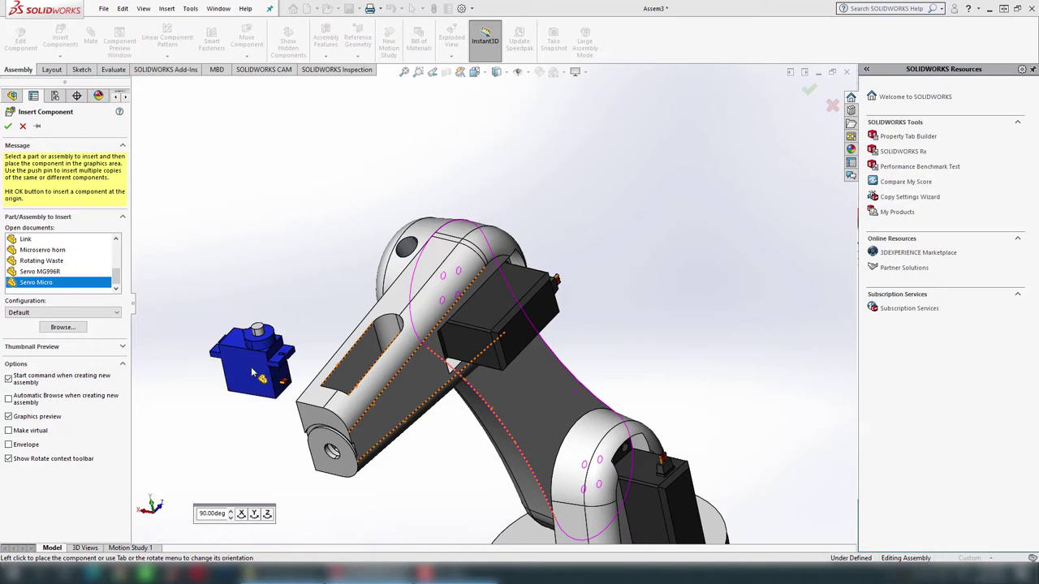
click(268, 516)
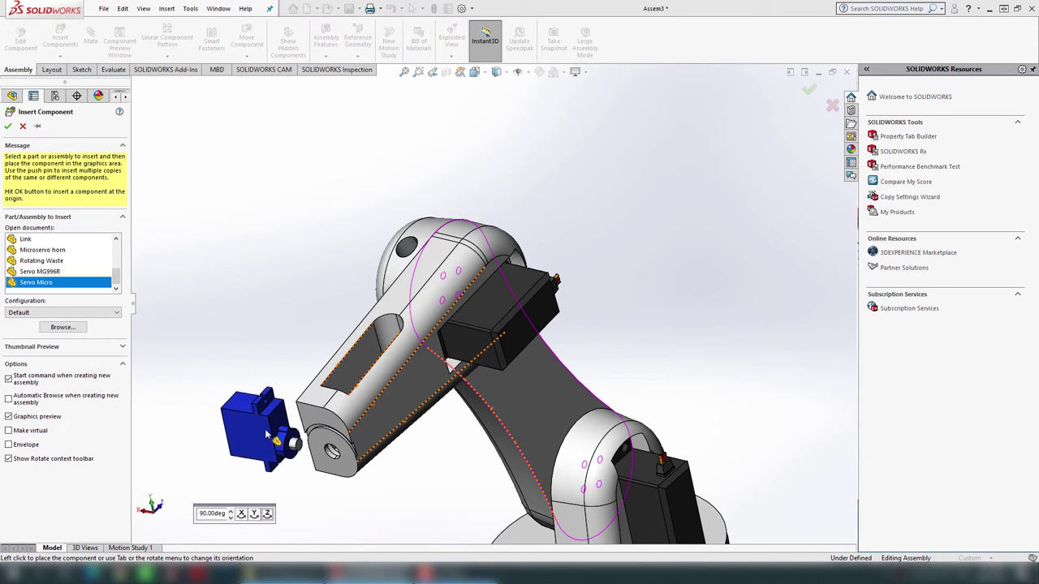
click(254, 515)
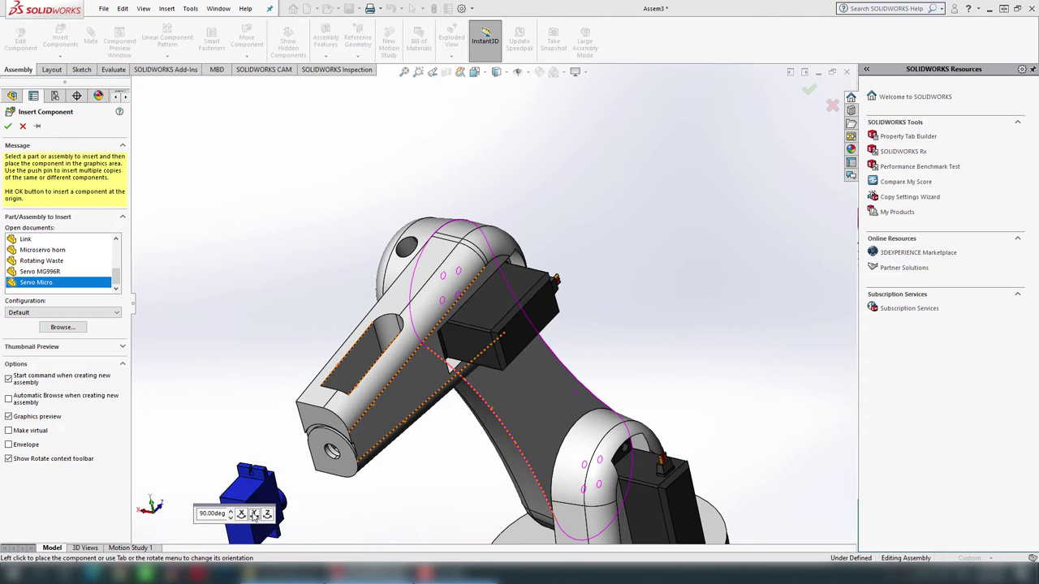
click(254, 514)
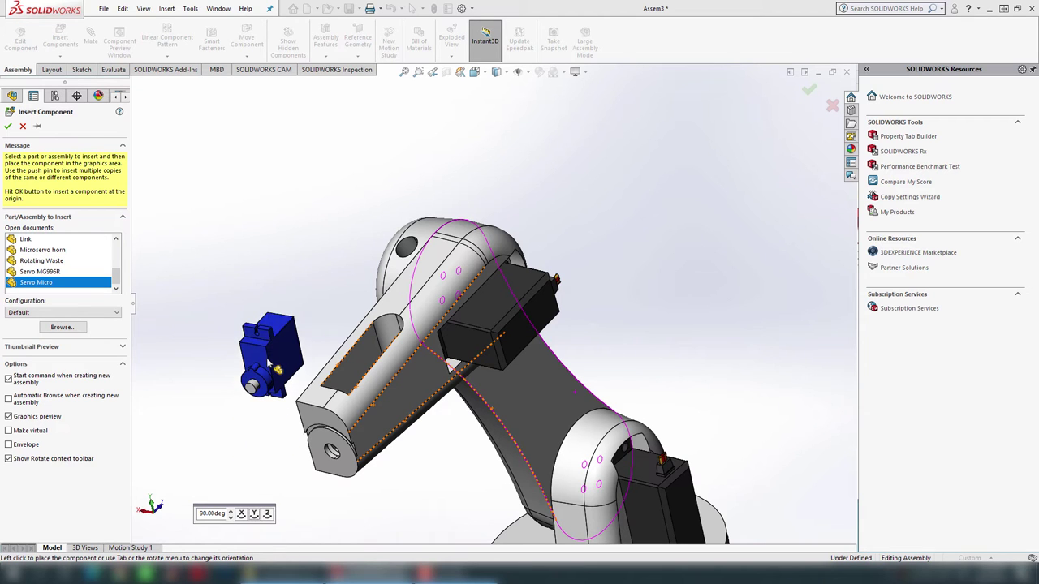
click(266, 357)
- Mate the Servo Micro's top slot face coincident with the face inside Arm 2's slot (Coincident9)
scroll(386, 424, down, 3)
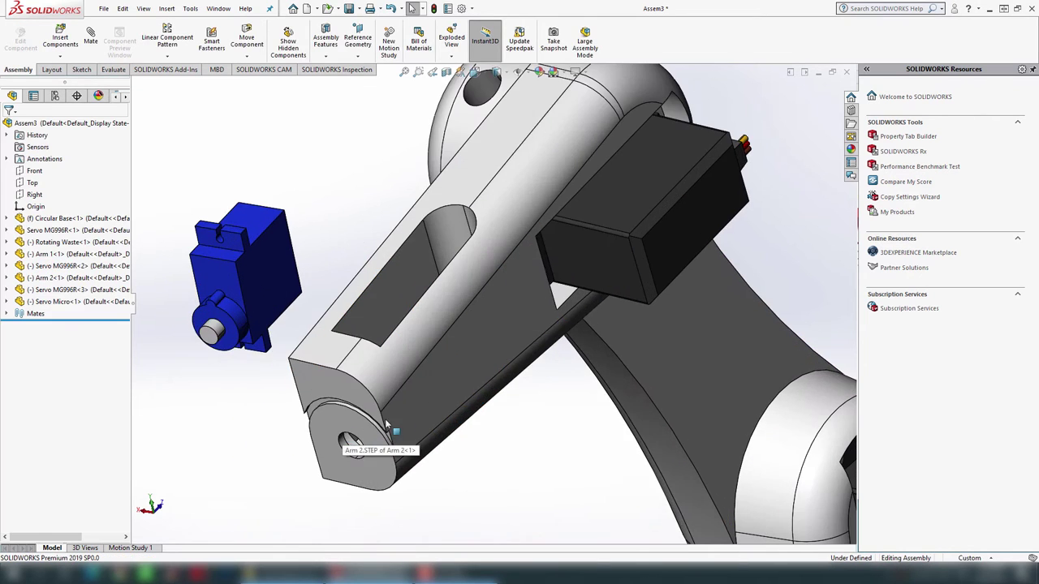
mouse_move(411, 402)
middle_down()
mouse_move(380, 496)
mouse_move(396, 419)
mouse_move(381, 406)
middle_up()
click(251, 227)
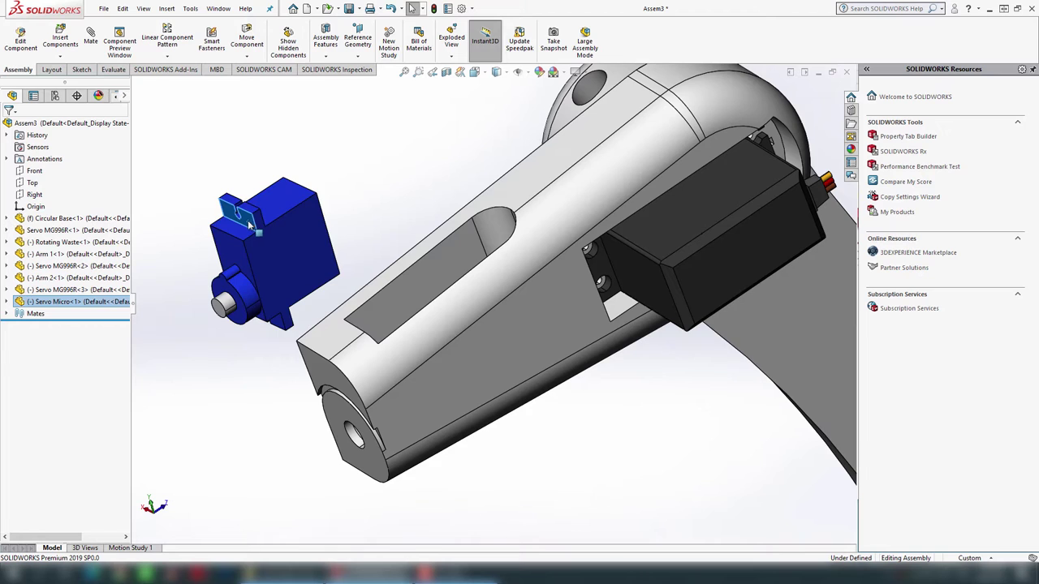
scroll(251, 227, down, 5)
click(344, 254)
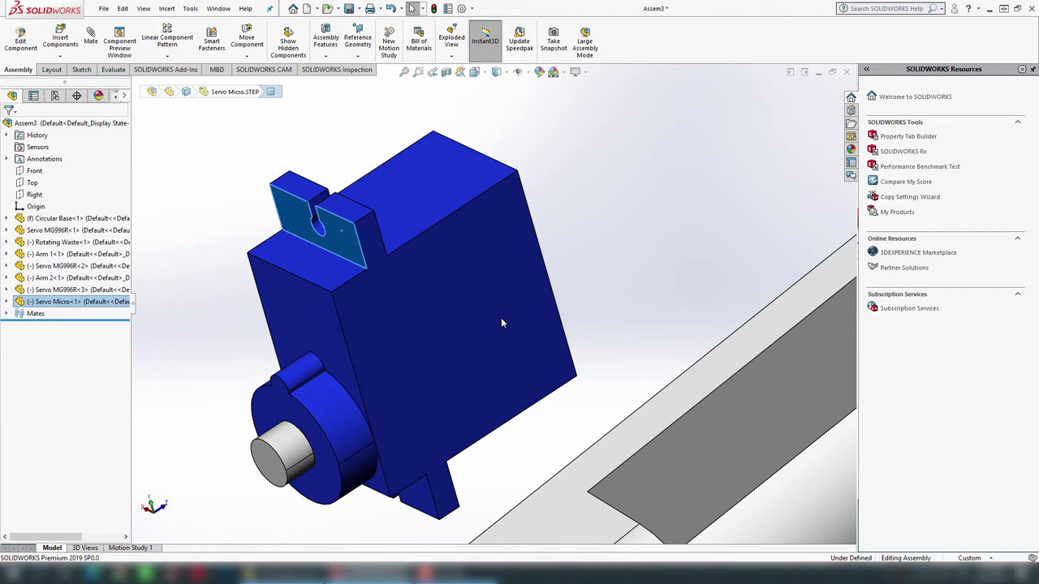
key(m)
mouse_move(501, 319)
middle_down()
mouse_move(524, 496)
mouse_move(529, 487)
middle_up()
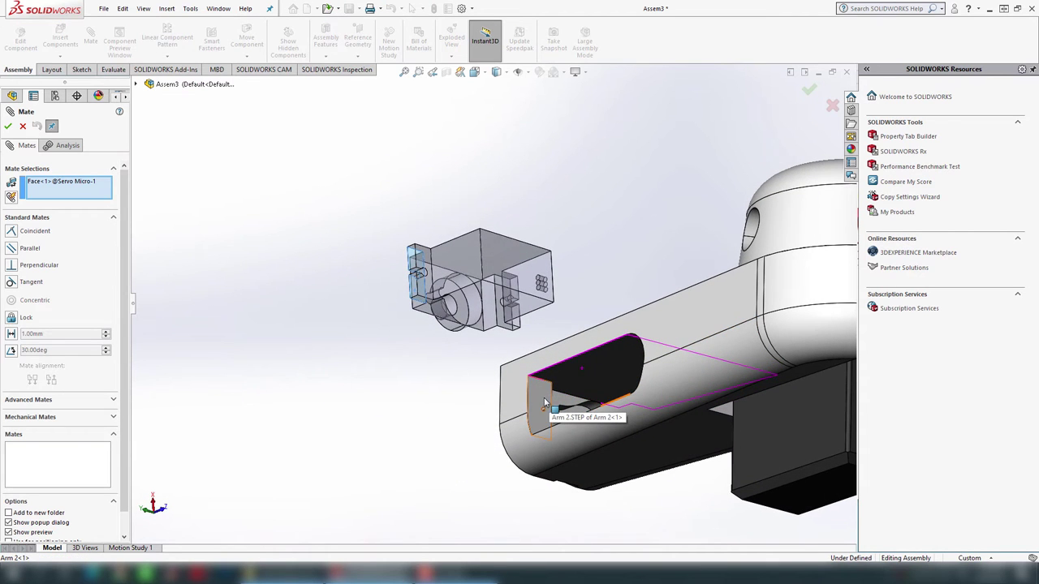
scroll(545, 403, down, 3)
scroll(550, 390, down, 2)
click(512, 354)
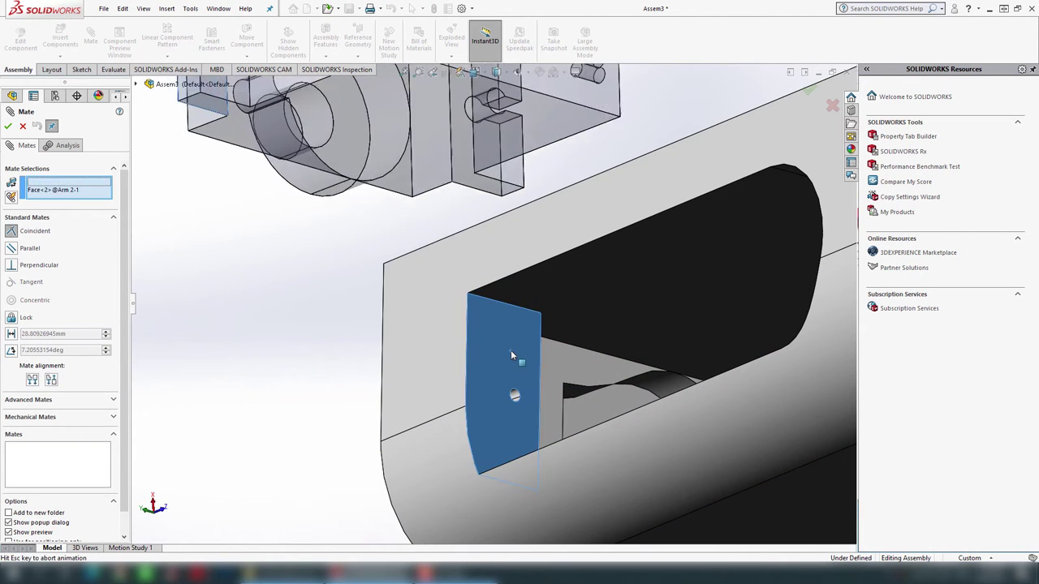
scroll(520, 324, up, 3)
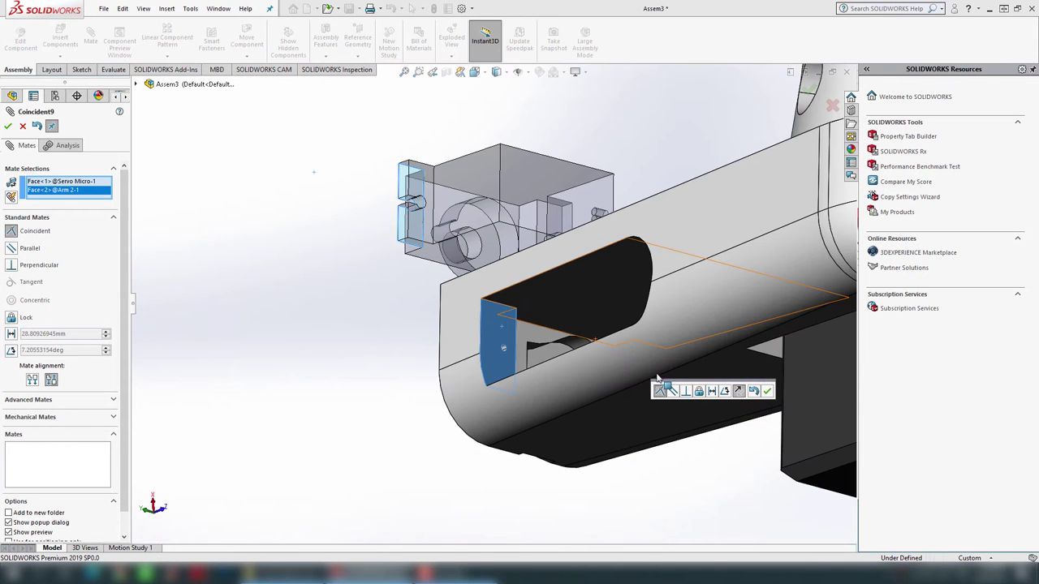
click(768, 393)
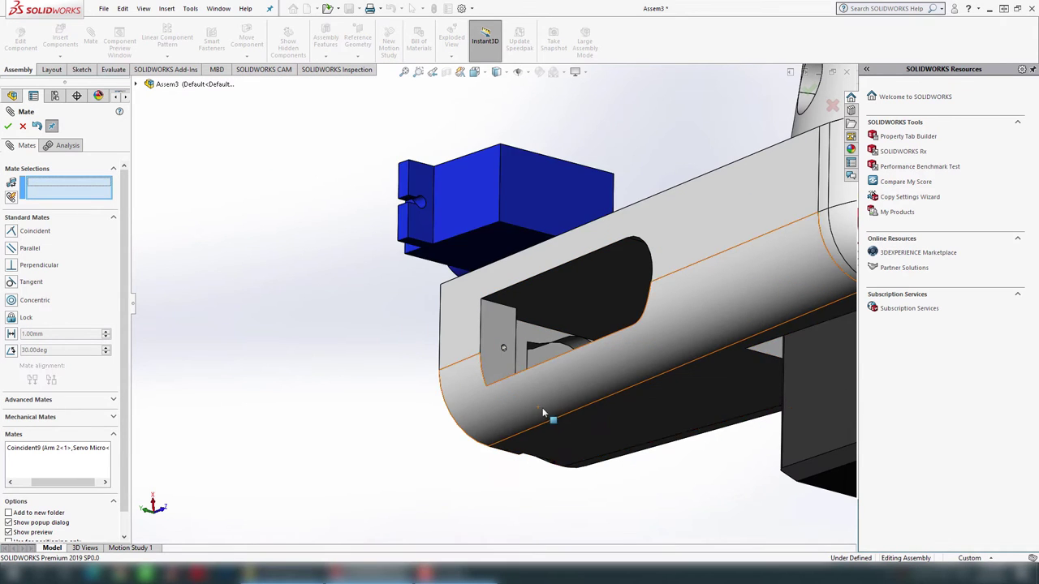
- Make the servo horn's circular edge concentric with Arm 2's hole (Concentric10)
mouse_move(542, 407)
middle_down()
mouse_move(679, 234)
mouse_move(475, 350)
middle_up()
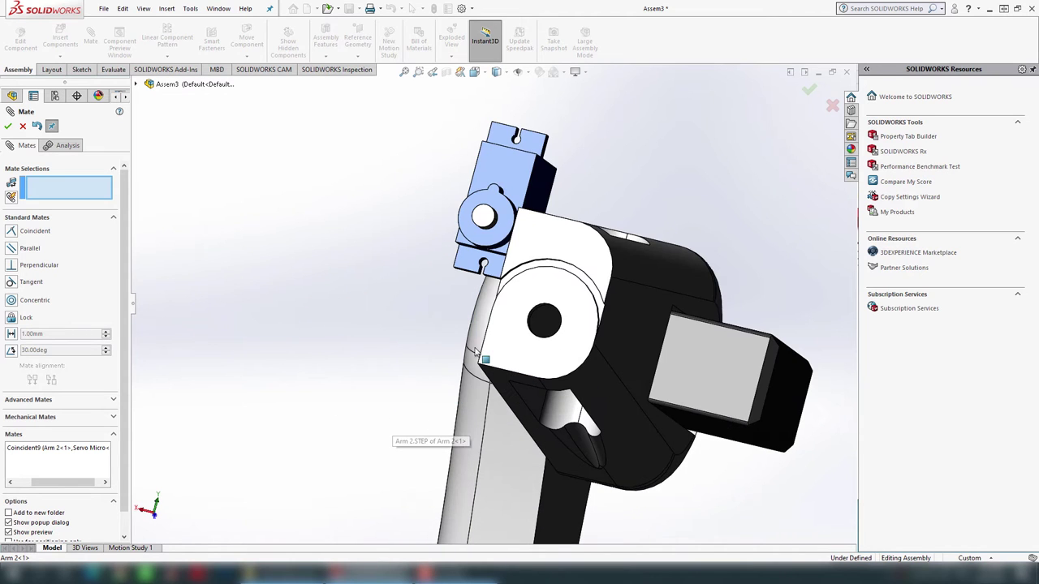
click(492, 225)
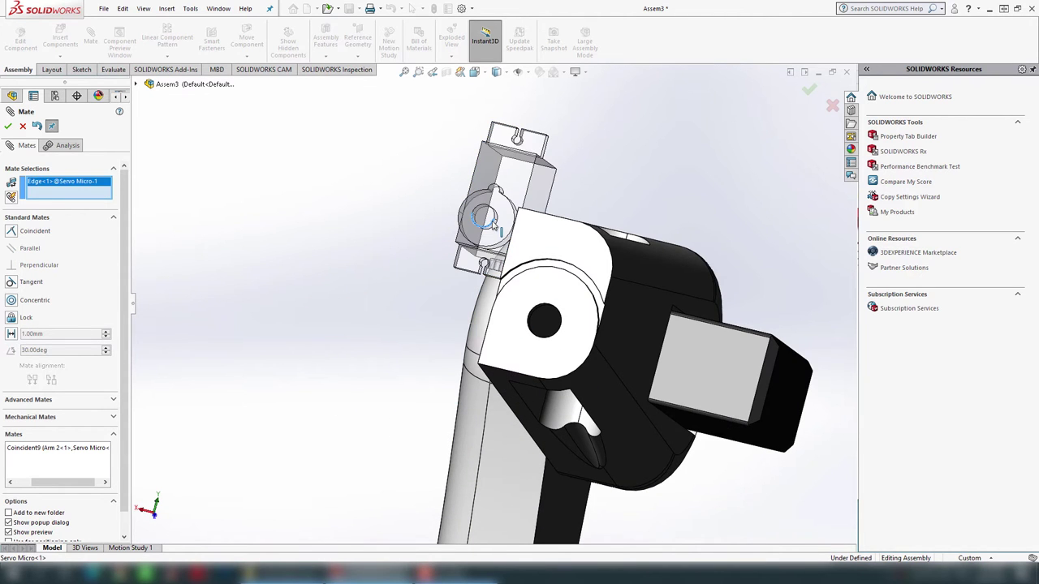
click(561, 318)
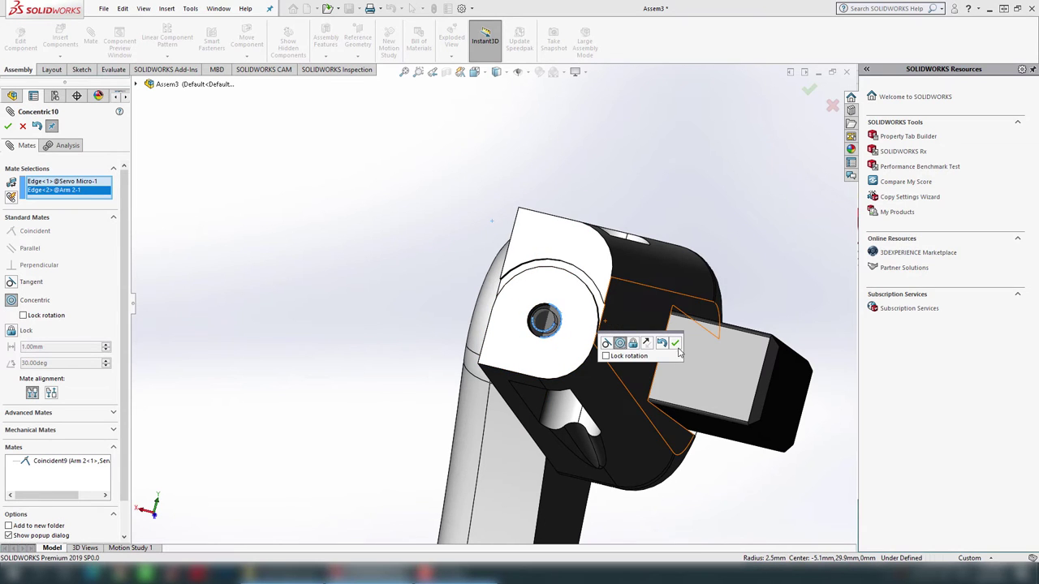
click(677, 346)
scroll(719, 296, up, 2)
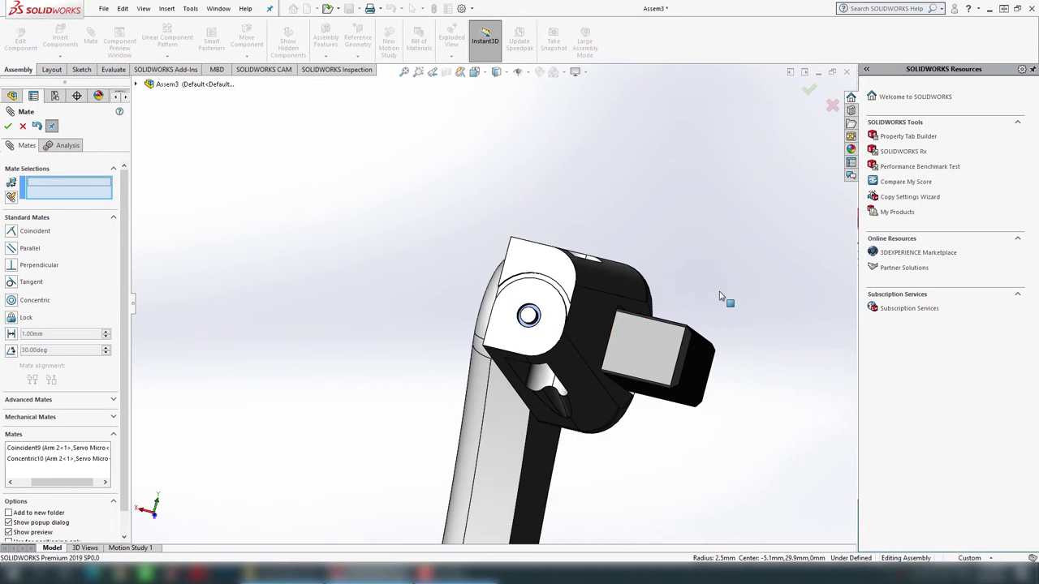
click(809, 90)
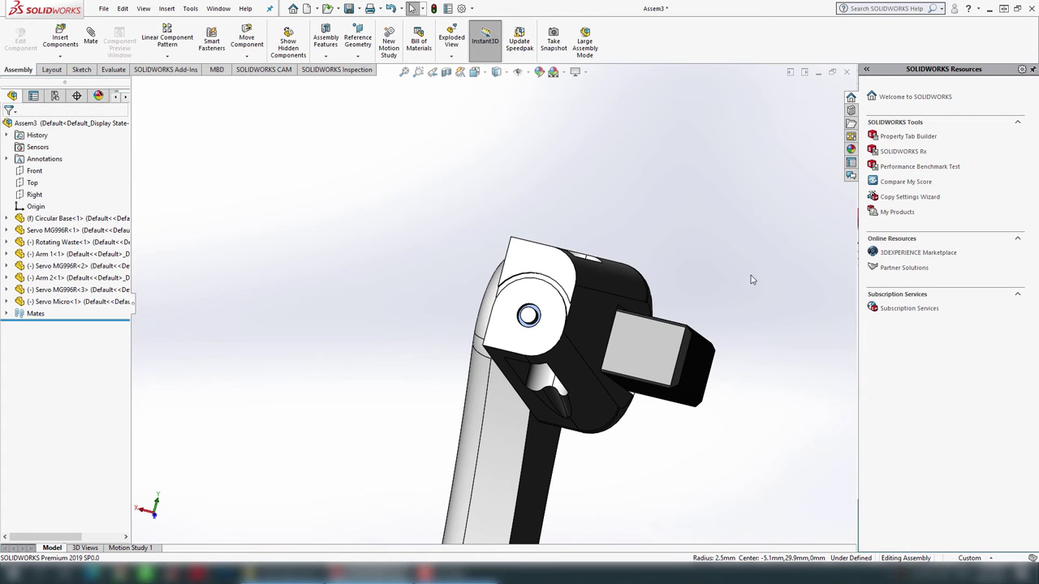
scroll(715, 304, up, 2)
mouse_move(669, 349)
middle_down()
mouse_move(607, 429)
mouse_move(408, 482)
mouse_move(343, 464)
mouse_move(437, 373)
mouse_move(315, 228)
middle_up()
scroll(437, 373, down, 3)
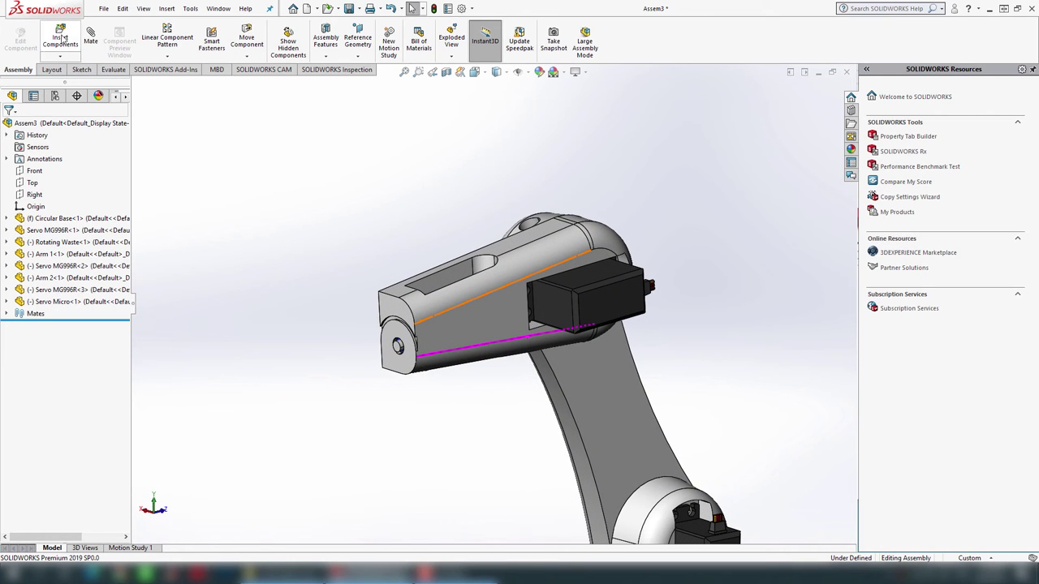
- Insert Arm 3, rotated 90° three times about X and three times about Z, near Arm 2's end
key(i)
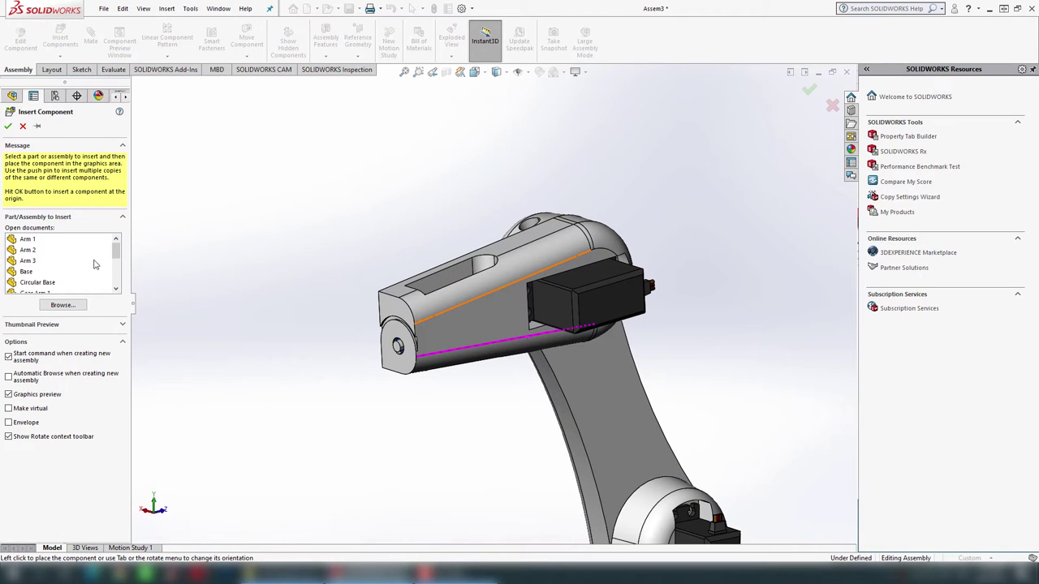
click(27, 261)
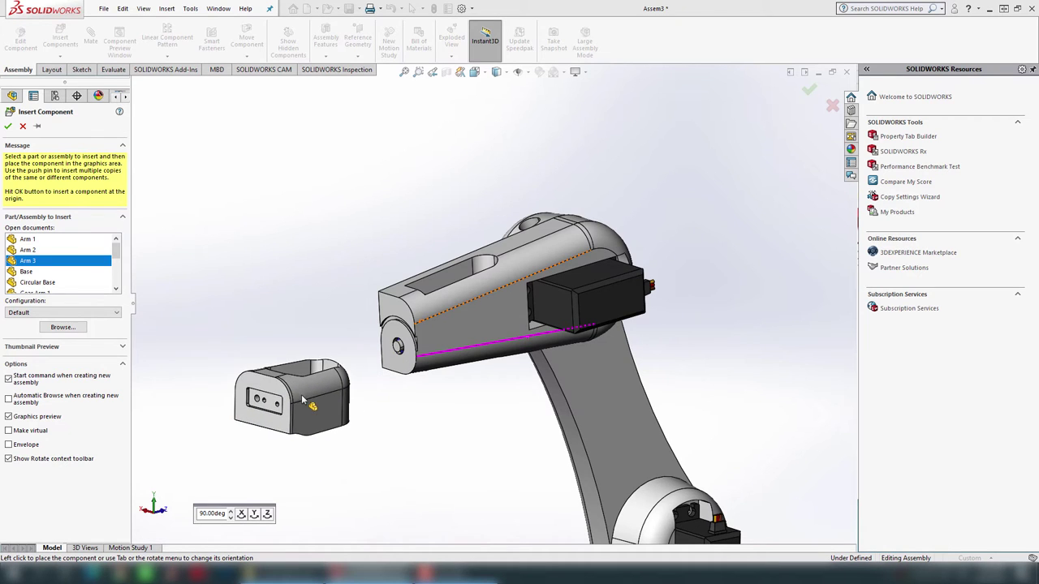
click(242, 515)
click(242, 514)
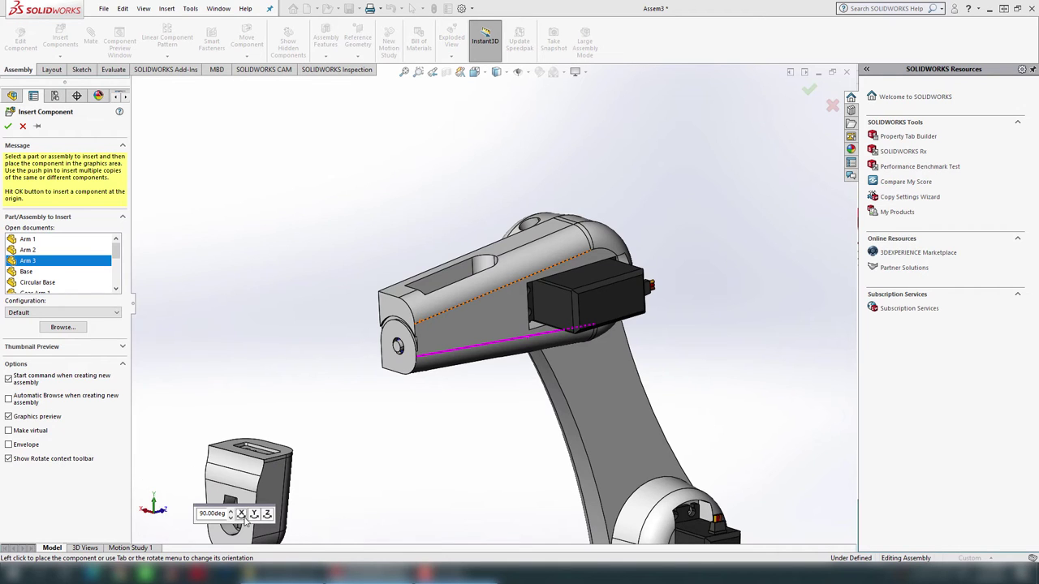
click(242, 515)
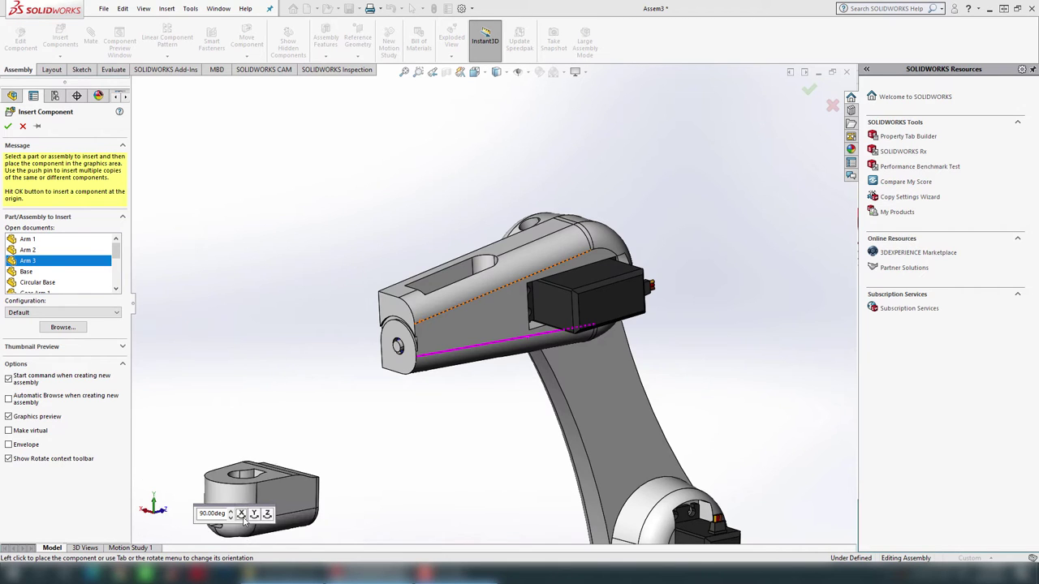
click(267, 514)
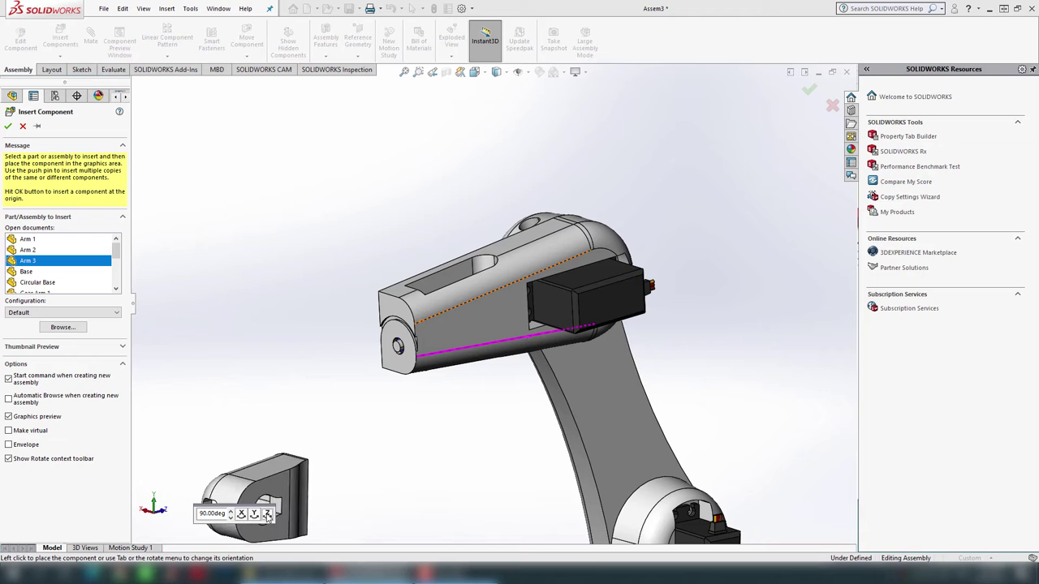
click(267, 515)
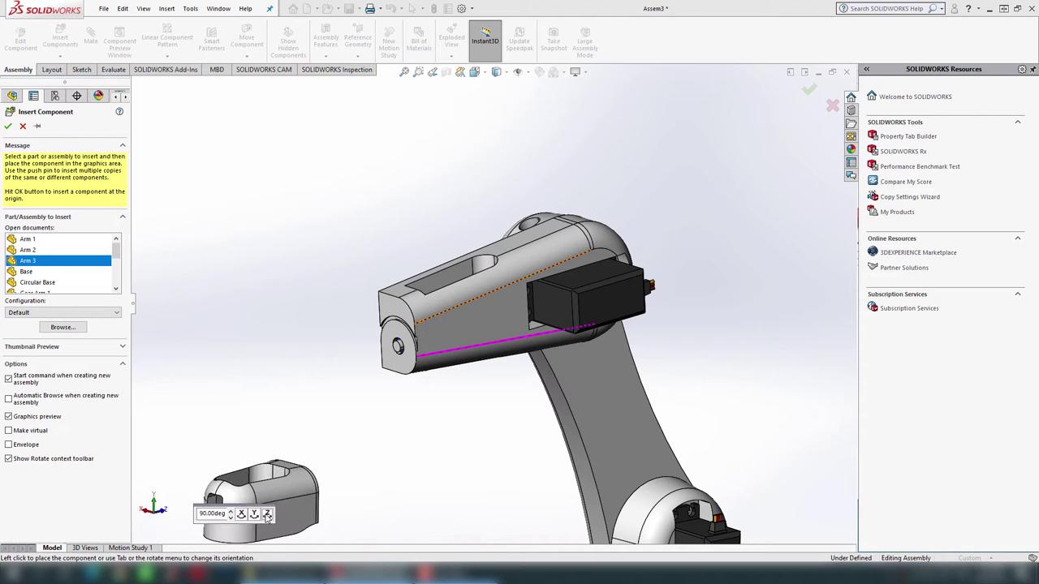
click(267, 514)
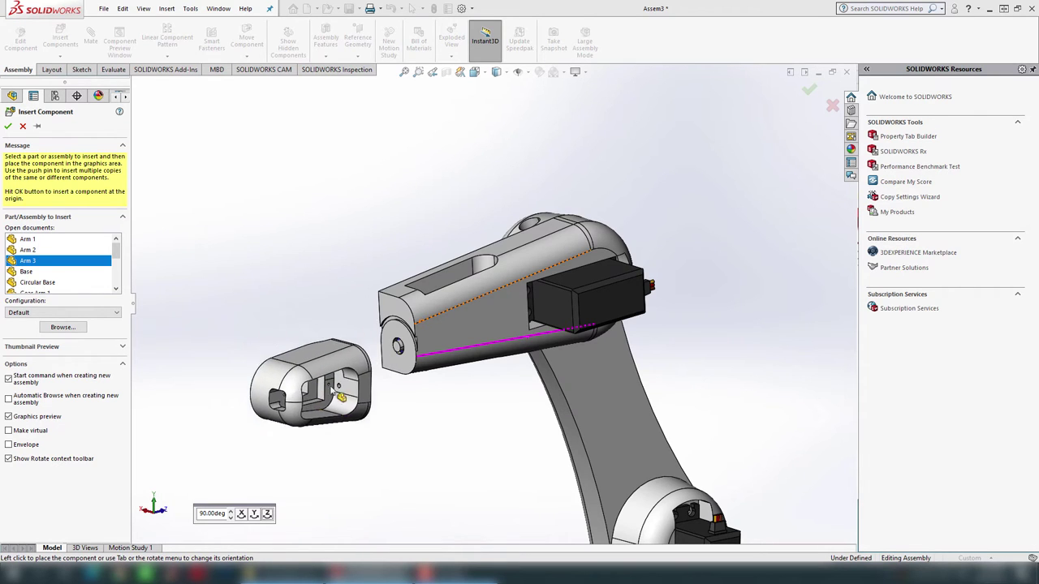
click(349, 361)
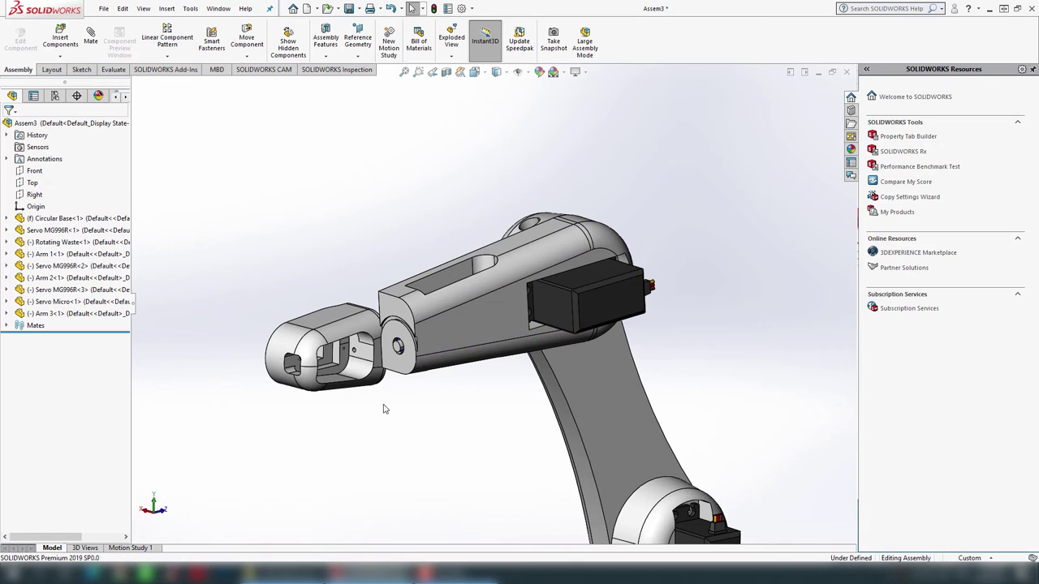
- Inspect the placed Arm 3 and select its flat front face
middle_drag(383, 411, 545, 394)
scroll(442, 393, down, 2)
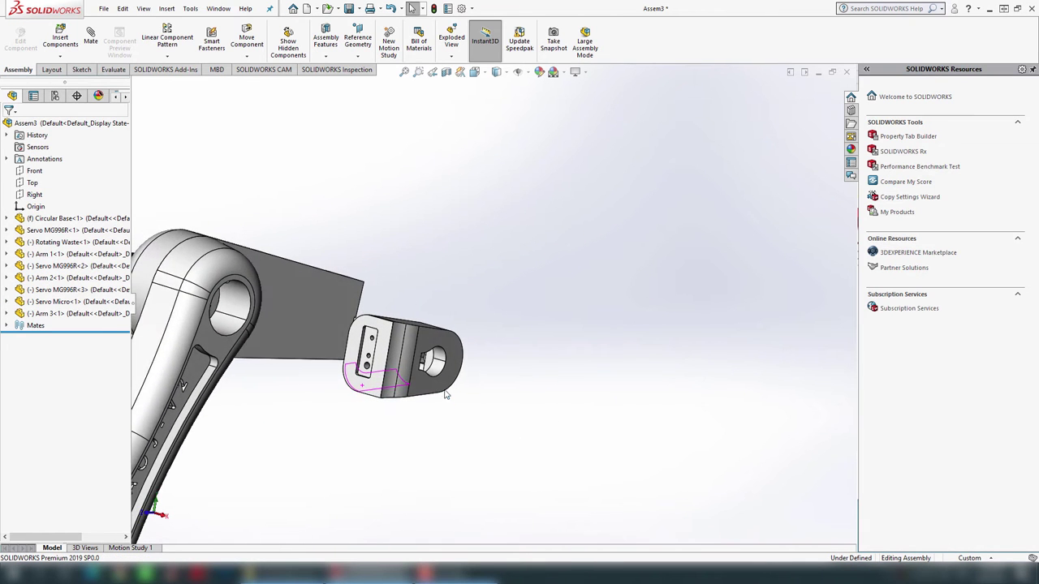
scroll(438, 398, down, 3)
click(349, 236)
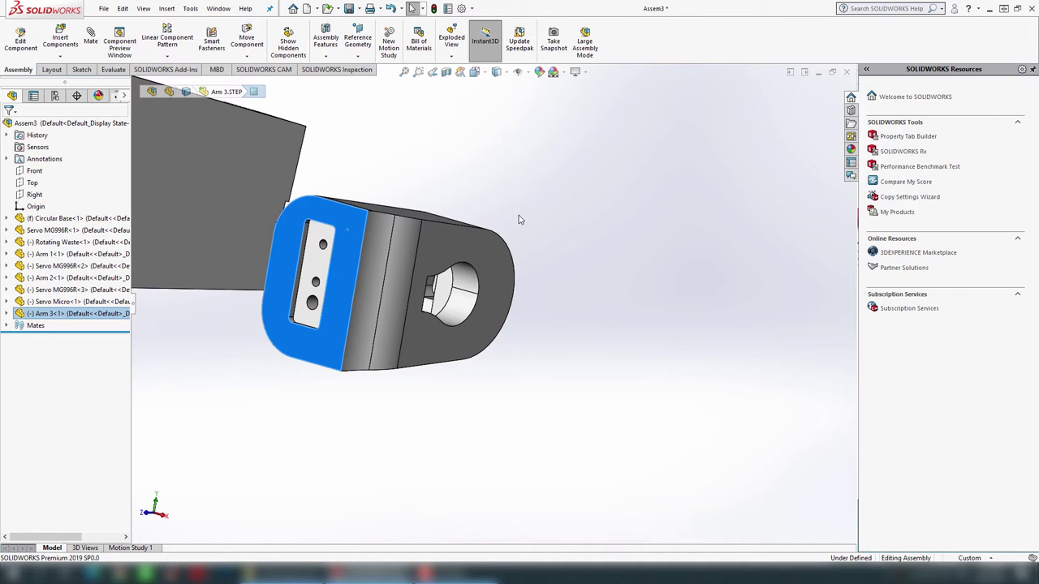
- Mate Arm 3's front face coincident with the matching face on Arm 2 (Coincident10)
key(m)
middle_drag(519, 219, 438, 138)
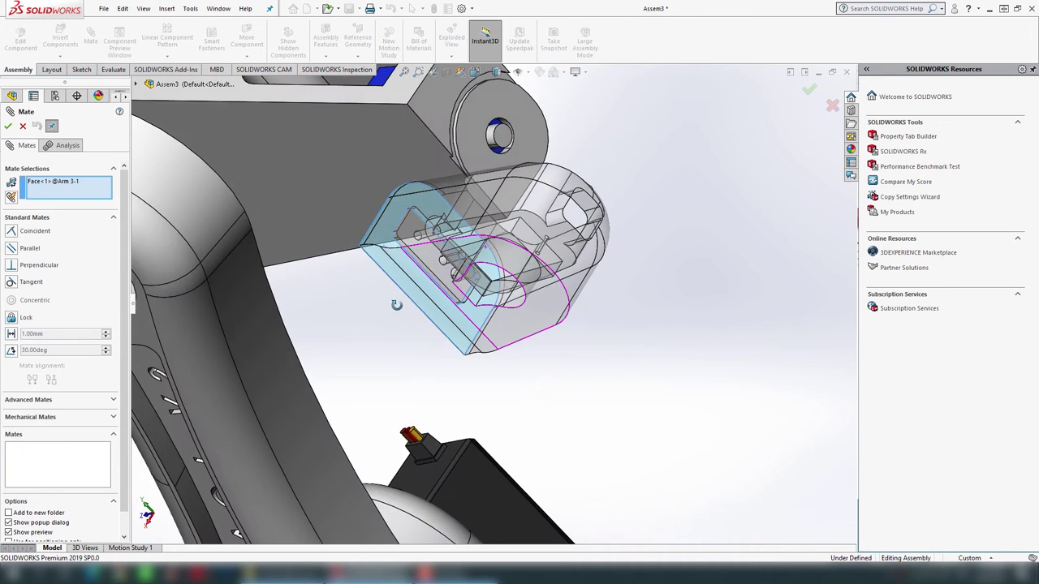
click(439, 116)
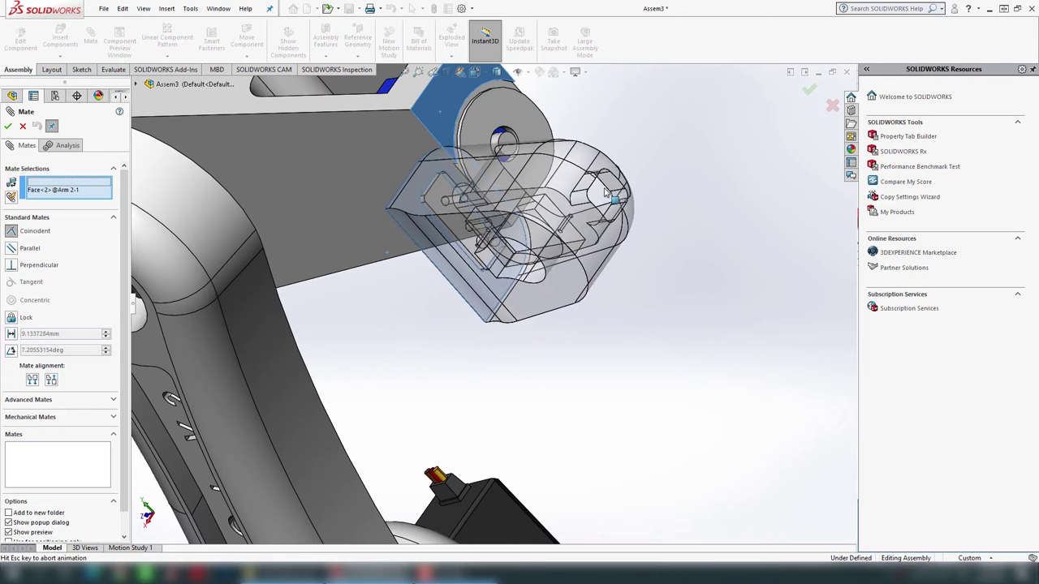
click(726, 176)
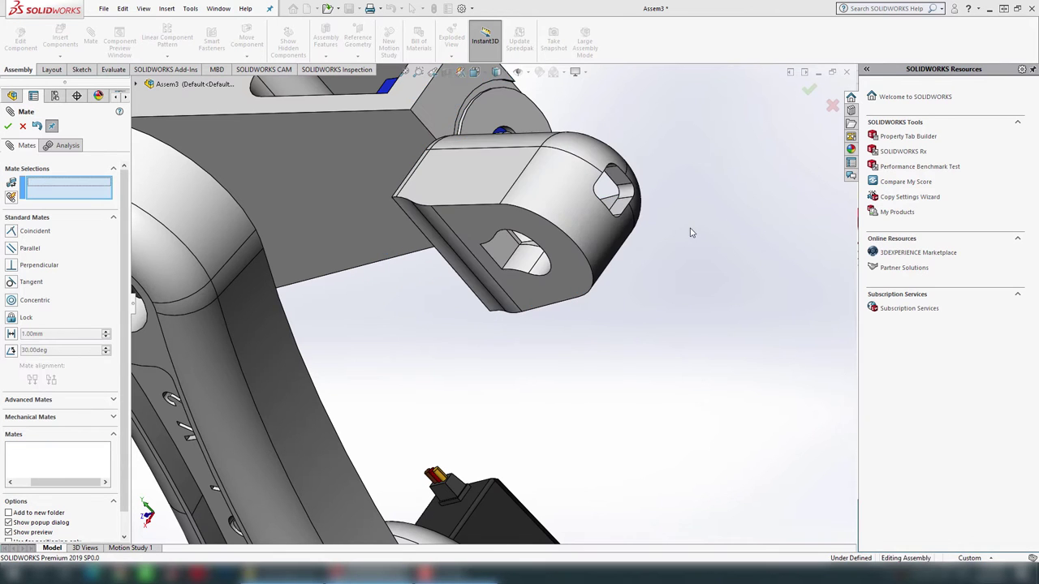
- Make Arm 3's hole edge concentric with the servo's hole edge
mouse_move(679, 248)
middle_down()
mouse_move(540, 173)
mouse_move(466, 268)
mouse_move(485, 290)
mouse_move(668, 255)
mouse_move(691, 271)
middle_up()
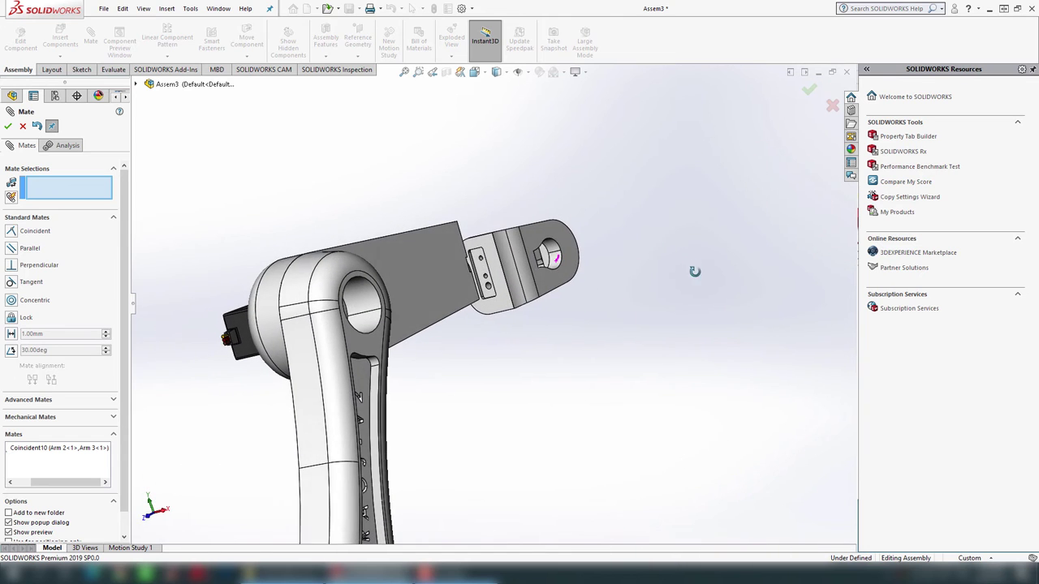
scroll(535, 235, down, 3)
scroll(536, 236, down, 3)
scroll(536, 233, down, 2)
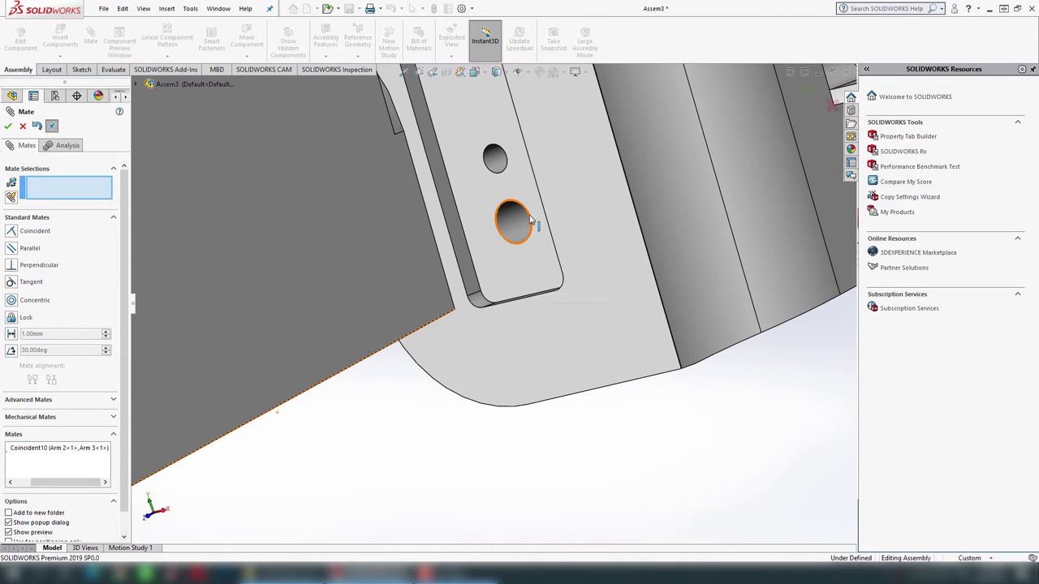
click(529, 219)
scroll(530, 219, up, 5)
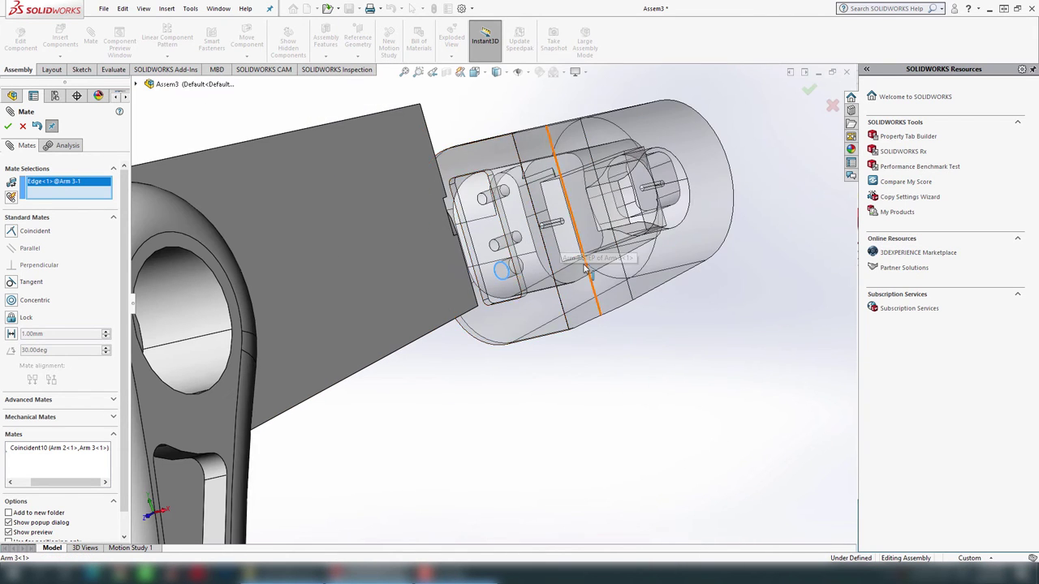
mouse_move(519, 268)
middle_down()
mouse_move(469, 337)
mouse_move(398, 371)
middle_up()
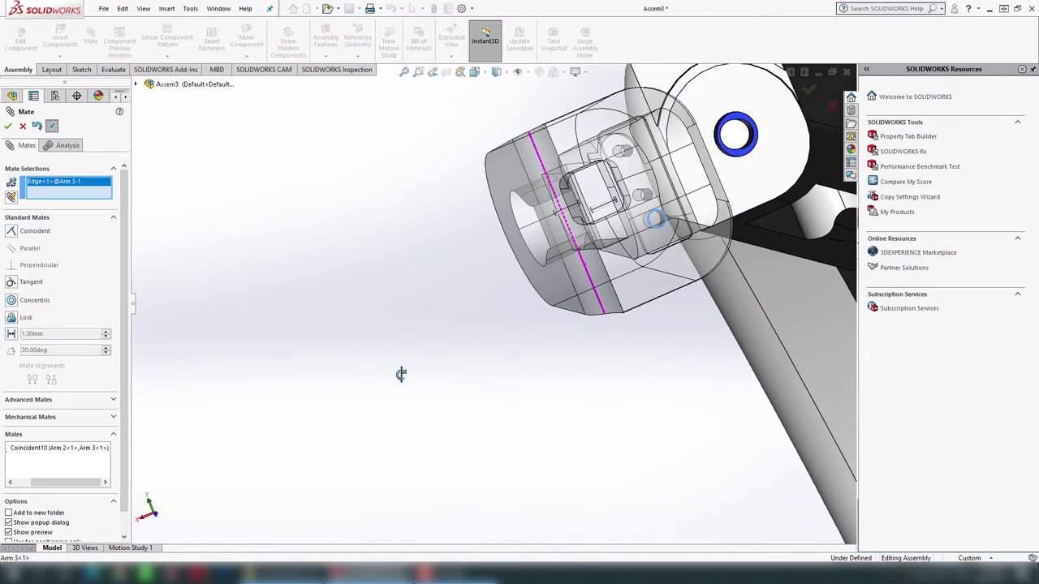
click(748, 132)
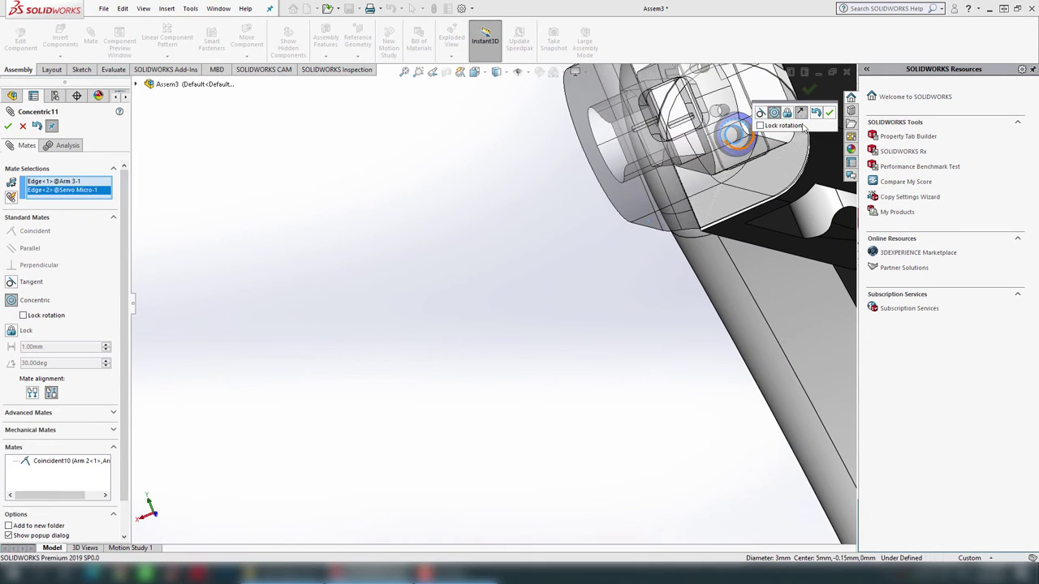
click(833, 115)
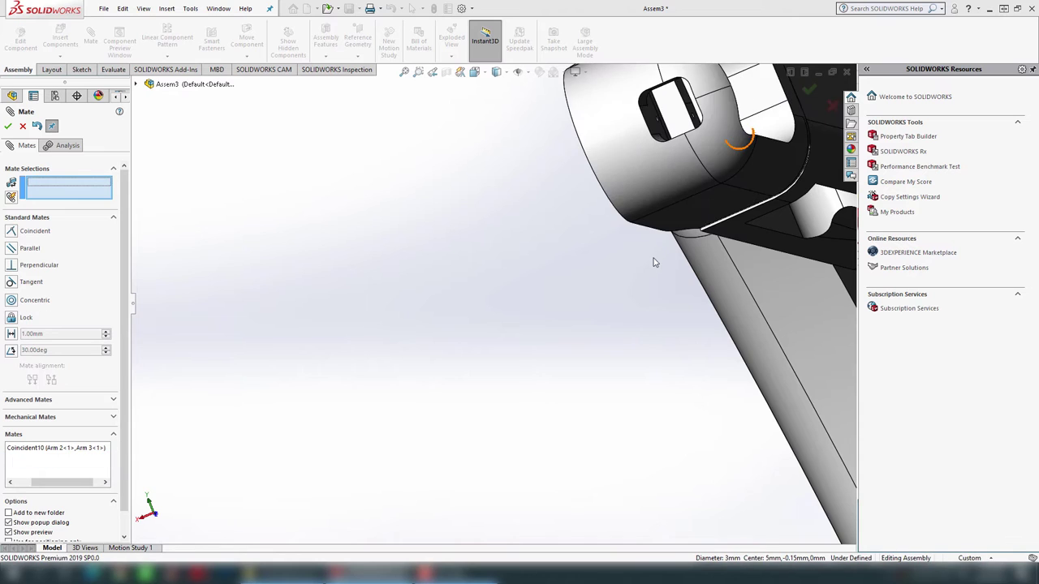
scroll(657, 258, up, 4)
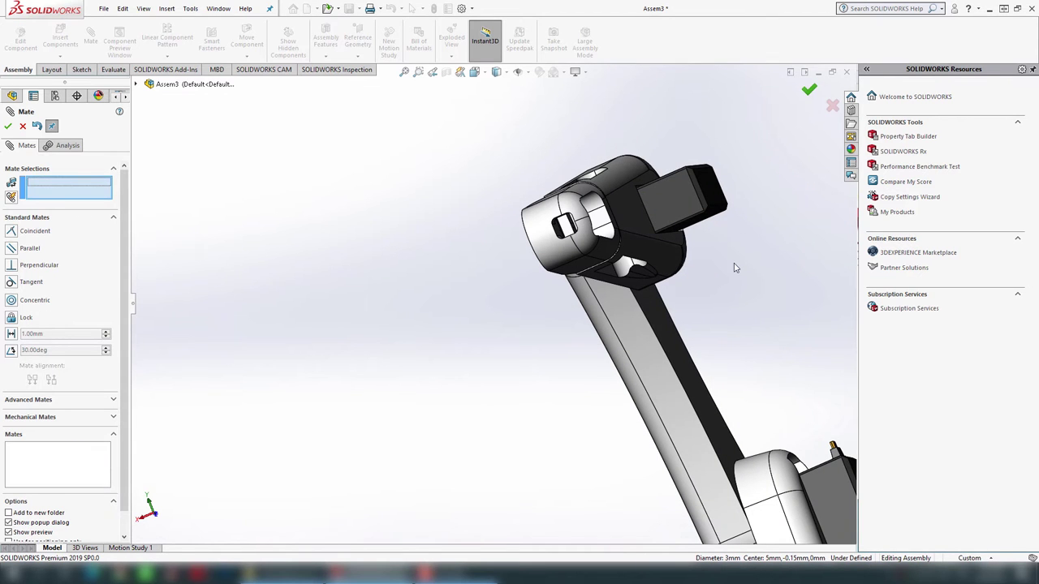
click(808, 92)
- Swing Arm 3 to check how the arm linkage moves
scroll(661, 313, up, 3)
mouse_move(661, 313)
middle_down()
mouse_move(578, 383)
mouse_move(558, 362)
middle_up()
scroll(546, 350, down, 3)
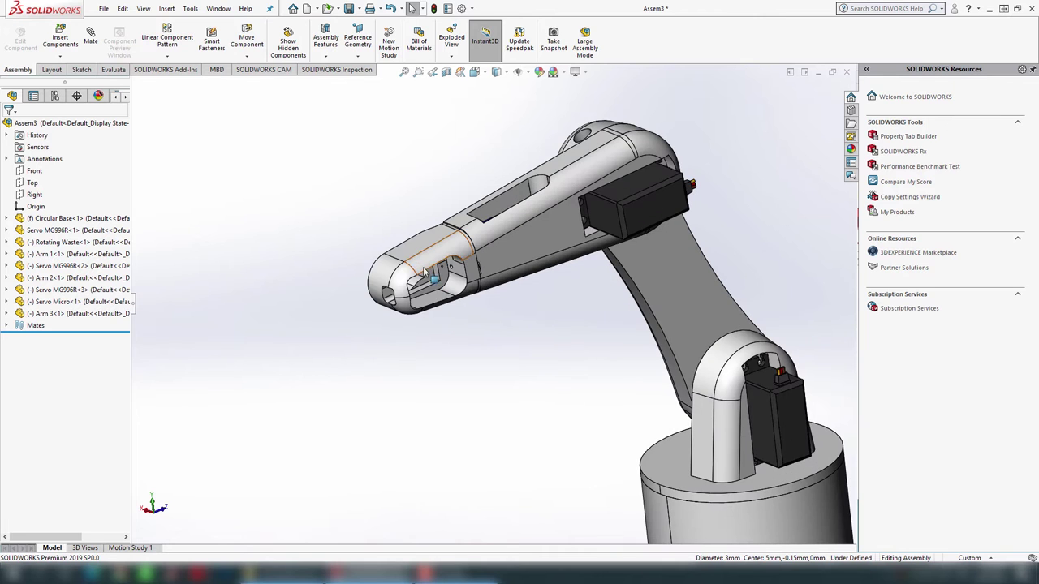
drag(424, 272, 430, 258)
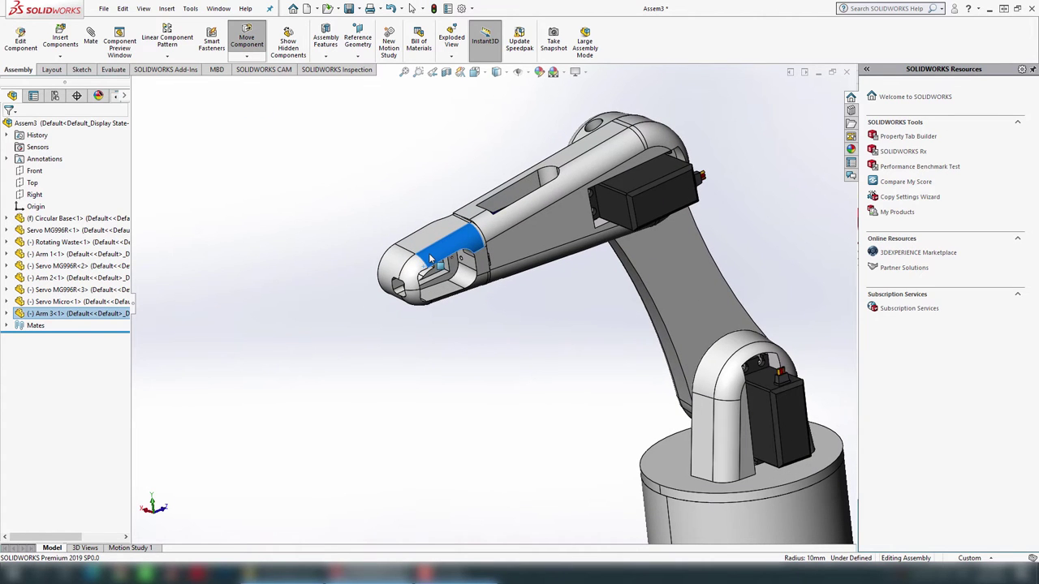
key(Escape)
scroll(568, 295, down, 3)
scroll(572, 305, up, 3)
scroll(614, 378, down, 2)
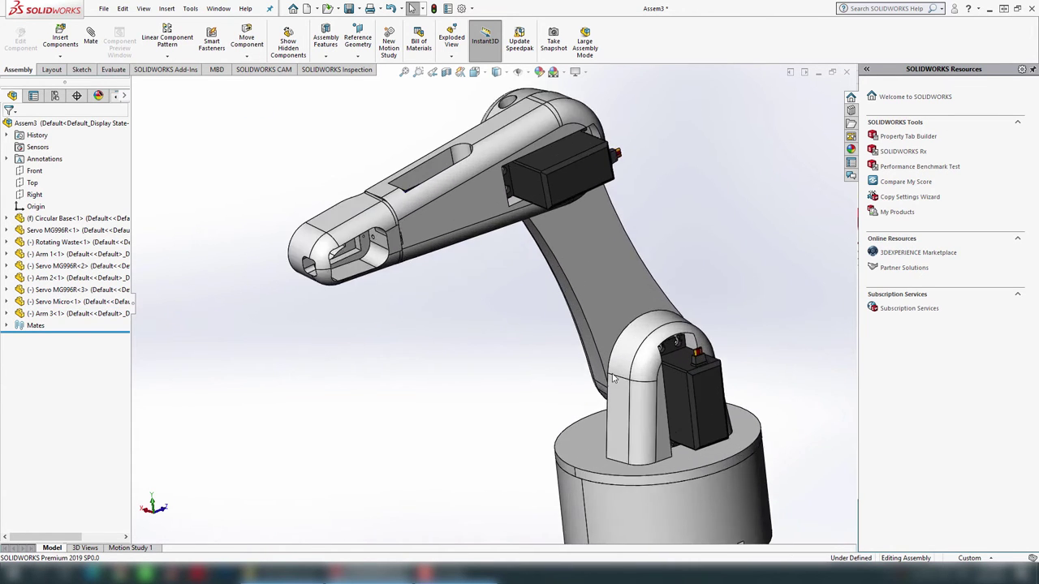
scroll(613, 377, down, 1)
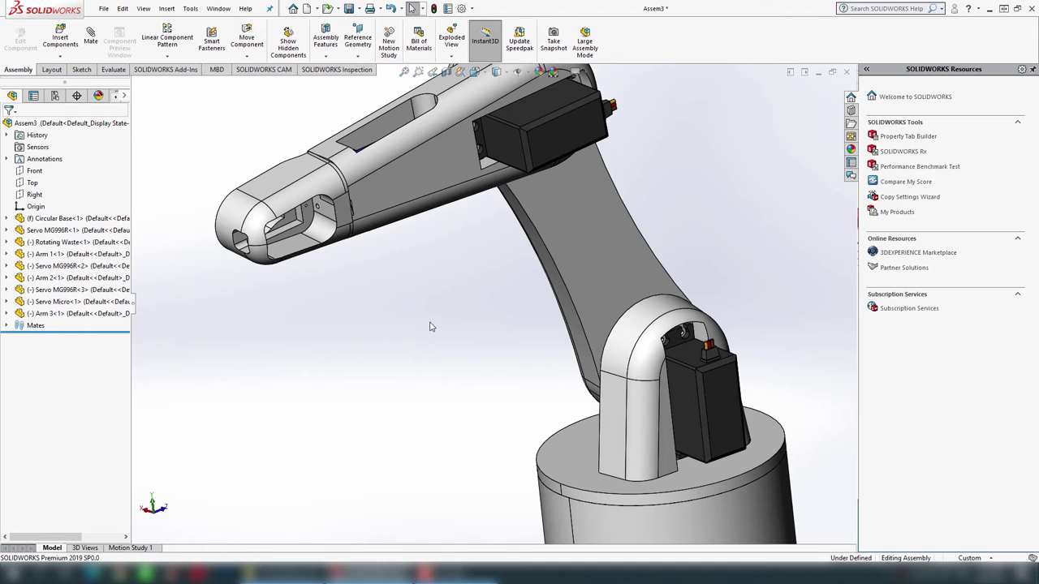
- Insert the Base part, turned 90°, and set it loose below the robot arm
click(61, 38)
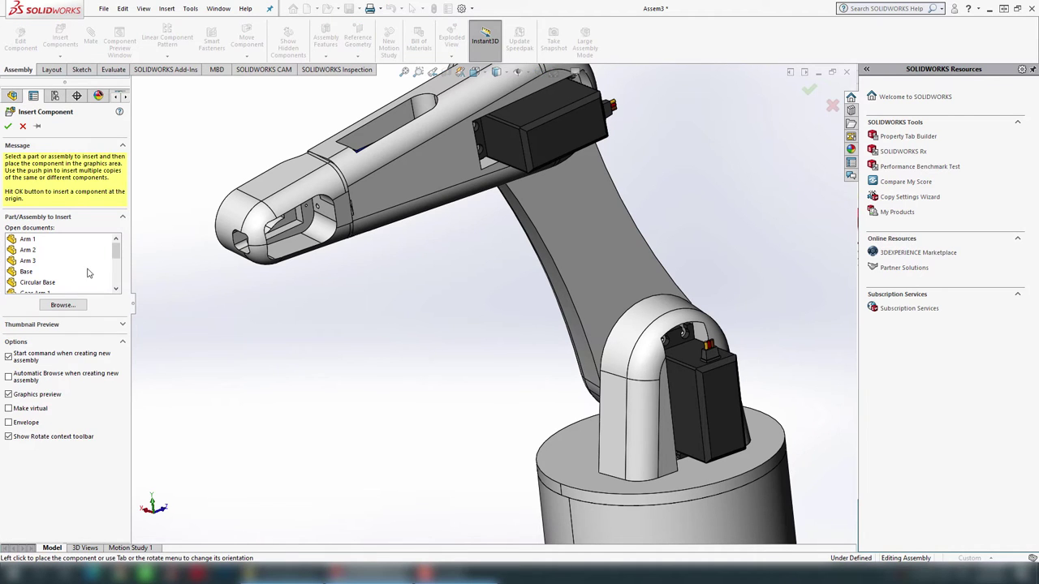
click(26, 272)
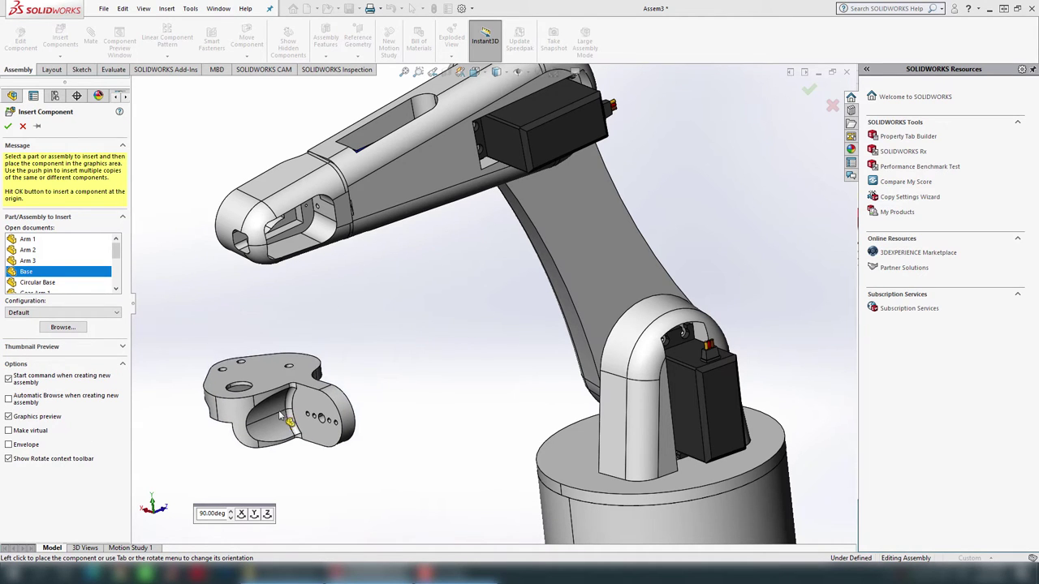
click(254, 515)
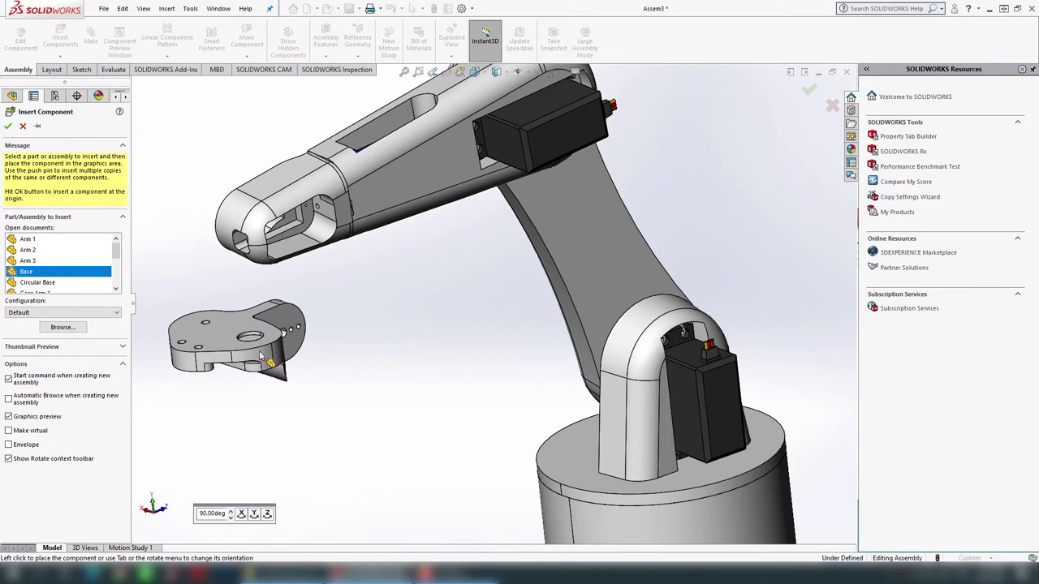
click(349, 345)
mouse_move(349, 344)
middle_down()
mouse_move(411, 347)
mouse_move(316, 416)
mouse_move(317, 465)
middle_up()
scroll(299, 436, up, 3)
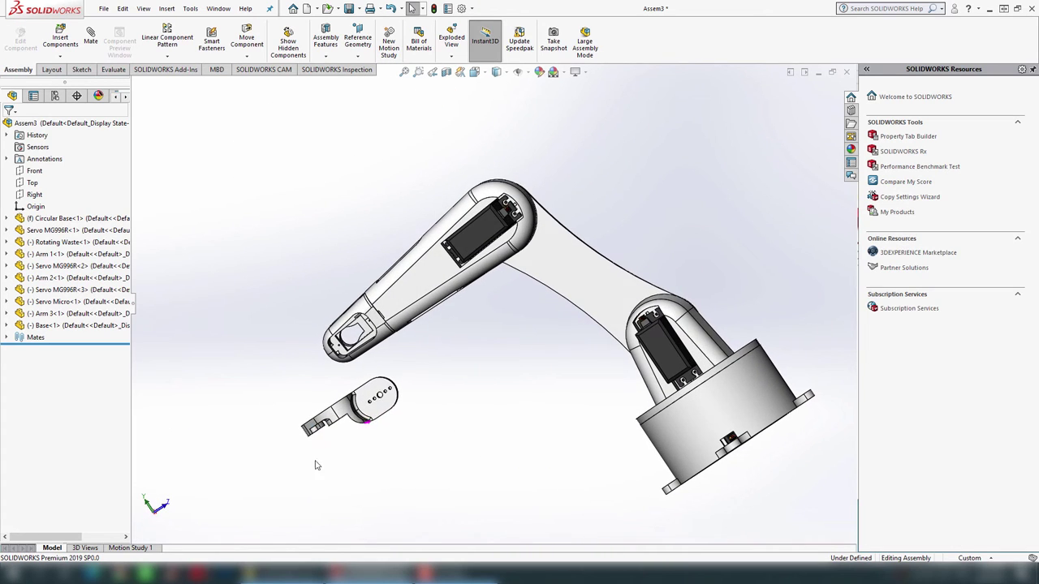
scroll(385, 410, down, 3)
- Mate a Base face coincident with the matching face on Arm 3 (Coincident11)
click(410, 380)
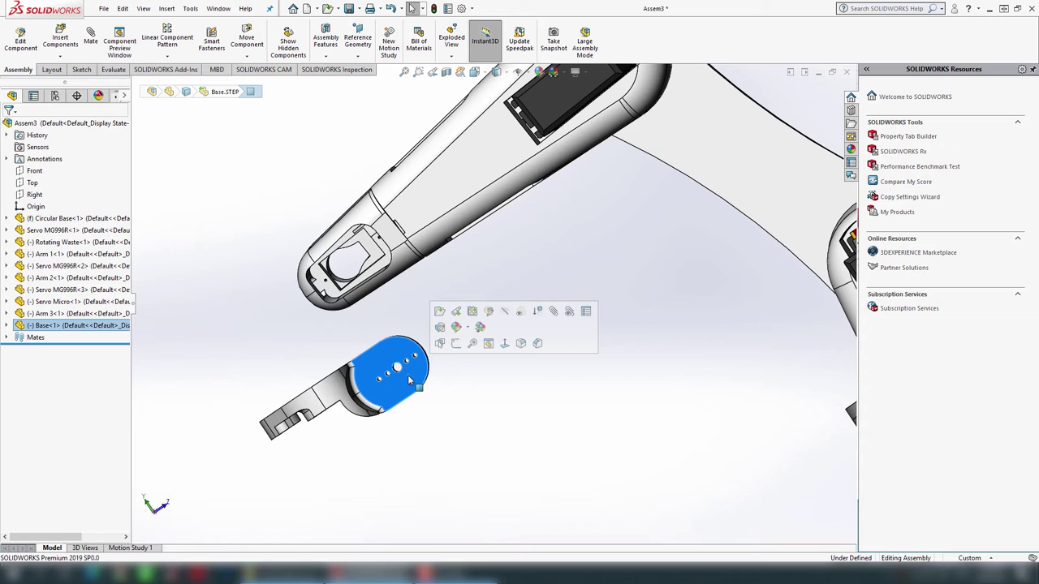
click(555, 313)
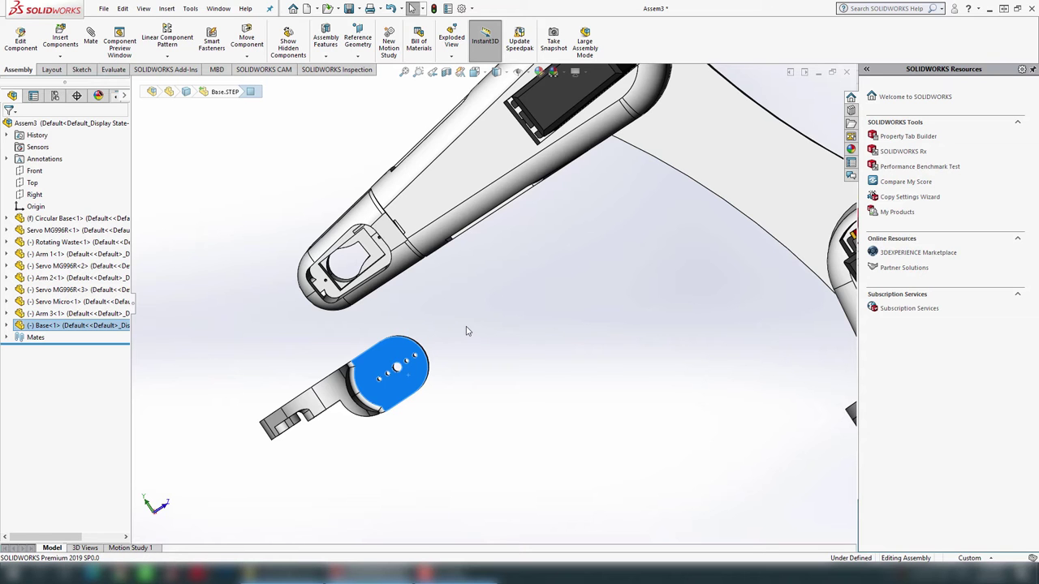
mouse_move(467, 331)
middle_down()
mouse_move(598, 316)
mouse_move(637, 331)
middle_up()
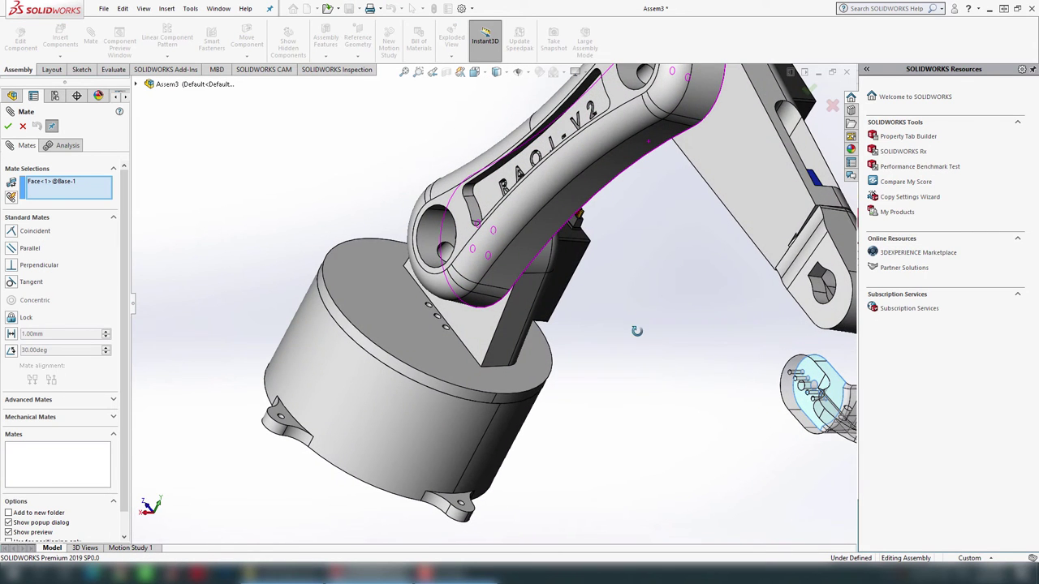
click(834, 317)
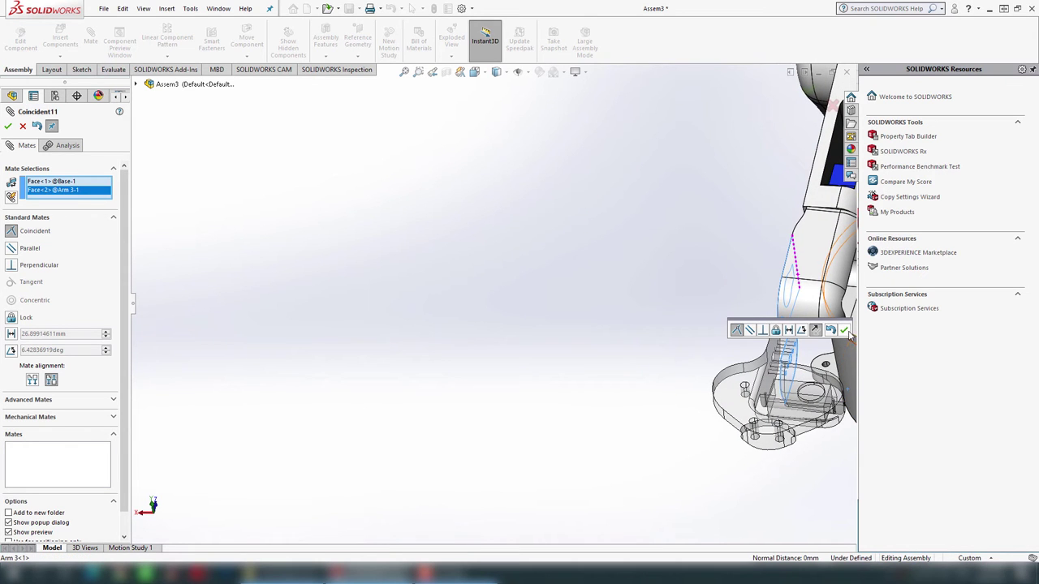
click(844, 330)
- Make the Base's hole edge concentric with Arm 3's hole edge (Concentric12)
scroll(707, 344, up, 3)
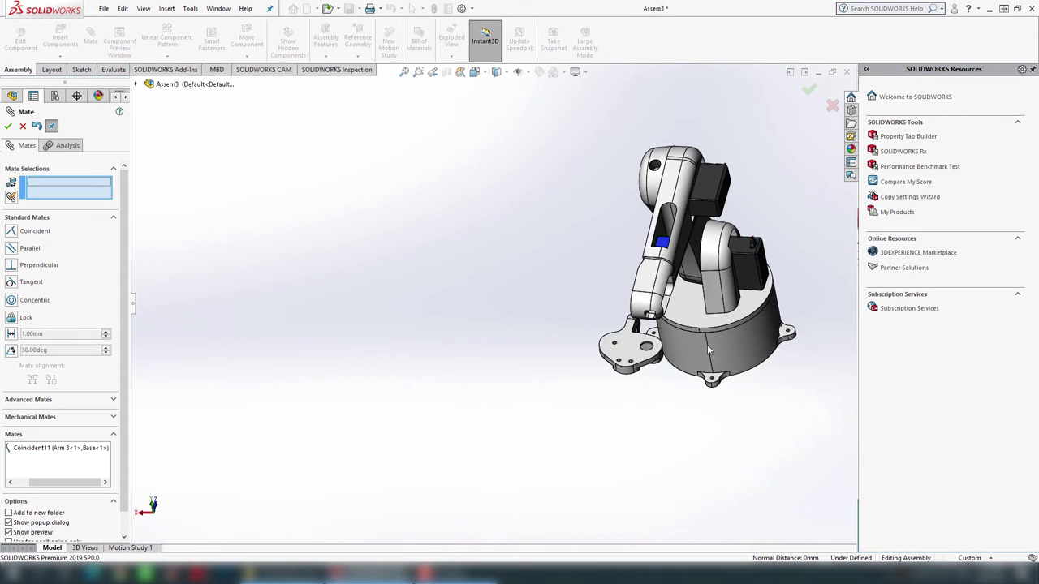
middle_drag(707, 344, 617, 325)
scroll(607, 323, down, 4)
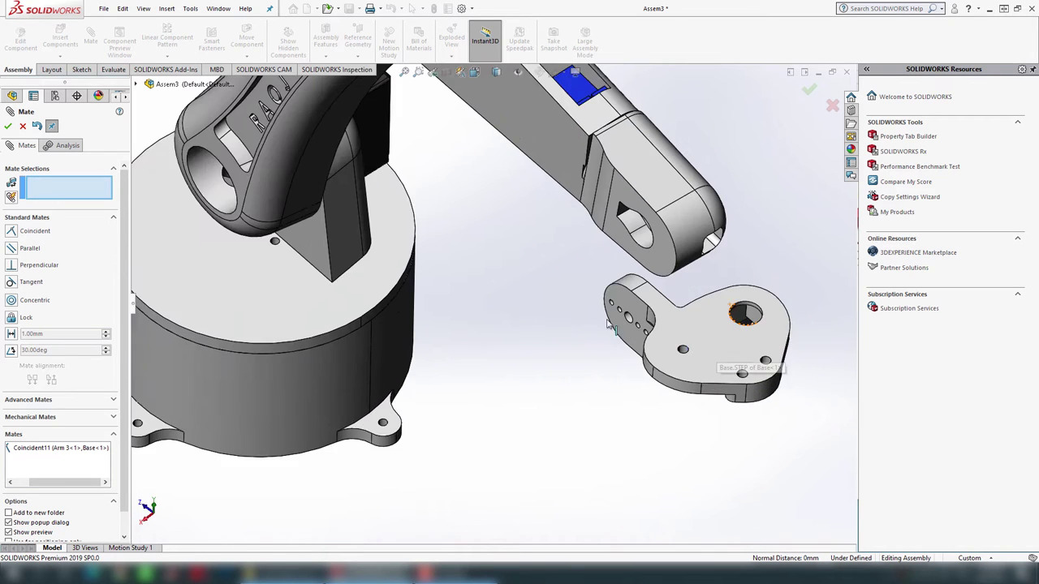
scroll(609, 324, down, 2)
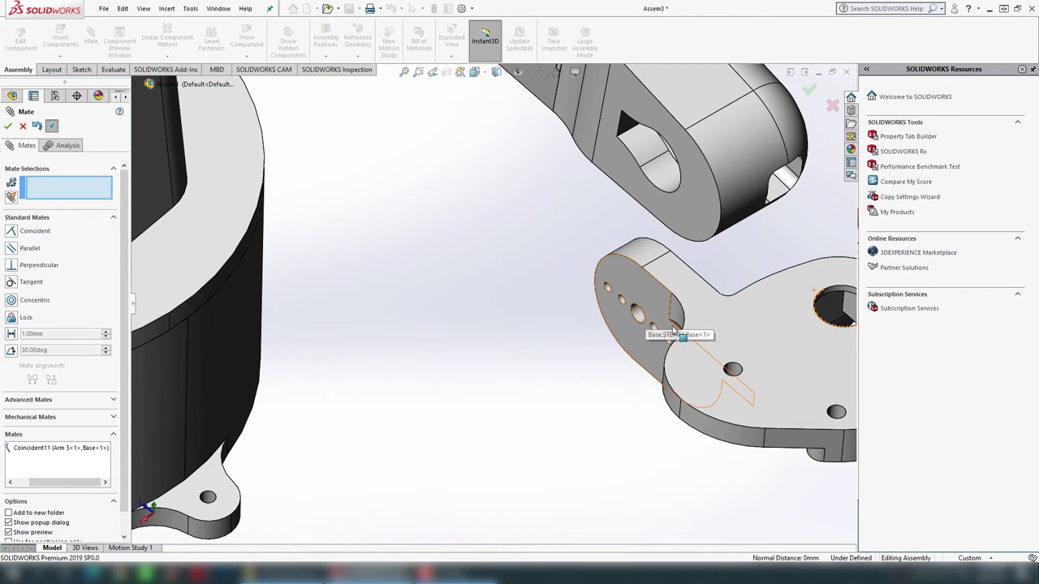
middle_drag(649, 321, 645, 341)
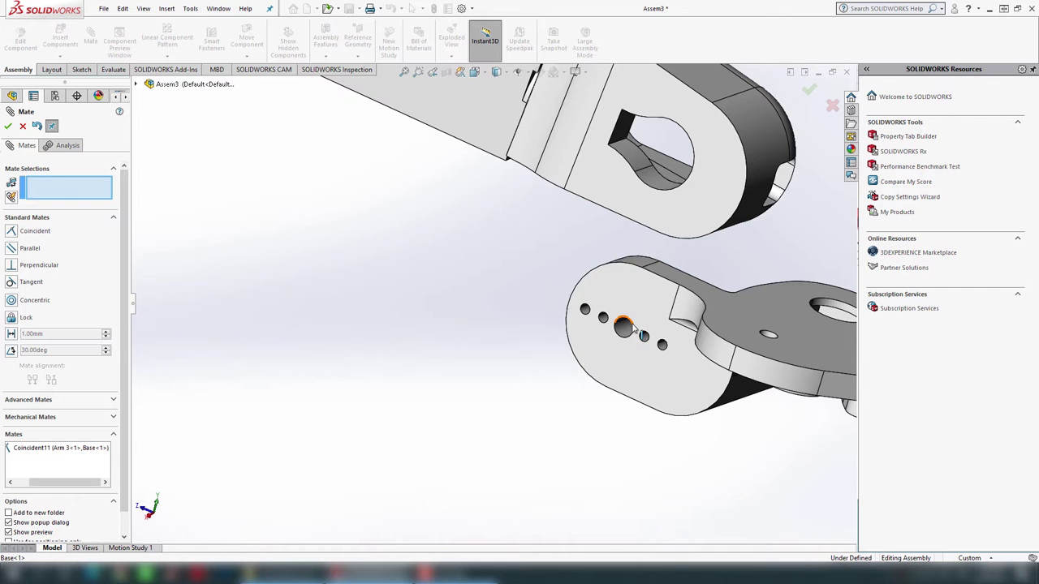
click(632, 326)
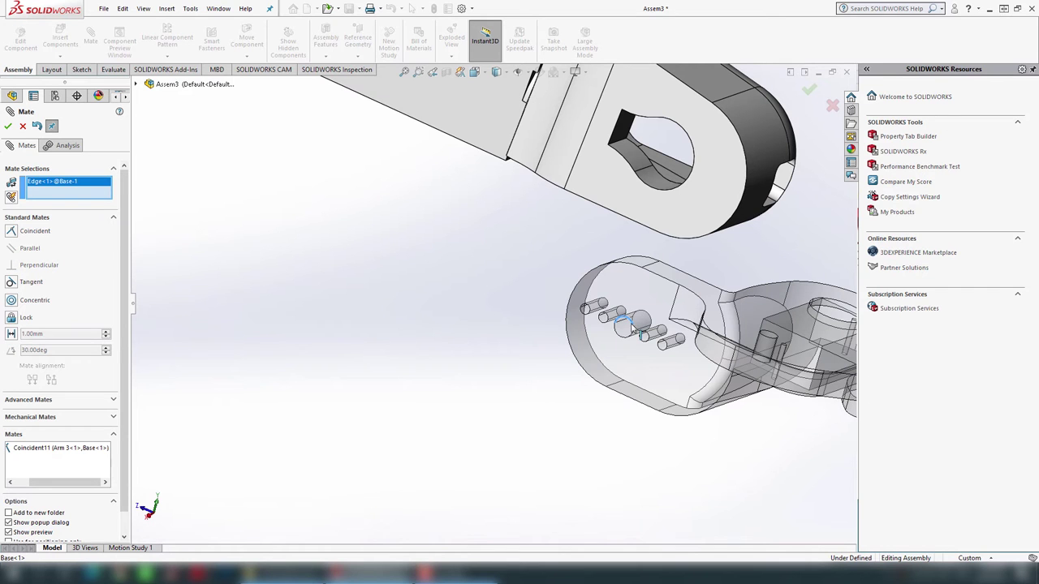
click(694, 154)
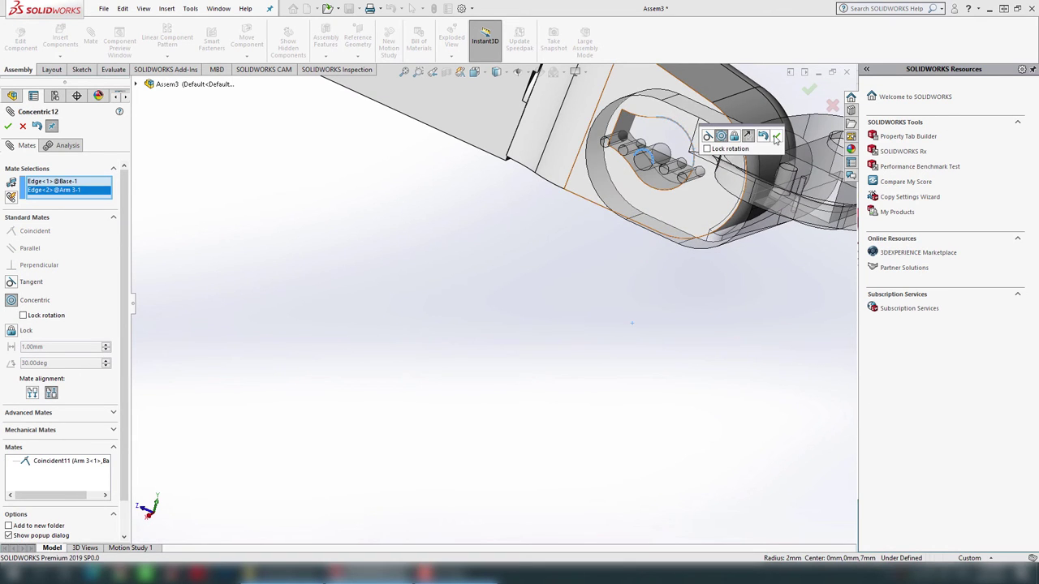
click(775, 138)
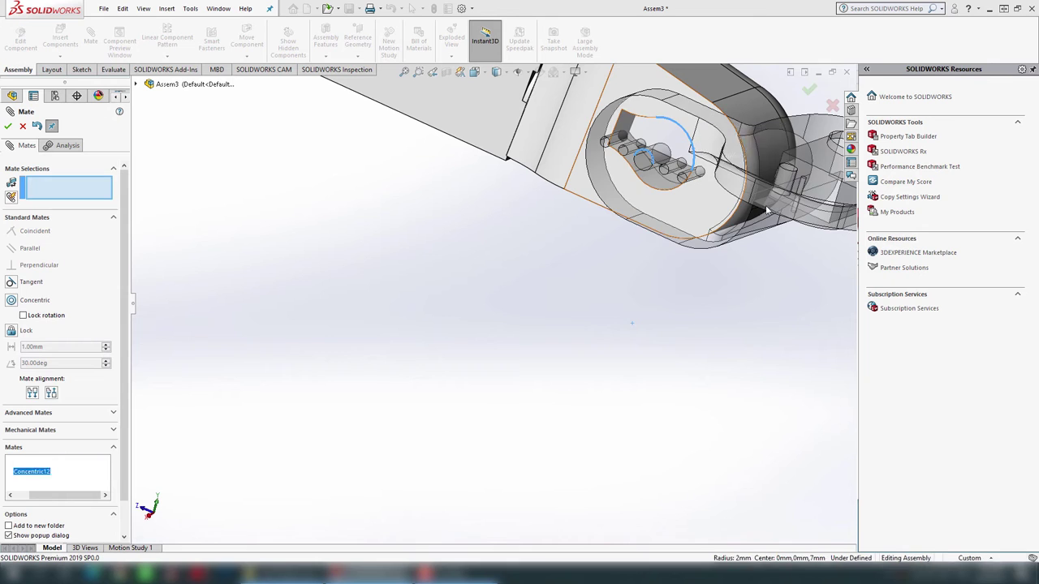
click(812, 90)
scroll(706, 292, up, 3)
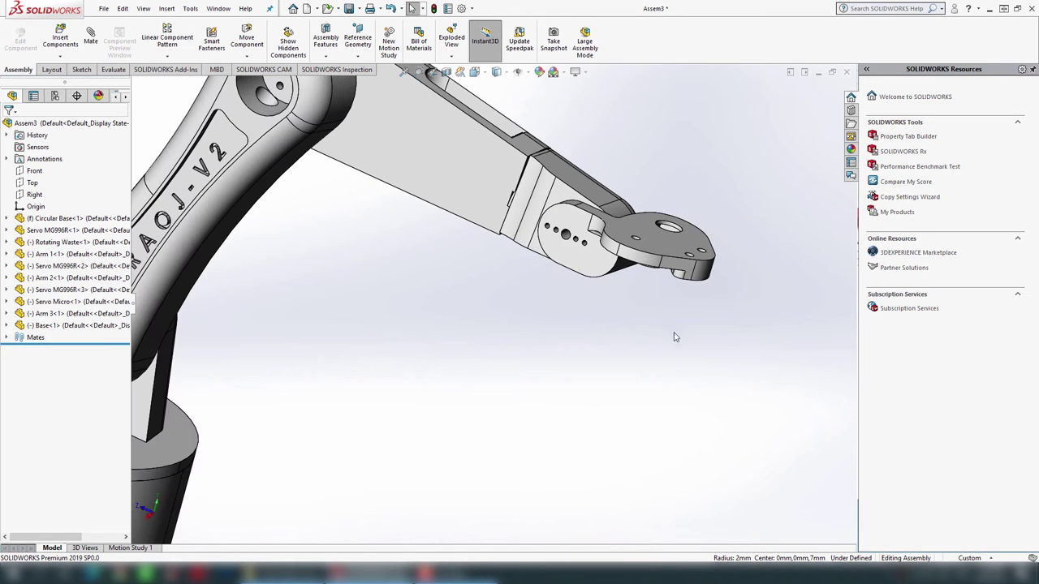
scroll(674, 337, up, 3)
- Swing the Base part around Arm 3's pin and inspect the arm and base
mouse_move(591, 279)
middle_down()
mouse_move(260, 306)
mouse_move(442, 258)
middle_up()
scroll(443, 258, down, 5)
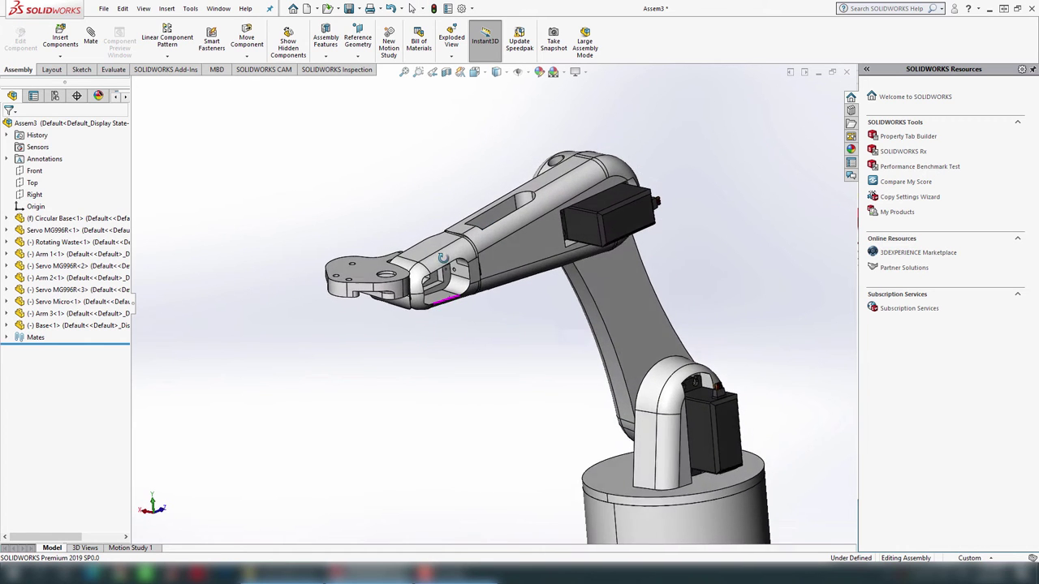
scroll(392, 300, down, 3)
mouse_move(376, 291)
mouse_down()
mouse_move(507, 284)
mouse_move(524, 259)
mouse_up()
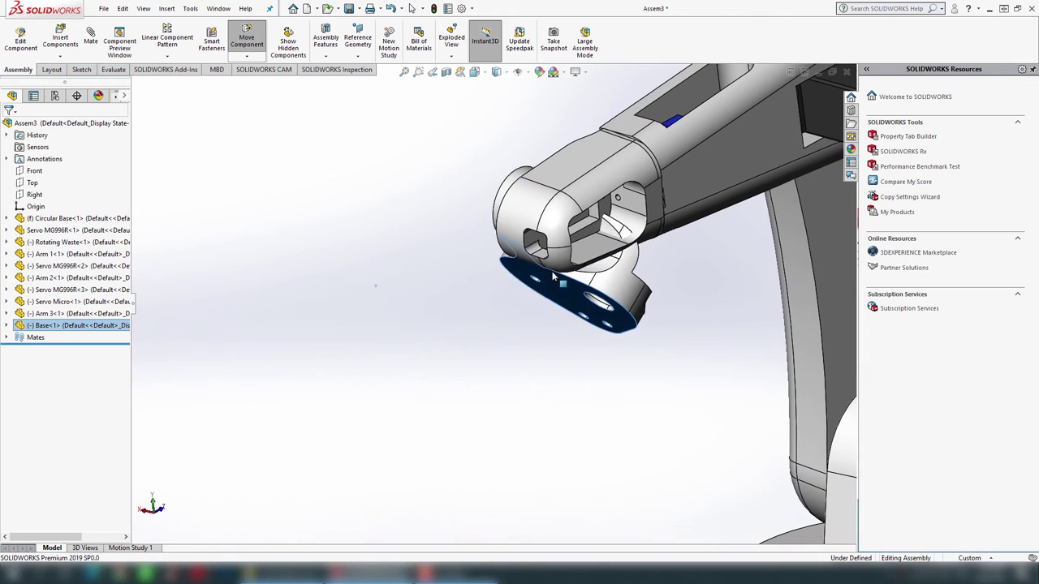
click(558, 319)
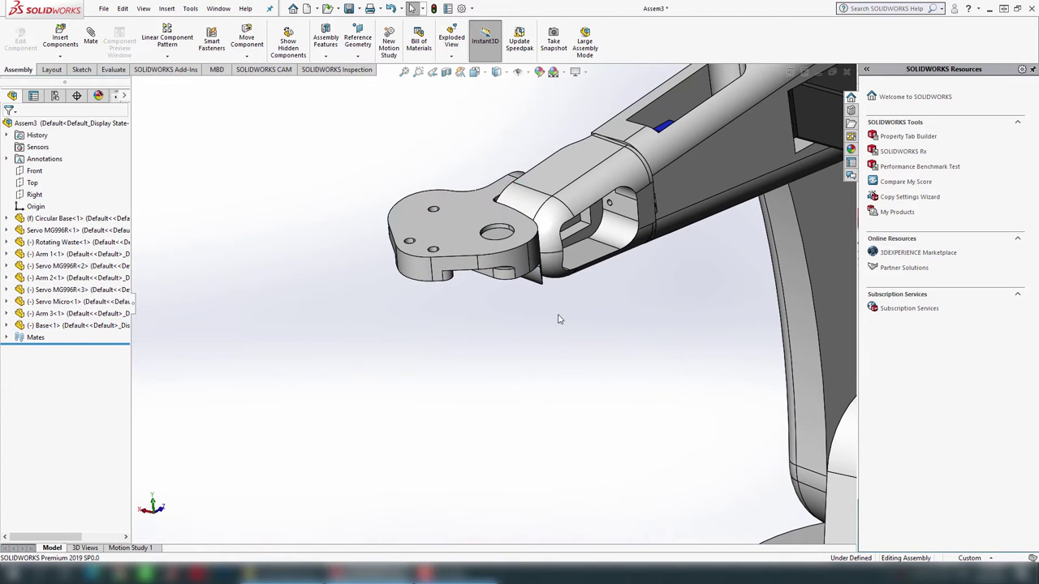
middle_drag(560, 278, 598, 339)
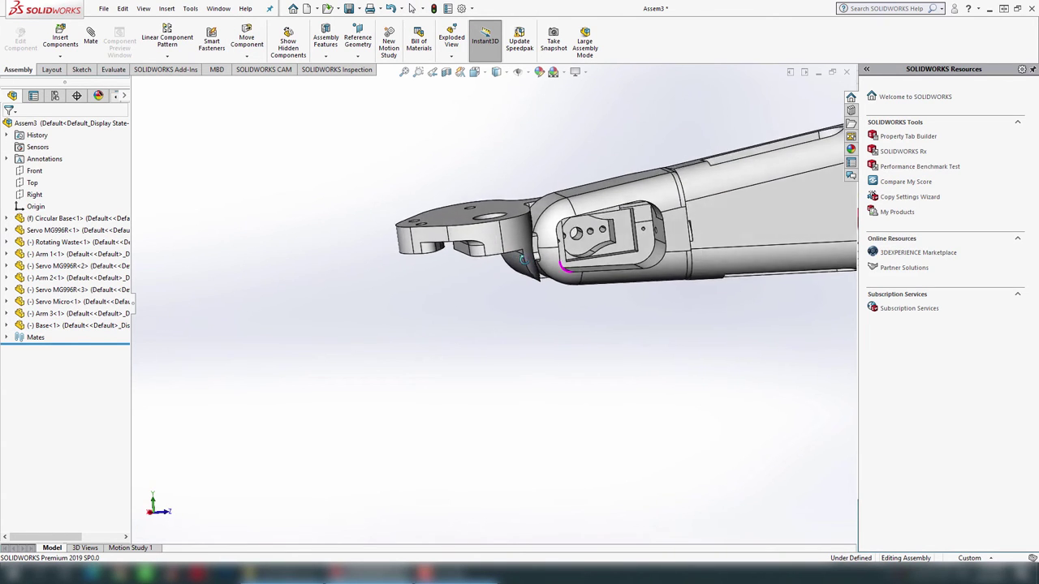
middle_drag(599, 339, 468, 284)
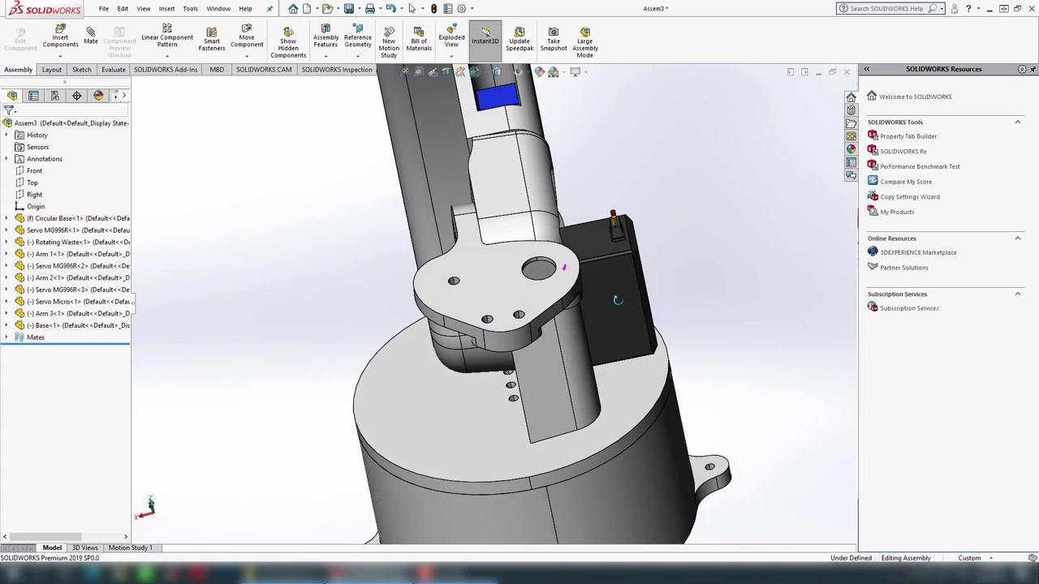
scroll(468, 283, up, 5)
scroll(499, 335, down, 3)
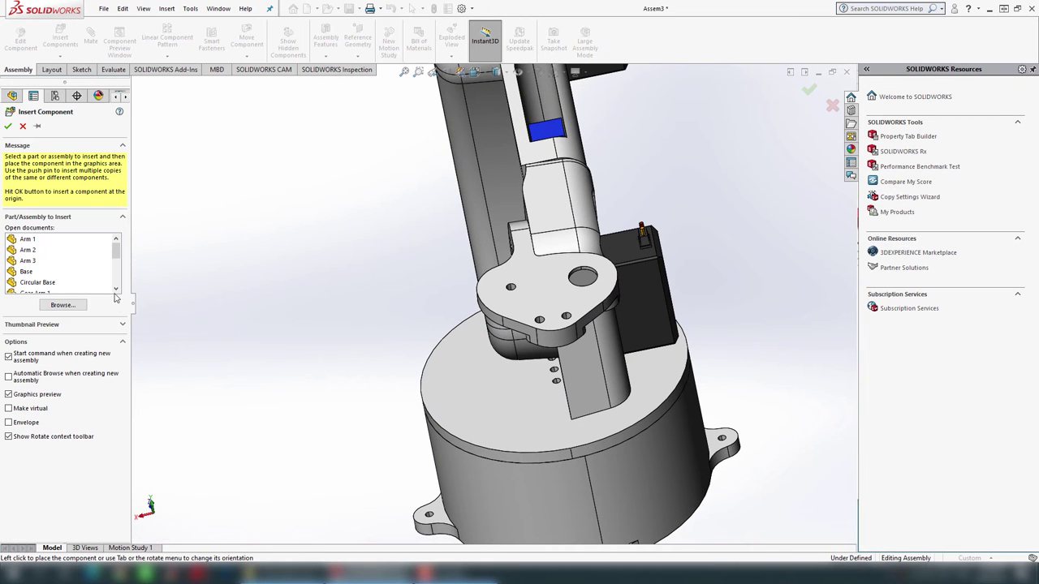
- Insert Gear Arm 1 and place it beside the assembly
click(42, 262)
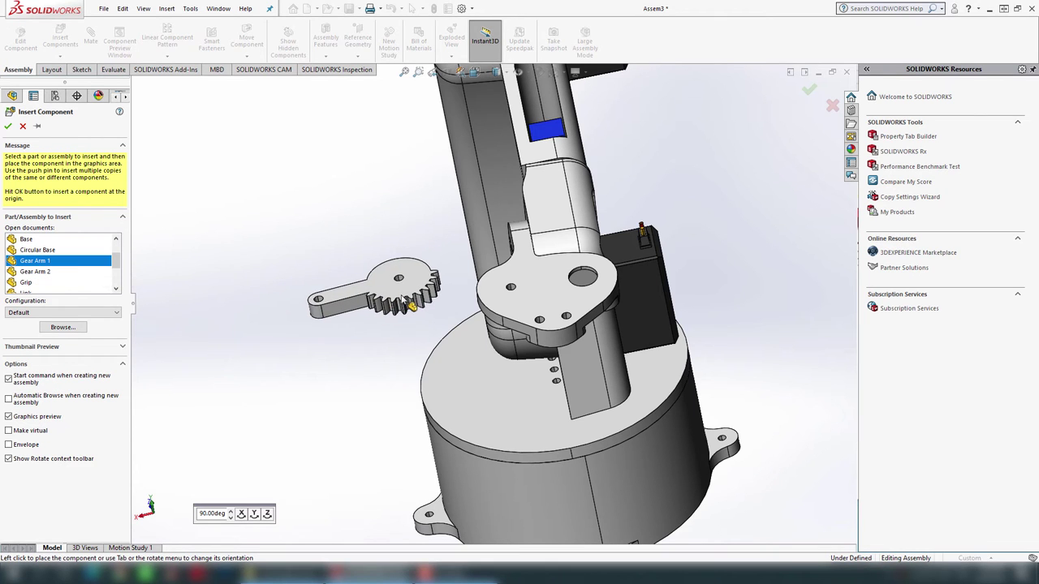
click(412, 305)
scroll(390, 337, down, 3)
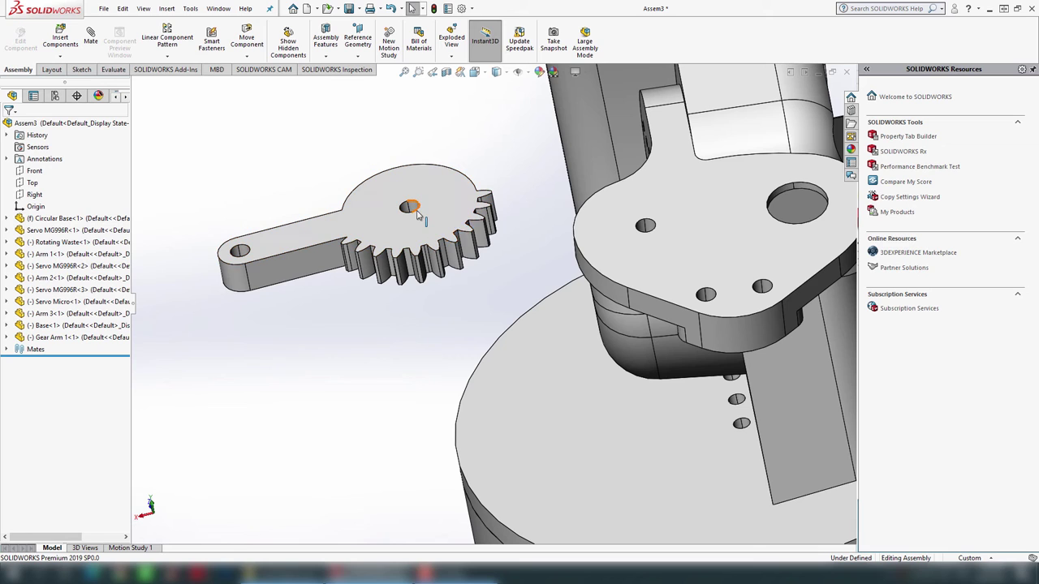
- Preview a concentric mate between a Gear Arm 1 hole edge and a Base hole edge
click(417, 212)
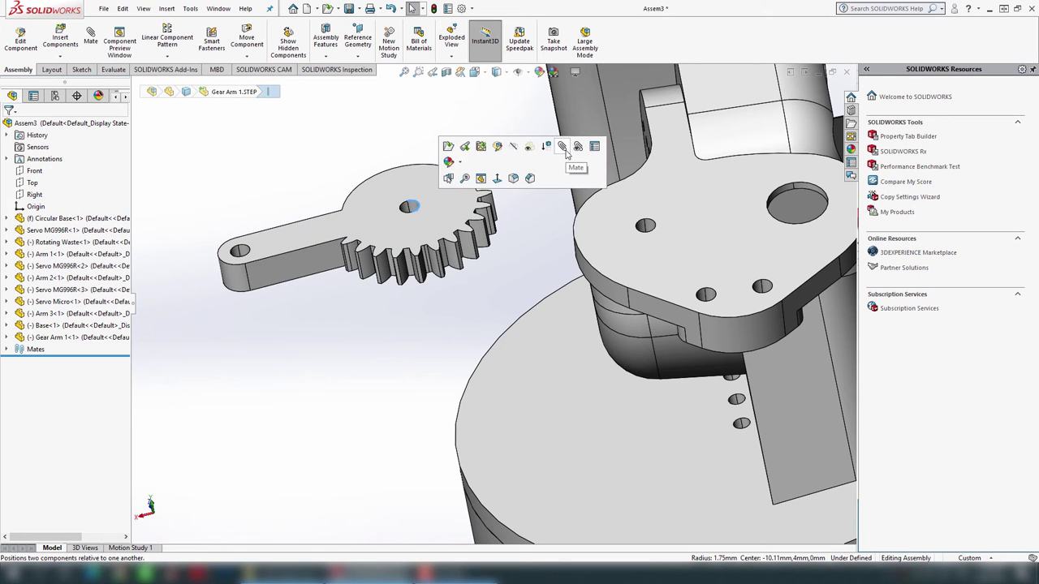
click(563, 147)
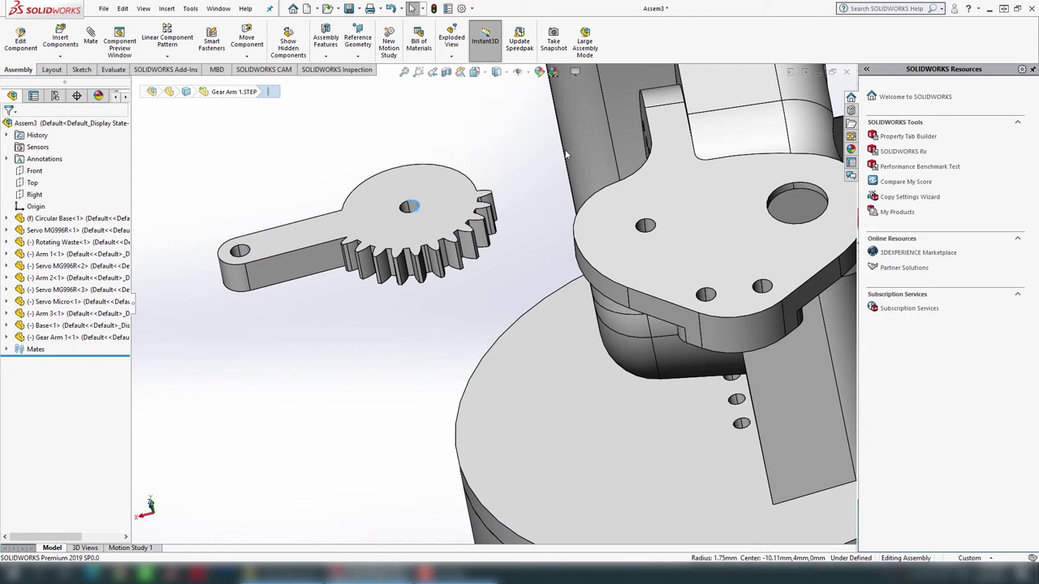
click(654, 228)
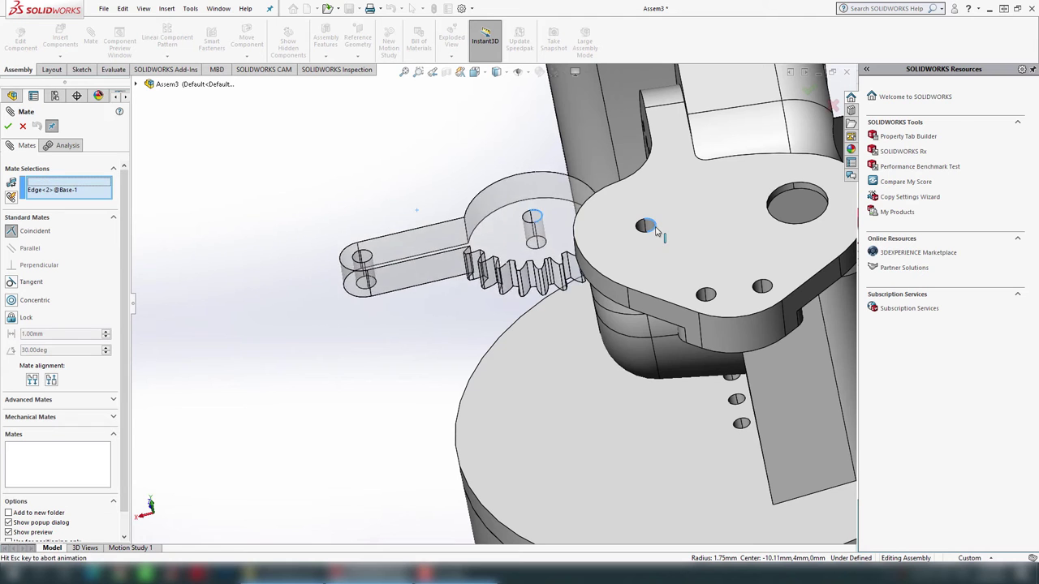
click(712, 214)
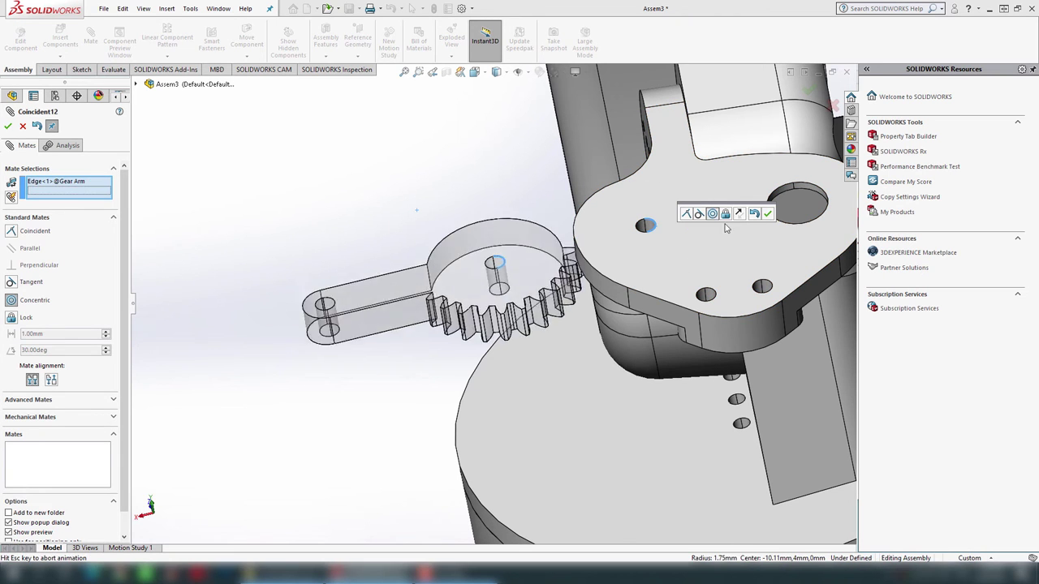
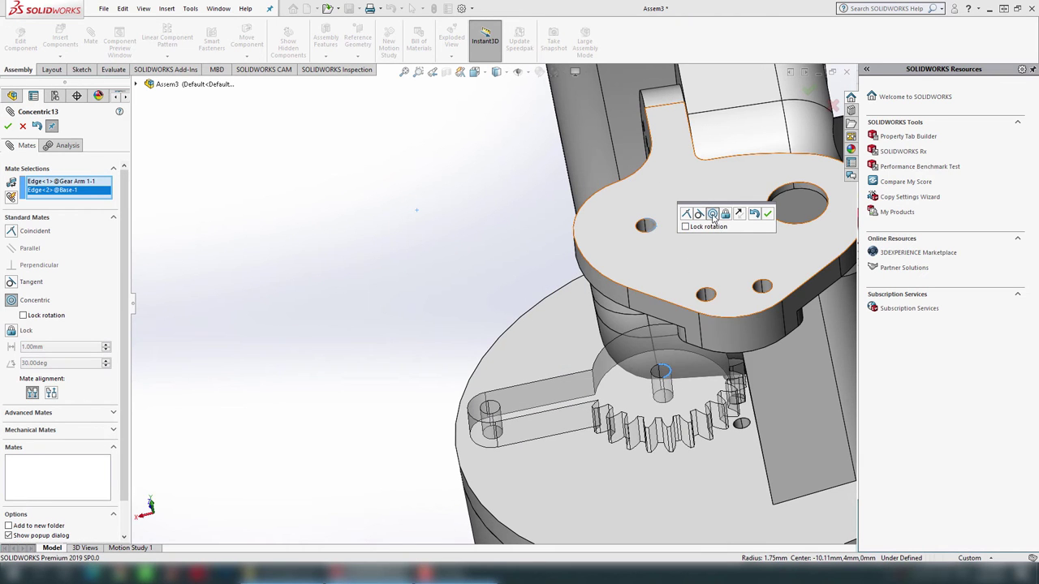
- Accept the concentric mate and make Gear Arm 1's flat face coincident with the base plate face
click(768, 214)
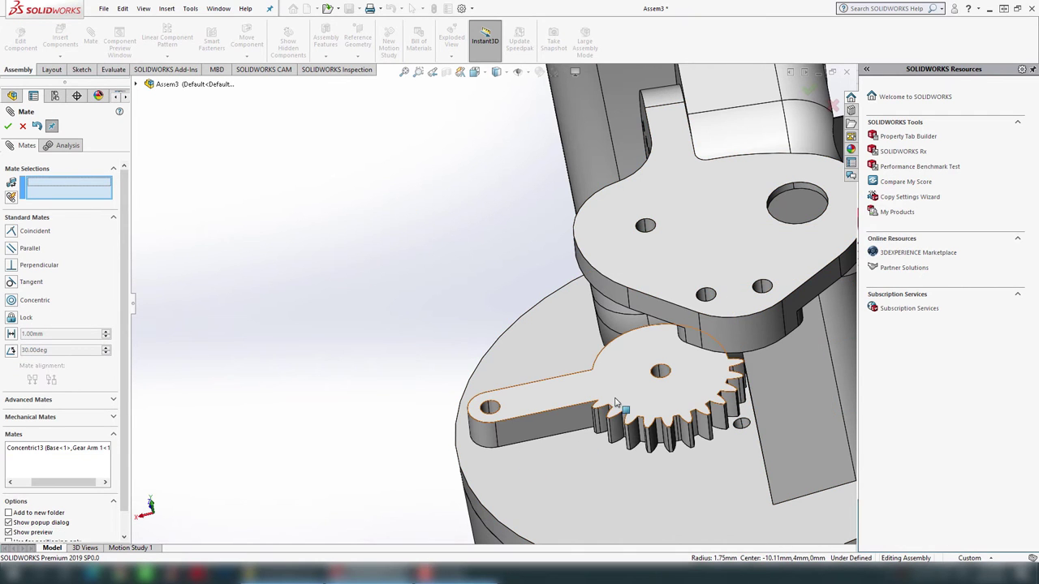
middle_drag(663, 409, 631, 459)
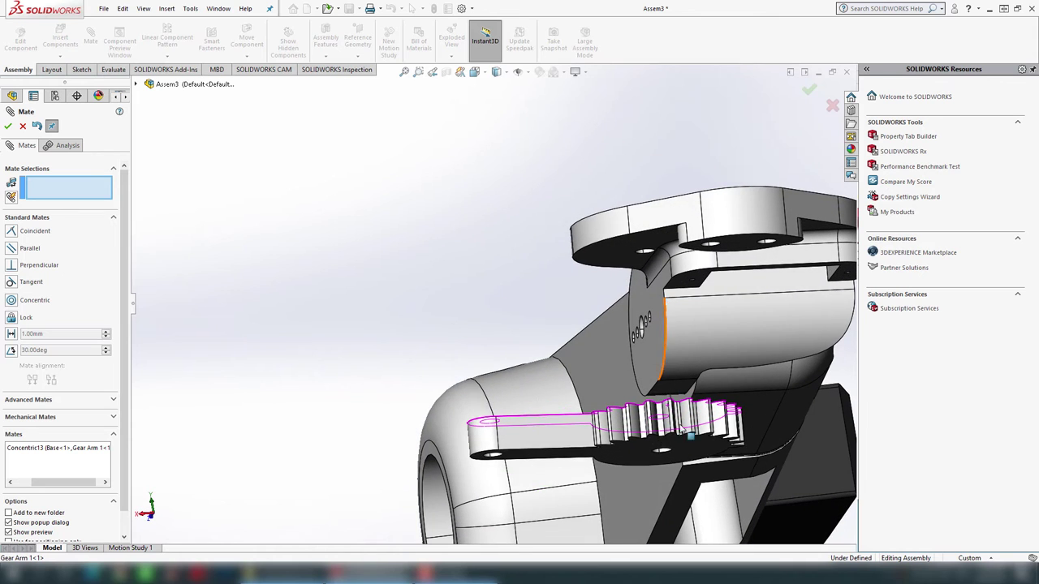
click(631, 459)
key(ctrl+8)
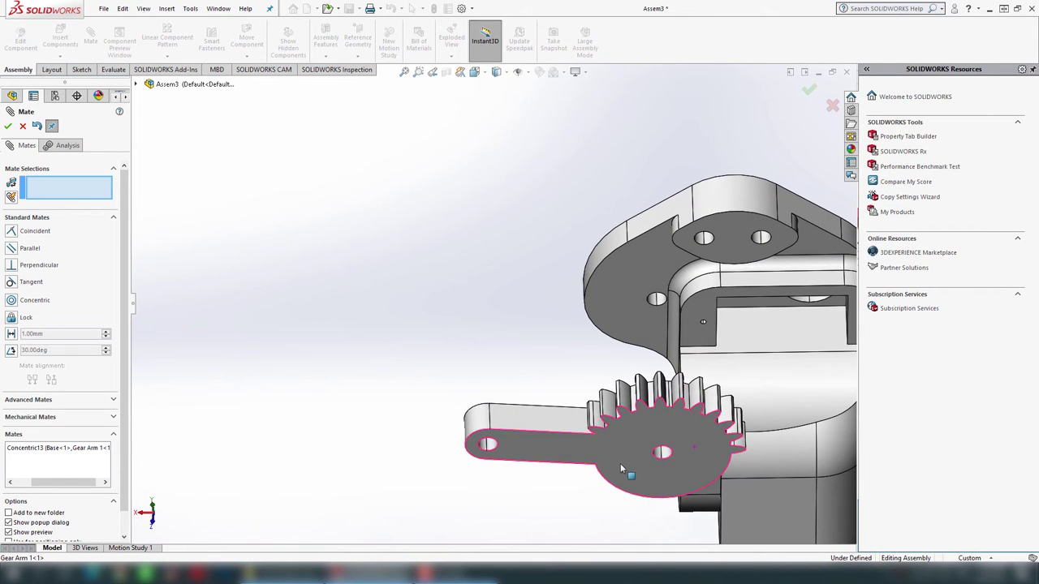
mouse_move(619, 459)
middle_down()
mouse_move(663, 406)
mouse_move(679, 479)
mouse_move(586, 354)
middle_up()
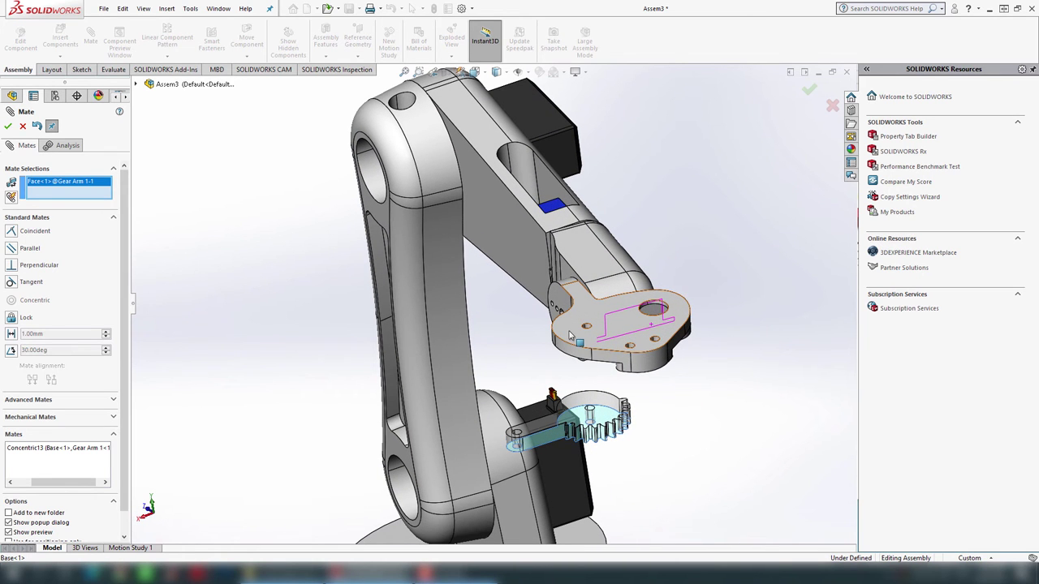
click(570, 335)
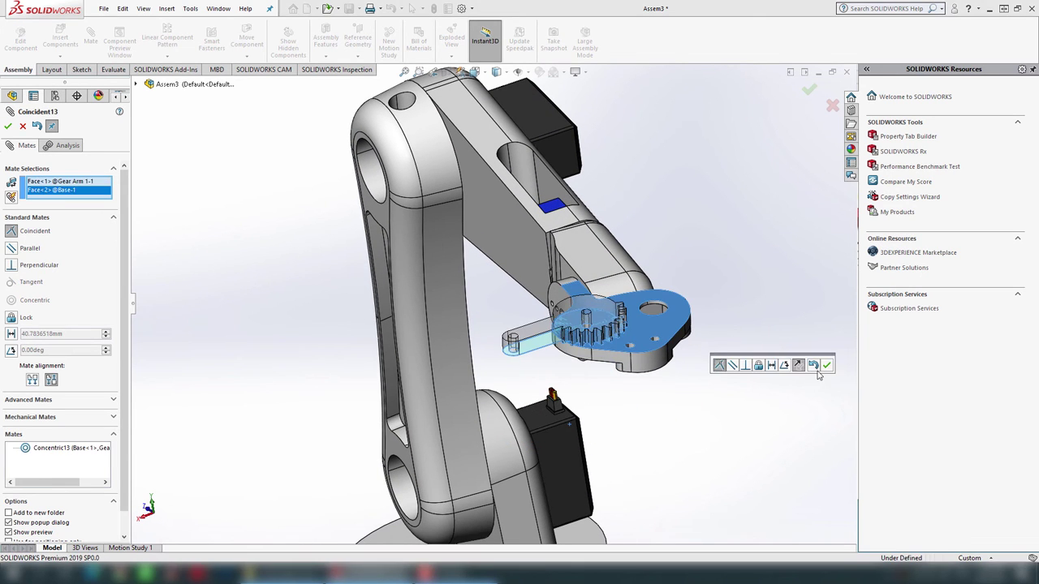
click(826, 366)
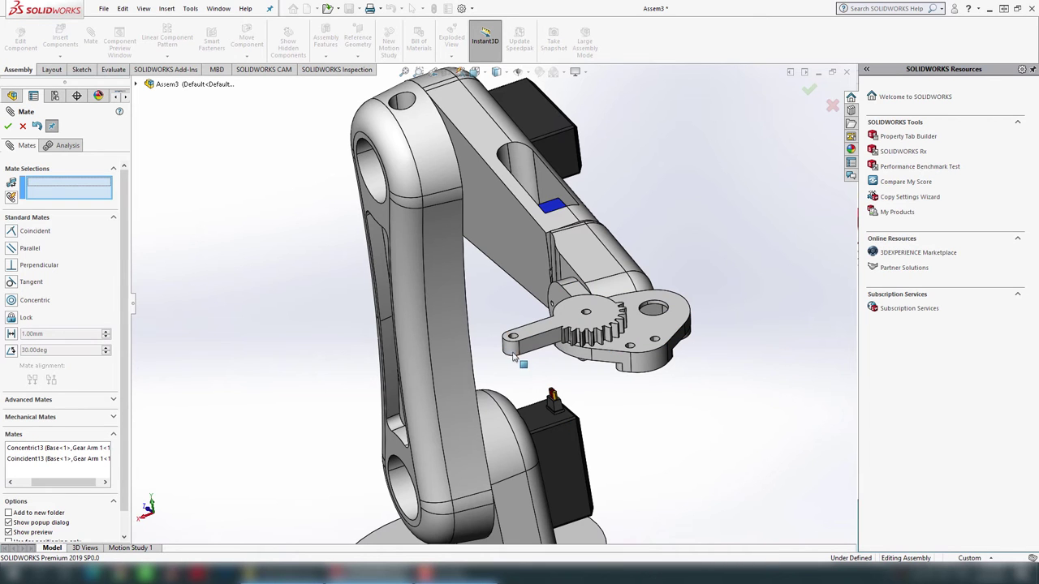
click(809, 94)
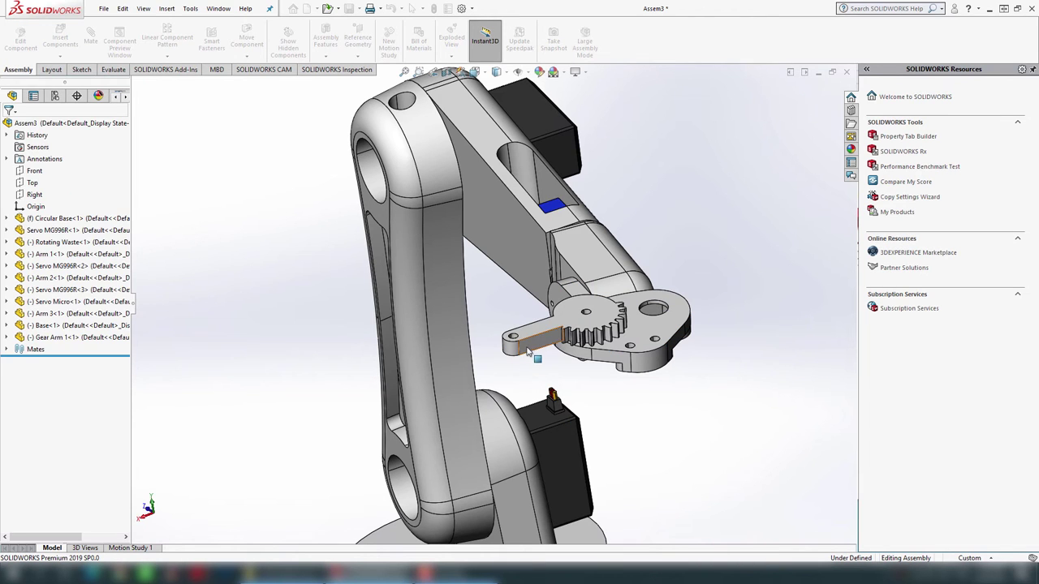
- Swing Gear Arm 1 around its pivot to a new angle and fit the assembly in view
mouse_move(545, 357)
mouse_down()
mouse_move(589, 369)
mouse_move(611, 359)
mouse_up()
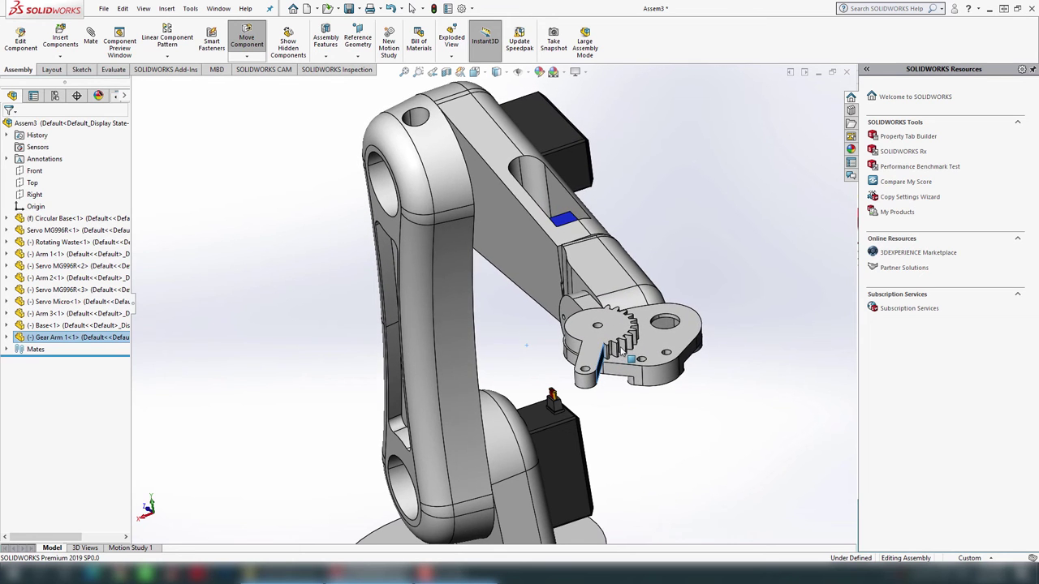
drag(611, 359, 607, 364)
key(Escape)
key(f)
mouse_move(612, 320)
middle_down()
mouse_move(526, 349)
mouse_move(611, 313)
mouse_move(595, 329)
middle_up()
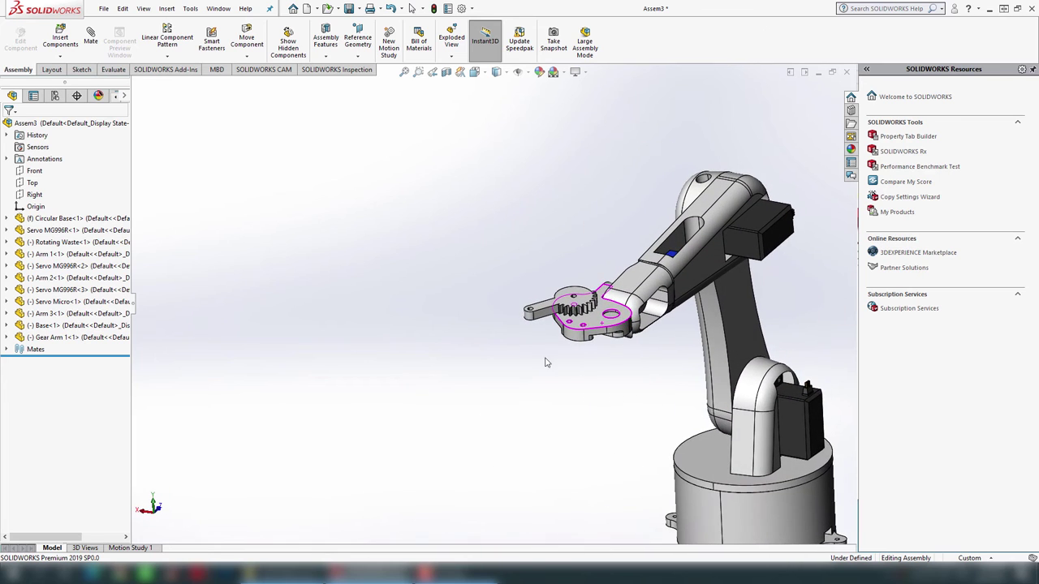
scroll(595, 329, down, 3)
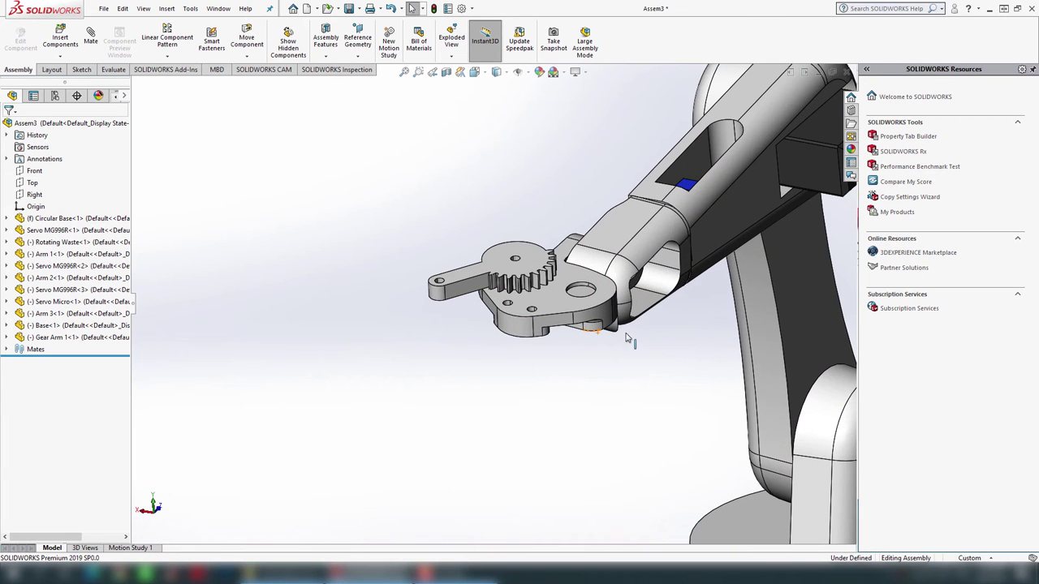
- Insert Gear Arm 2 and place it below the gripper
click(62, 45)
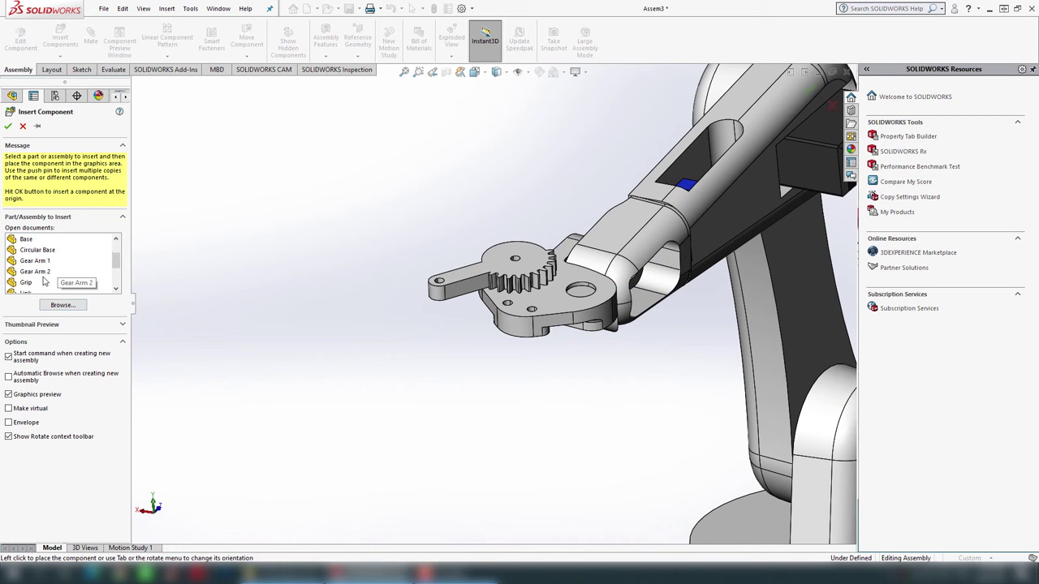
click(45, 278)
scroll(555, 345, down, 3)
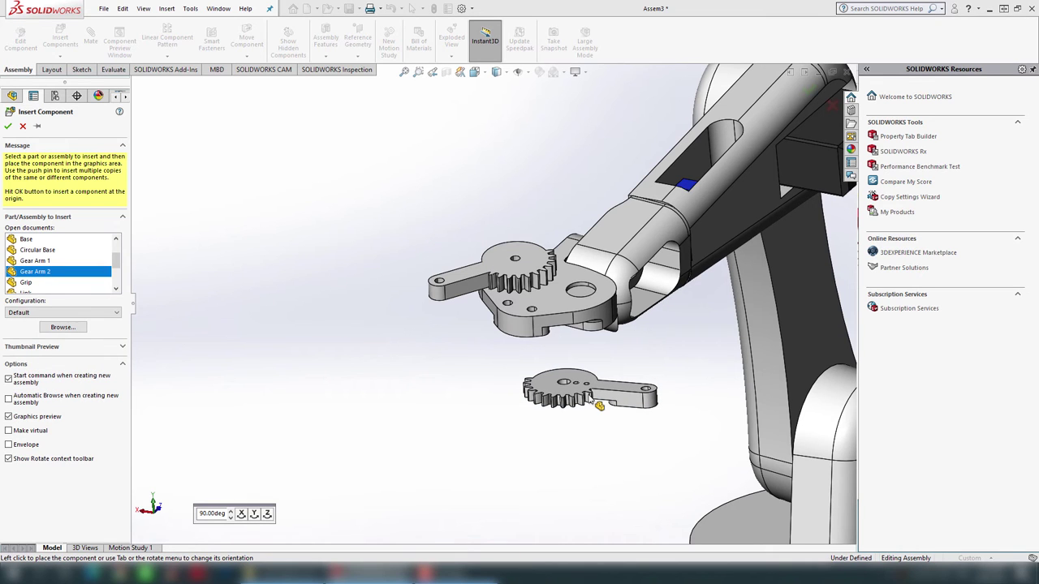
click(599, 397)
scroll(584, 382, down, 2)
scroll(613, 396, down, 2)
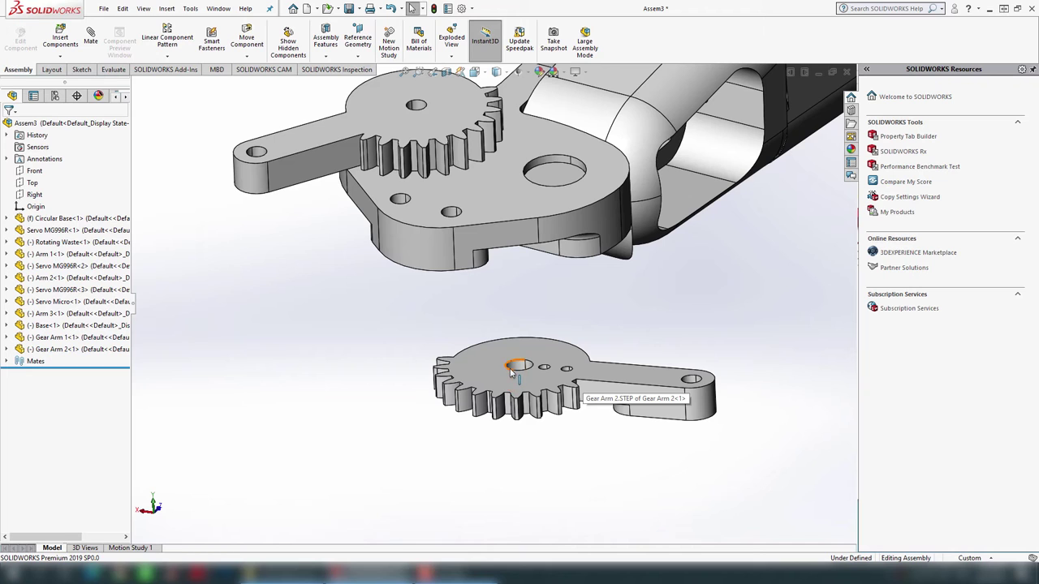
- Mate Gear Arm 2 concentric to the base's other hole and its top face level with Gear Arm 1
click(511, 371)
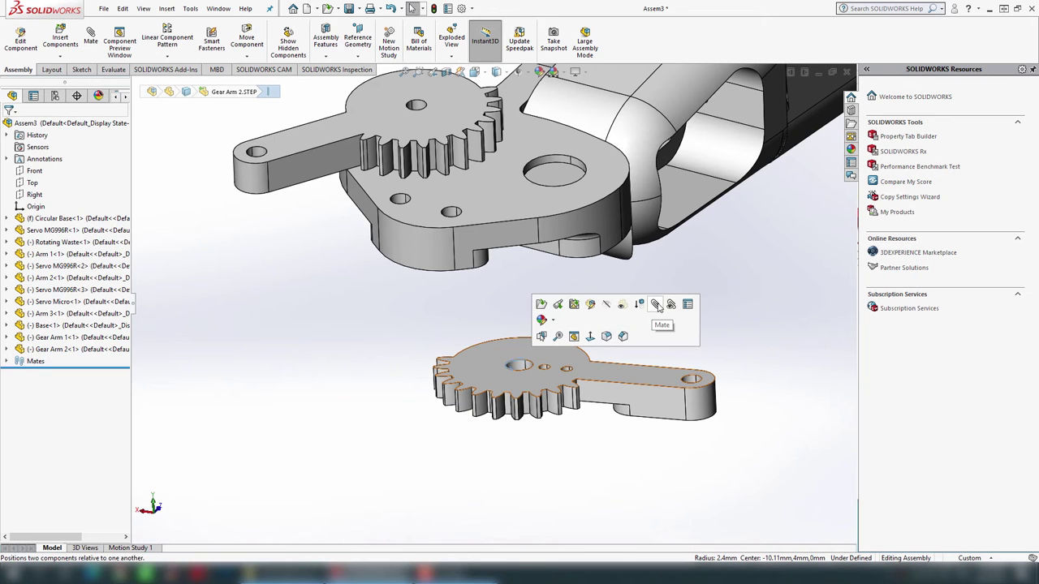
click(657, 305)
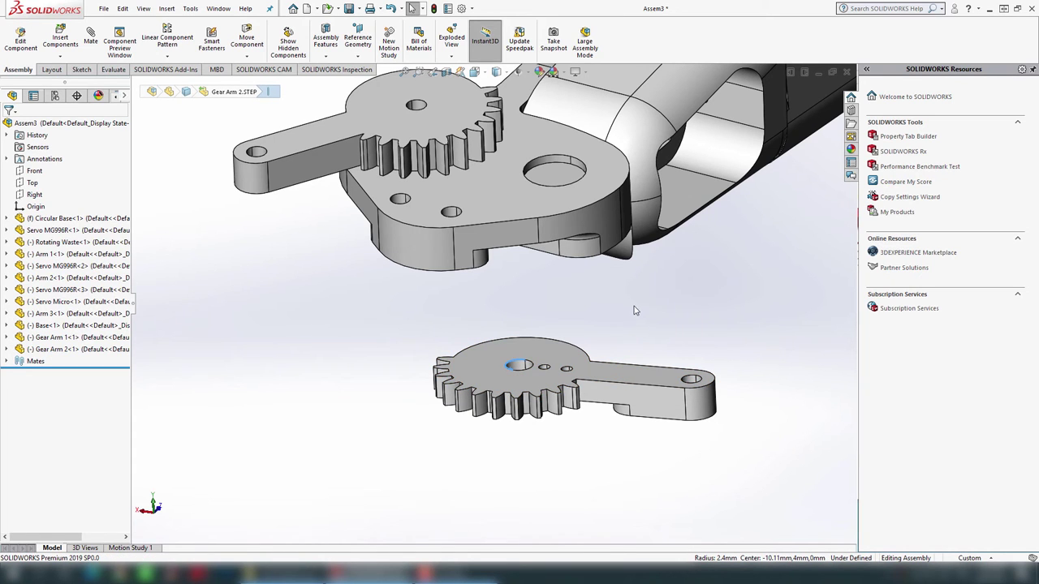
click(526, 172)
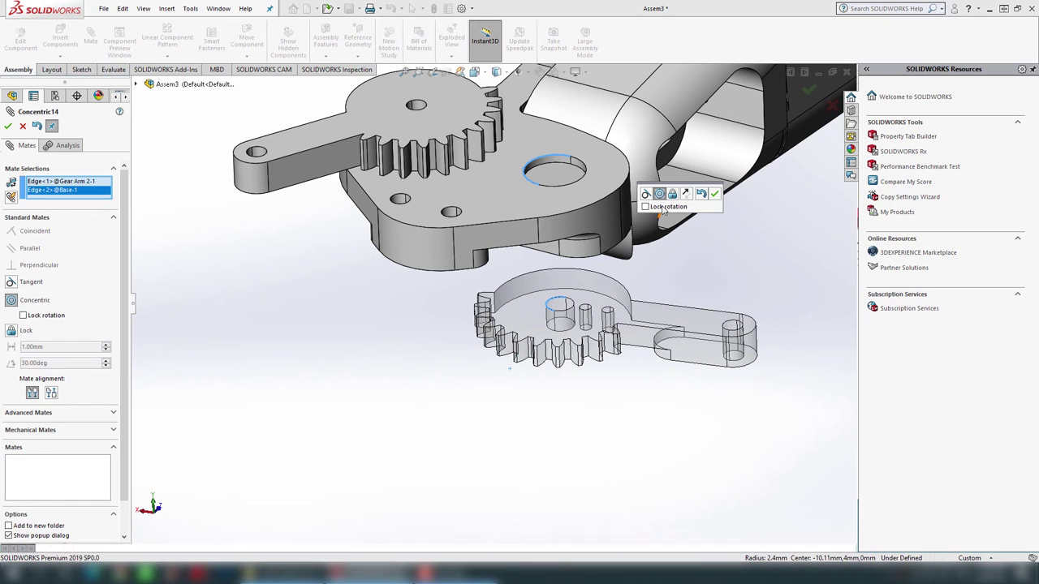
click(714, 194)
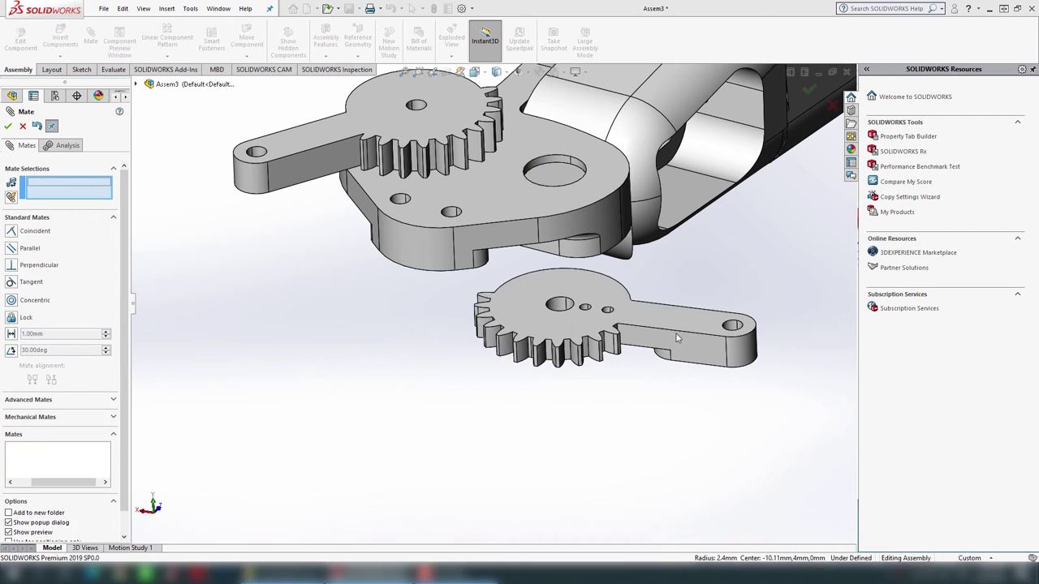
click(595, 294)
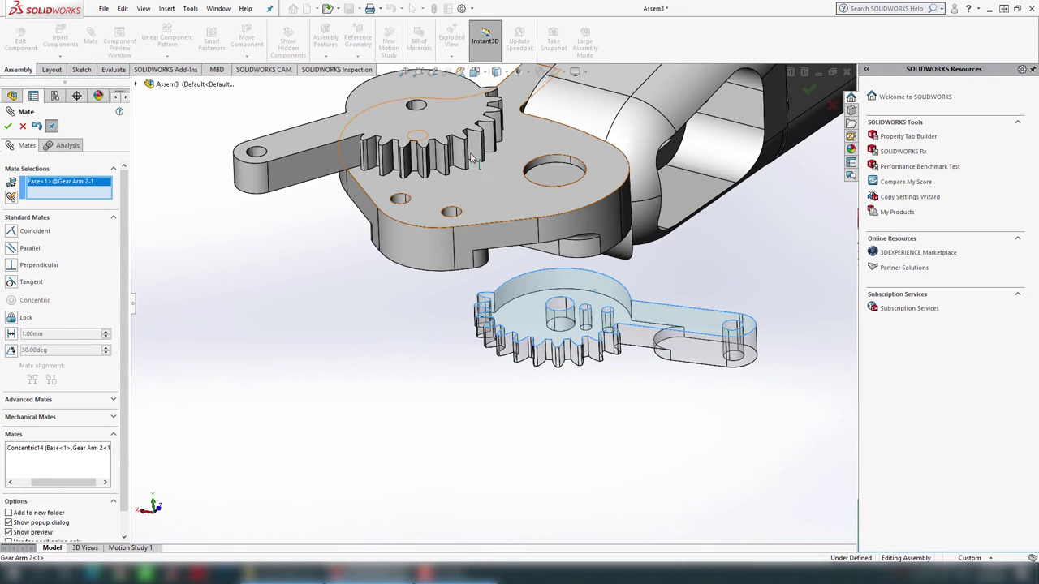
click(459, 119)
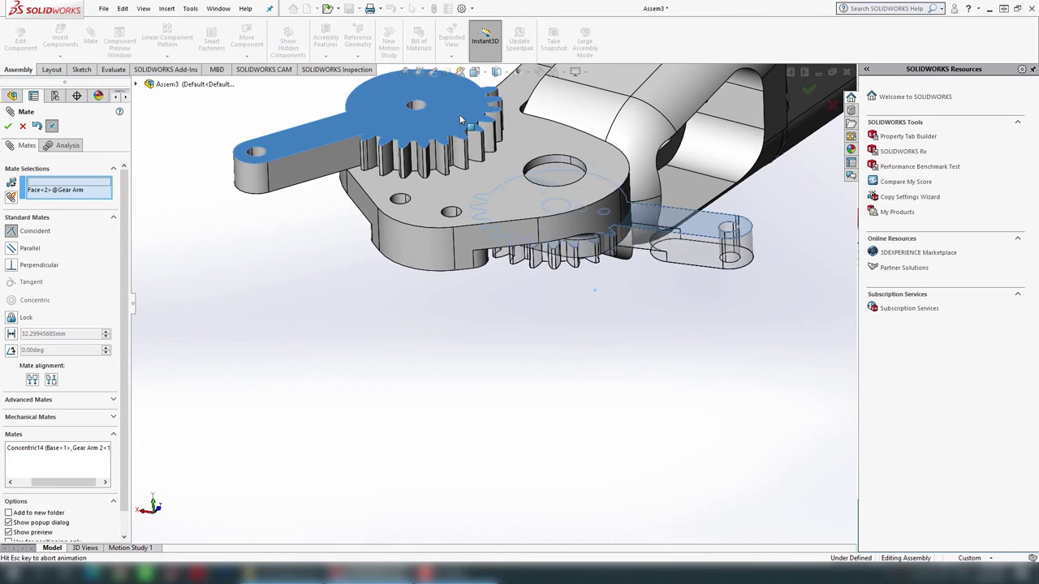
click(586, 92)
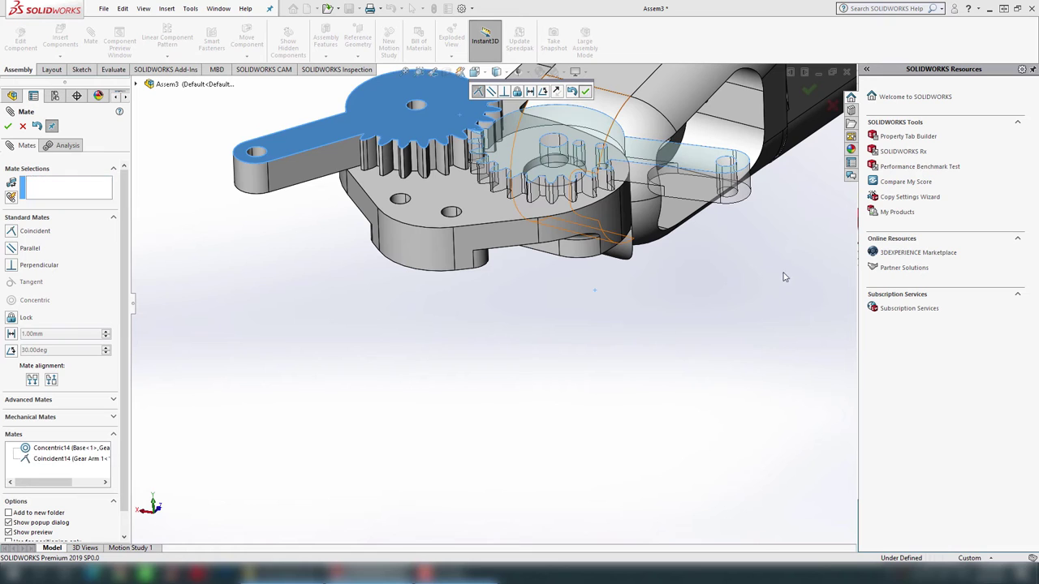
click(809, 90)
- Swing Gear Arm 2 so its teeth mesh with Gear Arm 1, then view the whole arm
scroll(714, 309, up, 3)
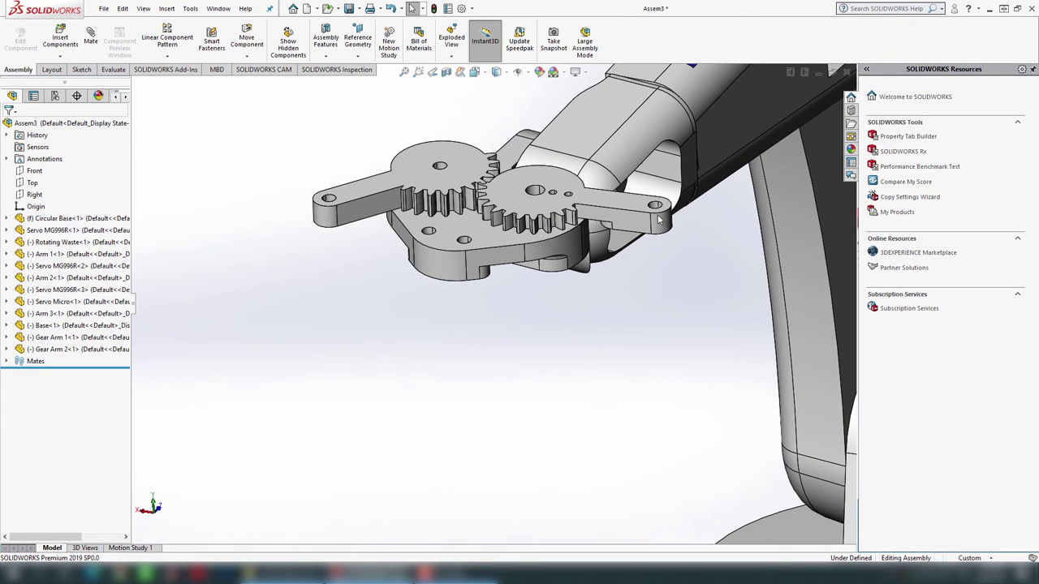
drag(659, 219, 480, 271)
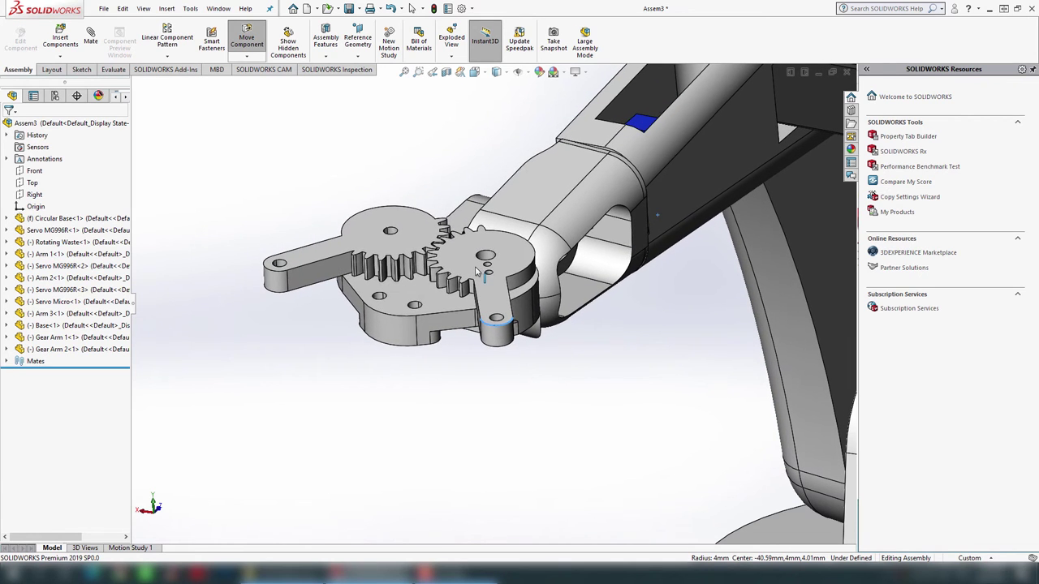
key(Escape)
scroll(587, 383, up, 5)
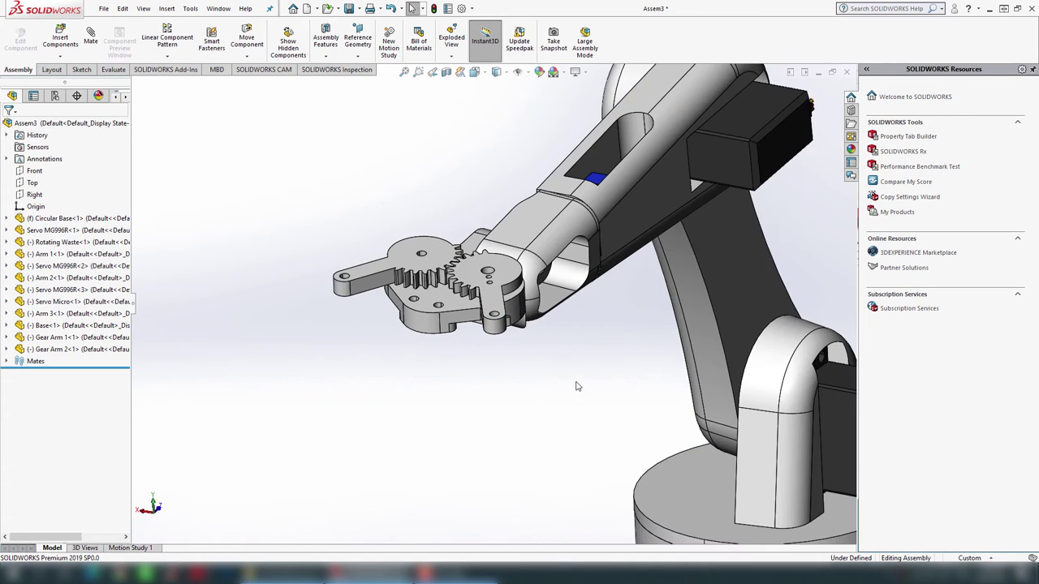
scroll(615, 381, up, 2)
mouse_move(615, 381)
middle_down()
mouse_move(578, 336)
mouse_move(600, 366)
middle_up()
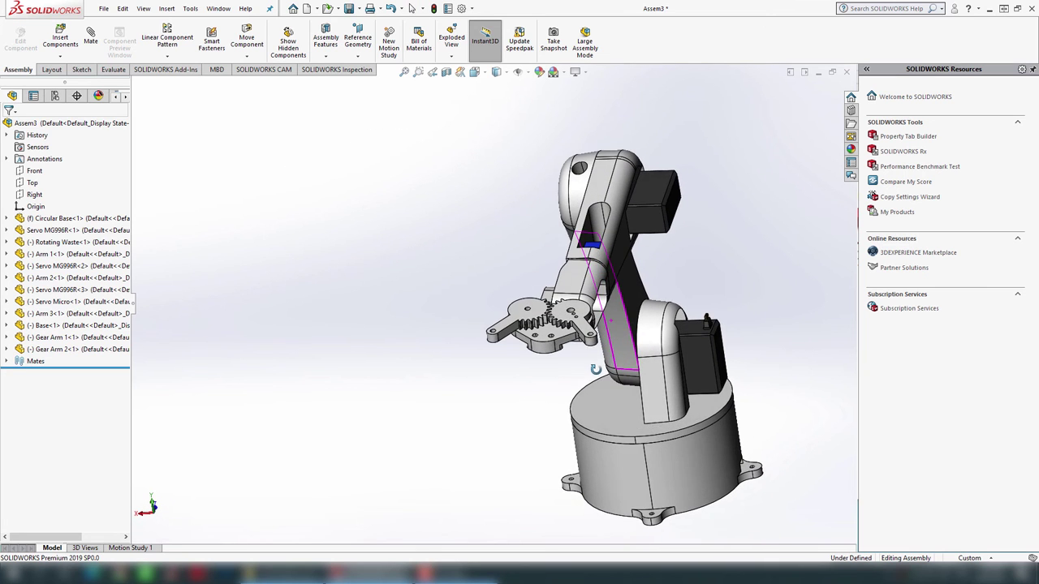
scroll(617, 349, down, 3)
scroll(622, 348, down, 2)
scroll(664, 390, up, 3)
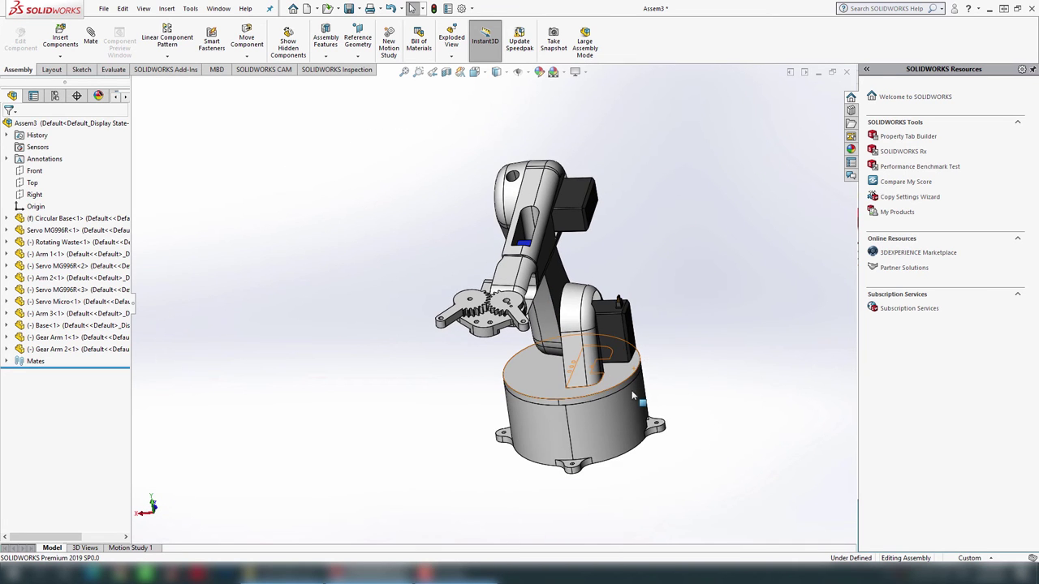
scroll(480, 395, down, 2)
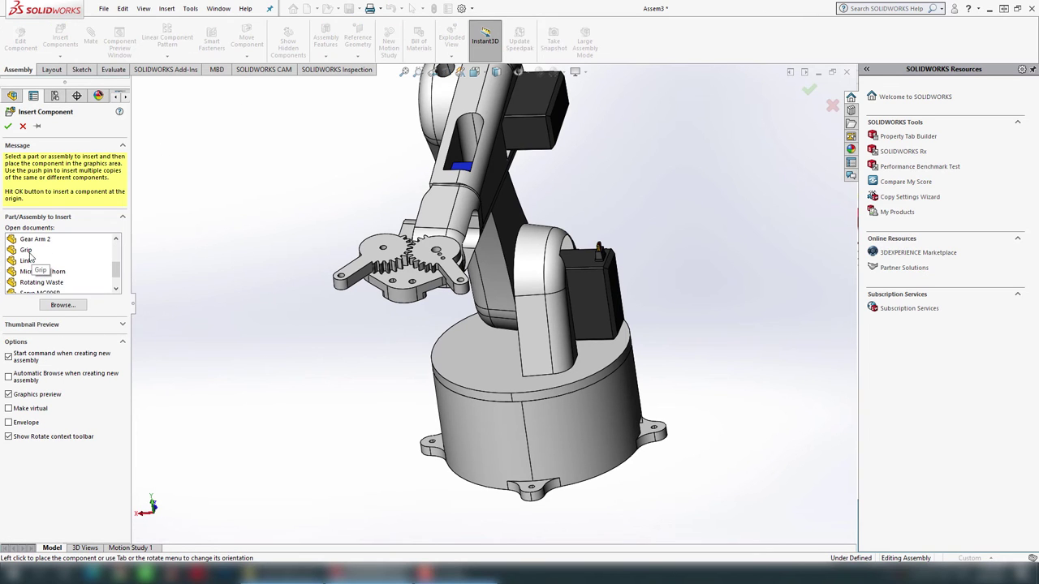
- Insert the Grip part rotated 90° about Z and place it in the assembly
click(29, 253)
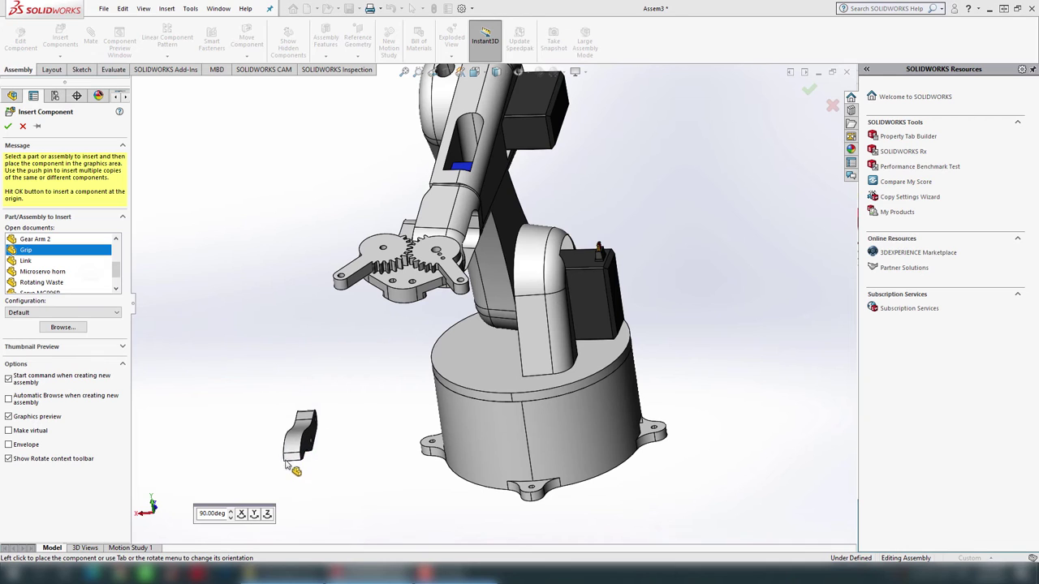
click(268, 515)
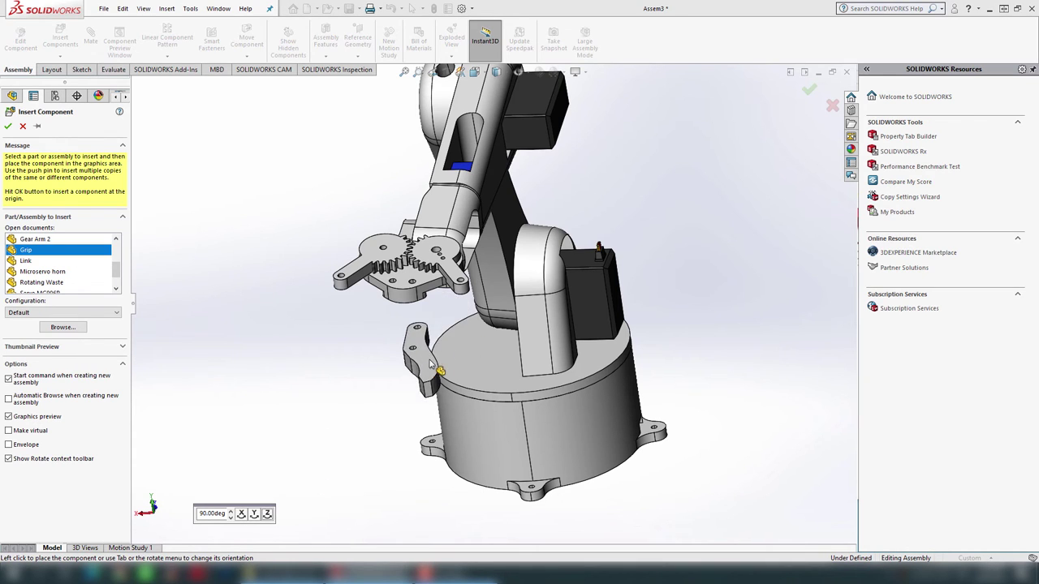
click(426, 332)
scroll(439, 329, down, 4)
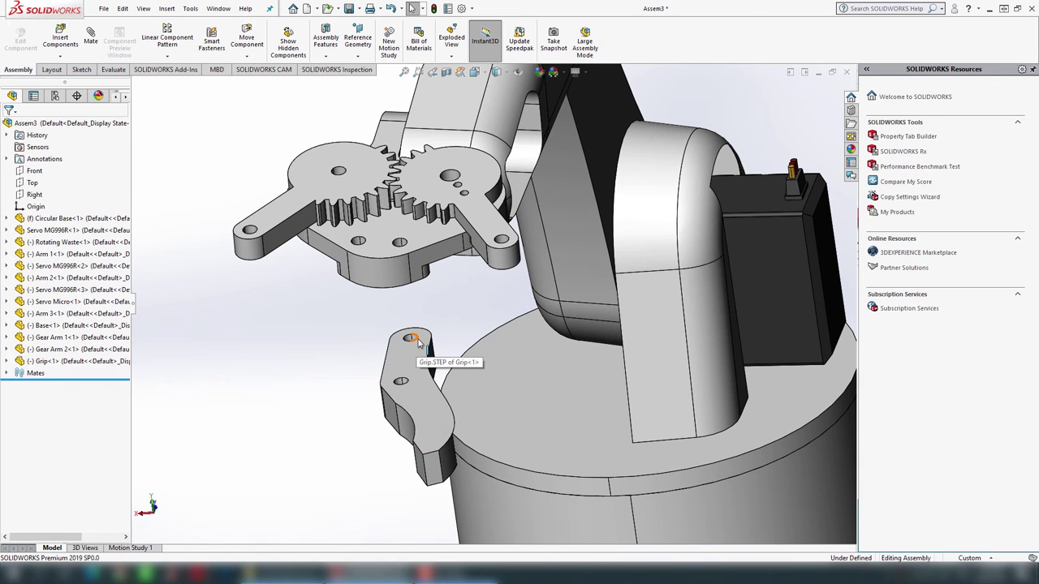
scroll(419, 342, down, 2)
- Mate the grip's pin hole concentric with the hole on Gear Arm 2
click(429, 333)
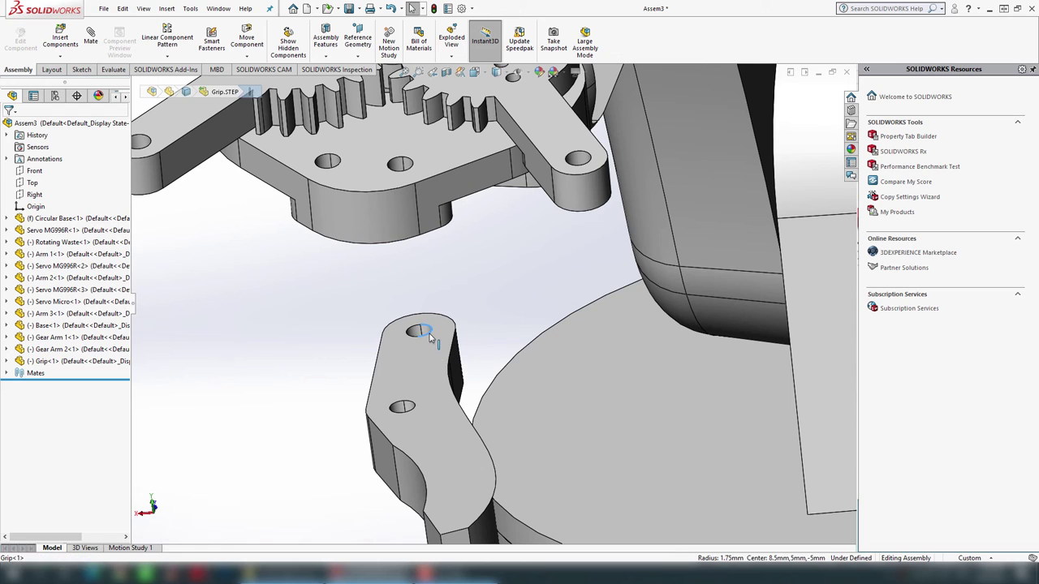
click(576, 270)
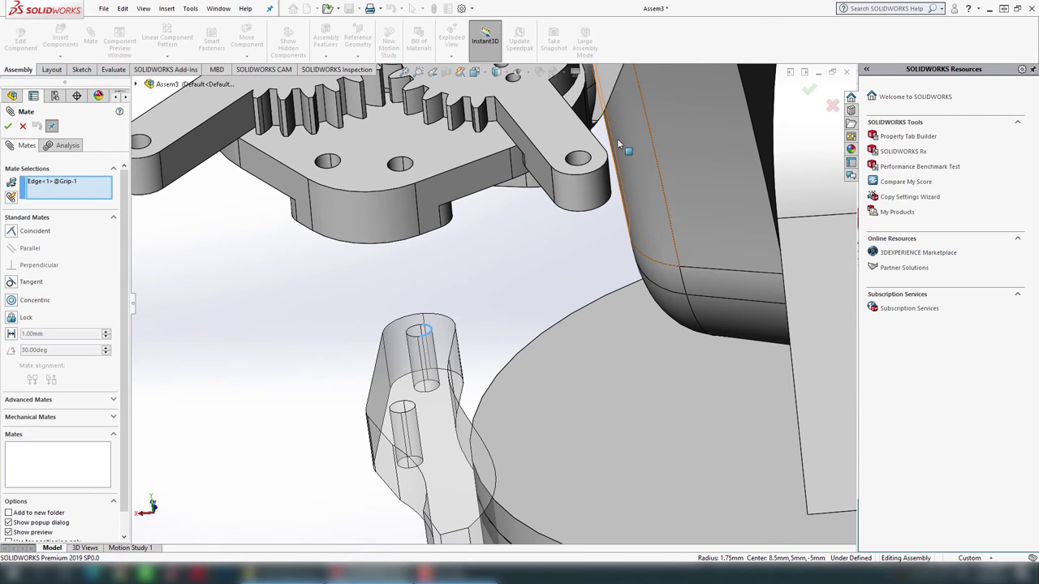
click(578, 159)
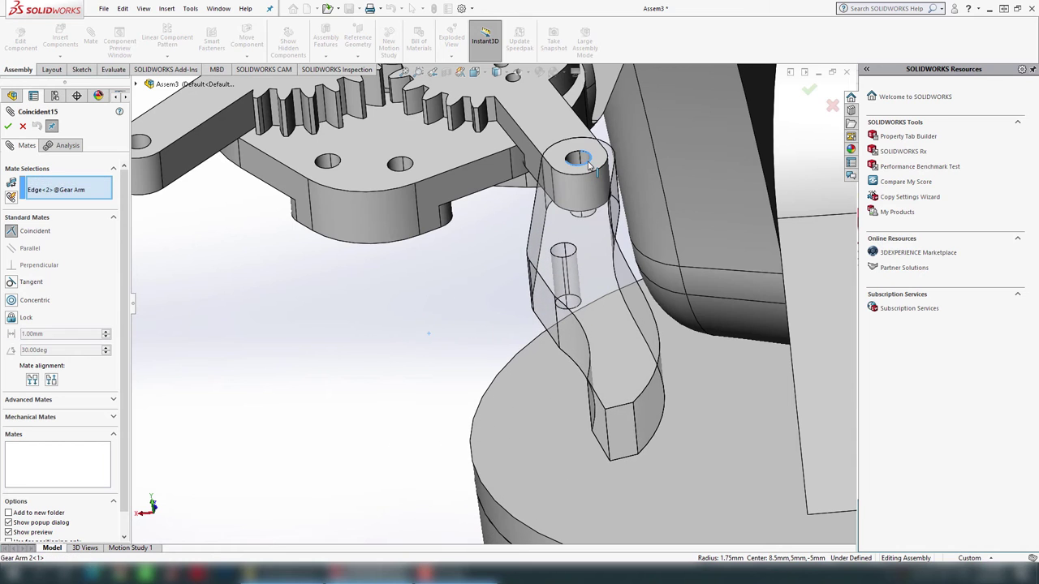
click(633, 148)
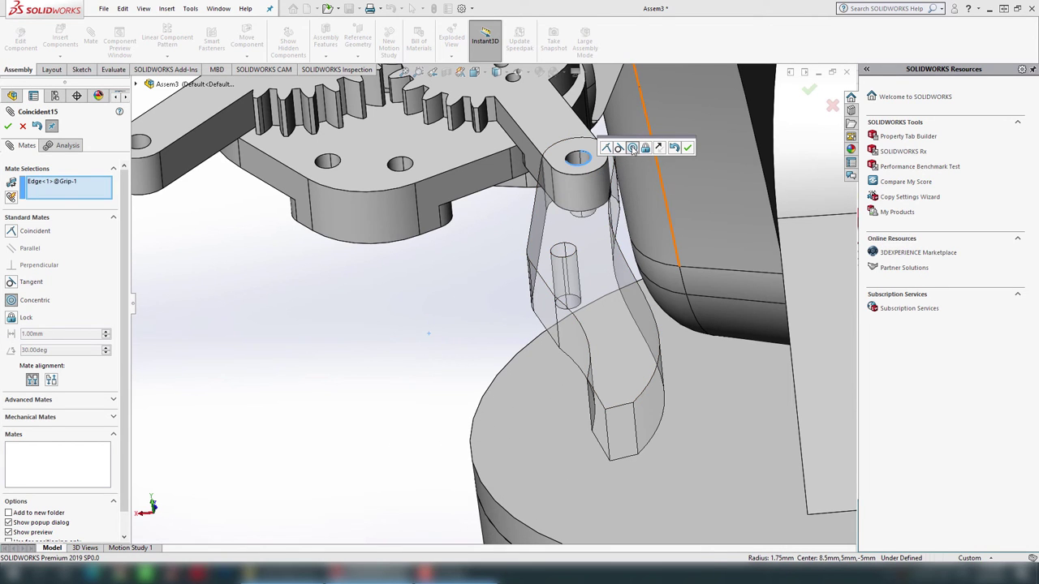
click(689, 148)
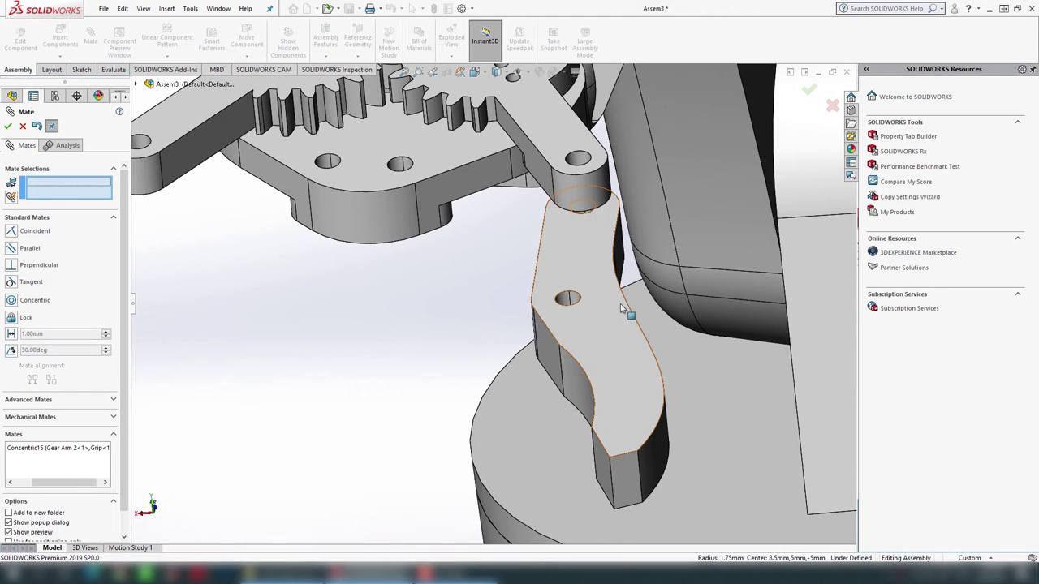
- Make the grip's flat face coincident with the Gear Arm 2 face and finish mating
mouse_move(587, 273)
middle_down()
mouse_move(630, 283)
mouse_move(670, 262)
mouse_move(636, 325)
mouse_move(602, 332)
middle_up()
click(336, 365)
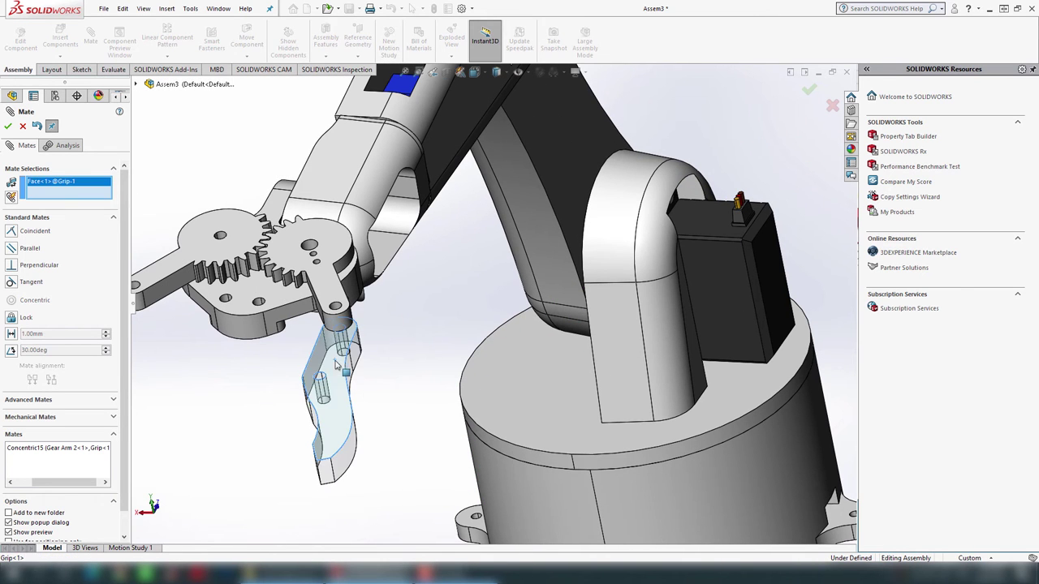
middle_drag(392, 376, 691, 251)
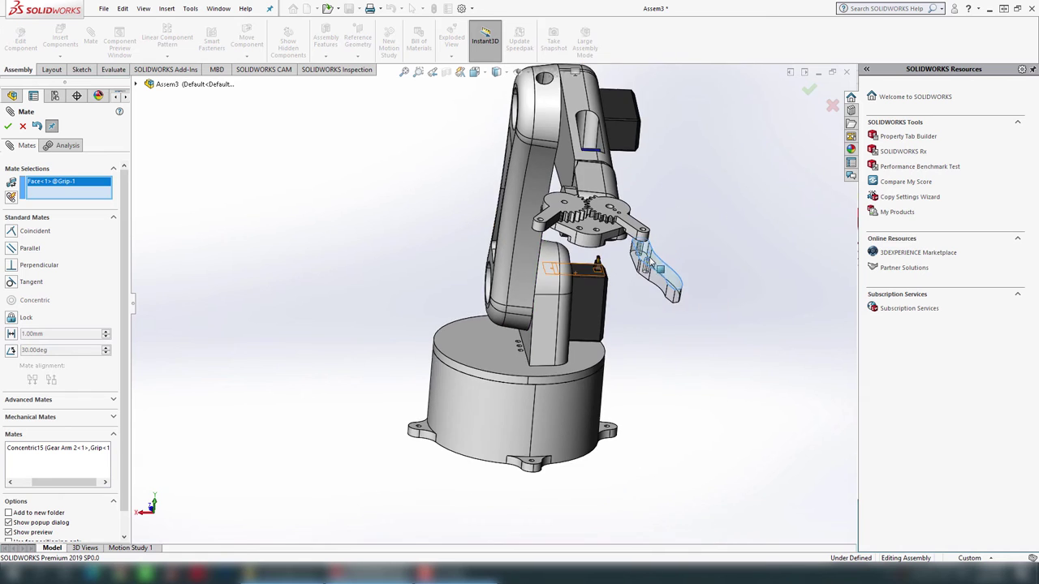
scroll(691, 252, down, 3)
scroll(617, 268, down, 2)
scroll(520, 284, down, 3)
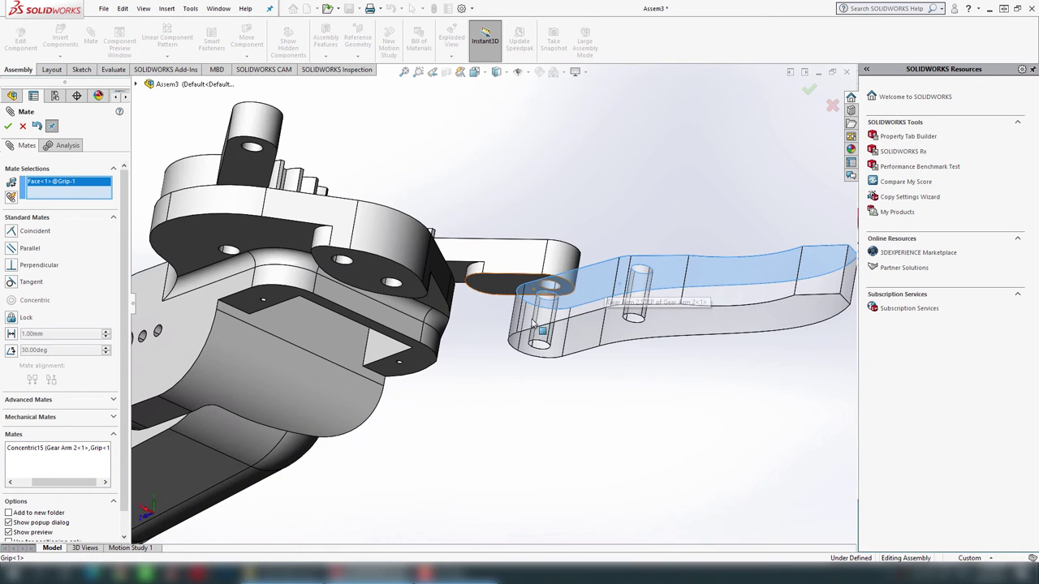
click(495, 286)
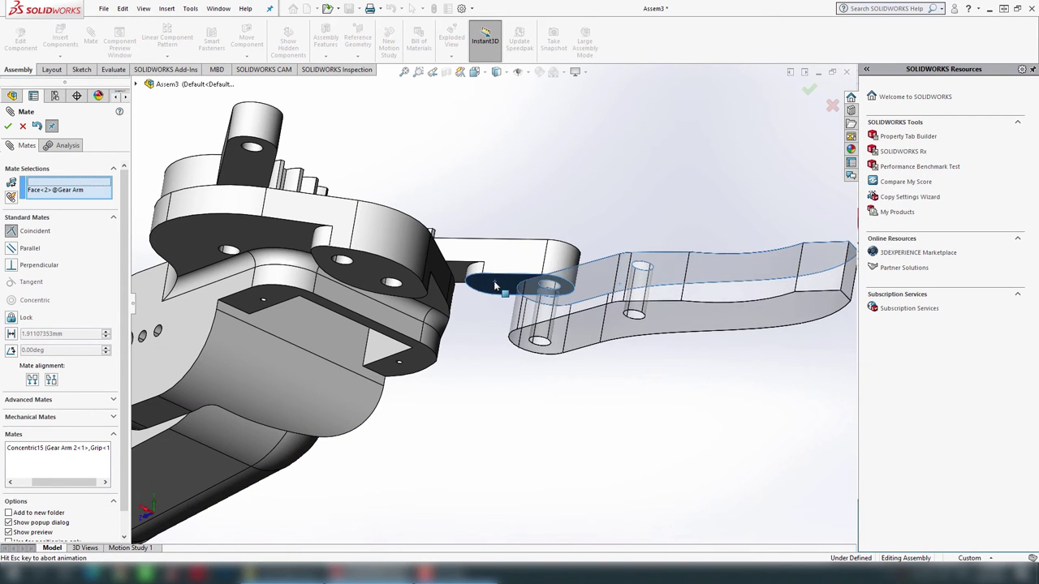
click(616, 258)
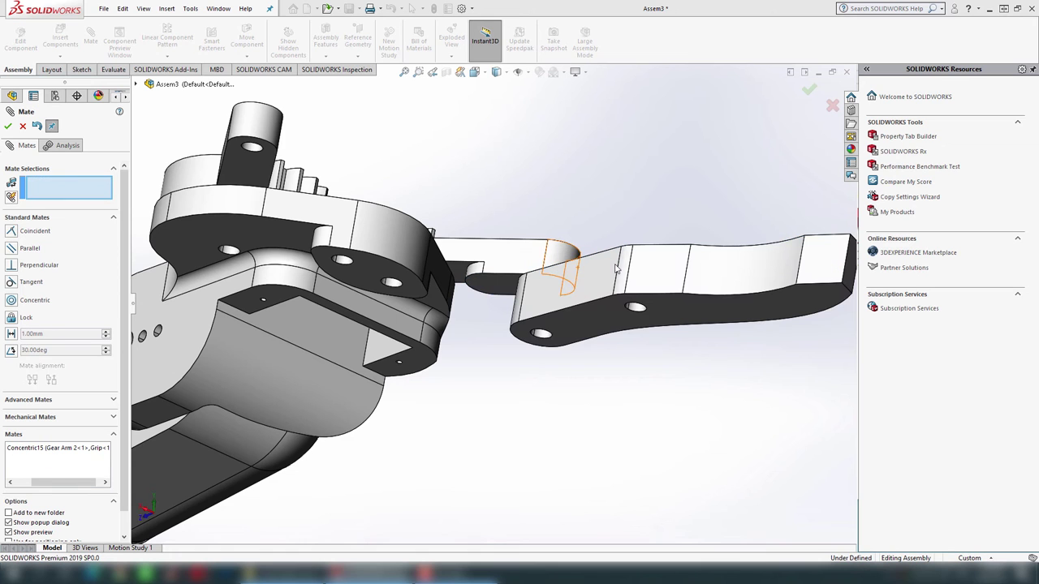
click(808, 89)
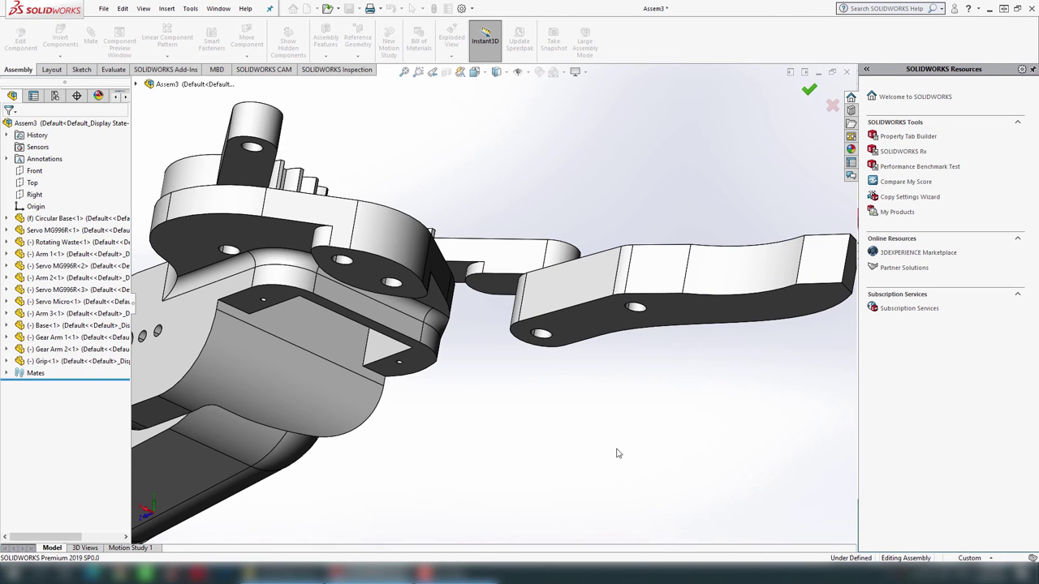
scroll(584, 383, up, 2)
middle_drag(580, 377, 252, 415)
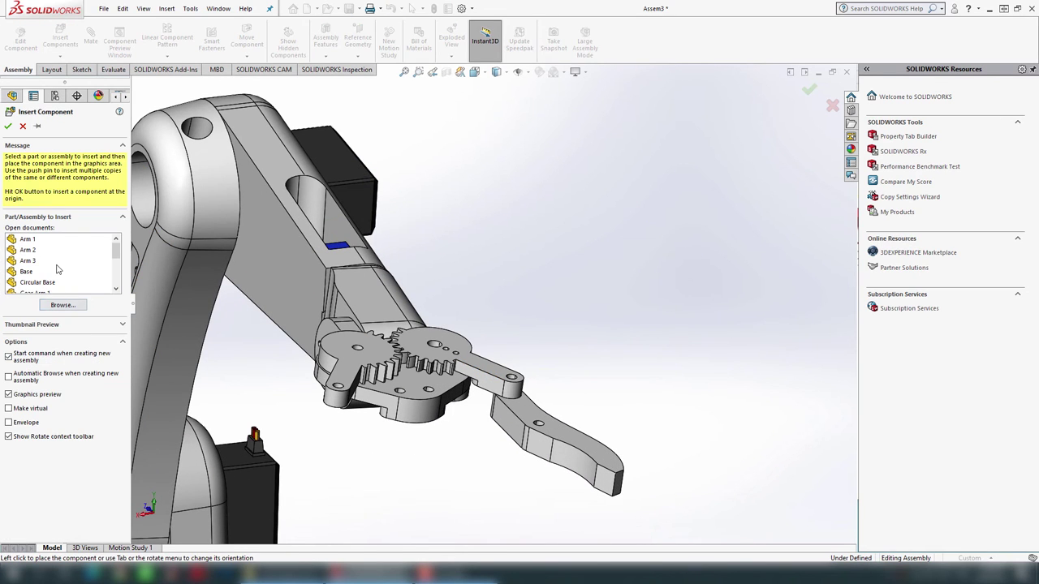
- Insert a second Grip, rotated three times by 90° and flipped, and place it
click(28, 250)
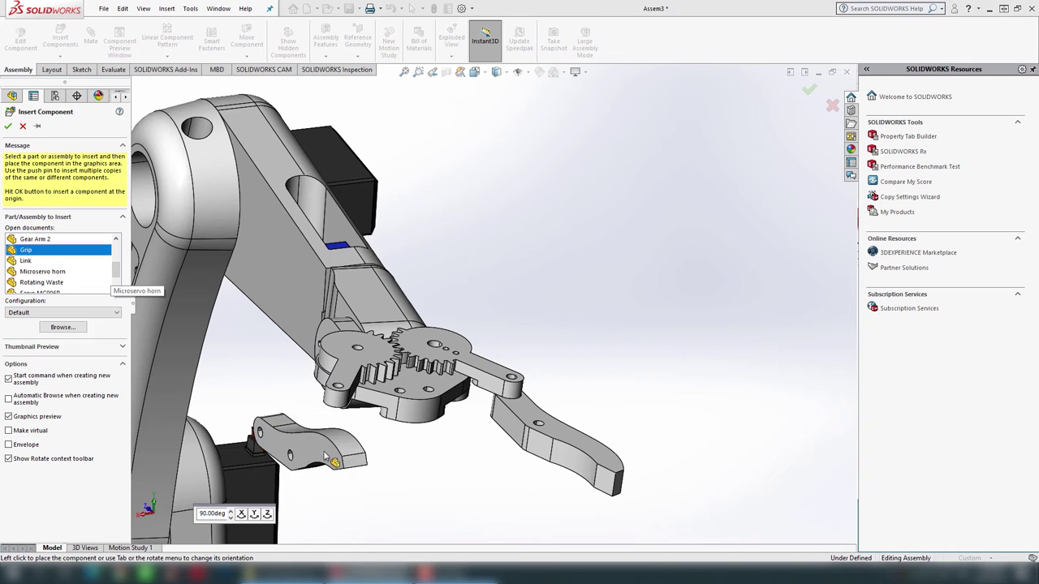
click(267, 515)
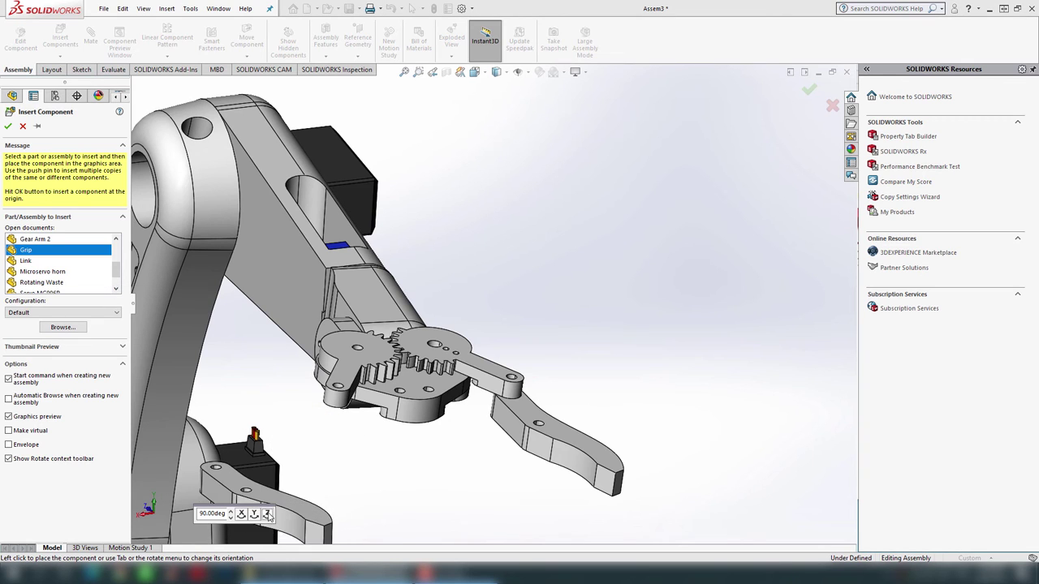
click(268, 515)
click(268, 514)
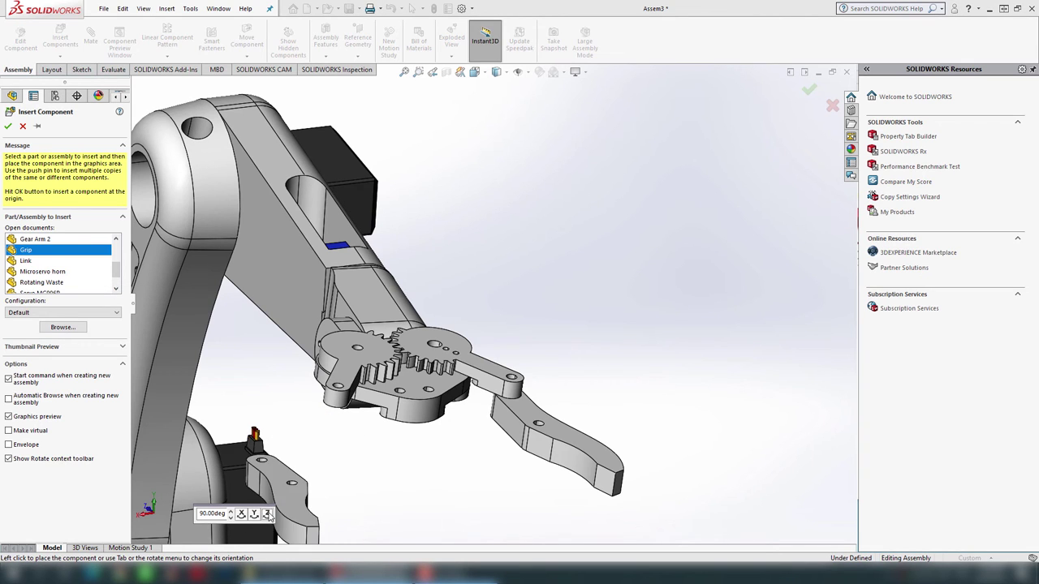
key(Tab)
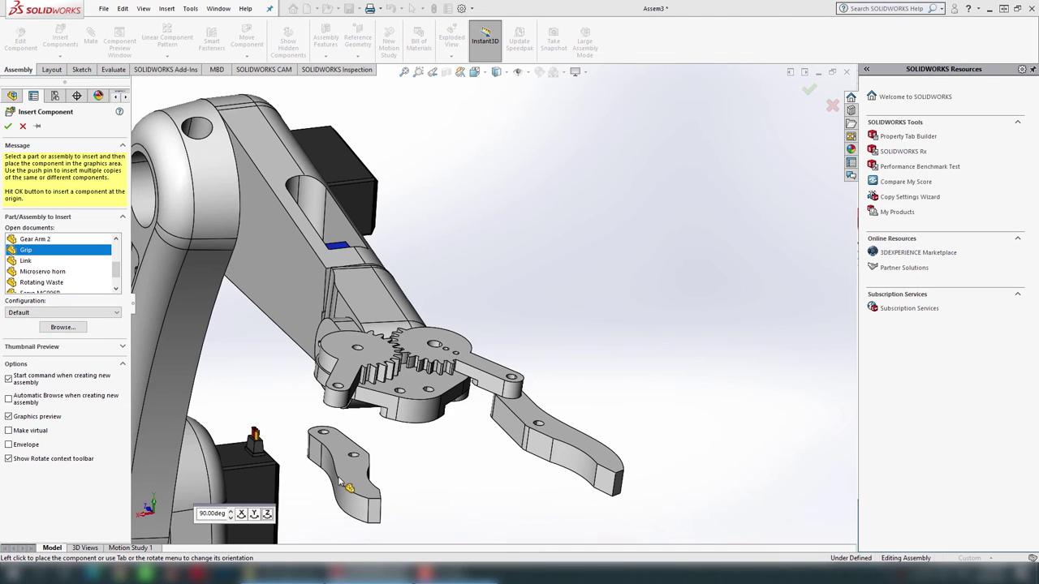
click(395, 485)
scroll(329, 437, down, 2)
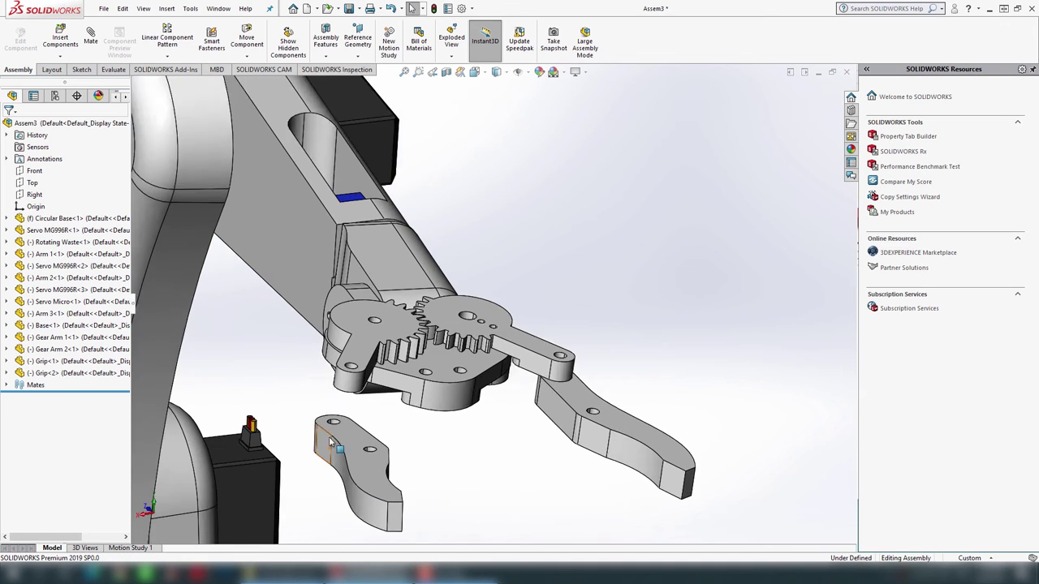
scroll(382, 414, down, 2)
scroll(379, 405, down, 1)
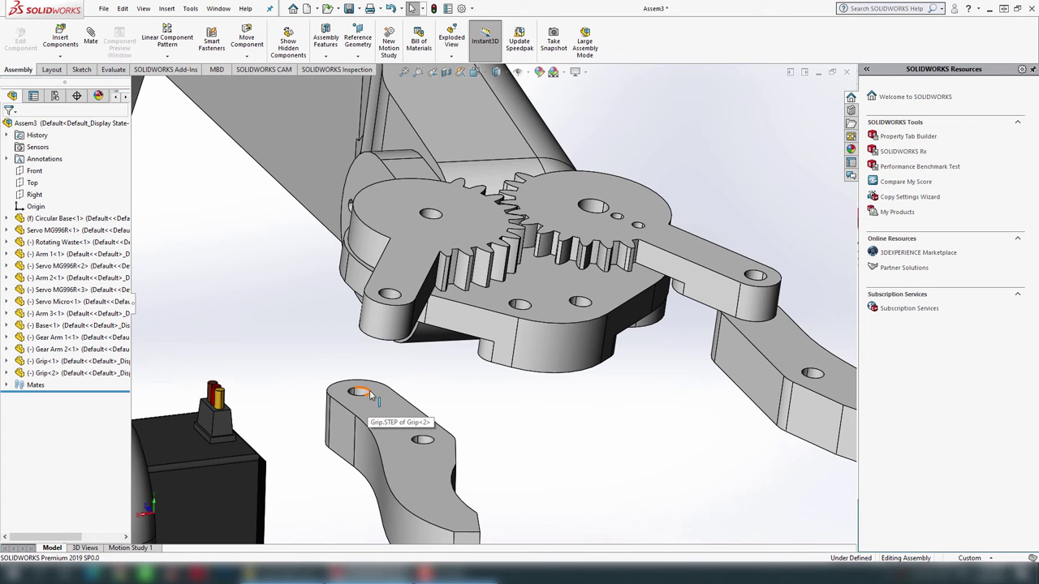
- Mate the second grip's pin hole concentric with the hole on Gear Arm 1
click(371, 393)
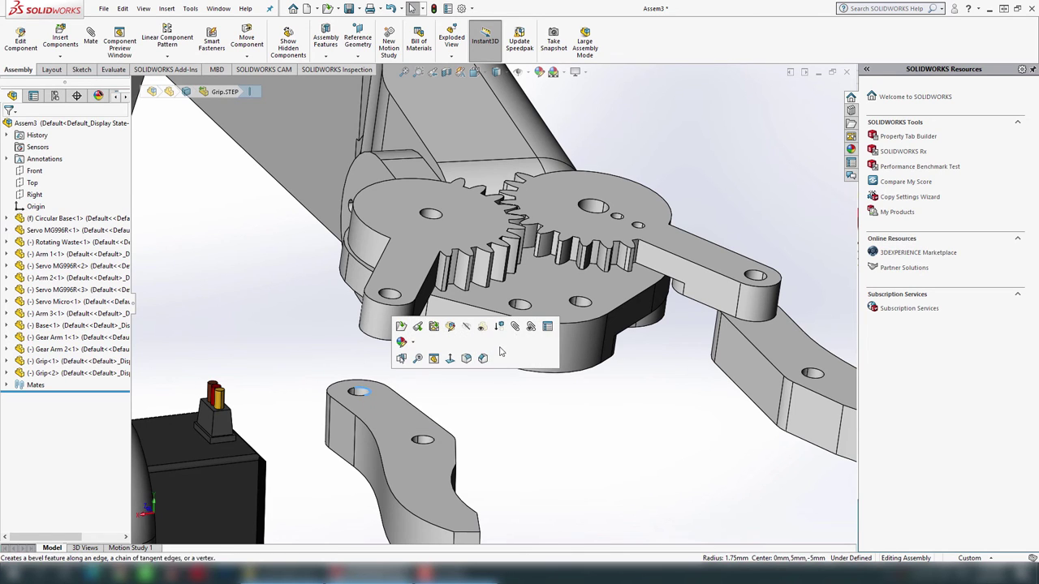
key(m)
click(399, 298)
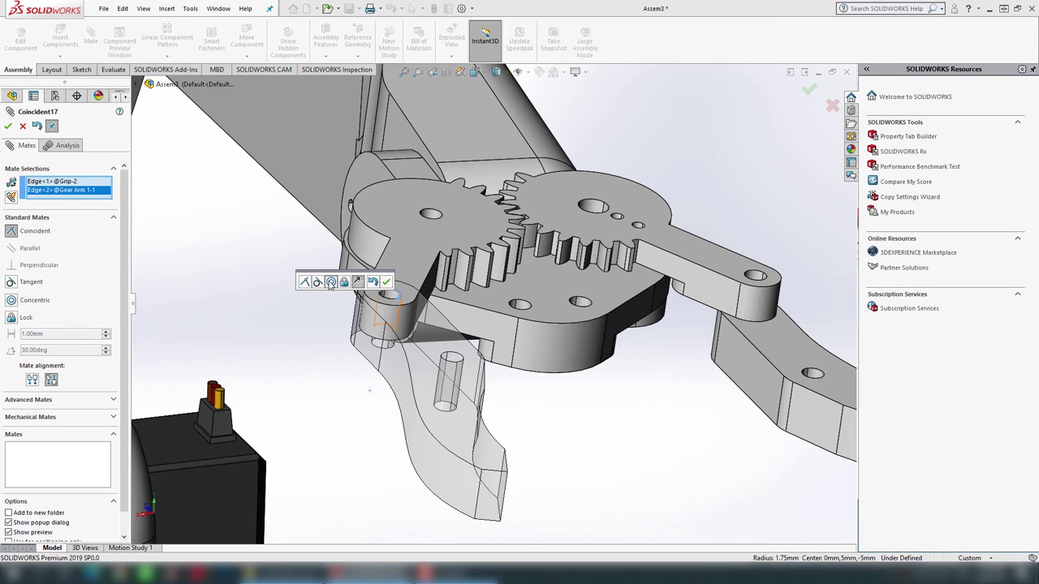
click(330, 282)
click(386, 281)
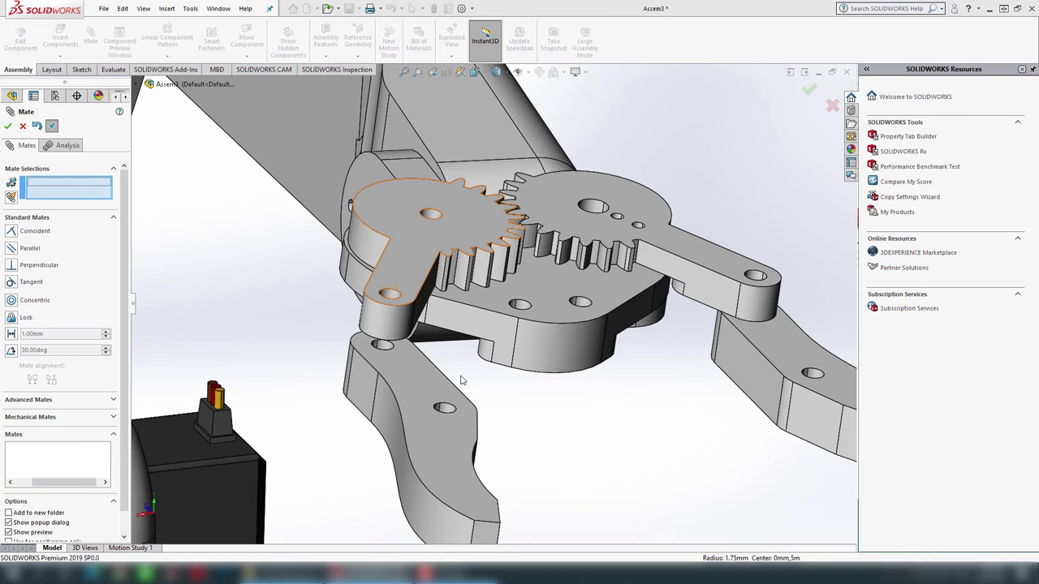
- Make the second grip's face coincident with the Gear Arm 1 face and finish mating
click(443, 408)
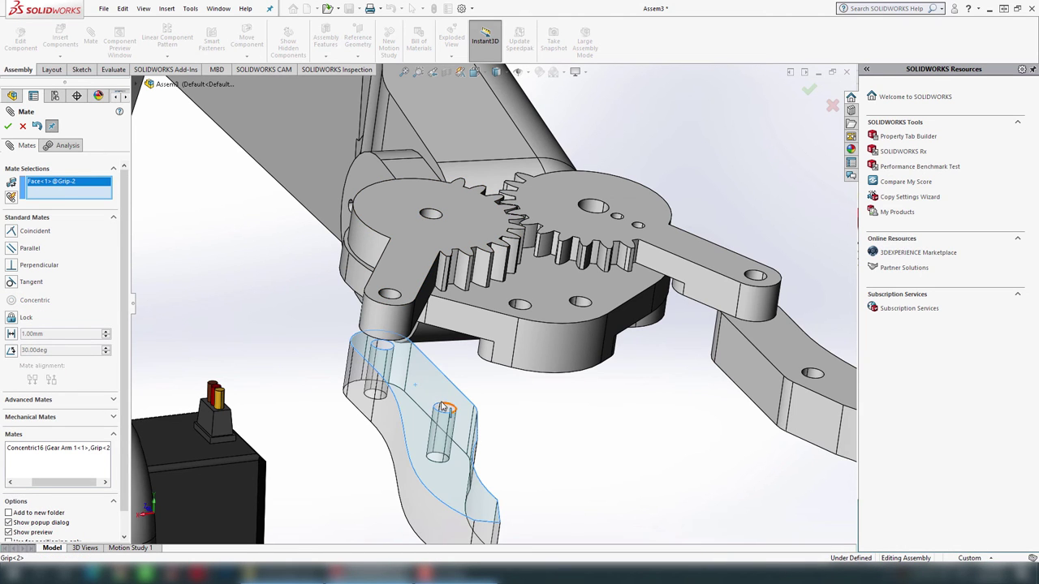
middle_drag(443, 399, 274, 369)
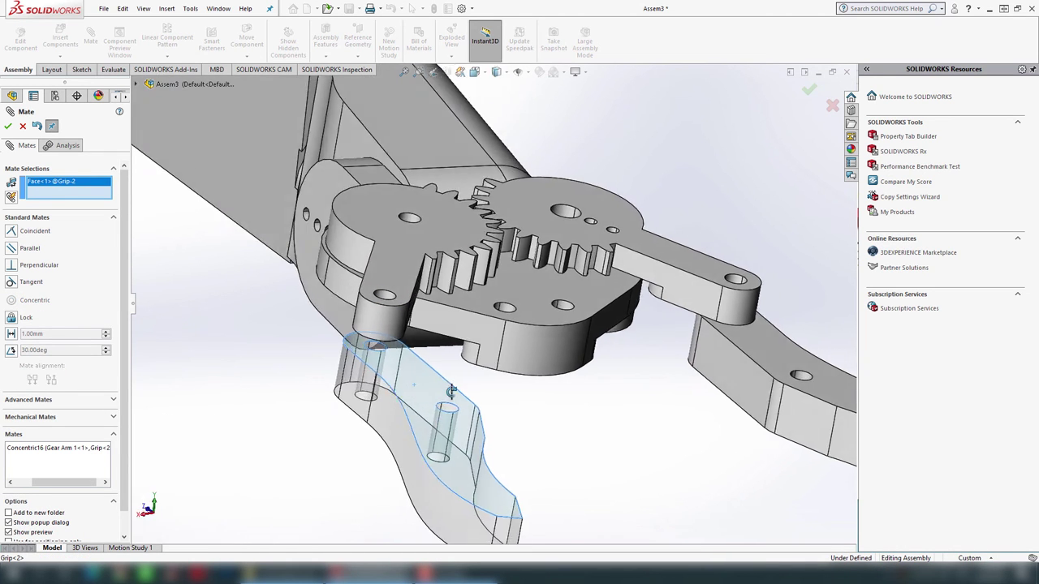
click(274, 369)
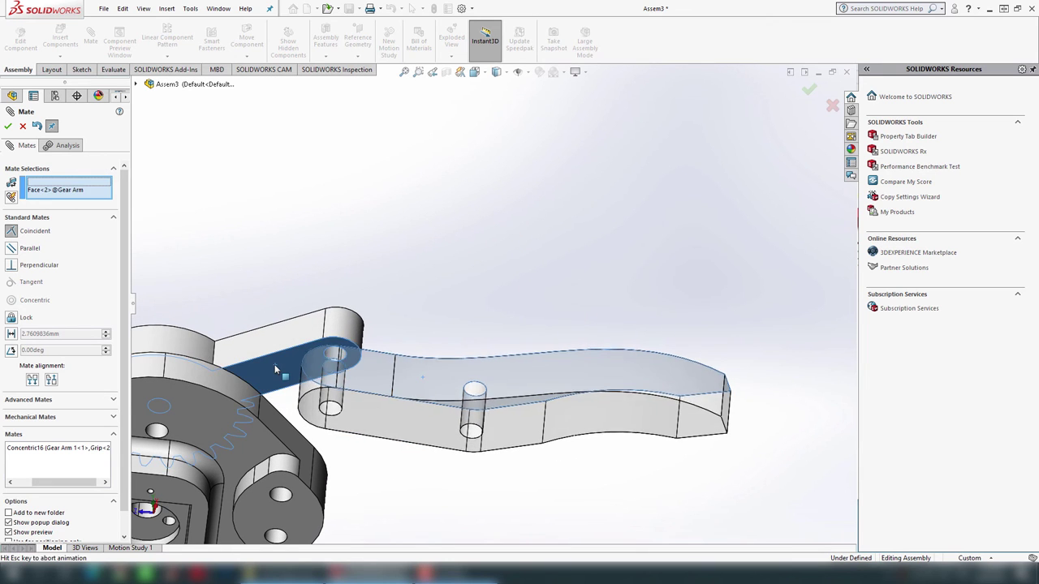
click(261, 382)
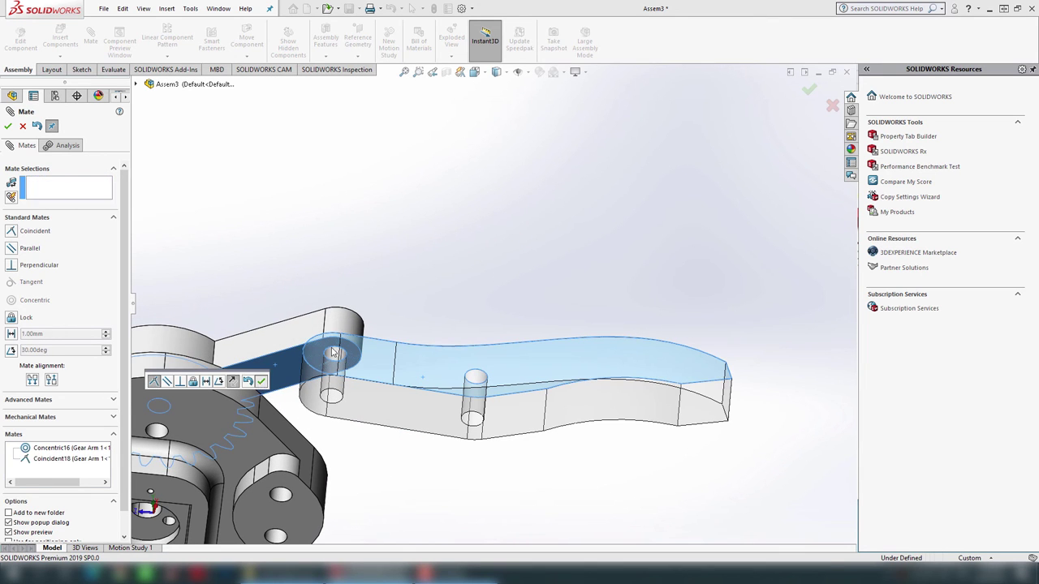
key(Return)
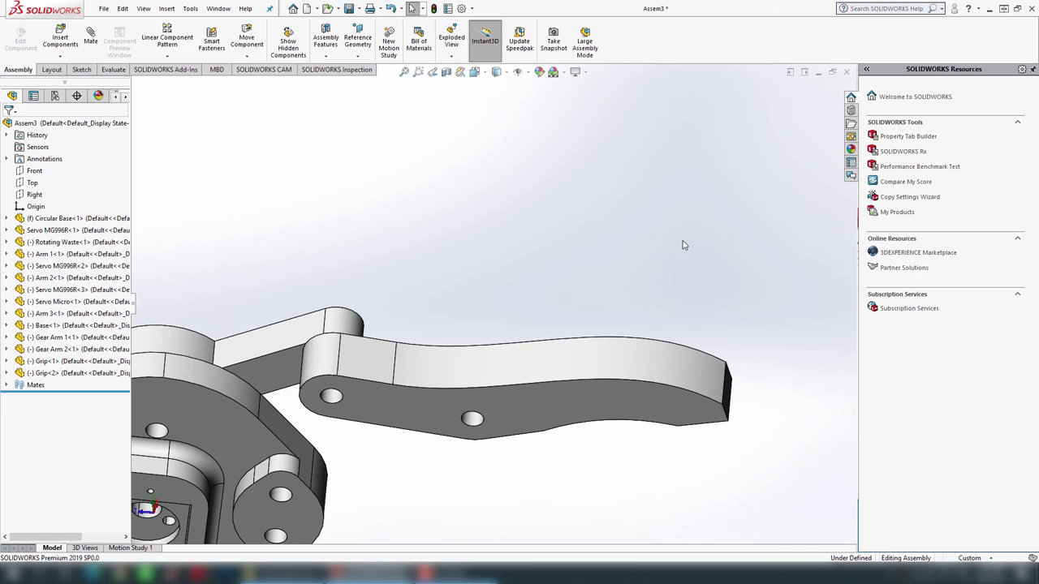
scroll(679, 246, up, 3)
mouse_move(650, 281)
middle_down()
mouse_move(598, 309)
mouse_move(557, 429)
mouse_move(737, 234)
middle_up()
scroll(596, 258, down, 3)
middle_drag(560, 317, 545, 333)
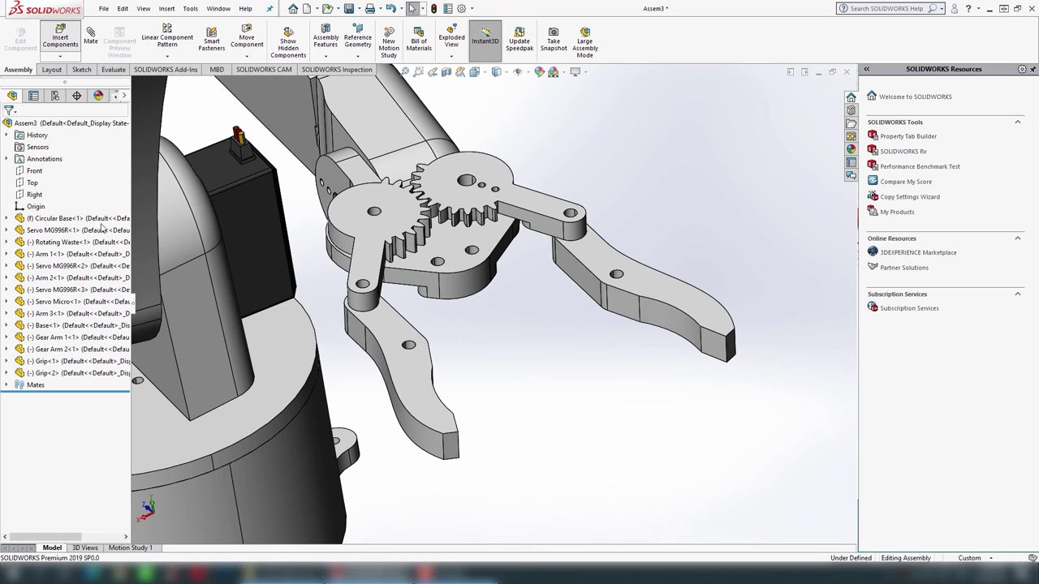
- Insert the Link part and place the link bar in the assembly
scroll(68, 274, down, 2)
scroll(67, 274, down, 2)
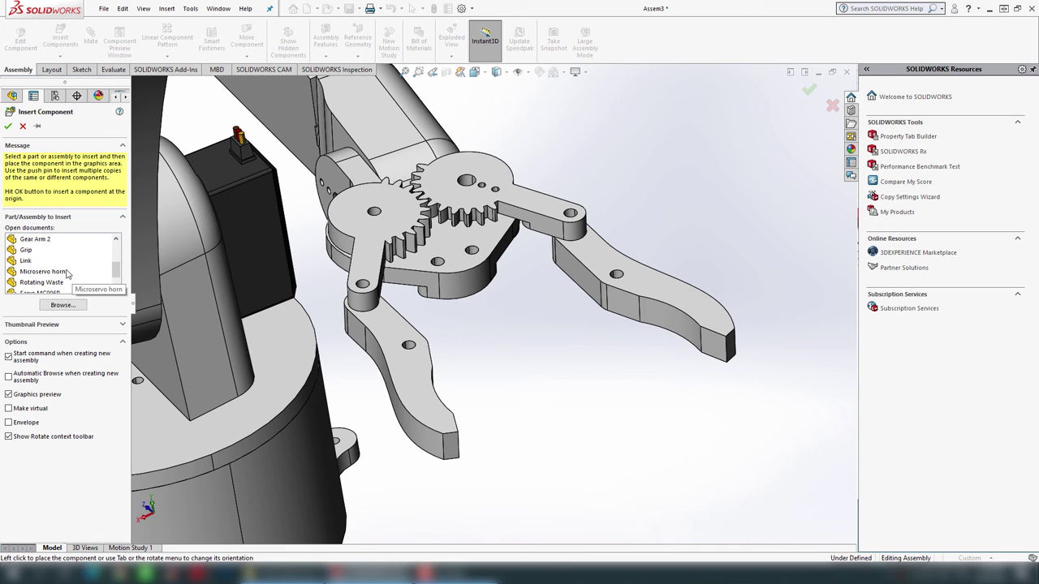
click(25, 261)
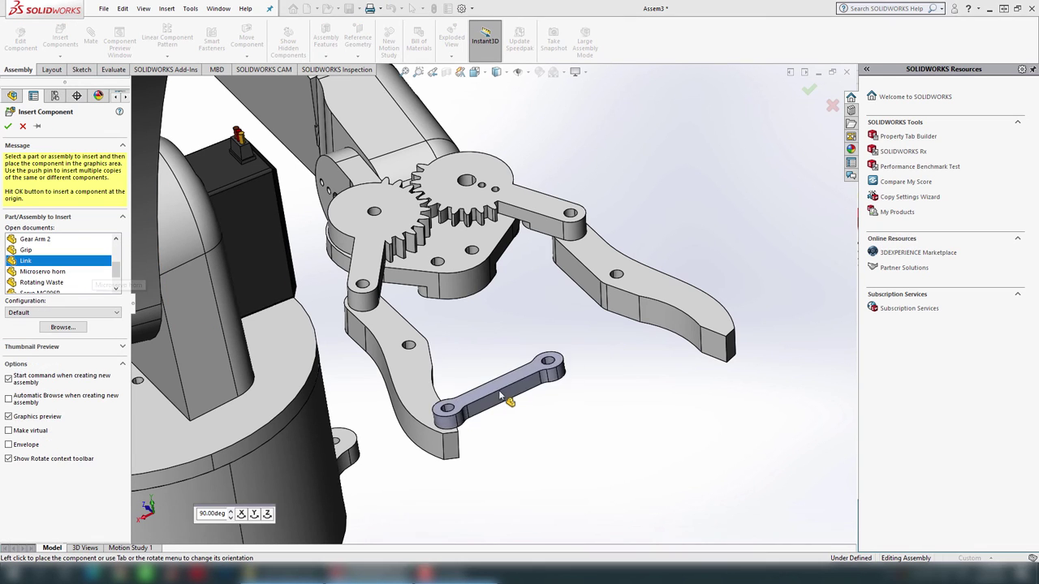
click(532, 353)
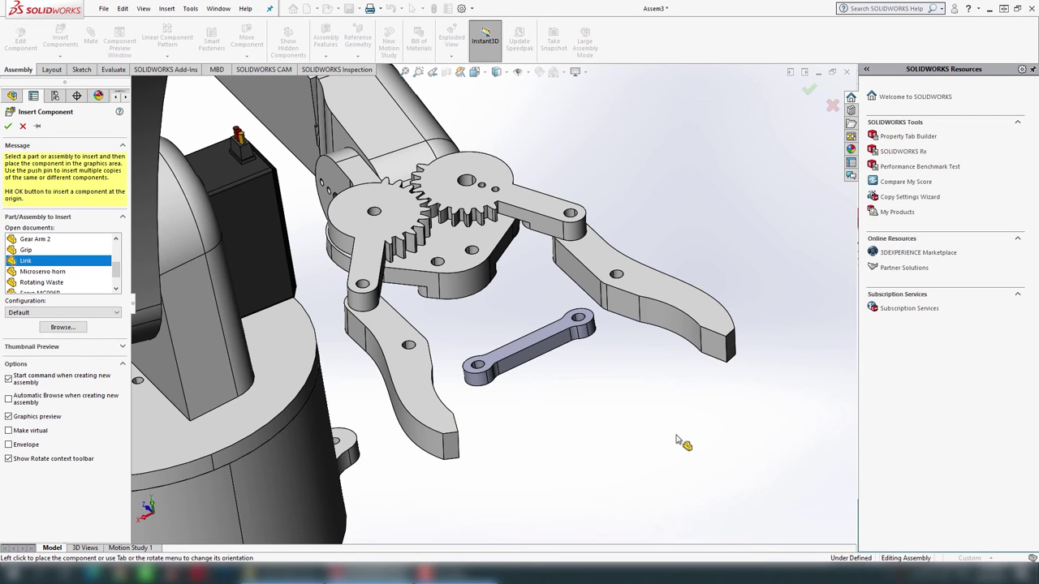
scroll(586, 326, down, 2)
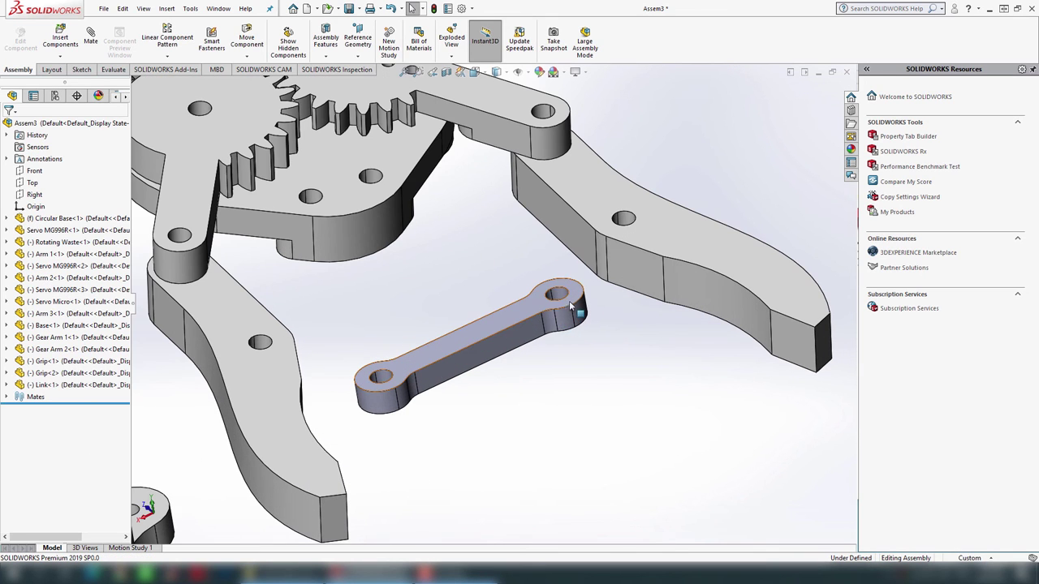
- Pin the link bar concentric to a base hole and to the second grip finger's hole
click(570, 300)
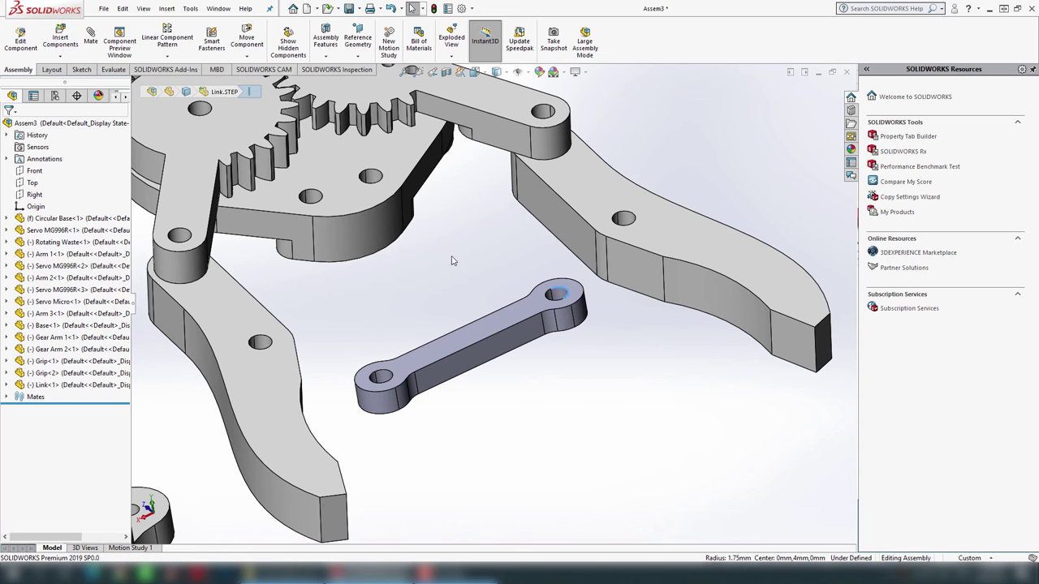
click(319, 204)
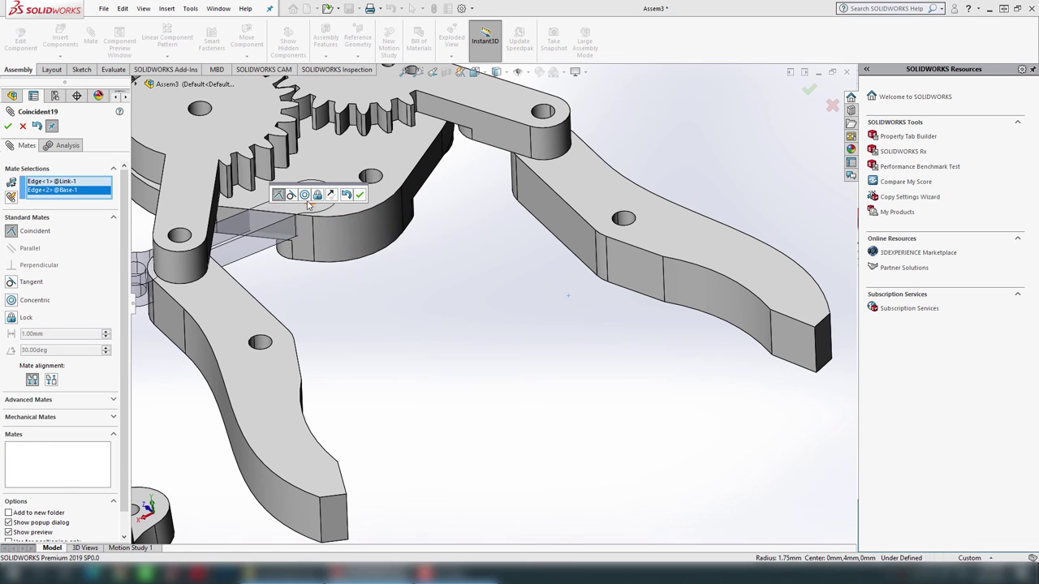
click(360, 197)
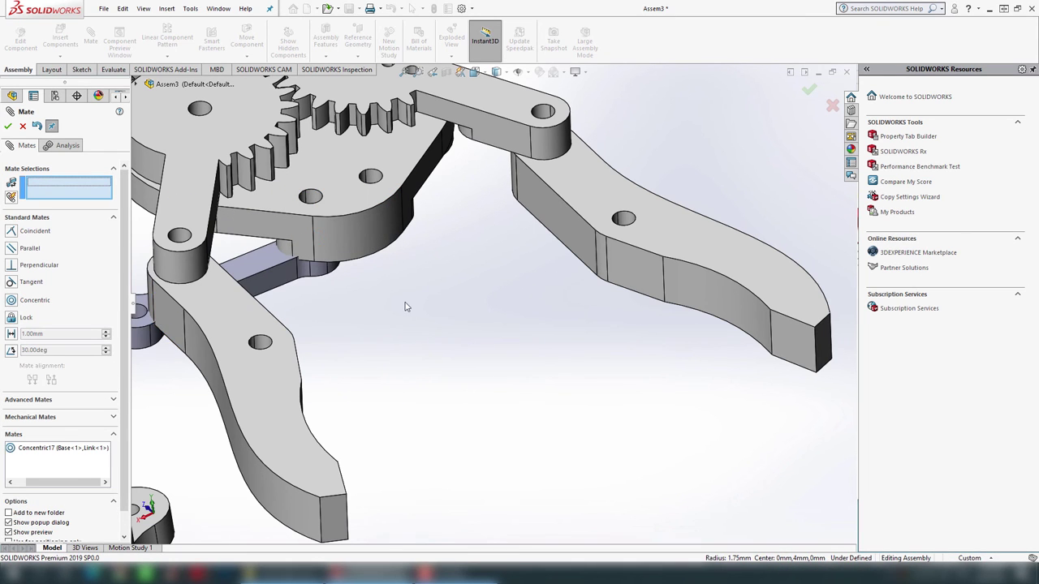
scroll(406, 307, up, 3)
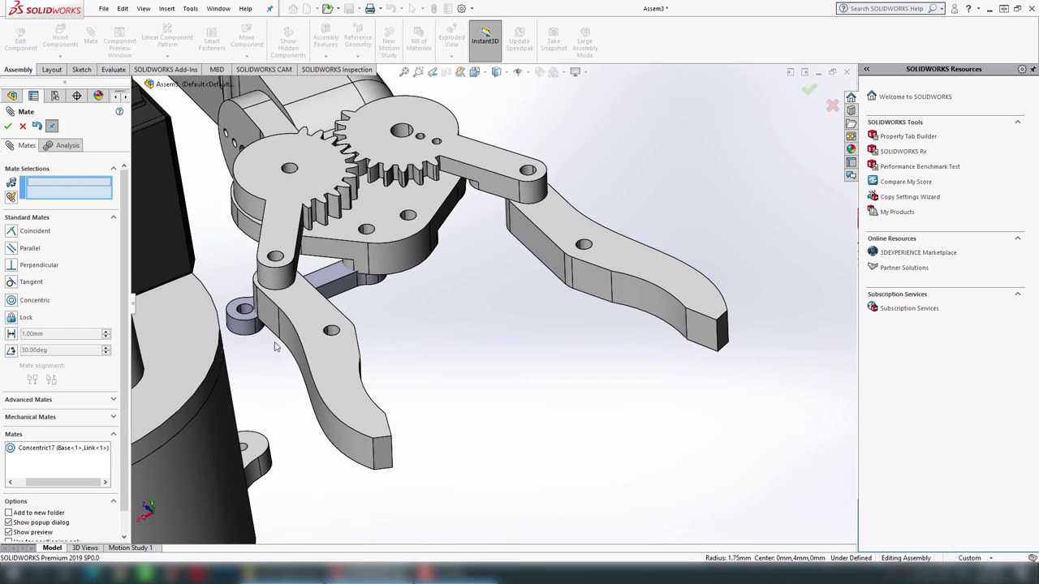
click(244, 315)
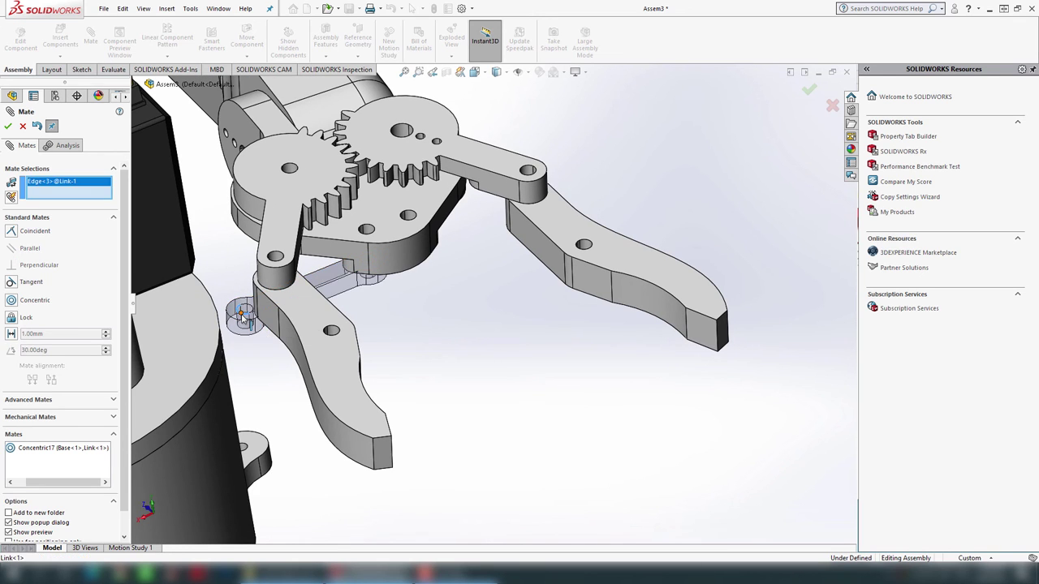
click(330, 339)
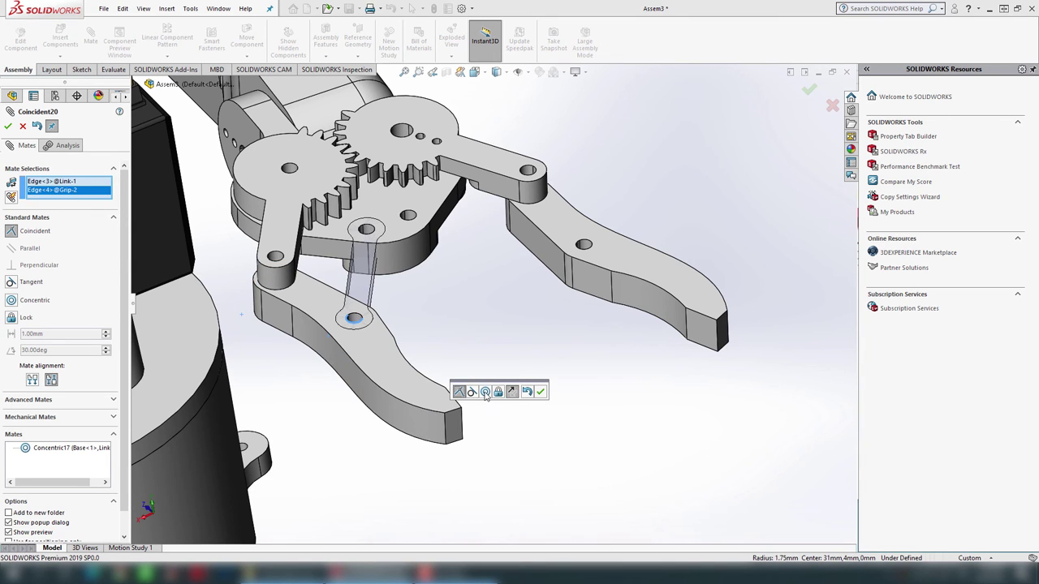
click(485, 393)
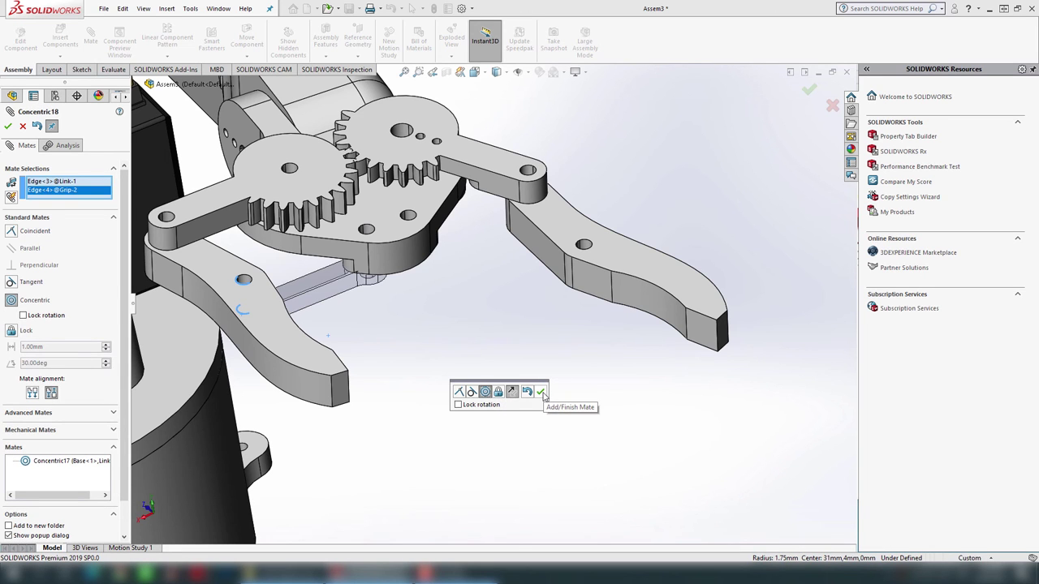
click(543, 393)
scroll(388, 321, up, 3)
scroll(392, 313, down, 5)
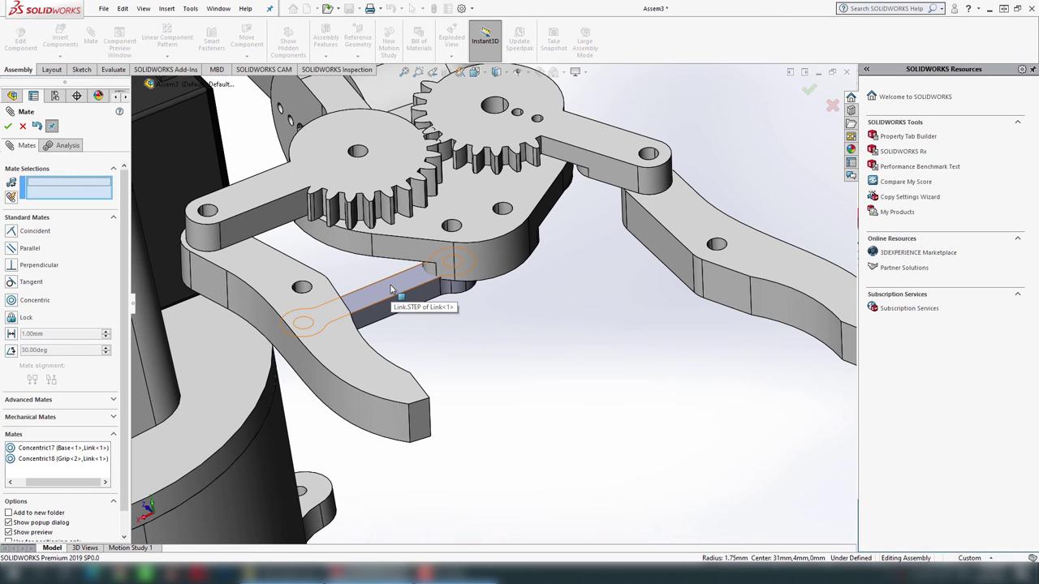
- Make the link bar's flat face coincident with the base face and finish mating
click(391, 290)
middle_drag(485, 330, 506, 213)
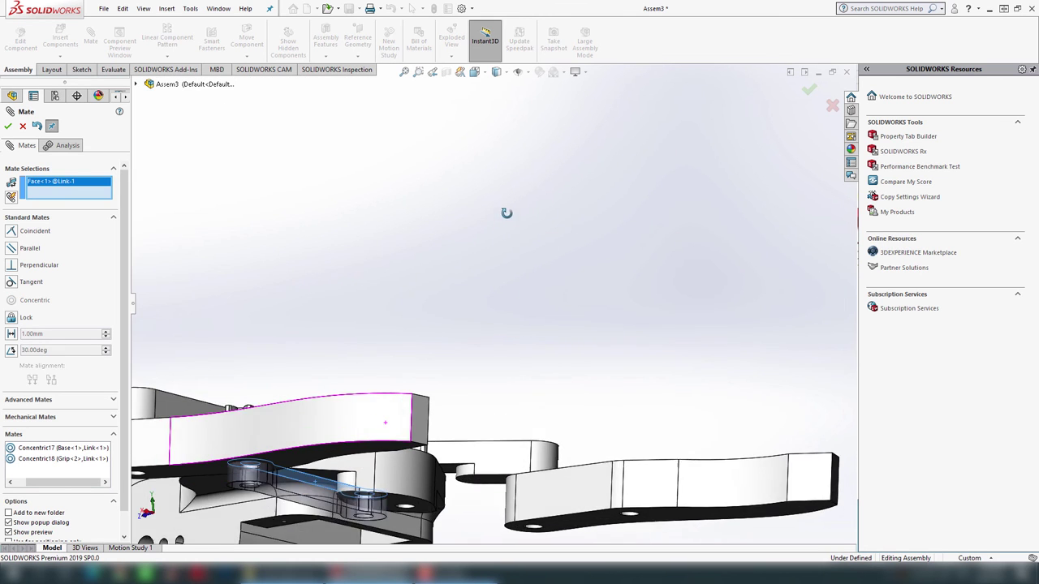
scroll(390, 487, down, 2)
middle_drag(389, 483, 487, 406)
scroll(487, 405, down, 2)
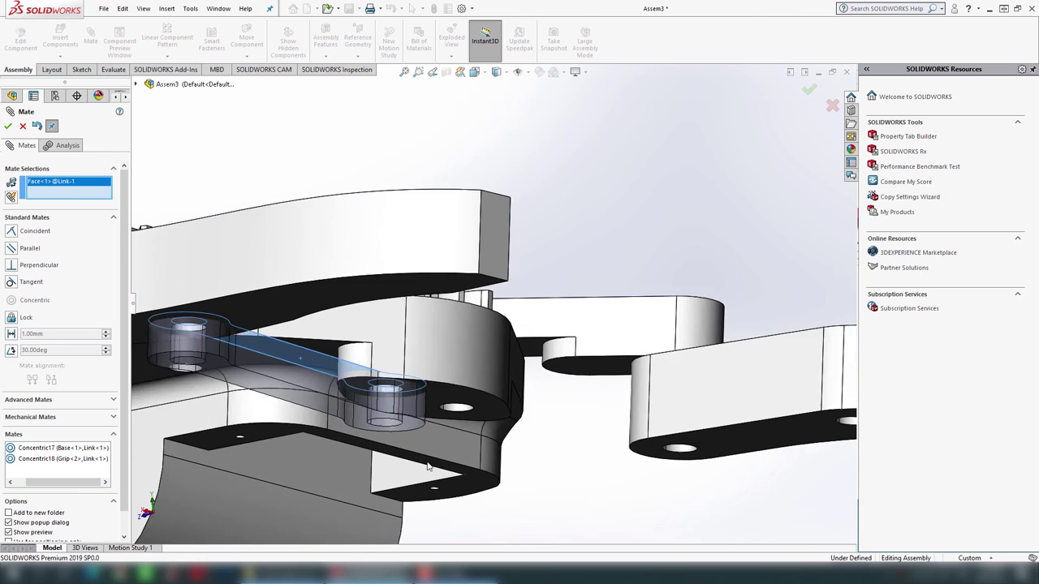
scroll(490, 409, down, 2)
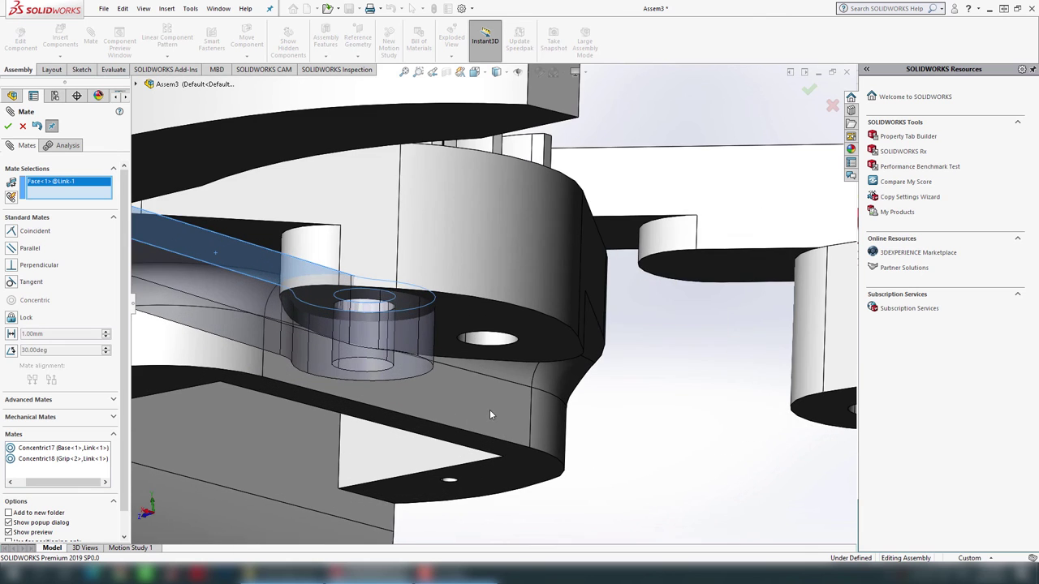
click(472, 307)
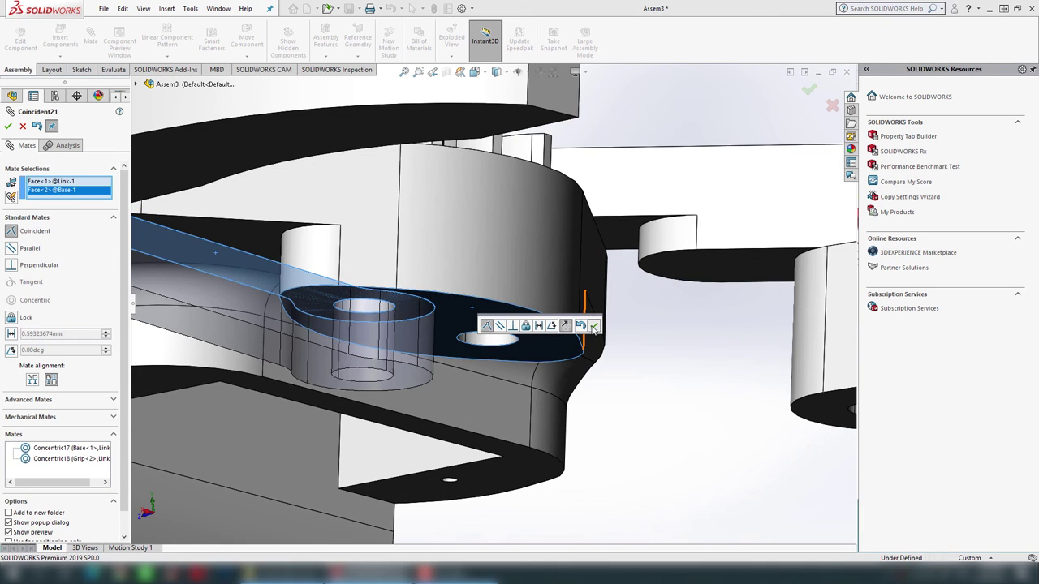
click(593, 326)
click(808, 91)
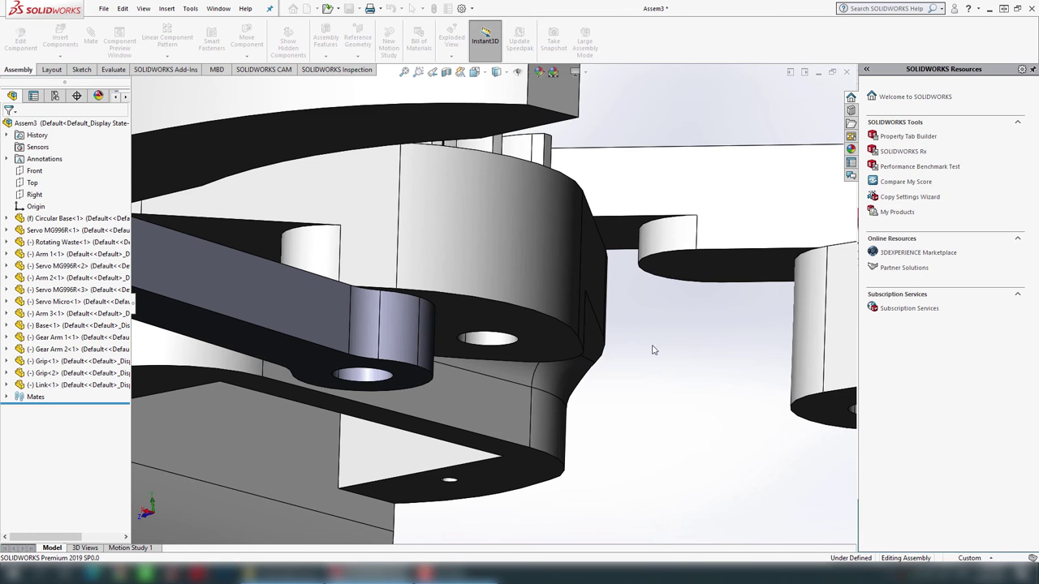
- Test the mechanism by dragging the grip finger and pivoting Gear Arm 1 in isometric view
scroll(653, 350, up, 3)
scroll(613, 372, up, 3)
key(ctrl+7)
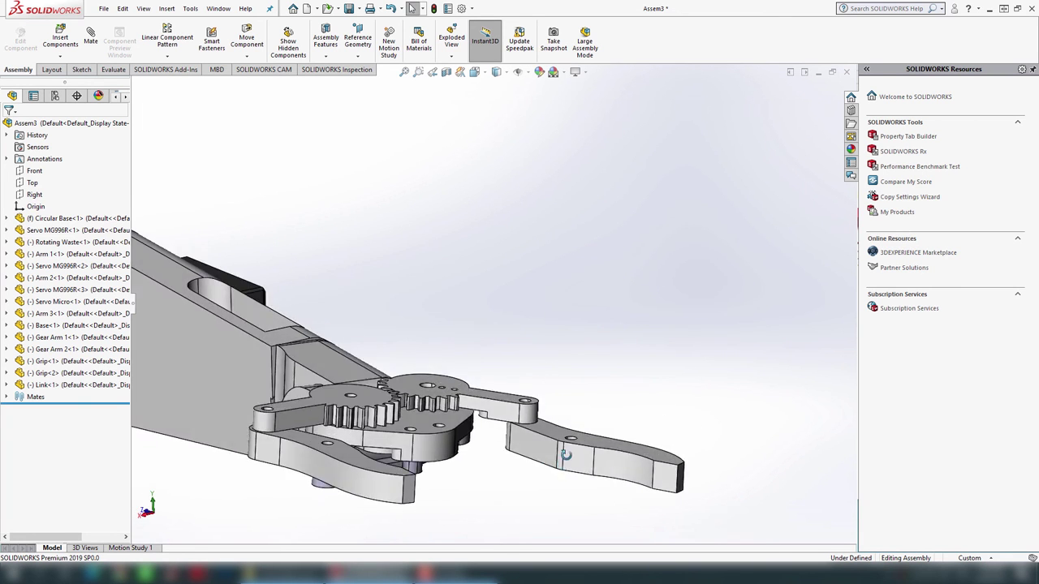
scroll(420, 447, down, 2)
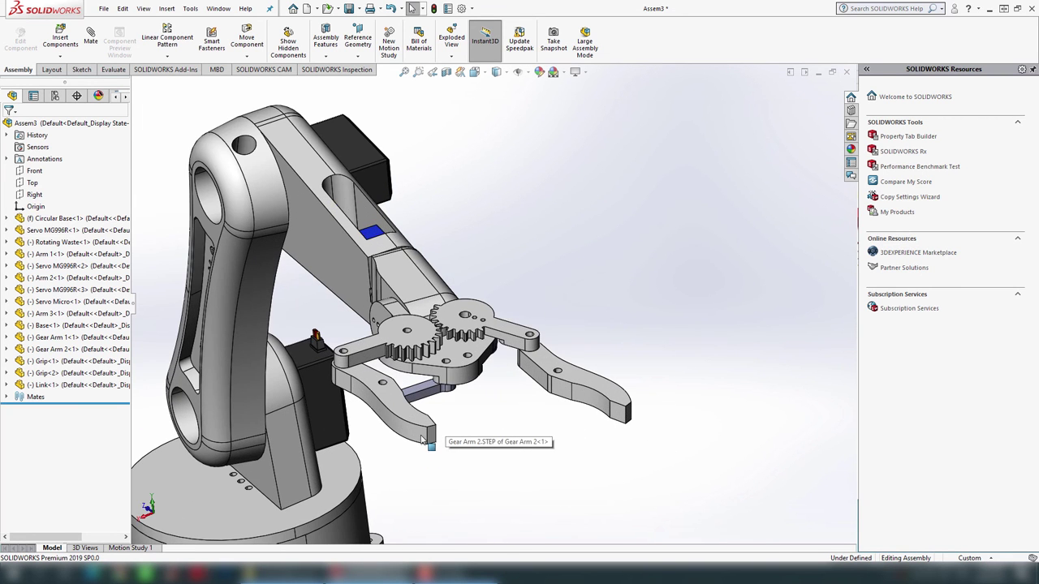
drag(422, 439, 474, 426)
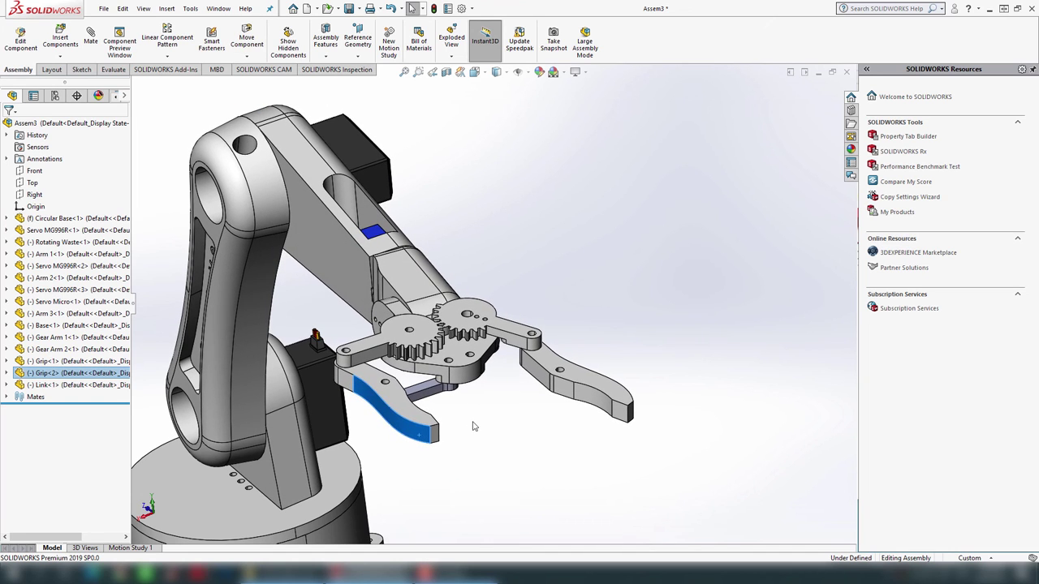
drag(404, 406, 388, 399)
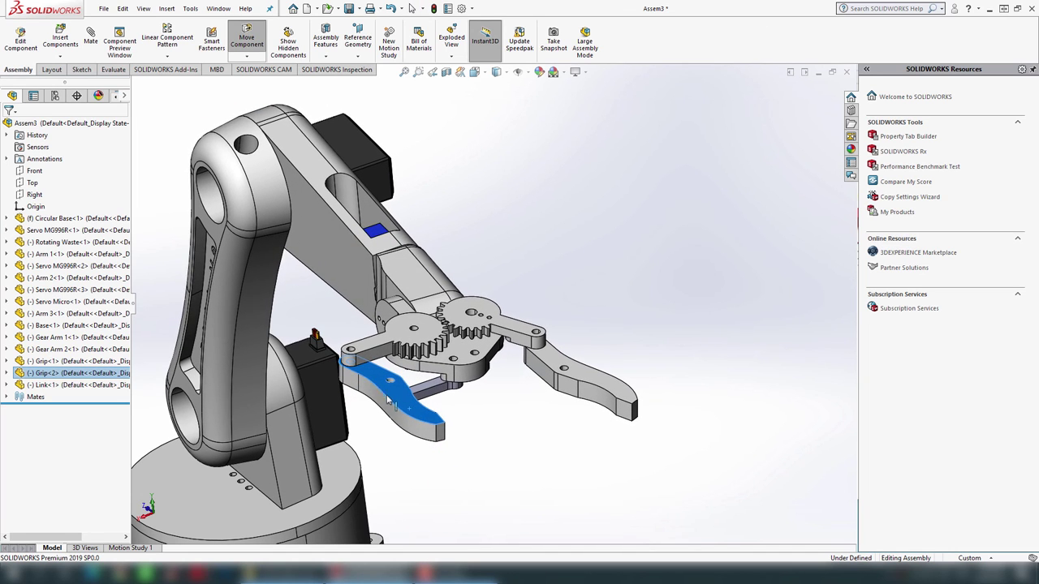
drag(357, 366, 574, 464)
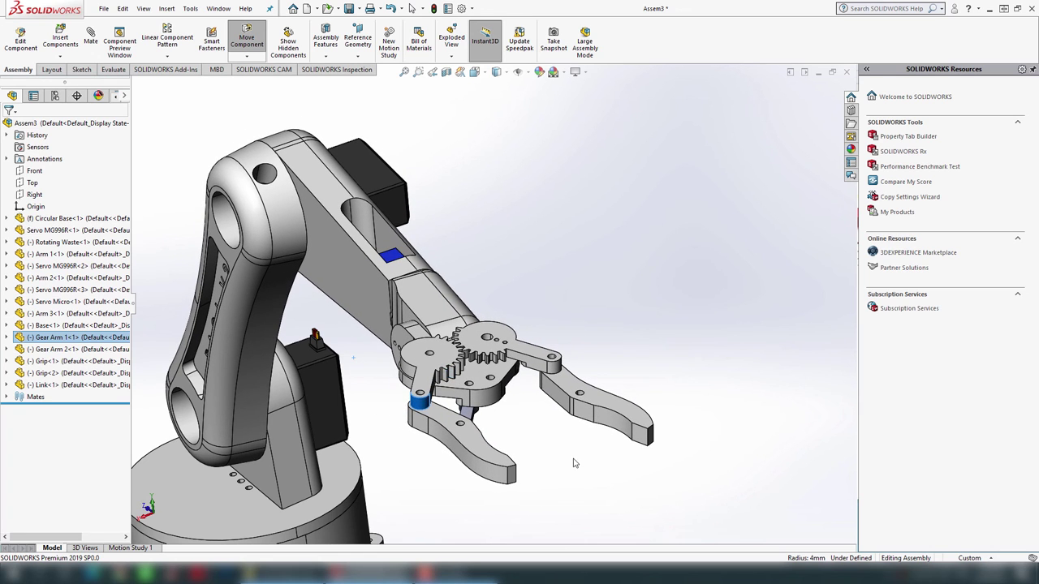
key(Escape)
mouse_move(555, 440)
middle_down()
mouse_move(541, 336)
mouse_move(499, 365)
mouse_move(411, 395)
mouse_move(461, 397)
mouse_move(382, 365)
middle_up()
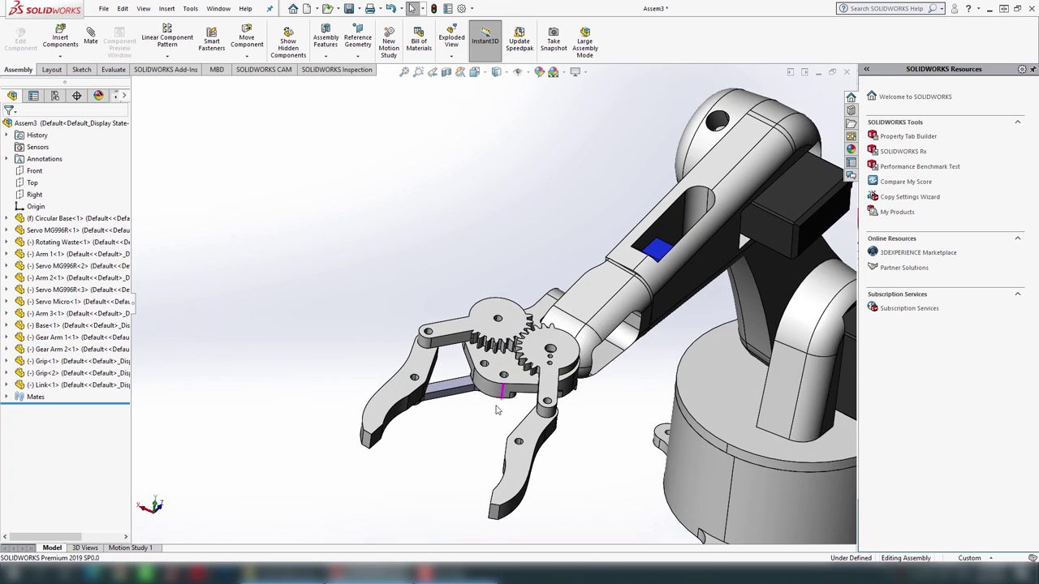
scroll(371, 357, down, 3)
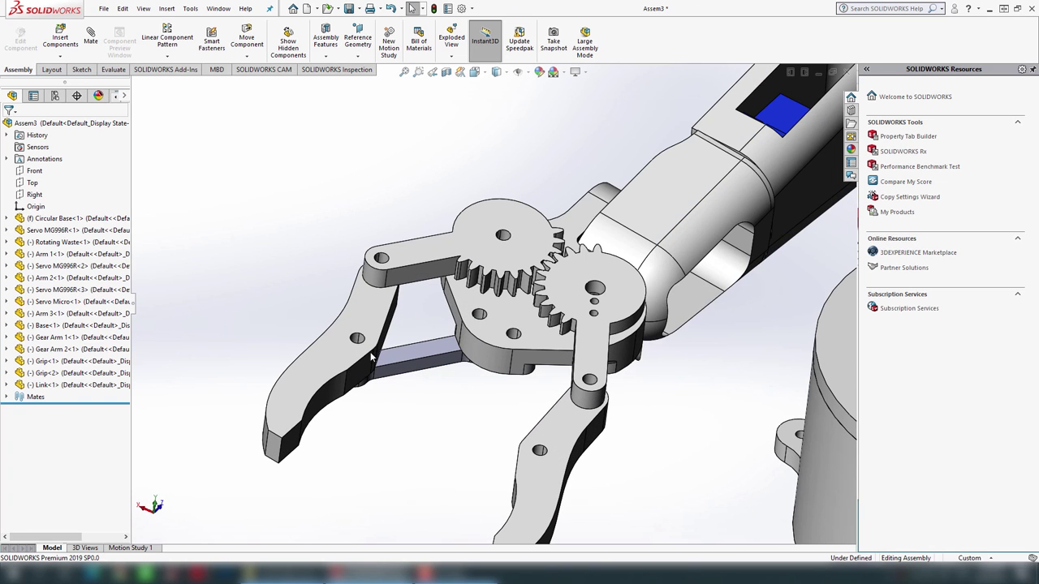
- Insert a second Link bar and place it near the gripper
click(60, 38)
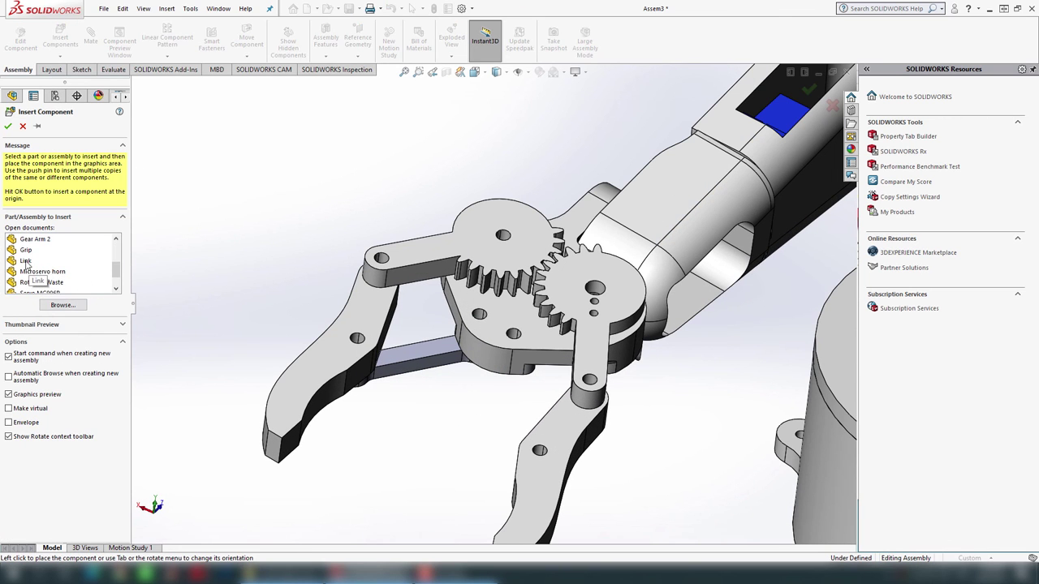
click(26, 260)
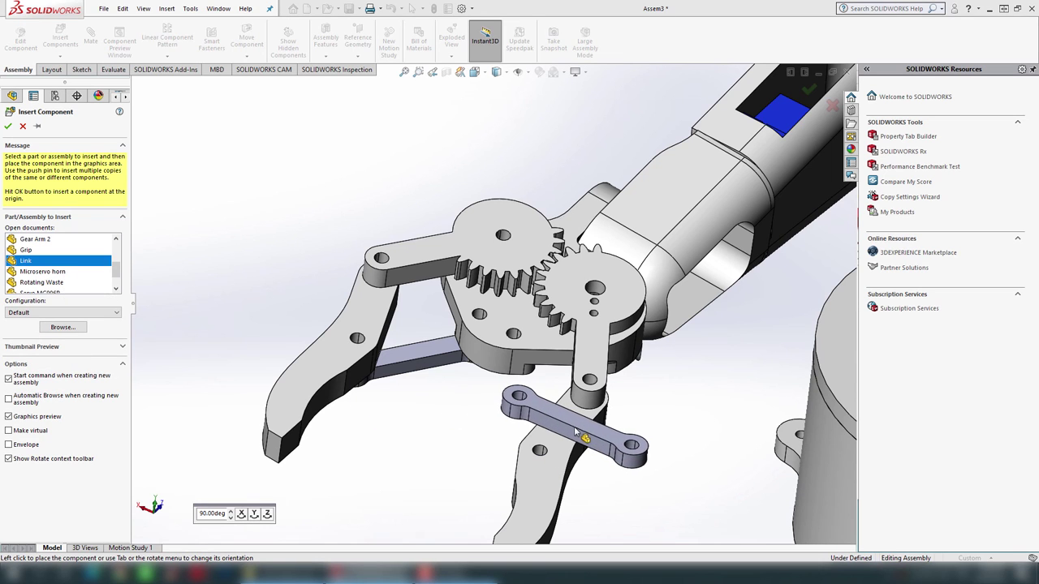
click(575, 436)
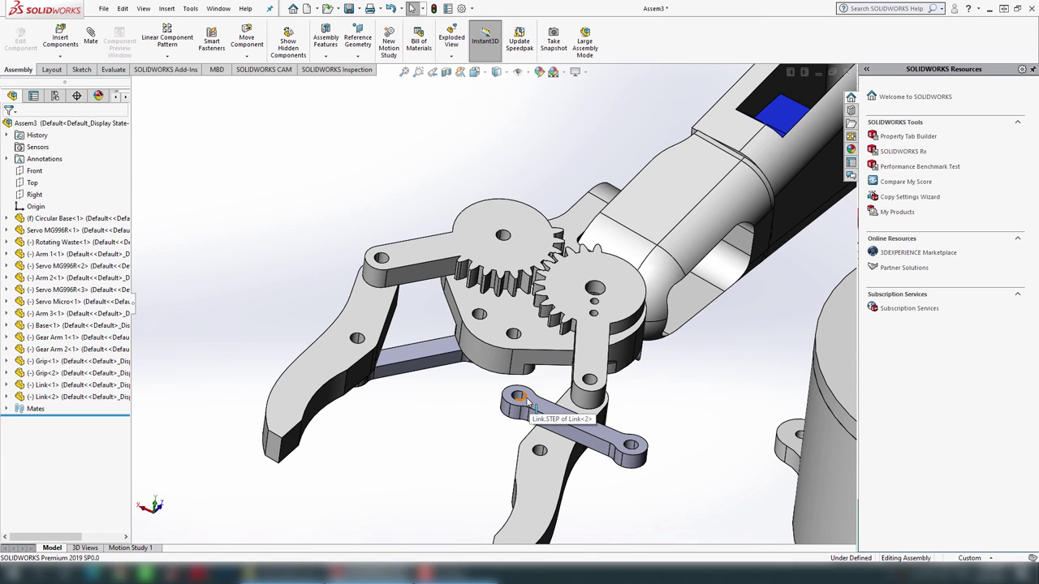
- Mate the second link's holes concentric to the base hole and the grip finger's hole
click(523, 397)
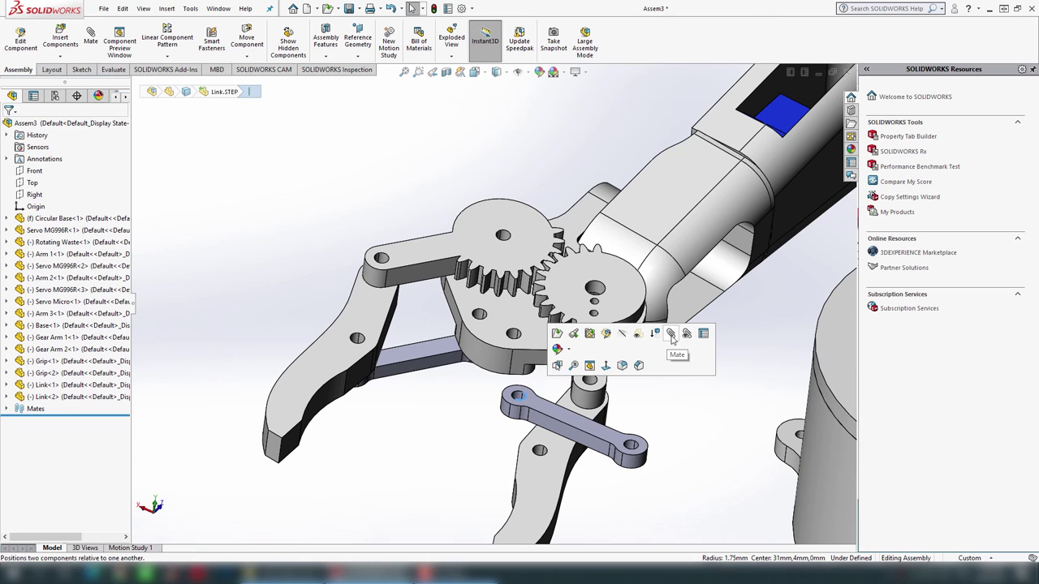
key(m)
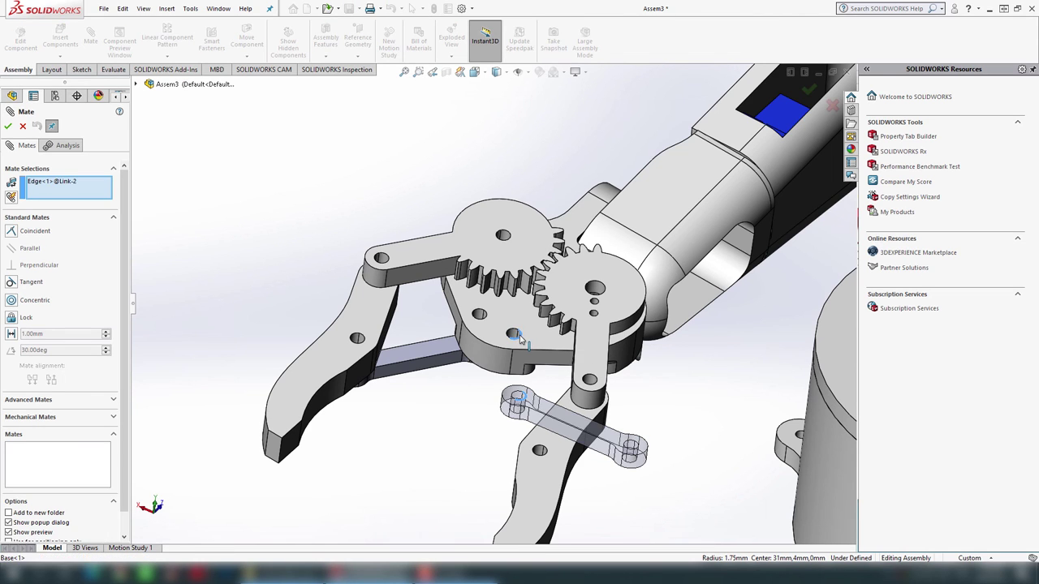
click(516, 334)
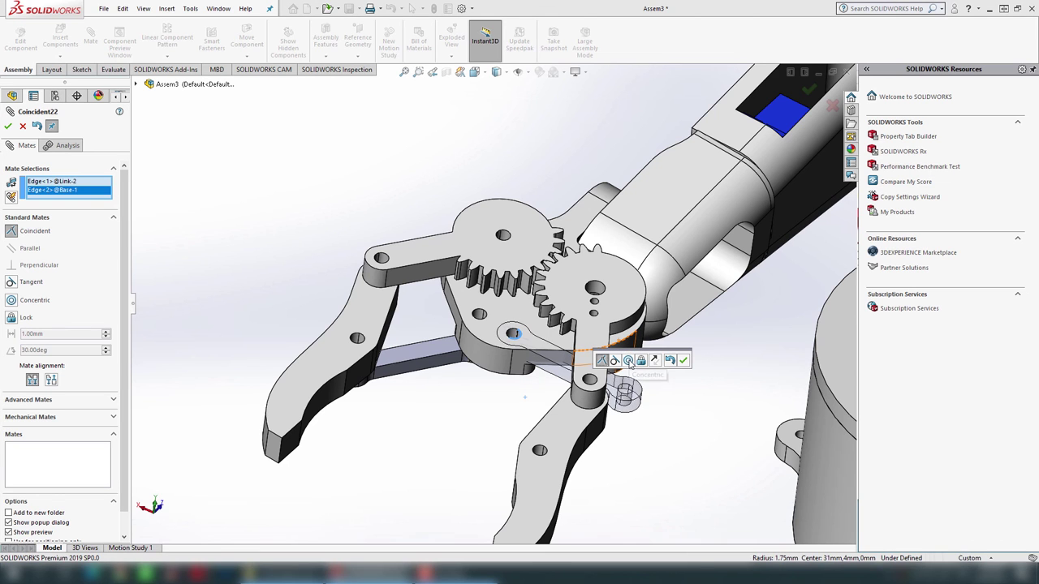
click(630, 361)
click(682, 360)
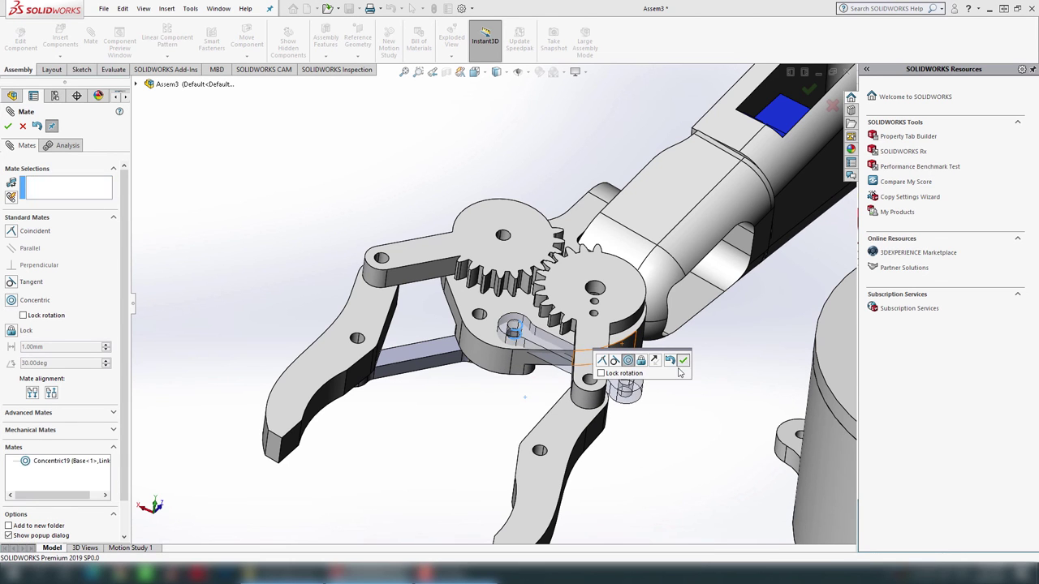
middle_drag(689, 381, 629, 391)
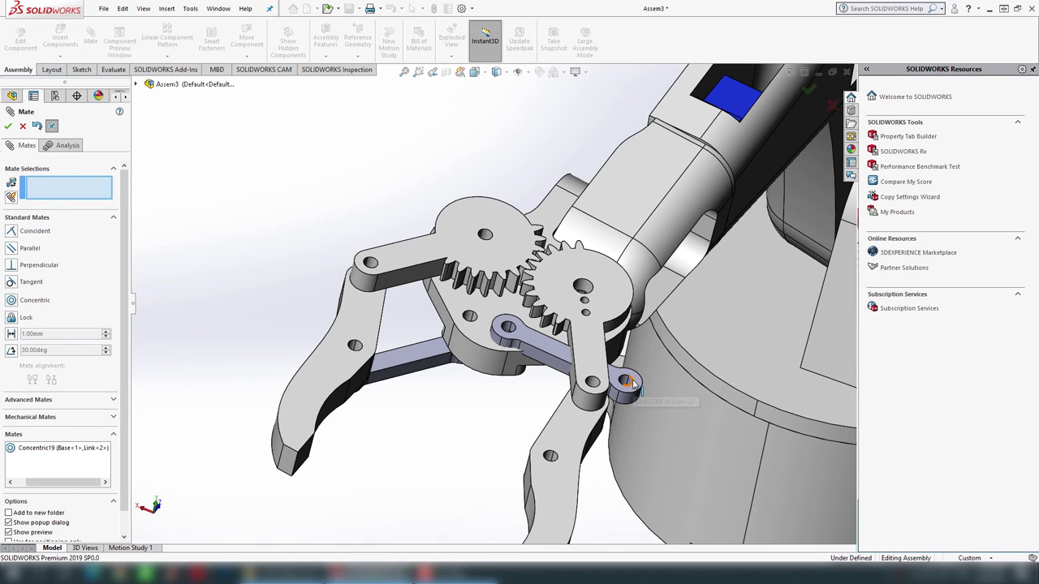
click(631, 383)
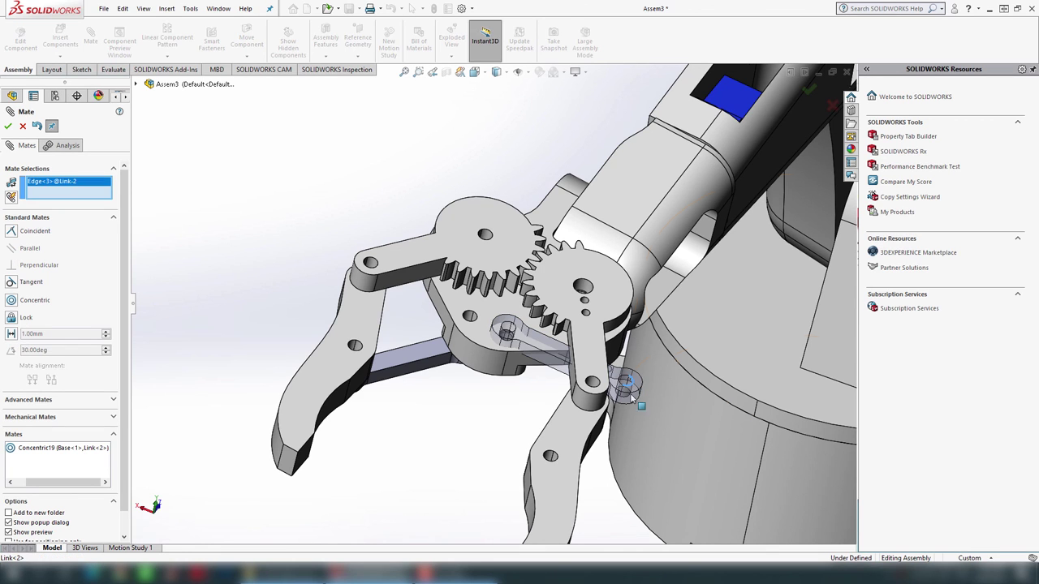
click(550, 457)
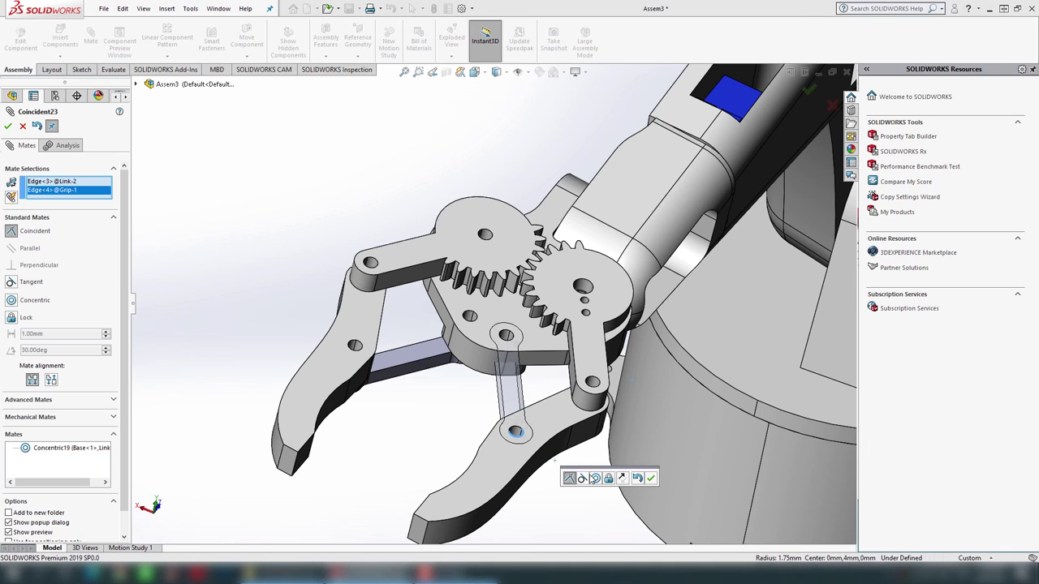
click(595, 479)
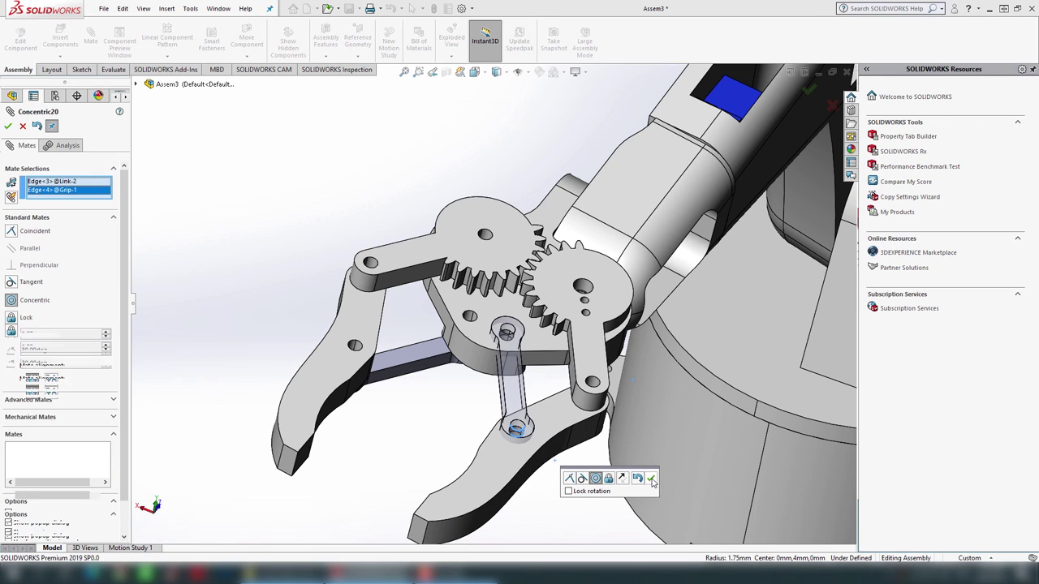
click(651, 478)
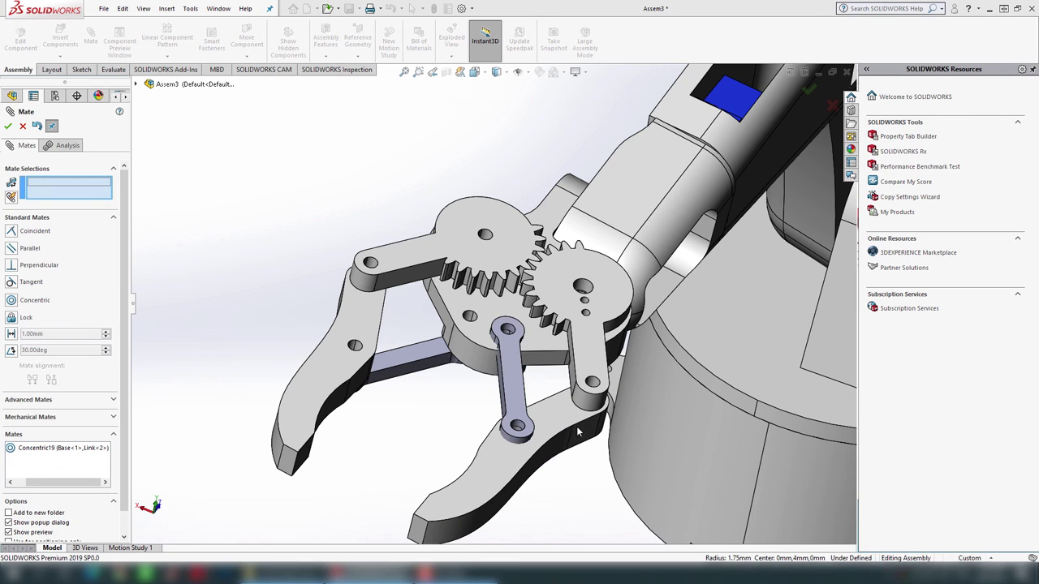
- Make the second link's flat face coincident with the base face and finish mating
click(511, 398)
middle_drag(573, 456, 465, 475)
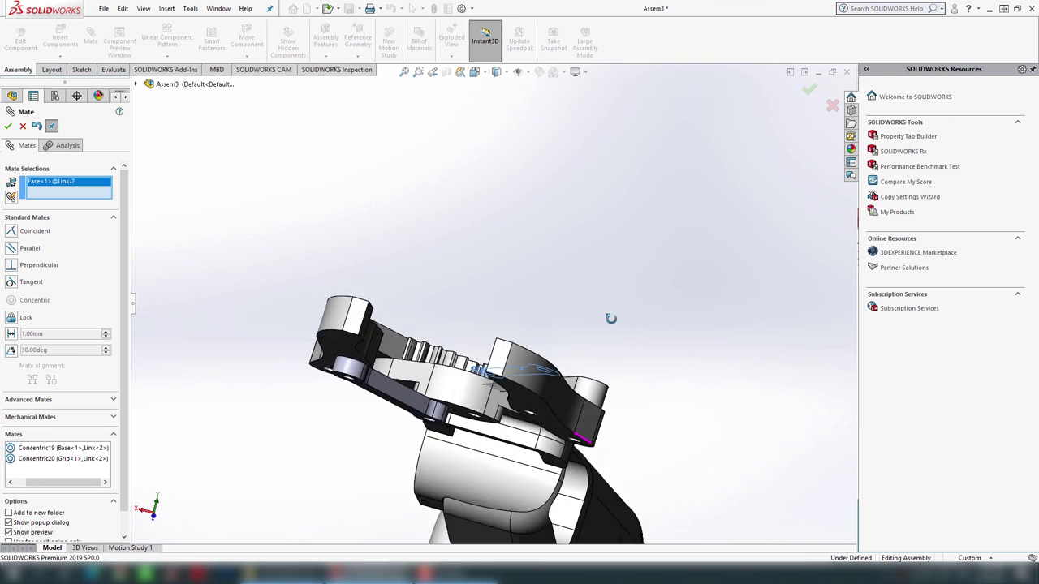
click(448, 432)
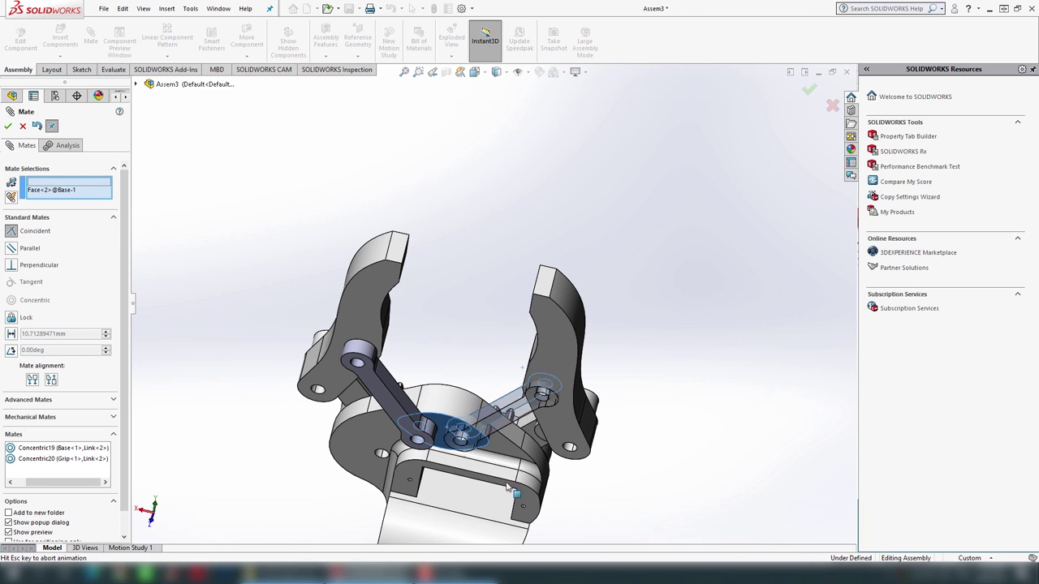
click(633, 505)
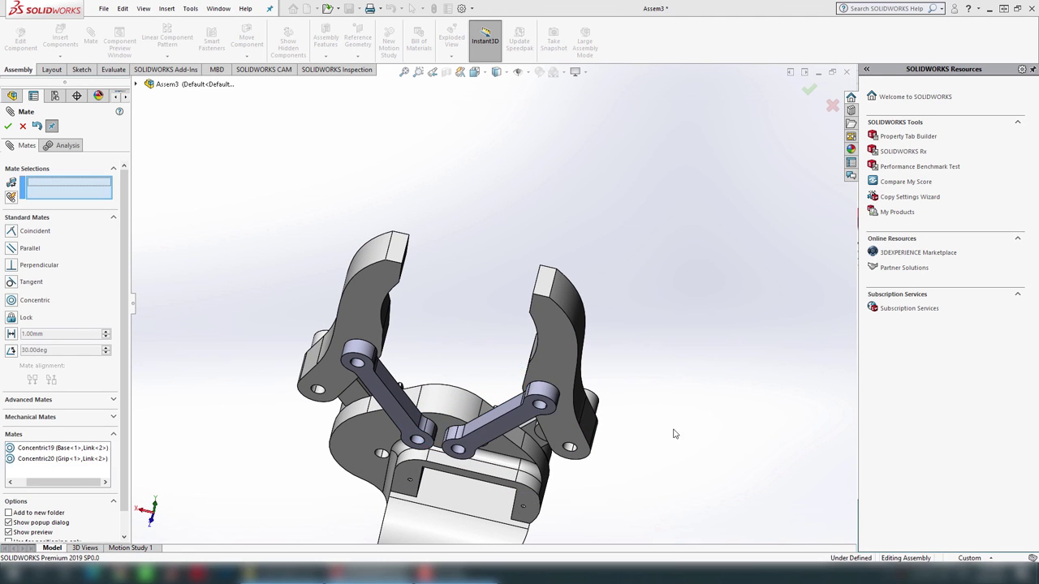
click(810, 91)
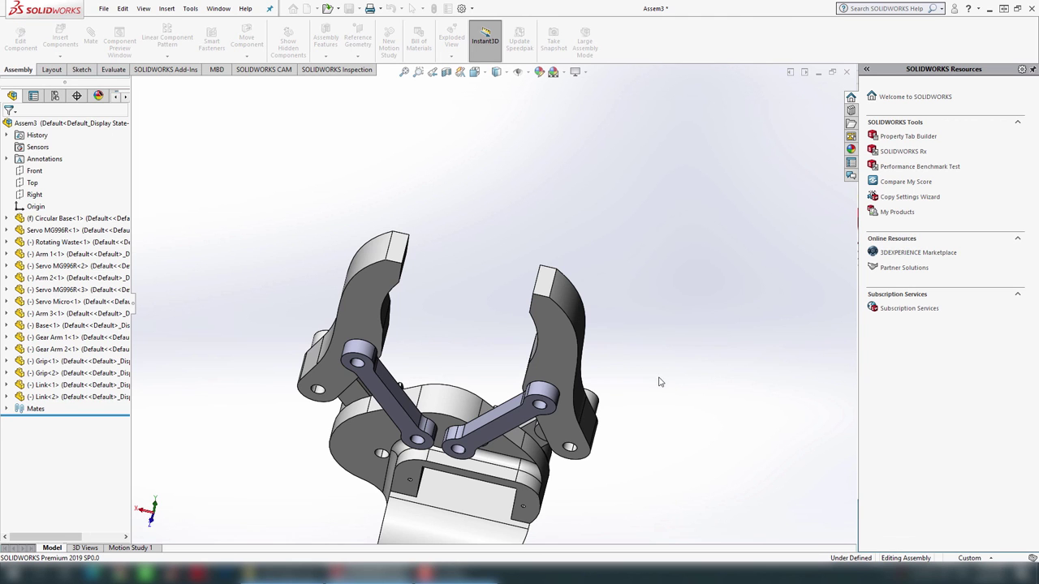
- Move the right and left grip fingers to test the gripper linkage
key(z)
key(z)
middle_drag(491, 363, 476, 452)
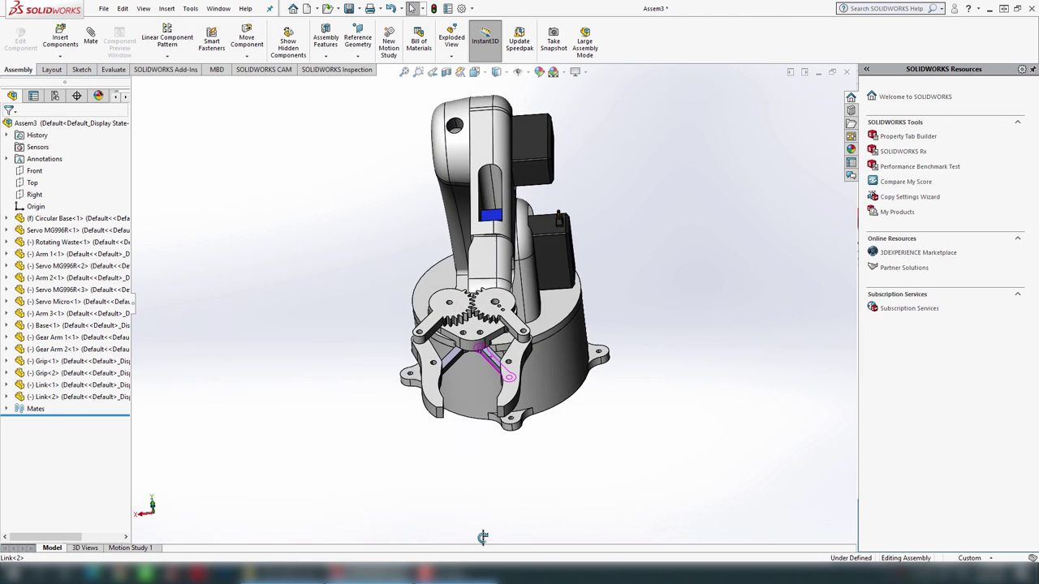
scroll(687, 445, up, 3)
mouse_move(663, 426)
middle_down()
mouse_move(626, 462)
mouse_move(423, 353)
middle_up()
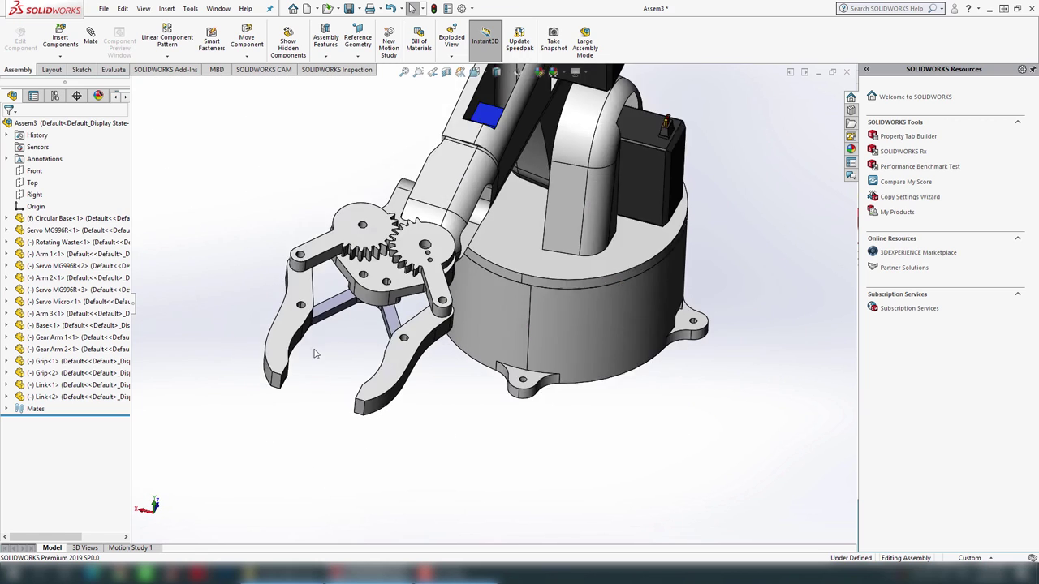
drag(462, 367, 464, 365)
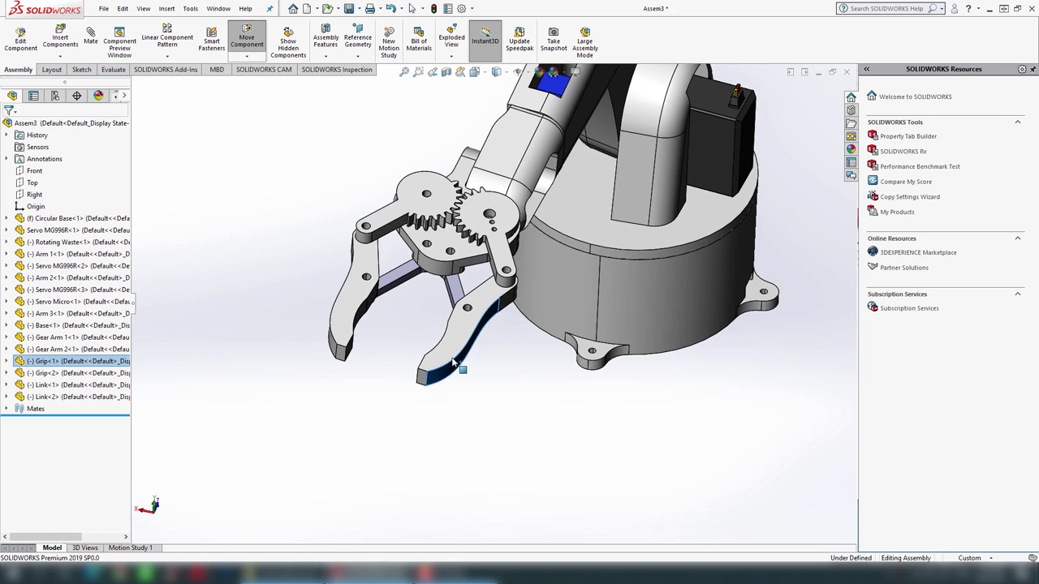
click(348, 338)
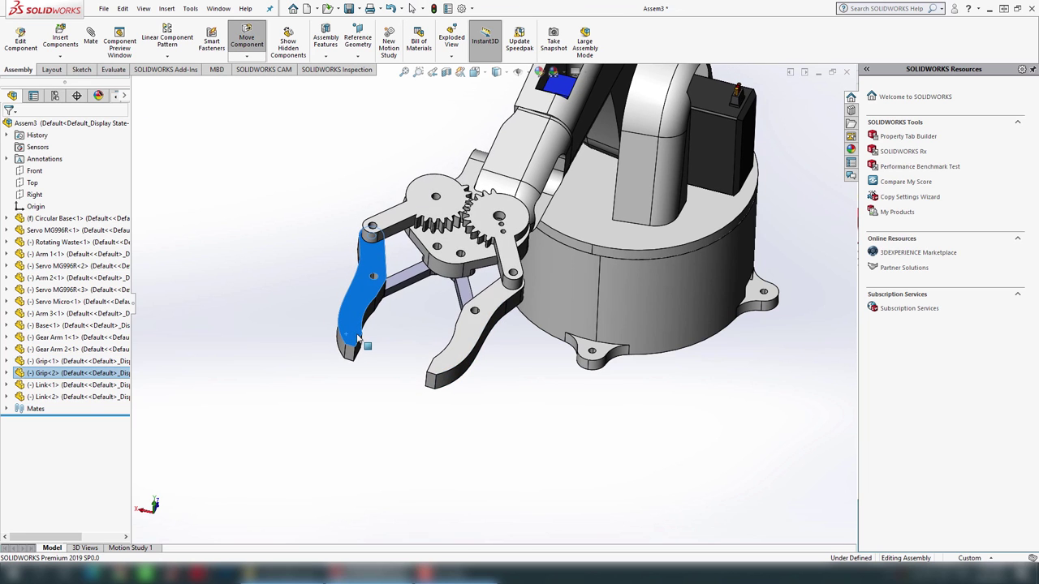
middle_drag(347, 338, 569, 364)
- Swing the upper arm (Arm 2) and forearm (Arm 3) forward to lower the gripper
scroll(618, 370, down, 3)
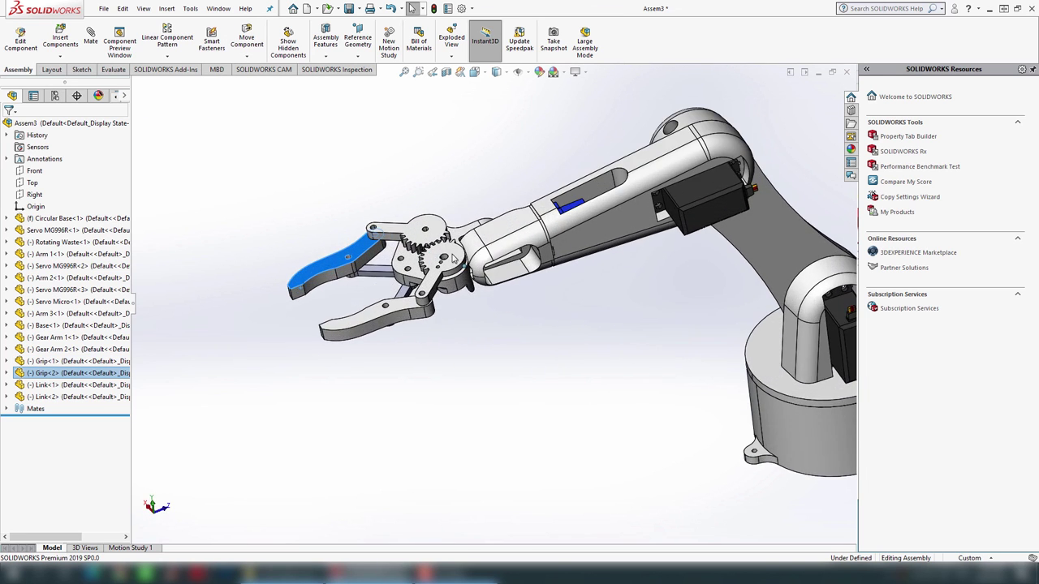
scroll(618, 370, up, 3)
scroll(619, 369, down, 2)
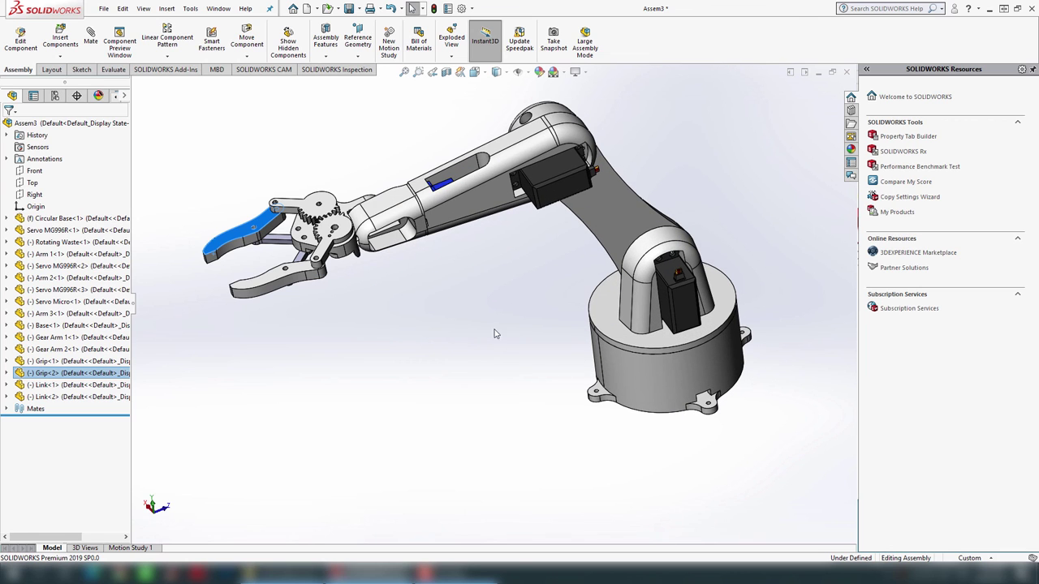
middle_drag(591, 240, 487, 219)
click(458, 209)
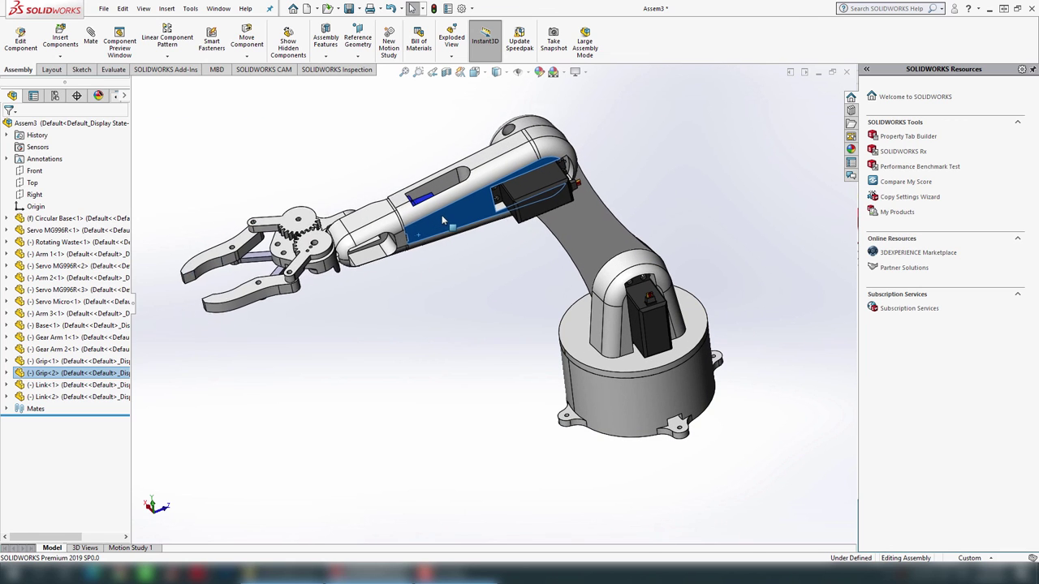
drag(459, 209, 430, 235)
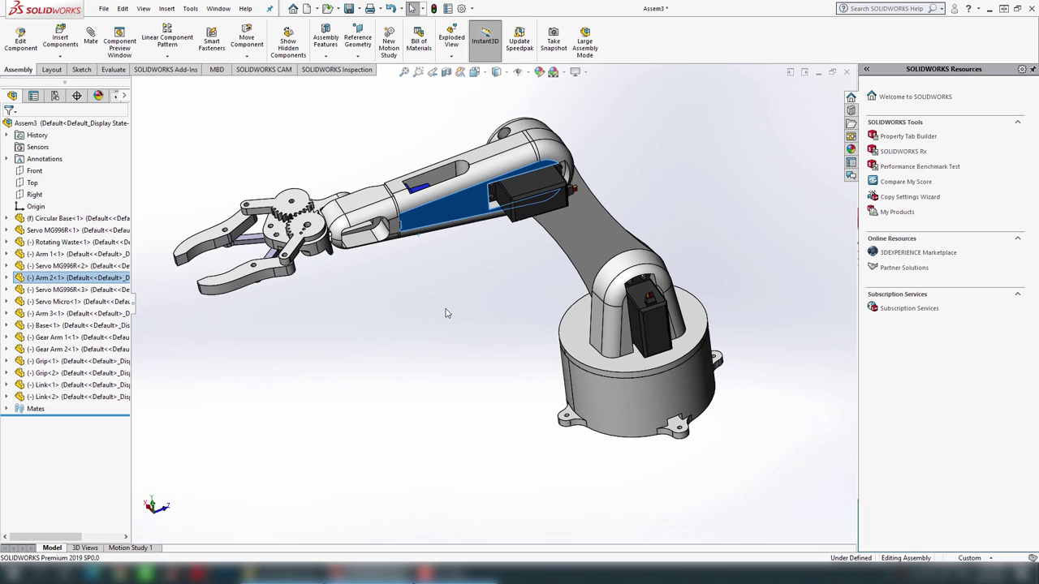
click(400, 288)
drag(367, 209, 370, 203)
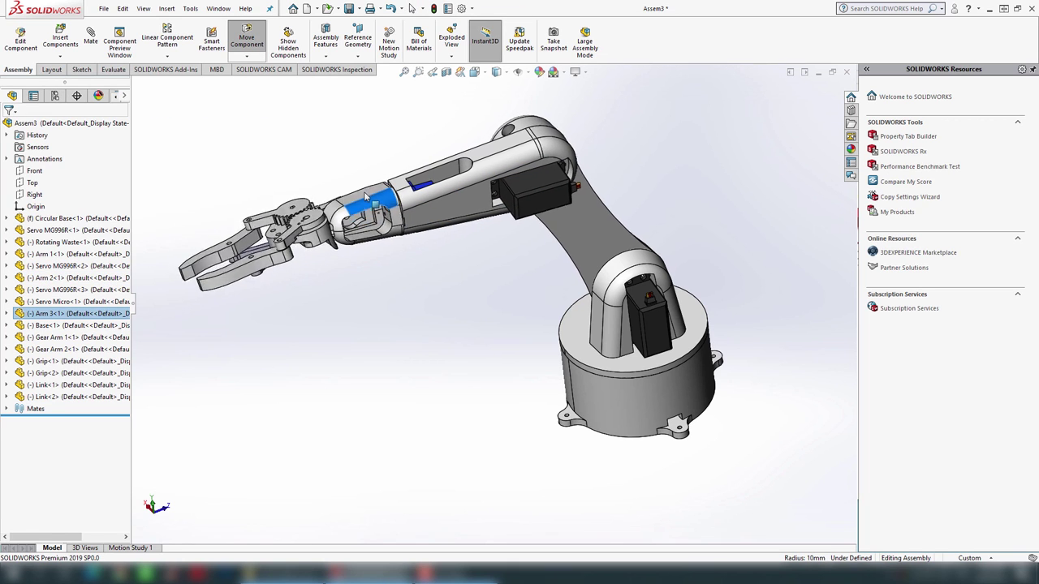
click(447, 322)
- Tilt the upper arm to a new angle and review the posed assembly from a lower side view
scroll(498, 321, down, 3)
scroll(506, 332, up, 2)
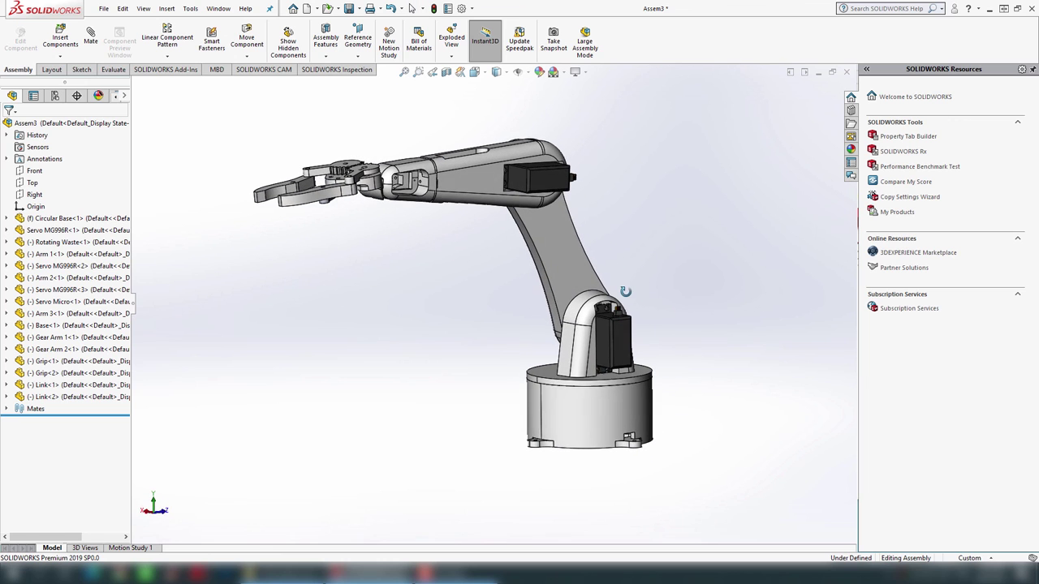
middle_drag(615, 339, 483, 224)
drag(474, 217, 478, 244)
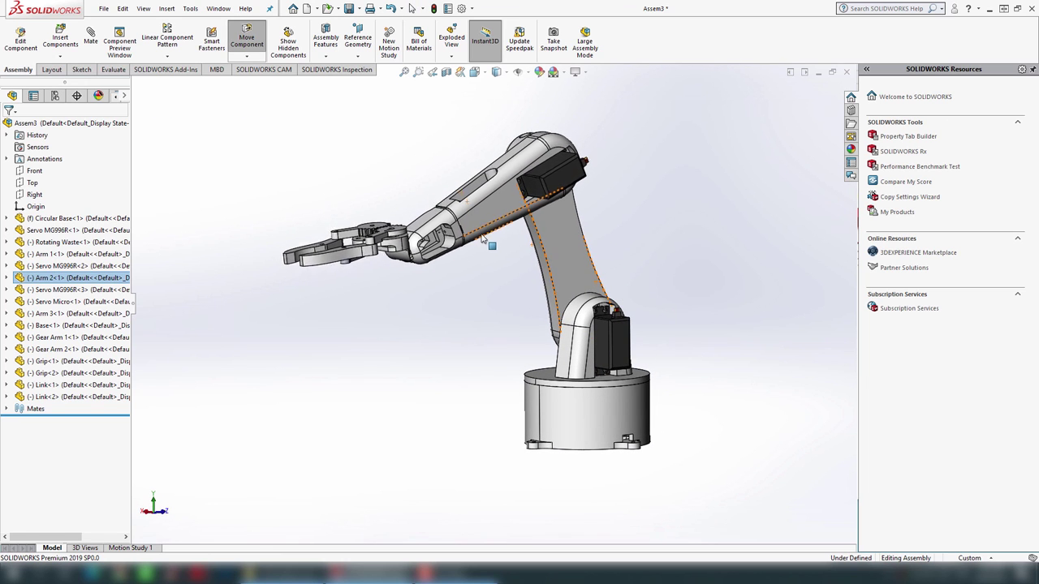
middle_drag(487, 341, 507, 369)
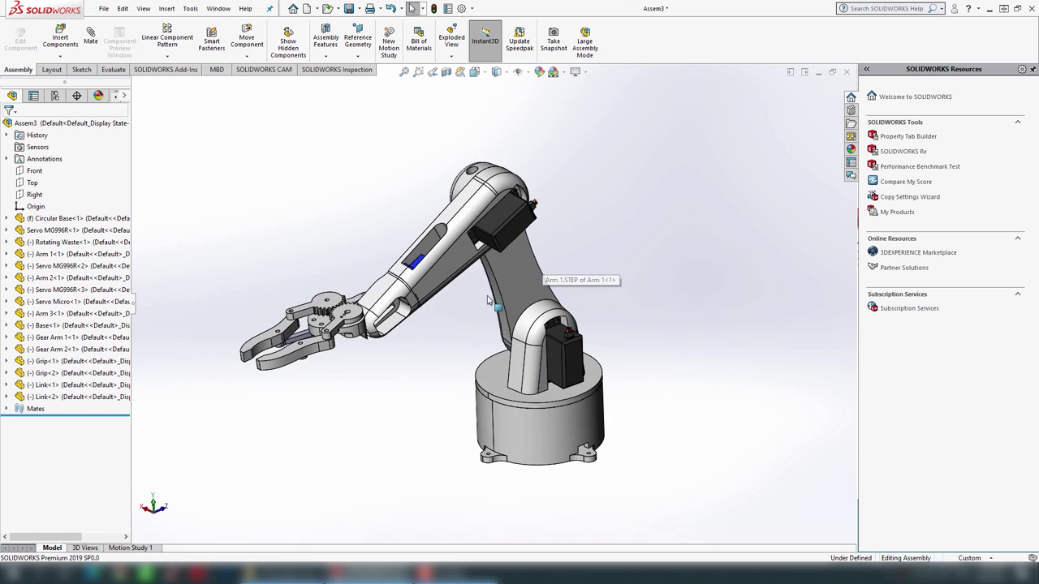
scroll(349, 375, down, 3)
scroll(730, 288, down, 1)
middle_drag(729, 285, 730, 286)
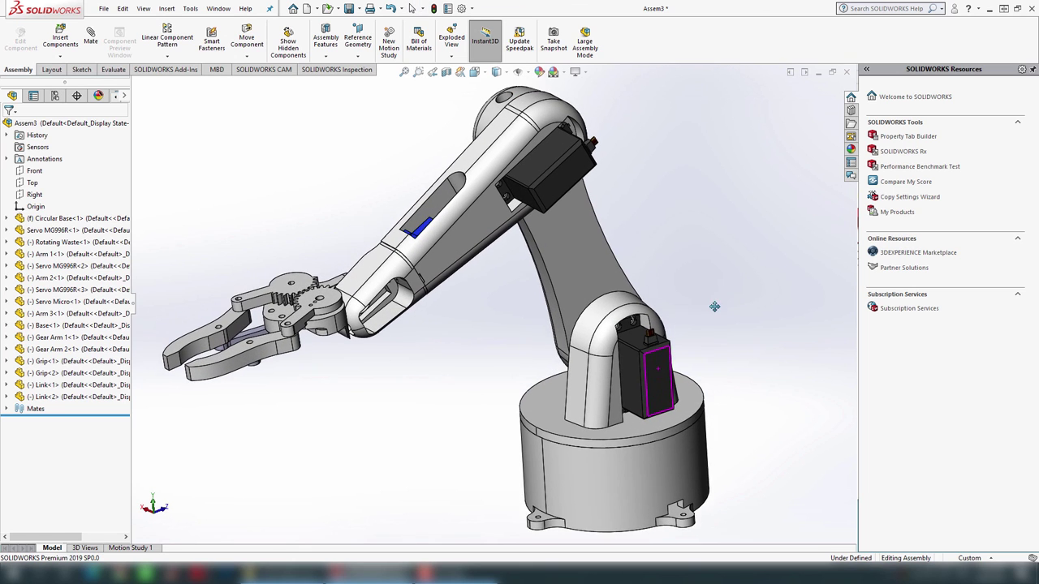